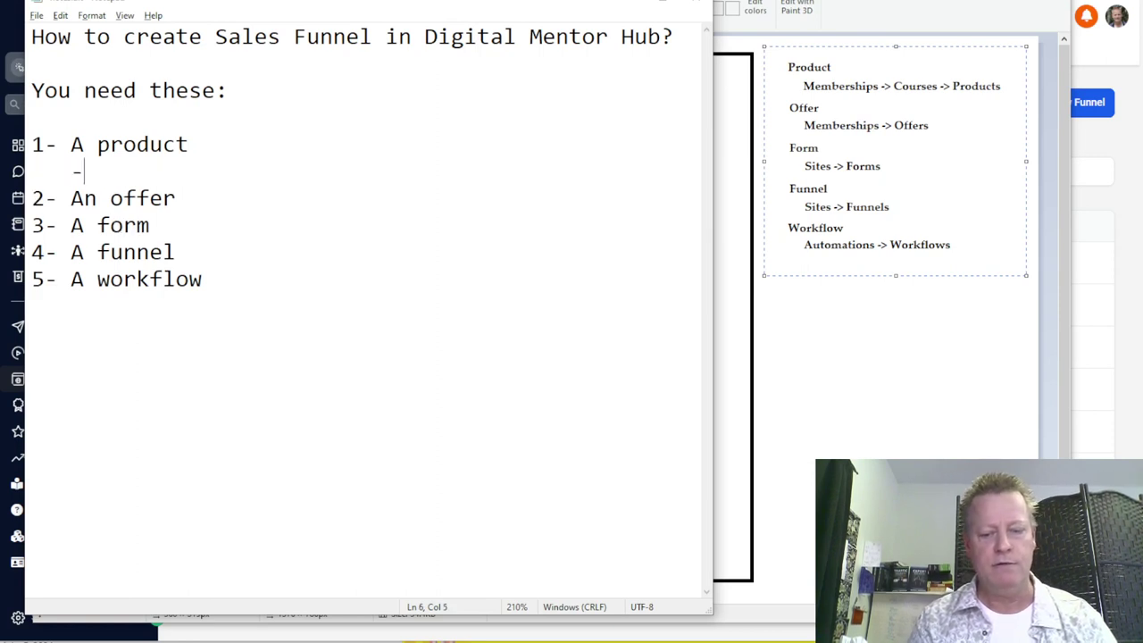
Add the indented line "Memberships -> Courses -> Products" beneath "1- A product" in the notes.
text(Memp)
key(BackSpace)
text(berships)
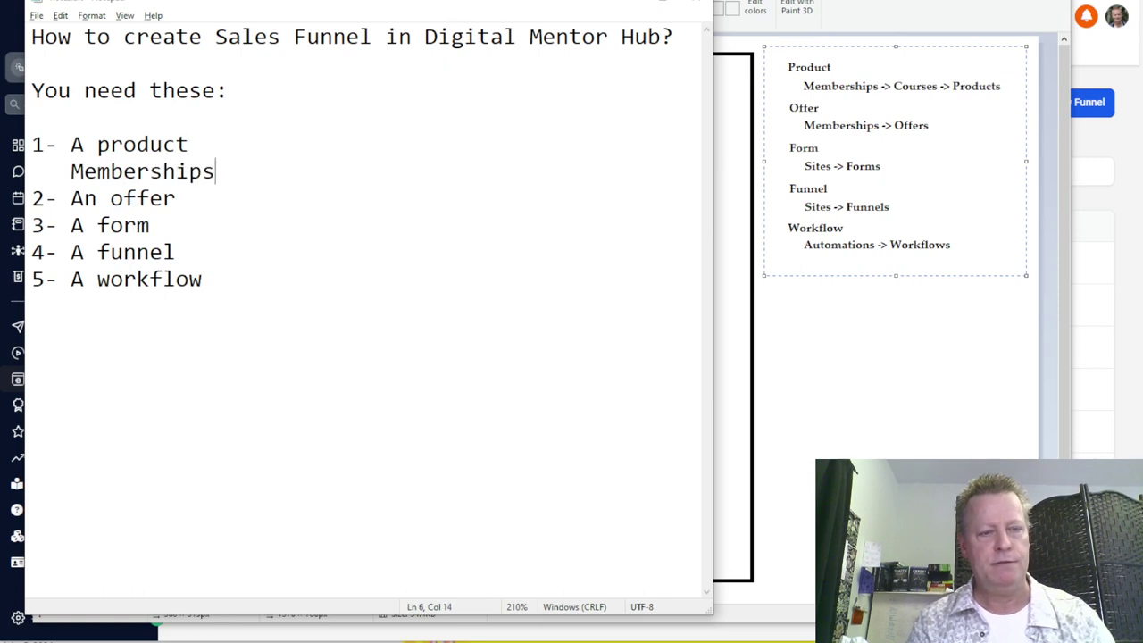
text( -> Courses -<)
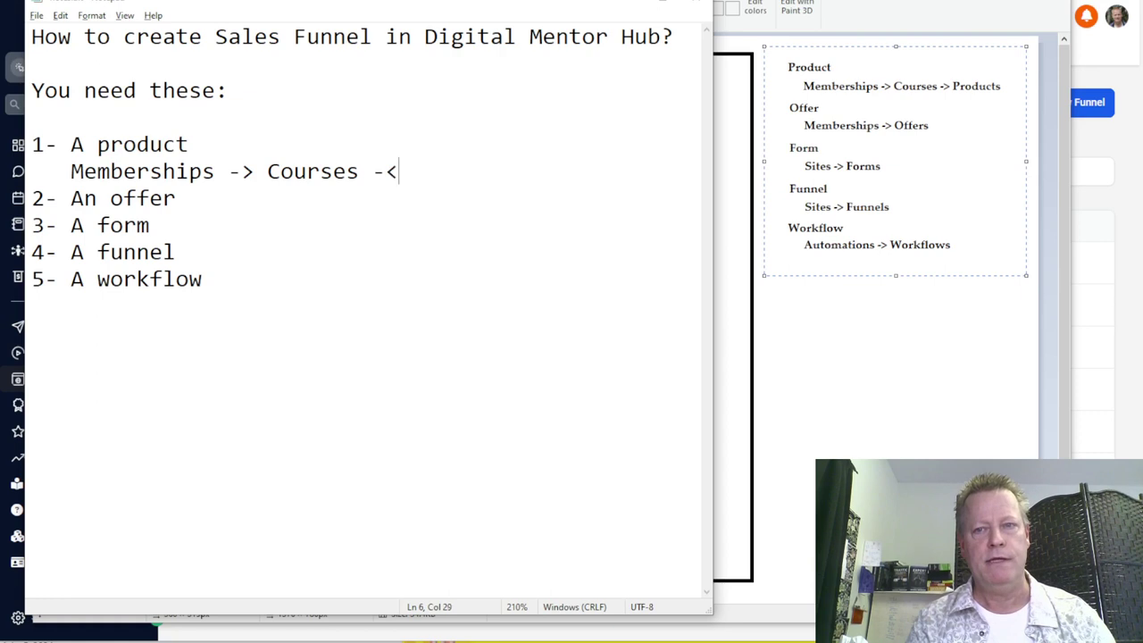
key(BackSpace)
key(BackSpace)
text(<)
key(BackSpace)
key(BackSpace)
text(> Prof)
text(ucts)
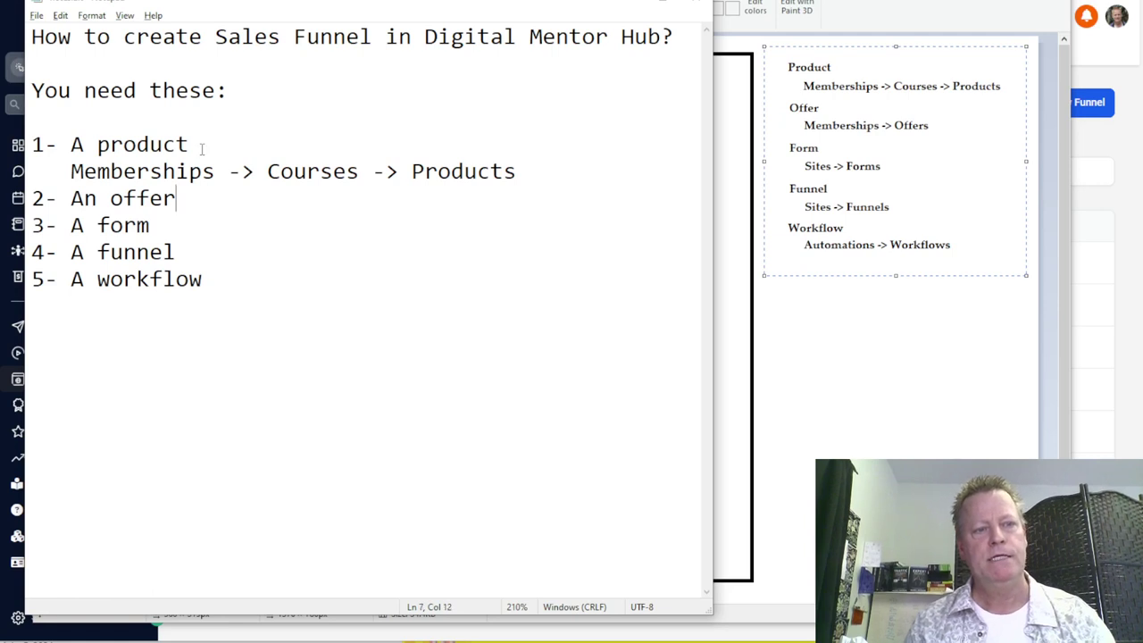
Add the indented line "Memberships -> Courses -> Offers" beneath "2- An offer".
key(Return)
text(Memberships -> Courses -<)
key(BackSpace)
text(> Offers)
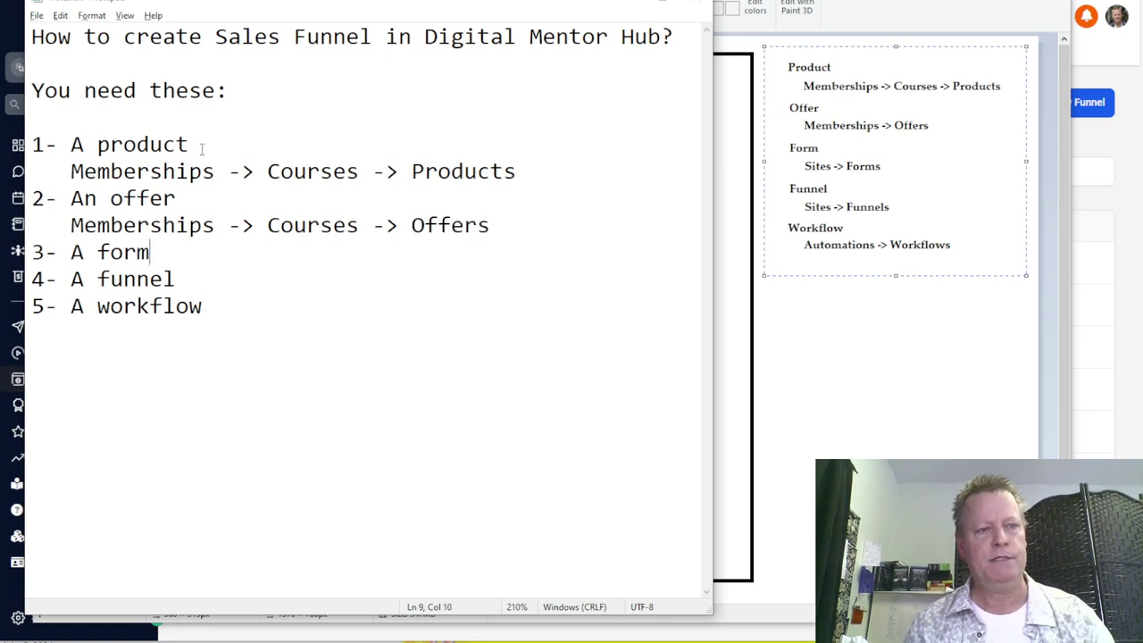
Add the indented line "Sites -> Forms" beneath "3- A form".
key(Return)
text(Site)
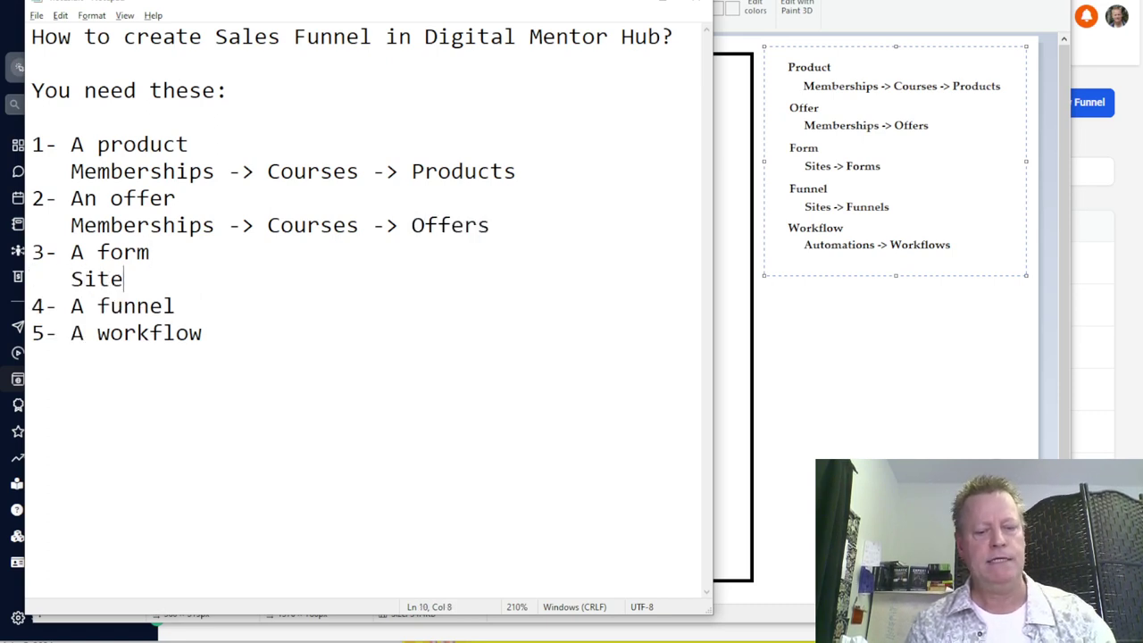
text(s -> Forms)
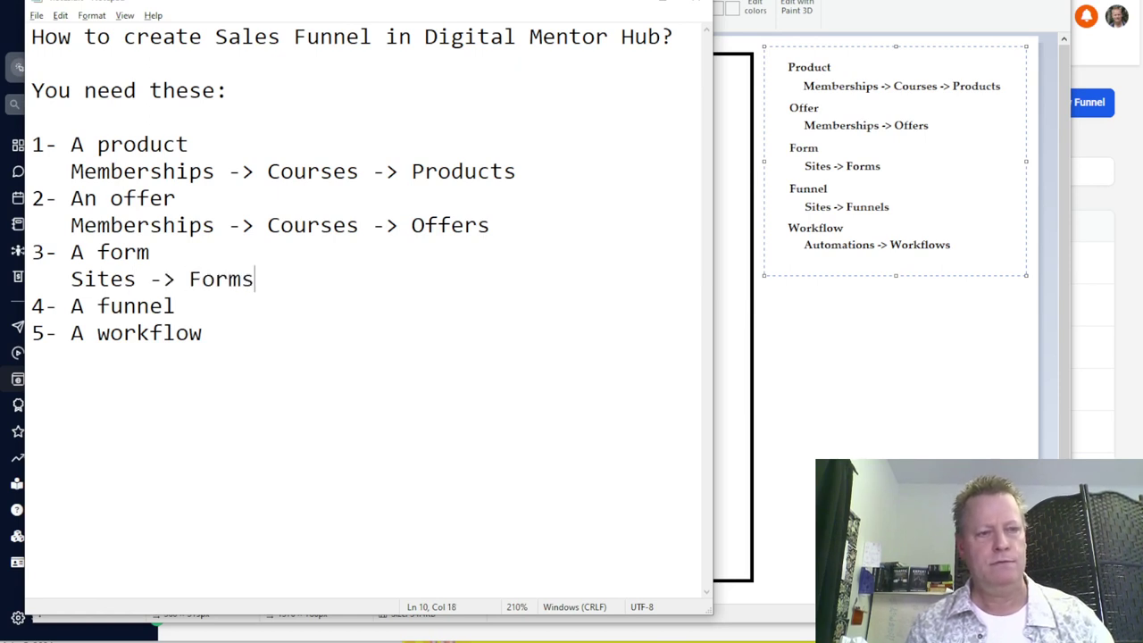
Add the indented line "Sites -> Funnels" beneath "4- A funnel".
key(Return)
text(Fu)
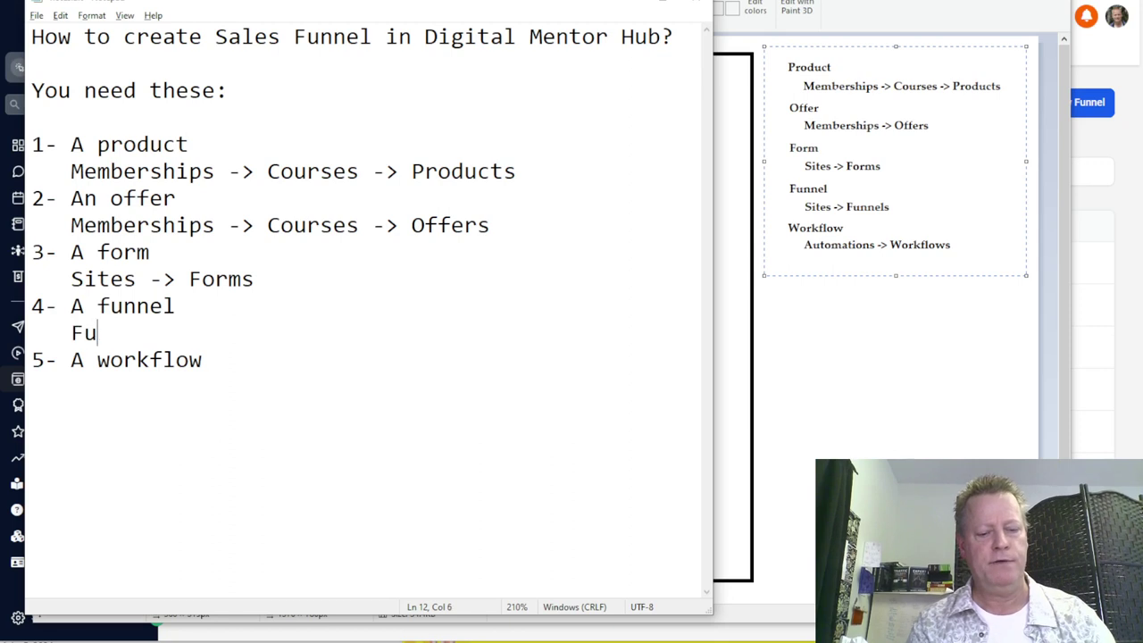
text(nnels ->)
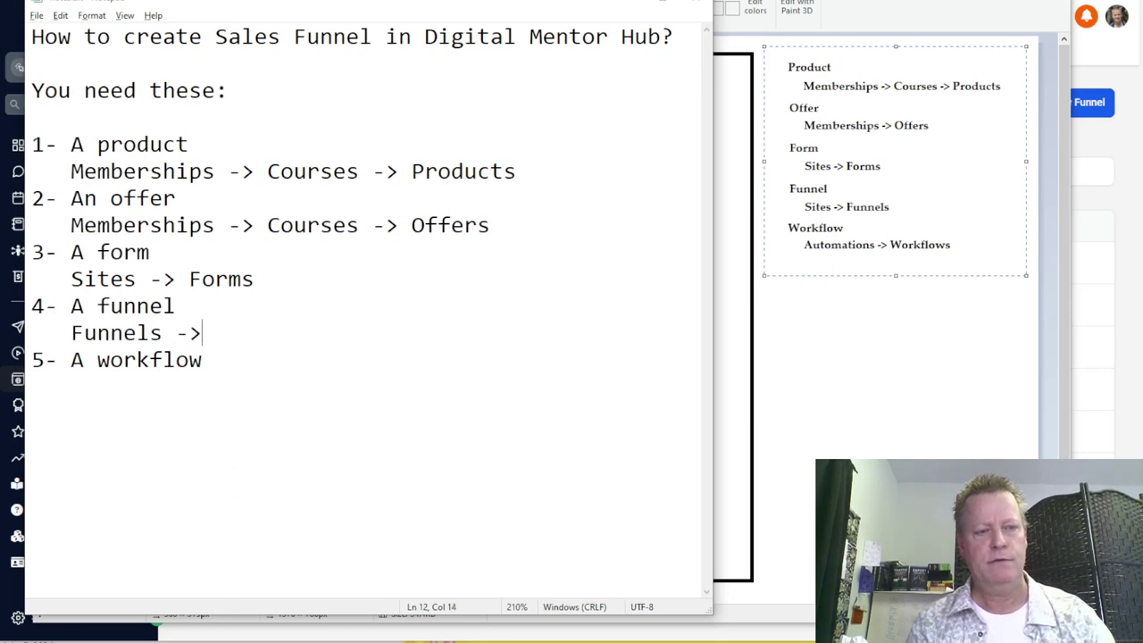
key(BackSpace)
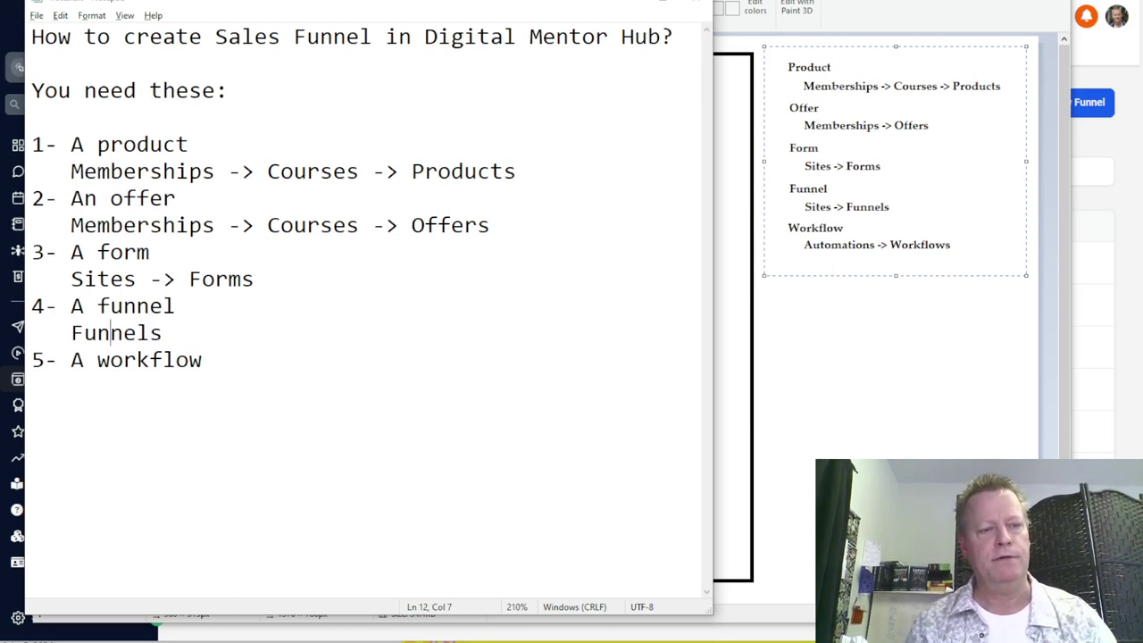
text(Sites ->)
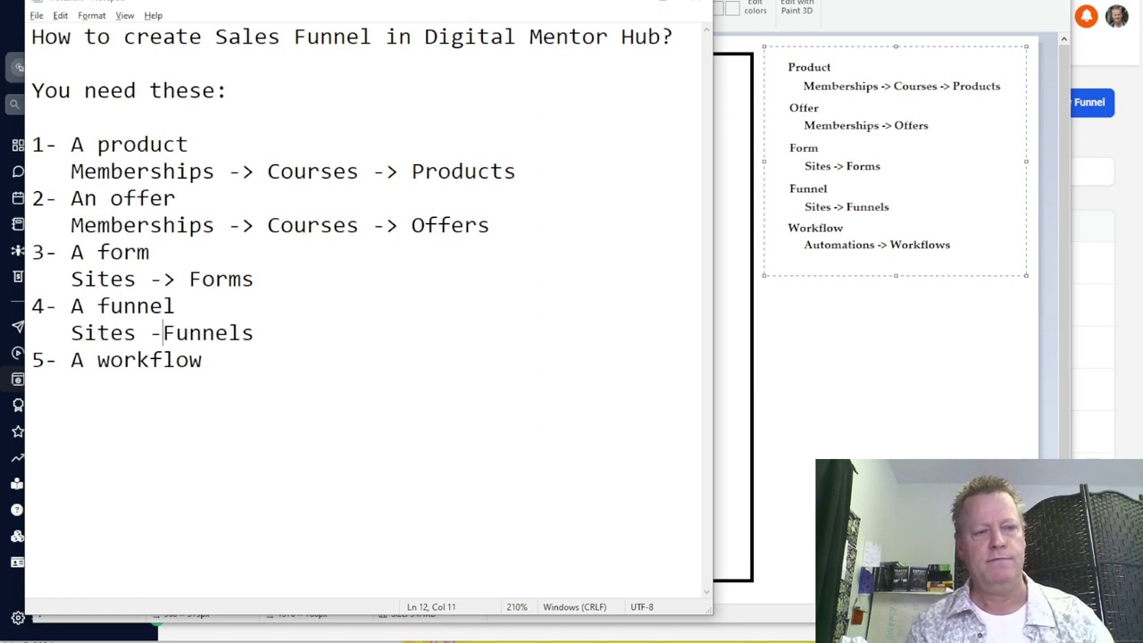
key(Down)
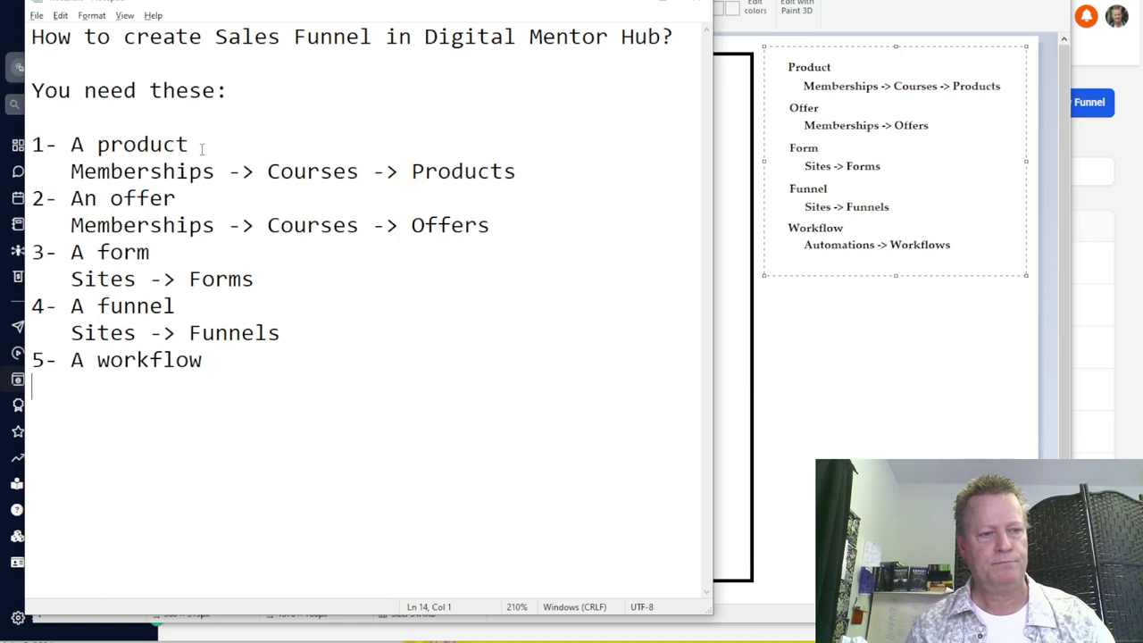
Add the indented line "Authomations -> Workflows" beneath "5- A workflow".
text(Authomat)
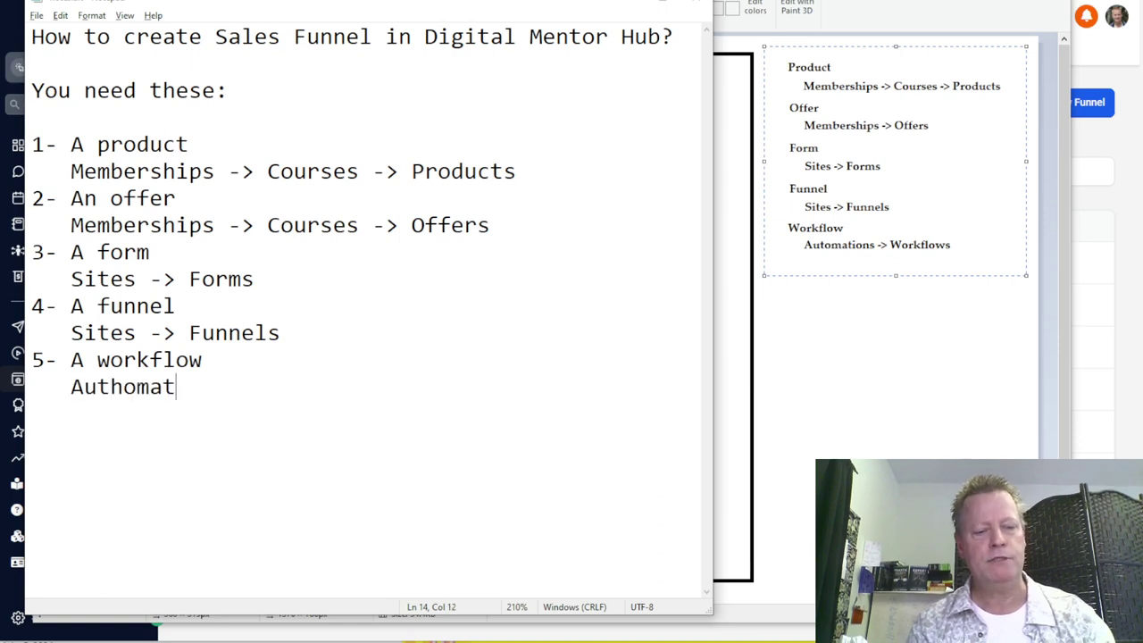
text(ions -> Workflows)
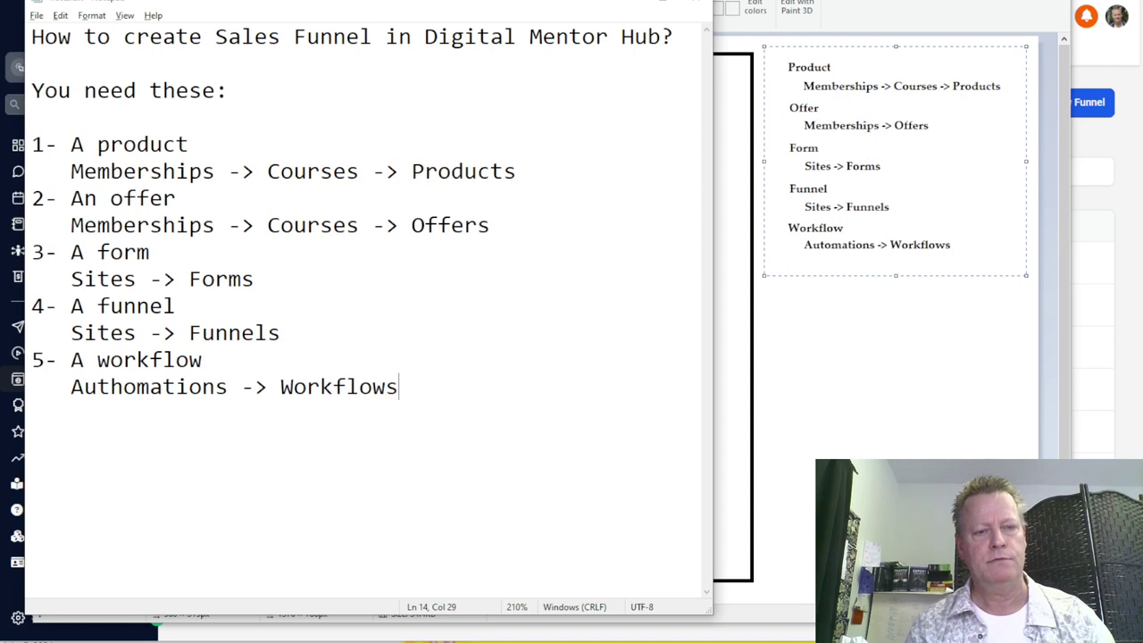
key(Return)
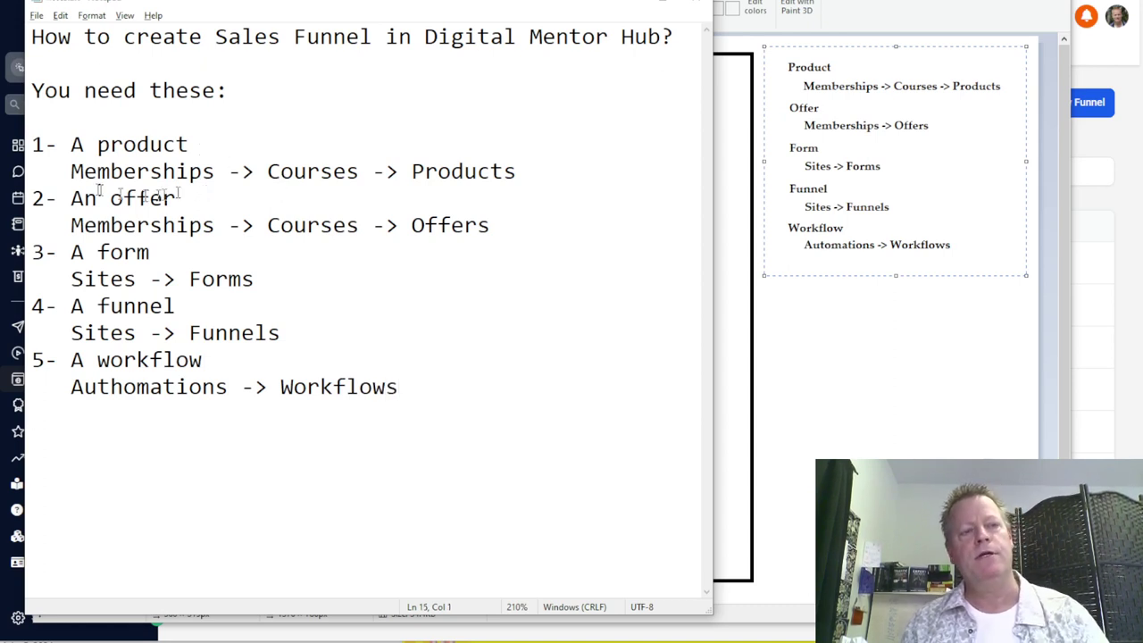
Highlight the product path in the notes, switch to DigitalMentors and open the Products page of the Memberships courses.
drag(84, 171, 519, 169)
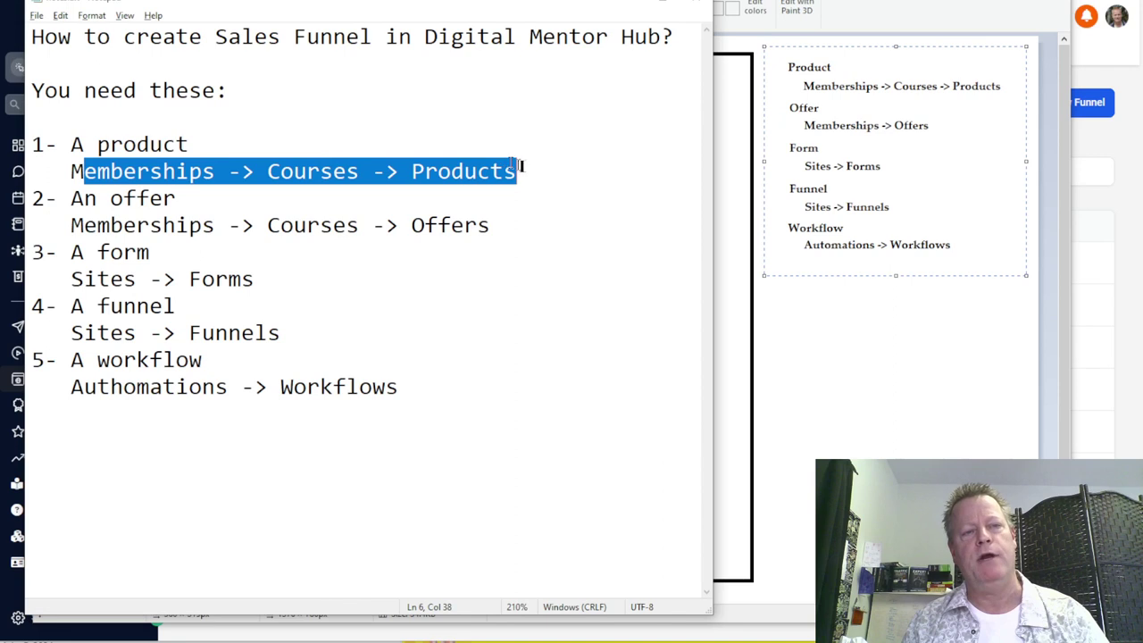
key(alt+Tab)
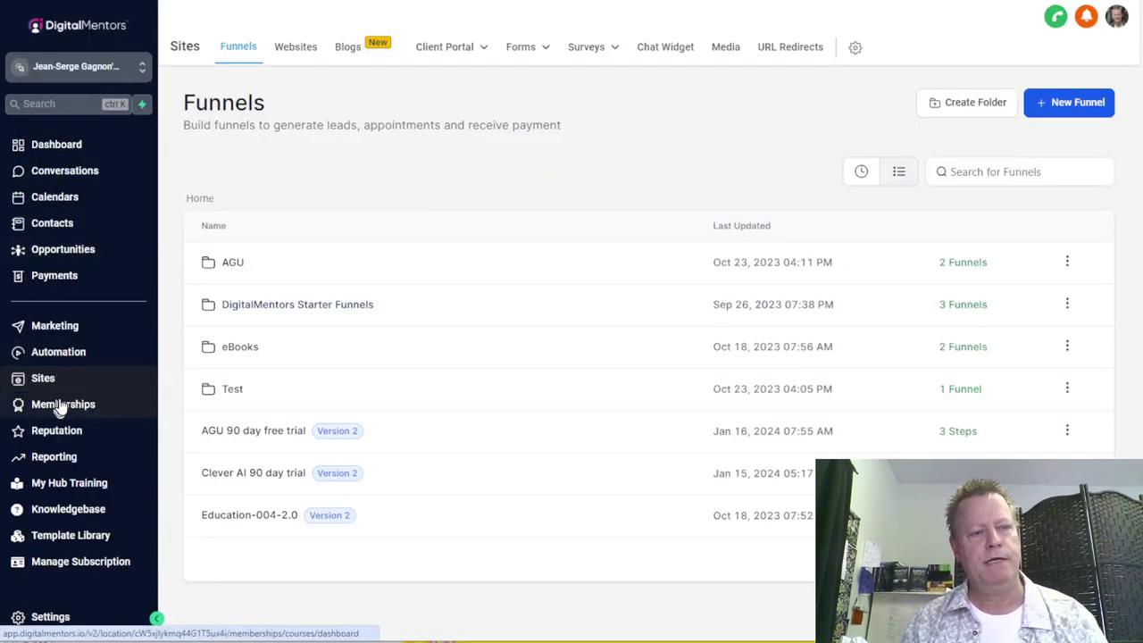
click(122, 398)
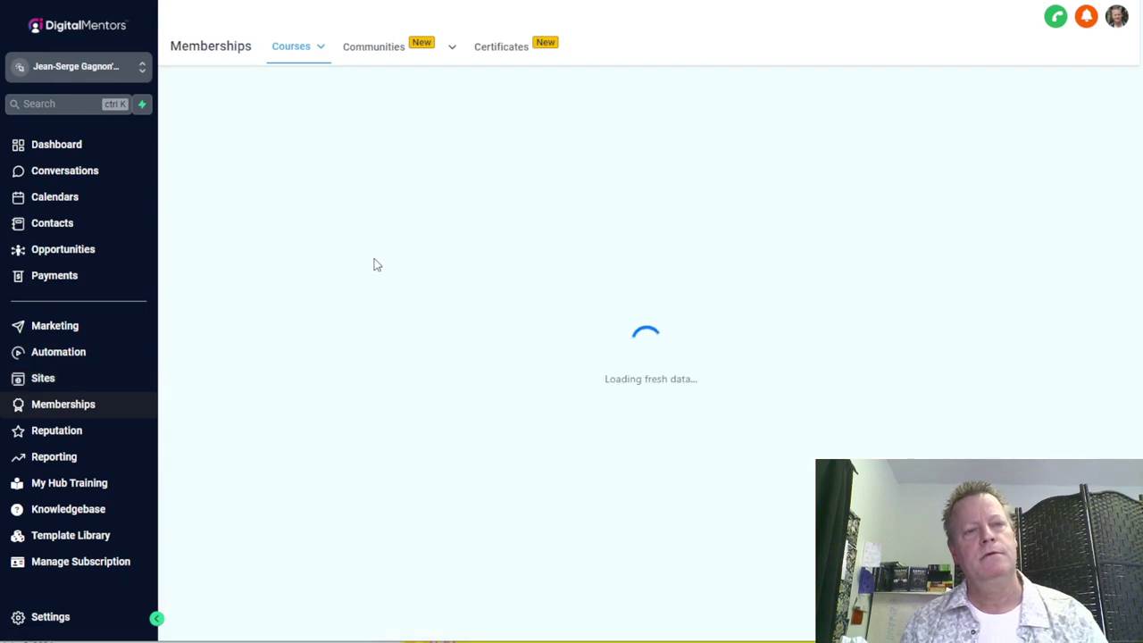
mouse_move(317, 52)
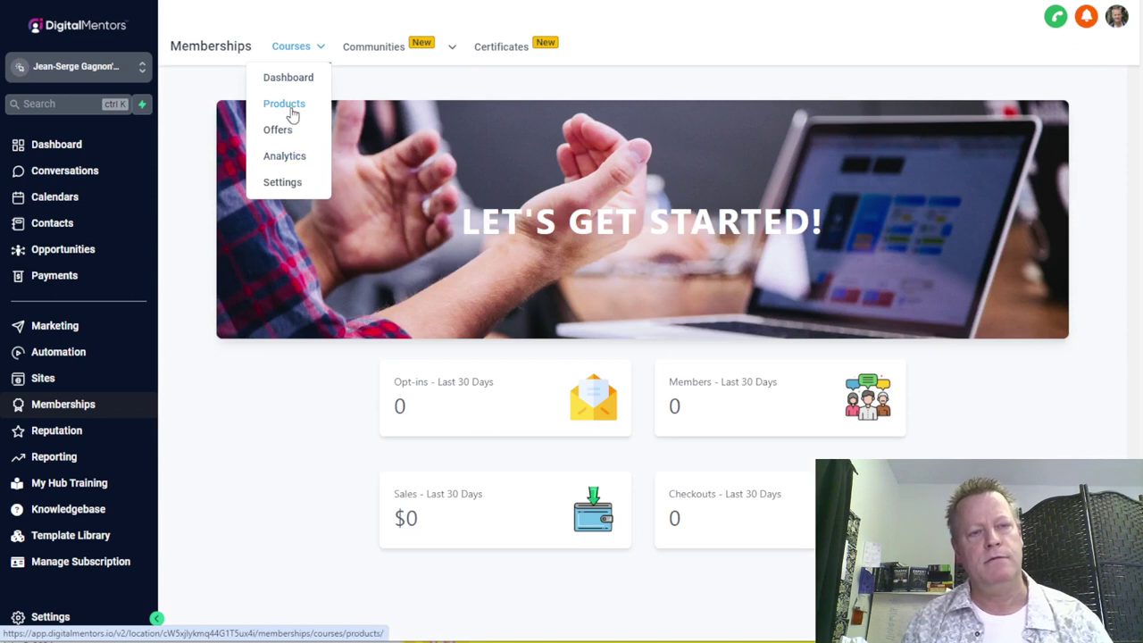
click(284, 104)
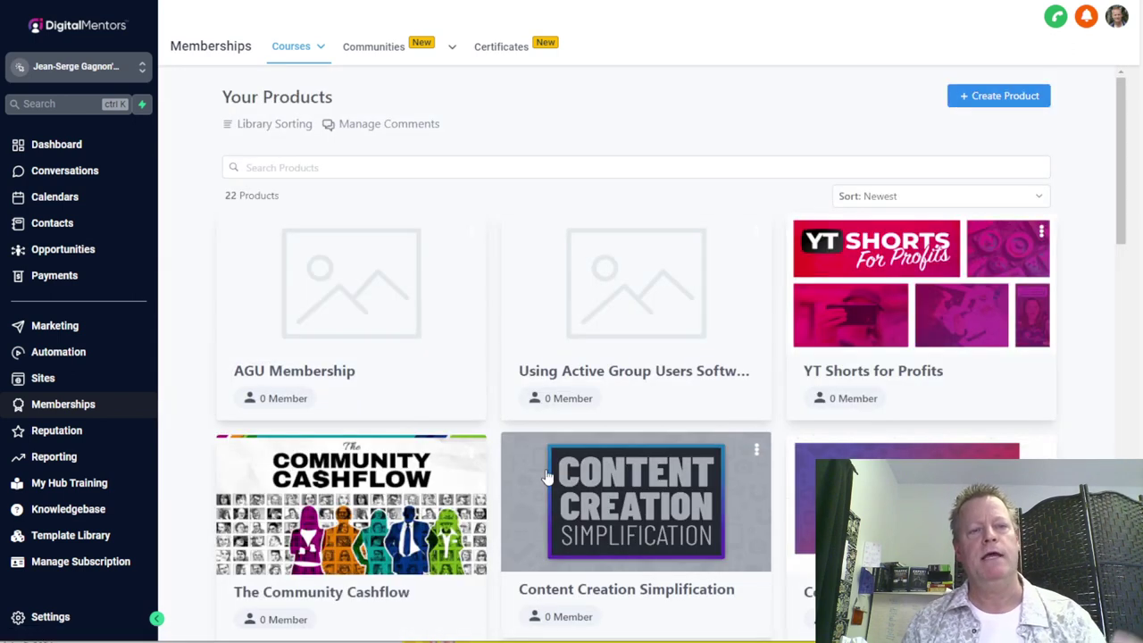
Look through the existing products and start creating a new one from the "Build your own" template.
scroll(547, 478, down, 13)
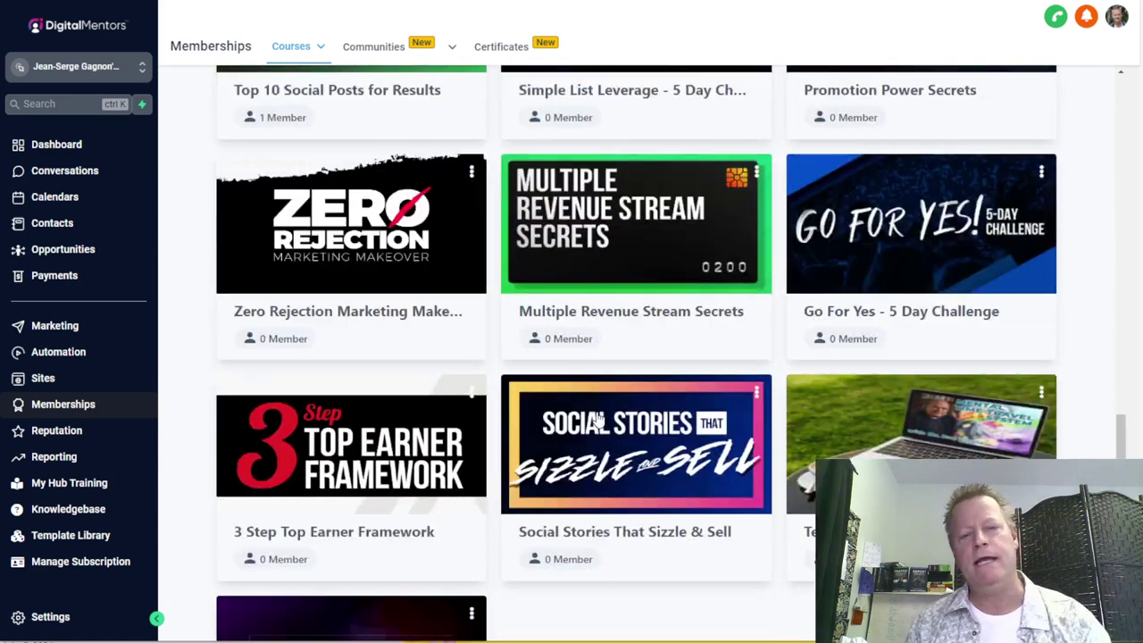
scroll(596, 419, down, 2)
scroll(596, 419, up, 15)
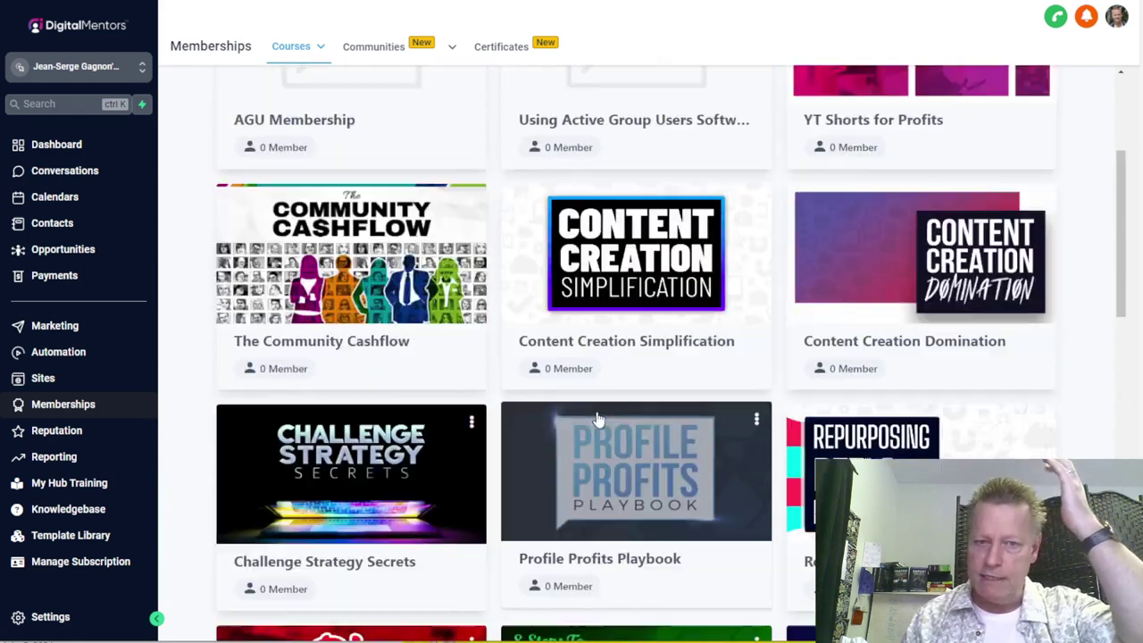
scroll(599, 420, up, 3)
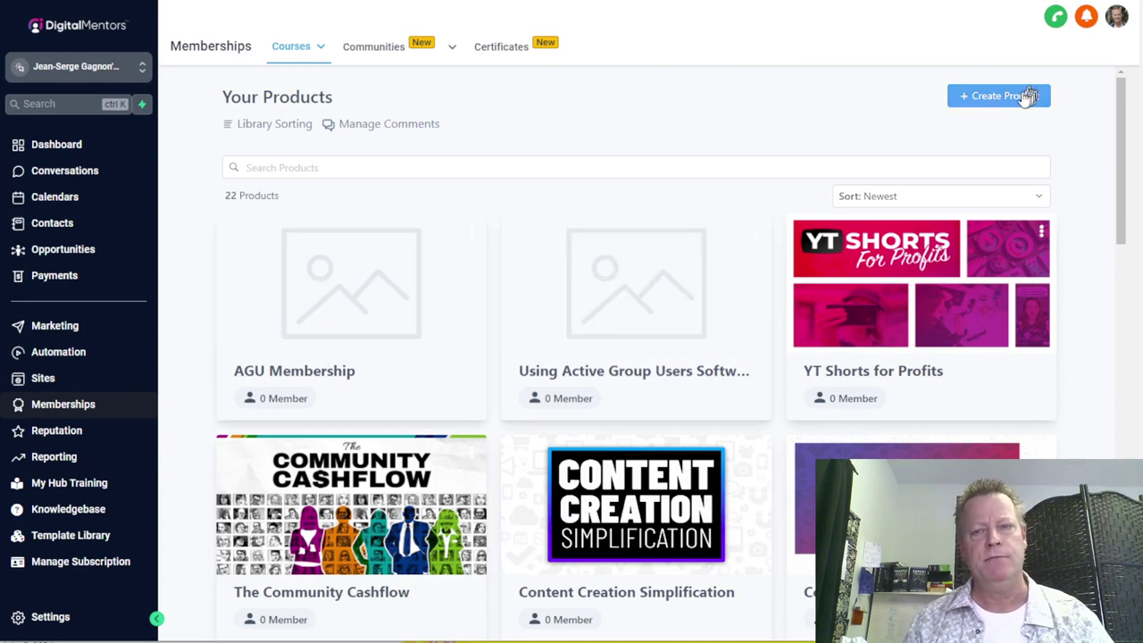
click(993, 100)
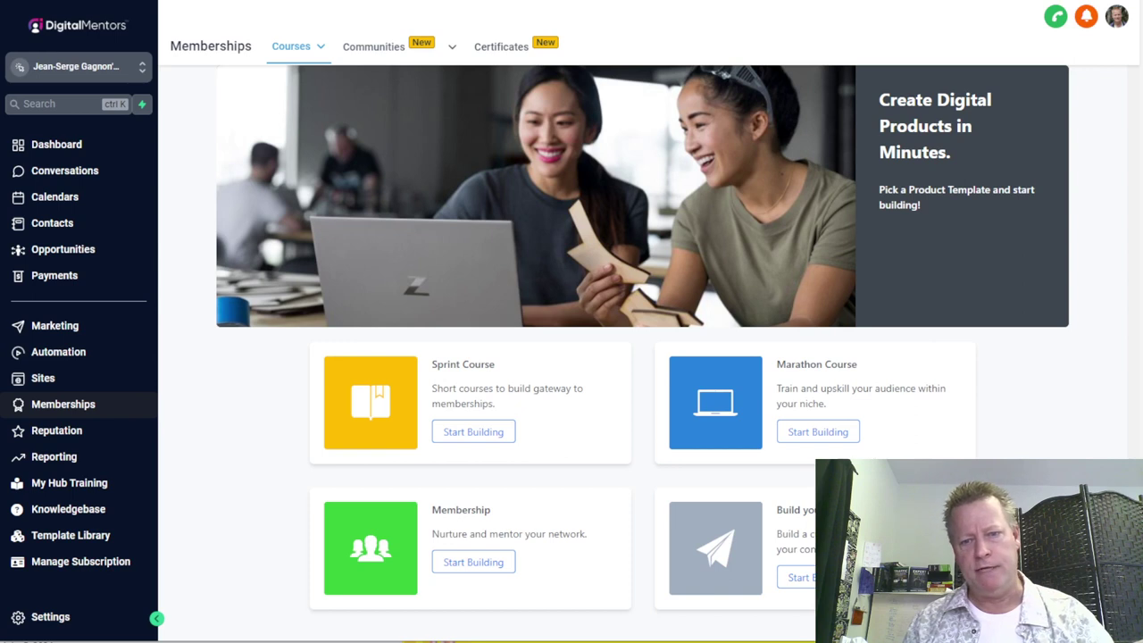
drag(778, 510, 820, 510)
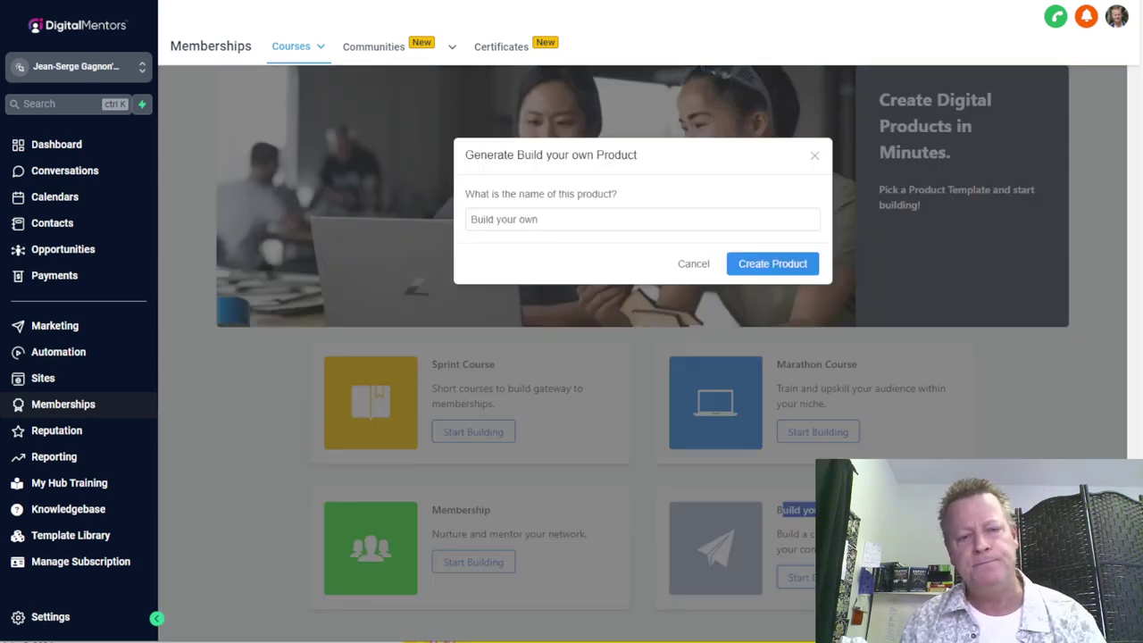
Name the new product "Click eCourse Setup" and create it.
drag(486, 220, 421, 230)
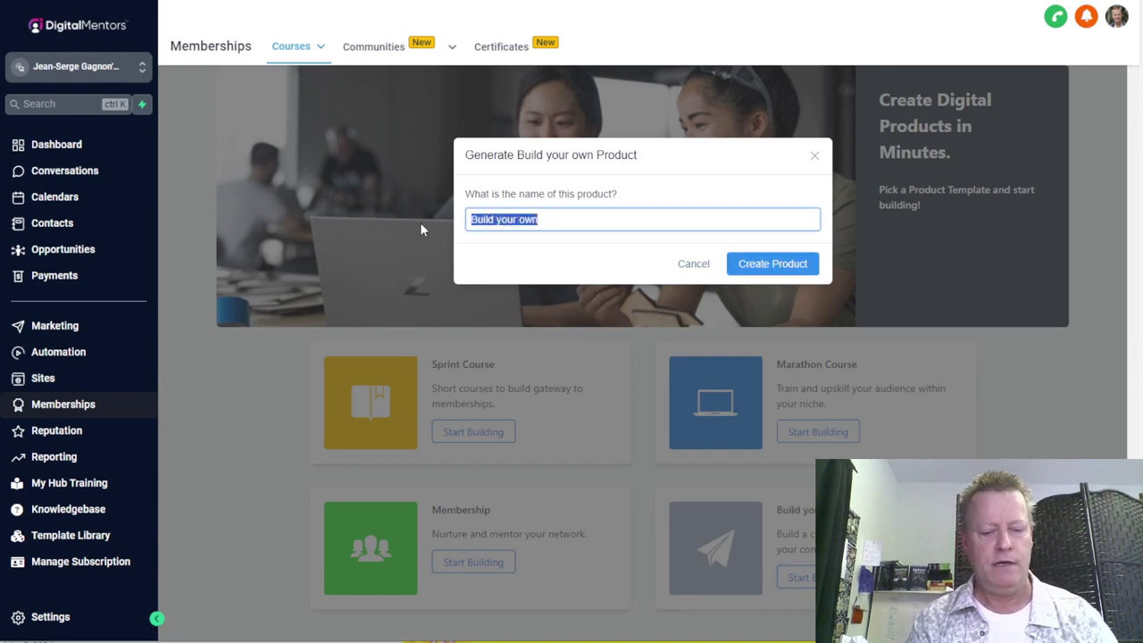
text(Click)
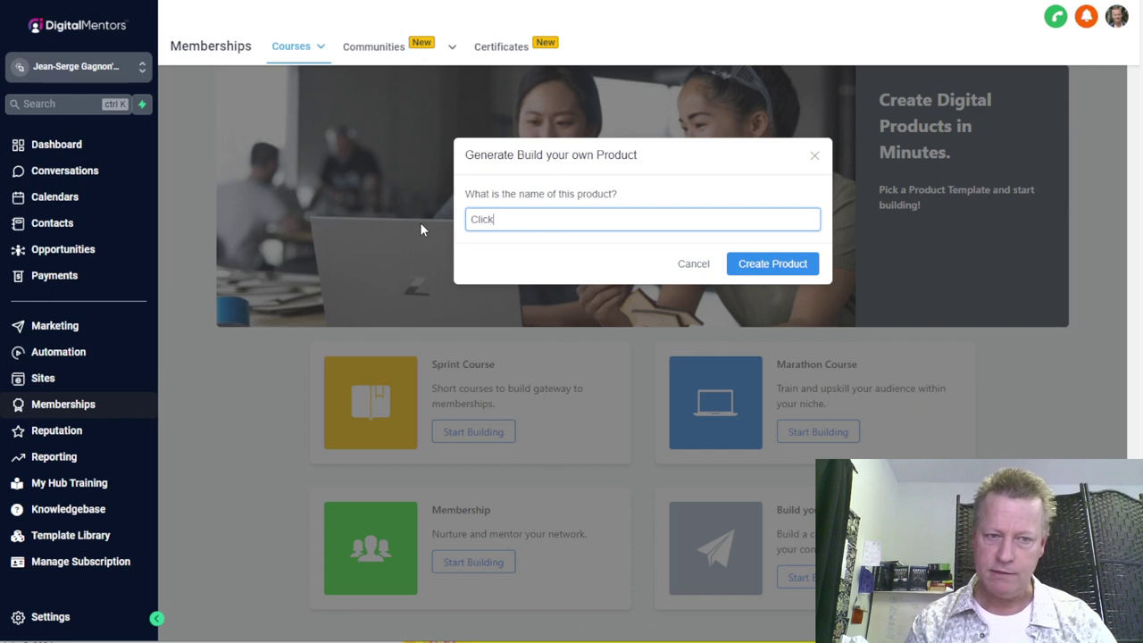
text( eCourse)
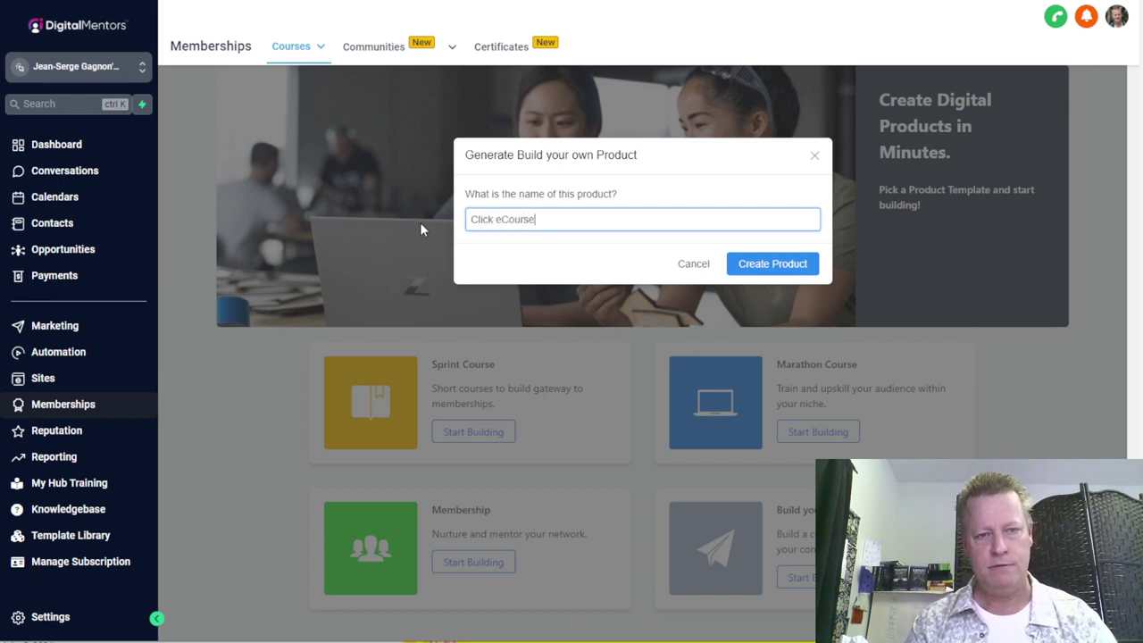
text( Account)
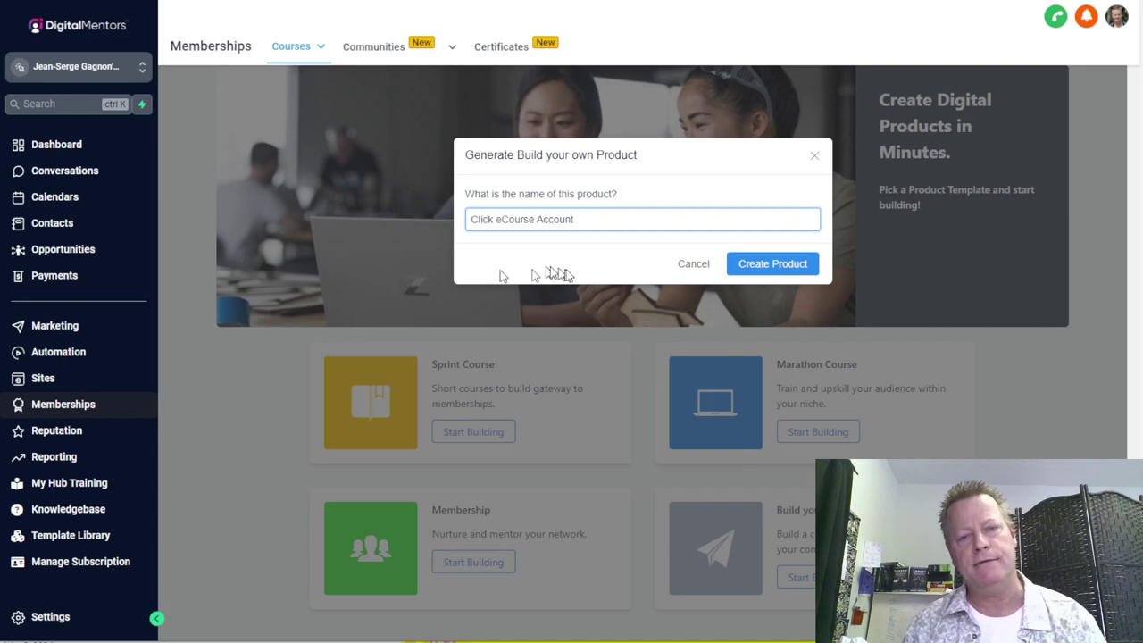
double_click(553, 224)
text(Setup)
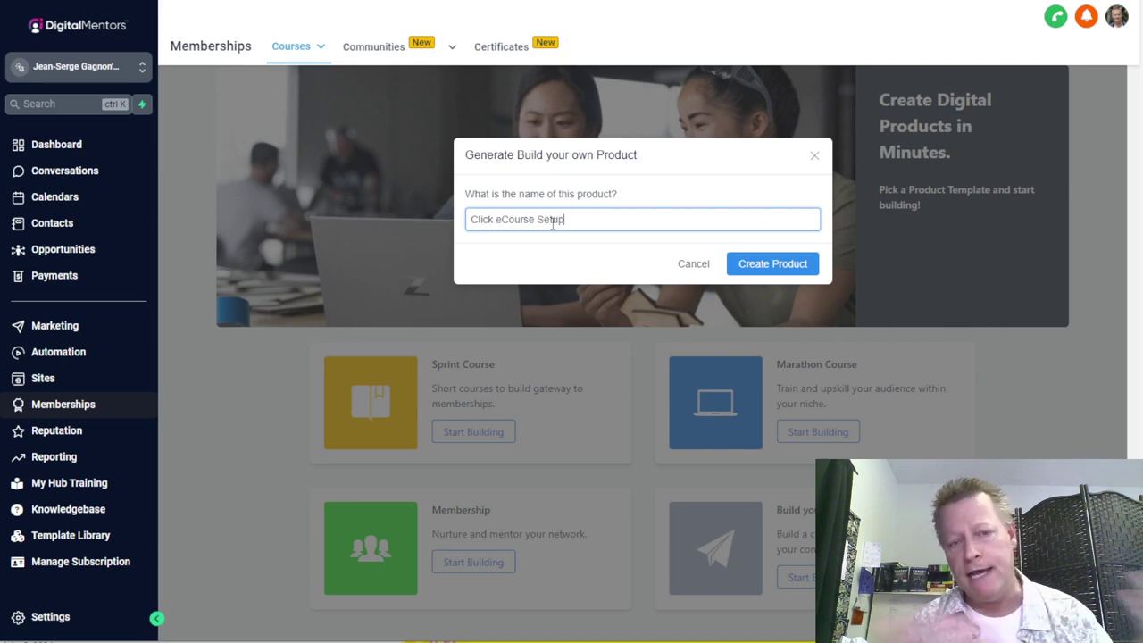
click(789, 270)
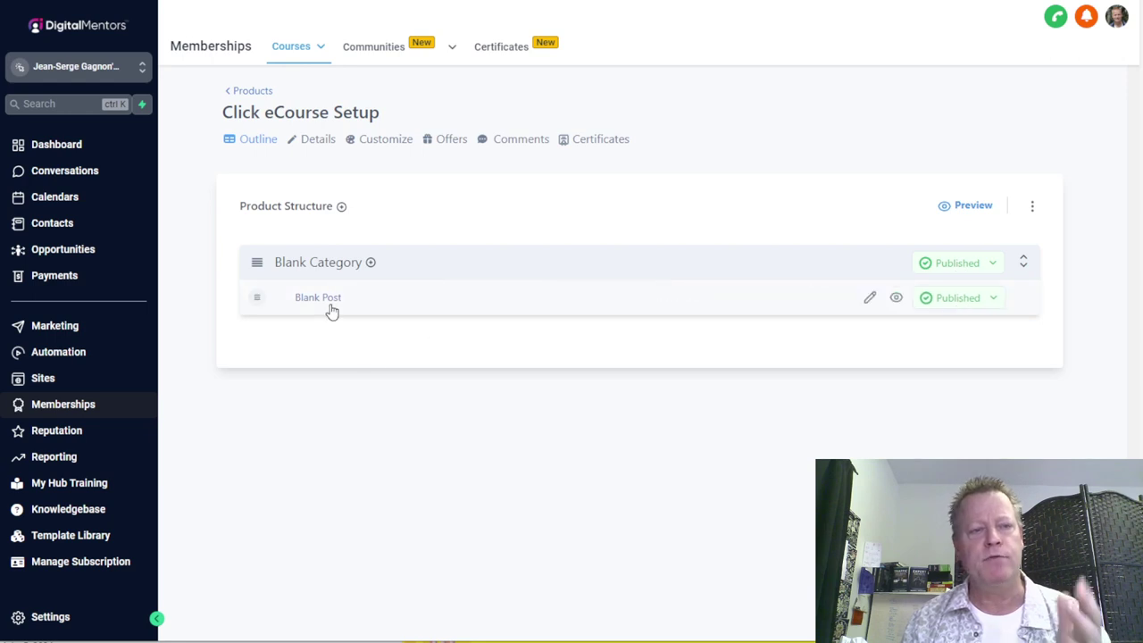
Highlight the new product's title, switch back to the Notepad notes and highlight the "An offer" item.
drag(378, 112, 220, 113)
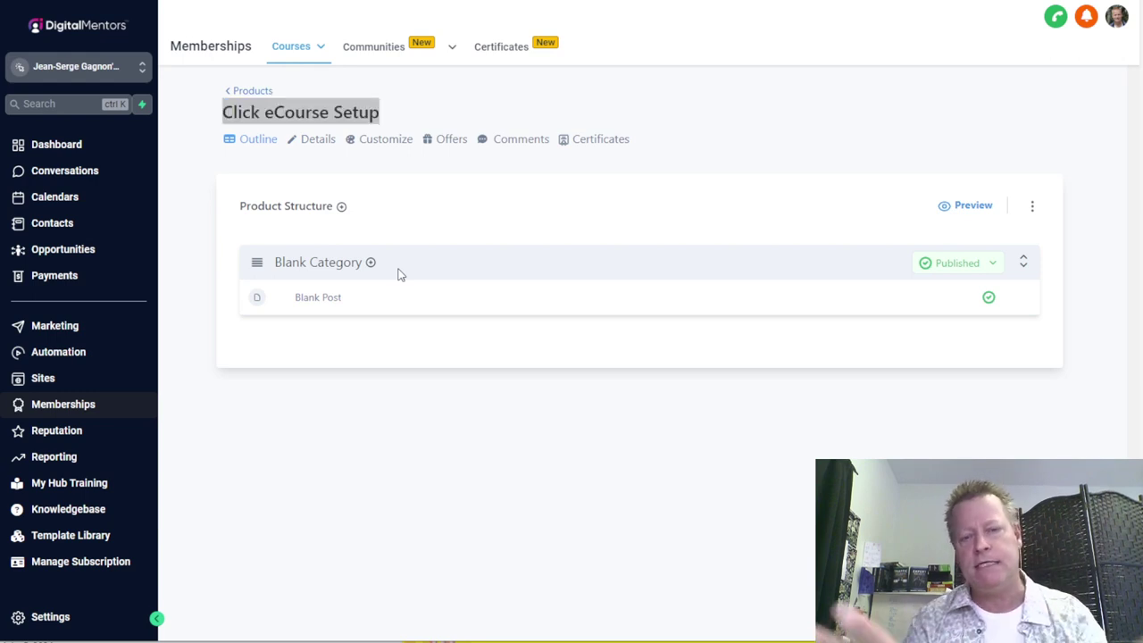
key(alt+Tab)
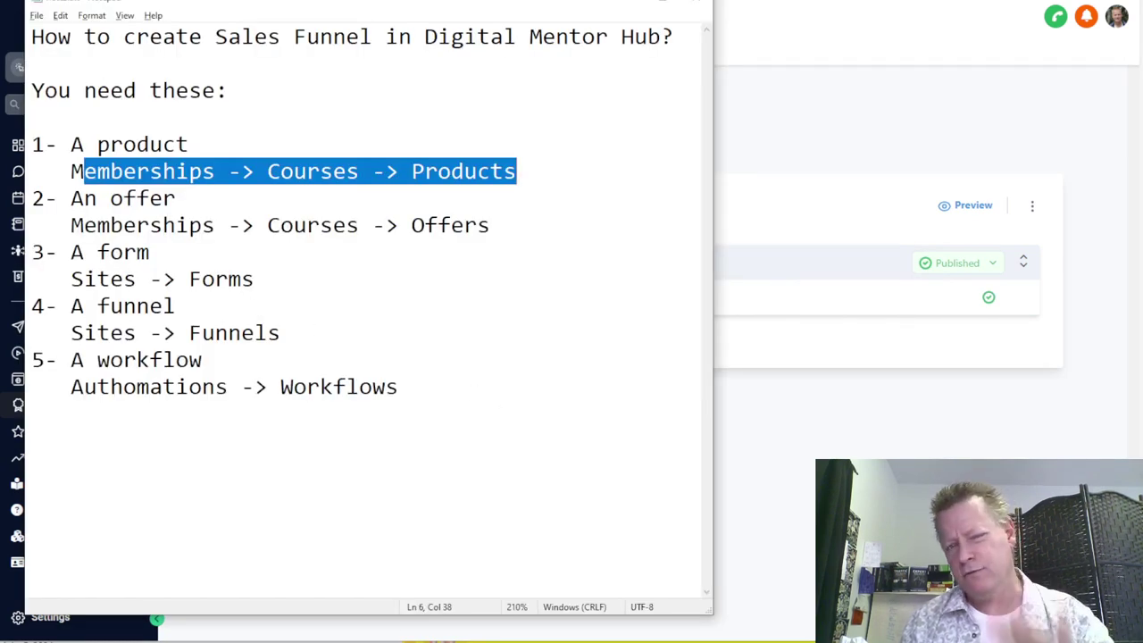
double_click(148, 226)
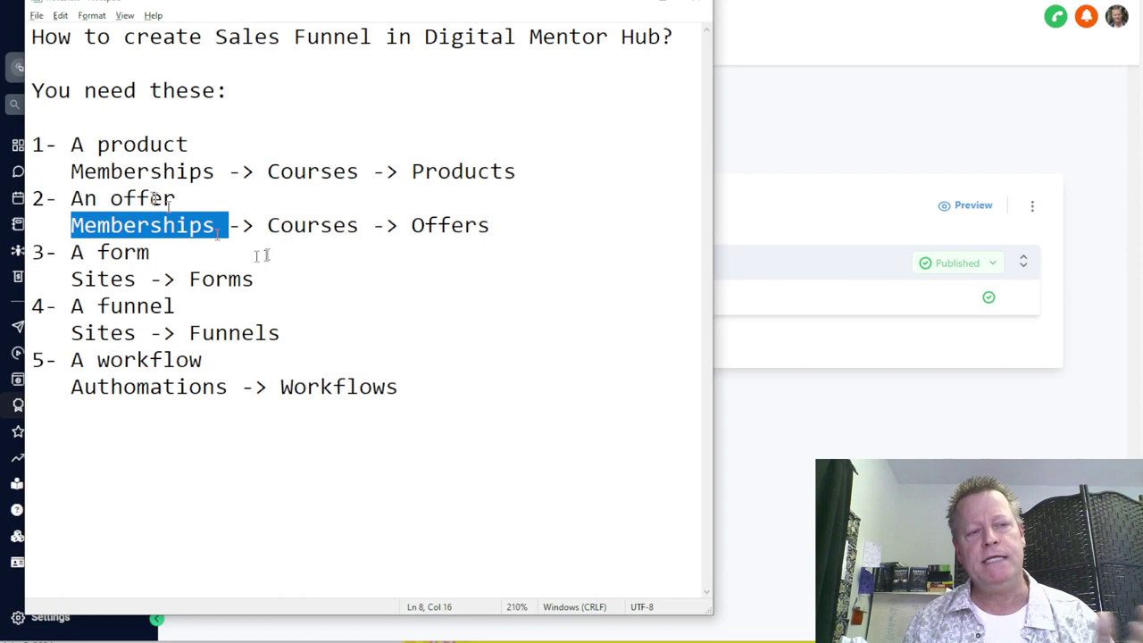
drag(195, 198, 72, 198)
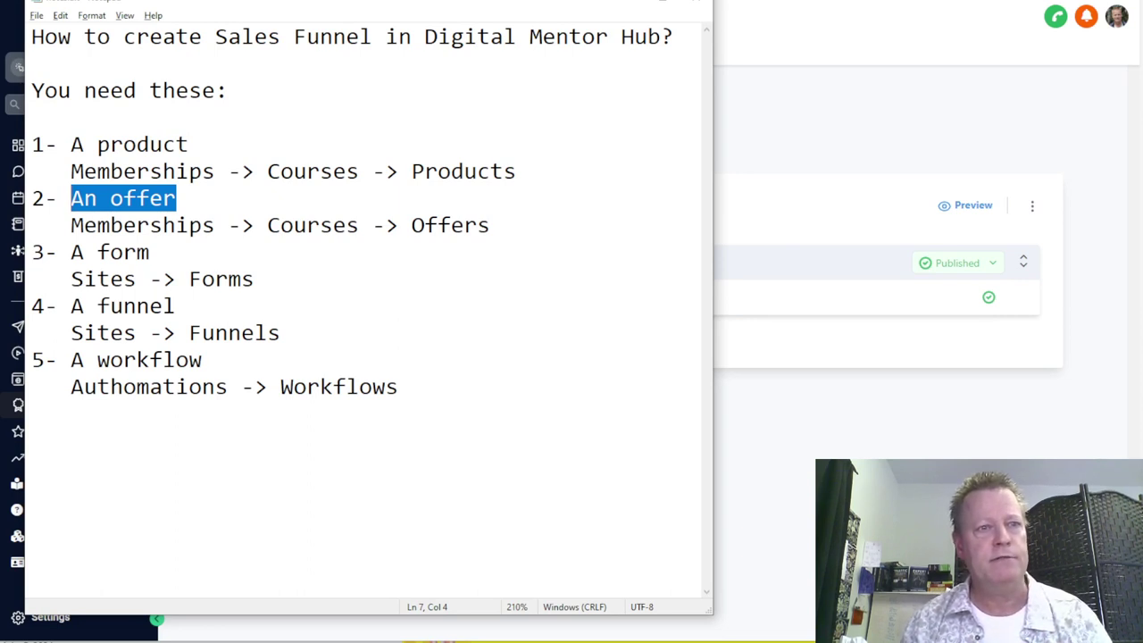
Open the Click eCourse site in a new browser tab and go to its membership plans page.
key(alt+Tab)
key(ctrl+t)
text(cli)
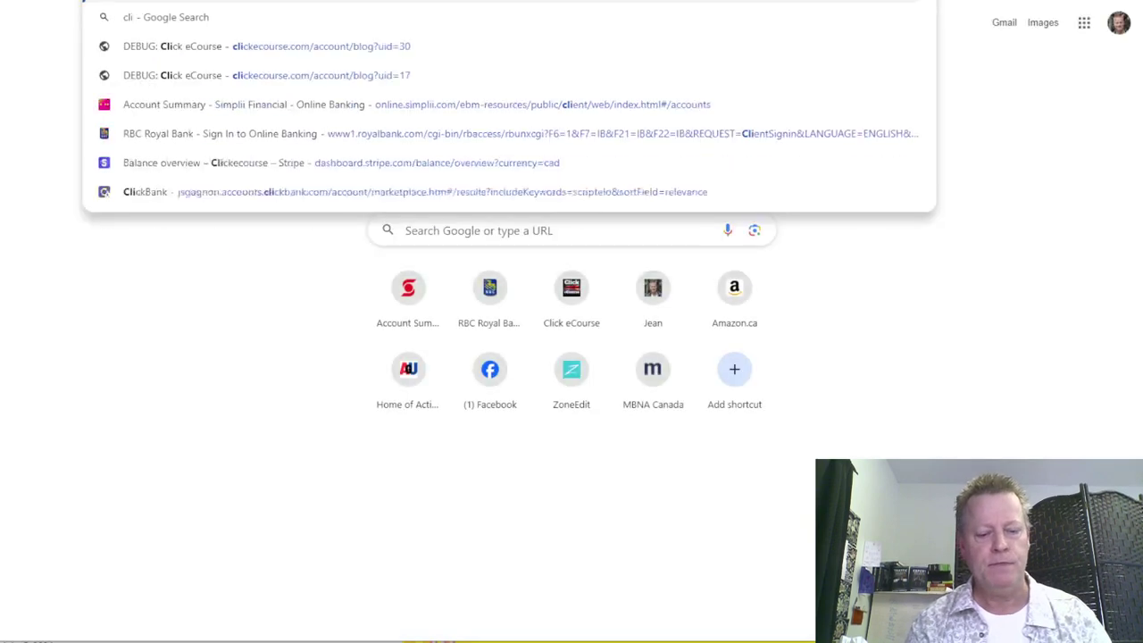
text(cke)
key(Return)
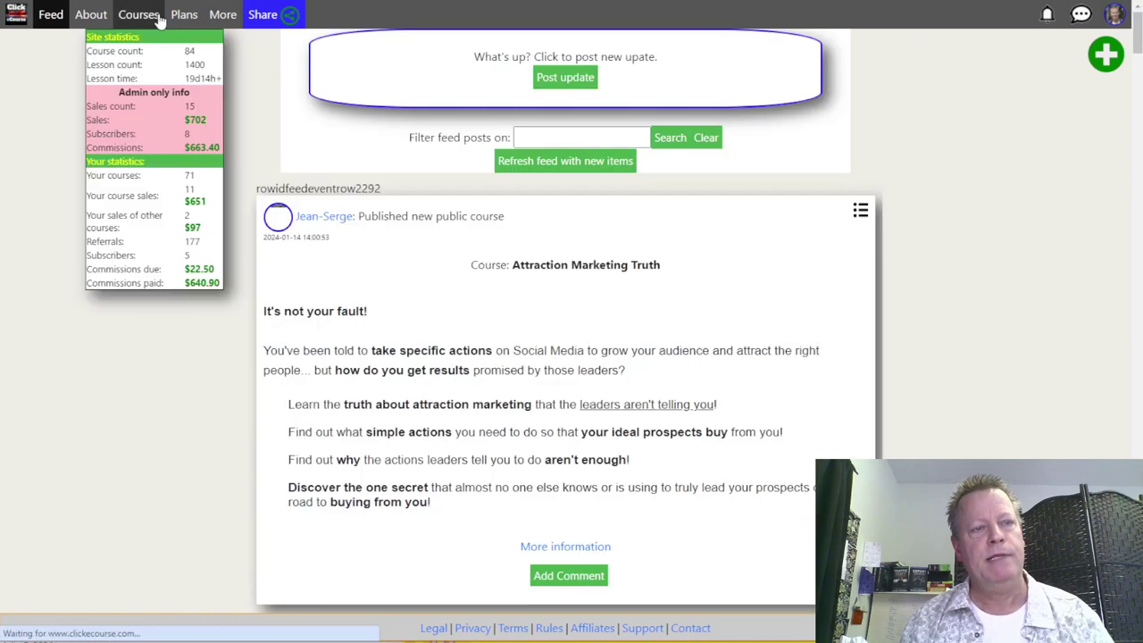
click(168, 16)
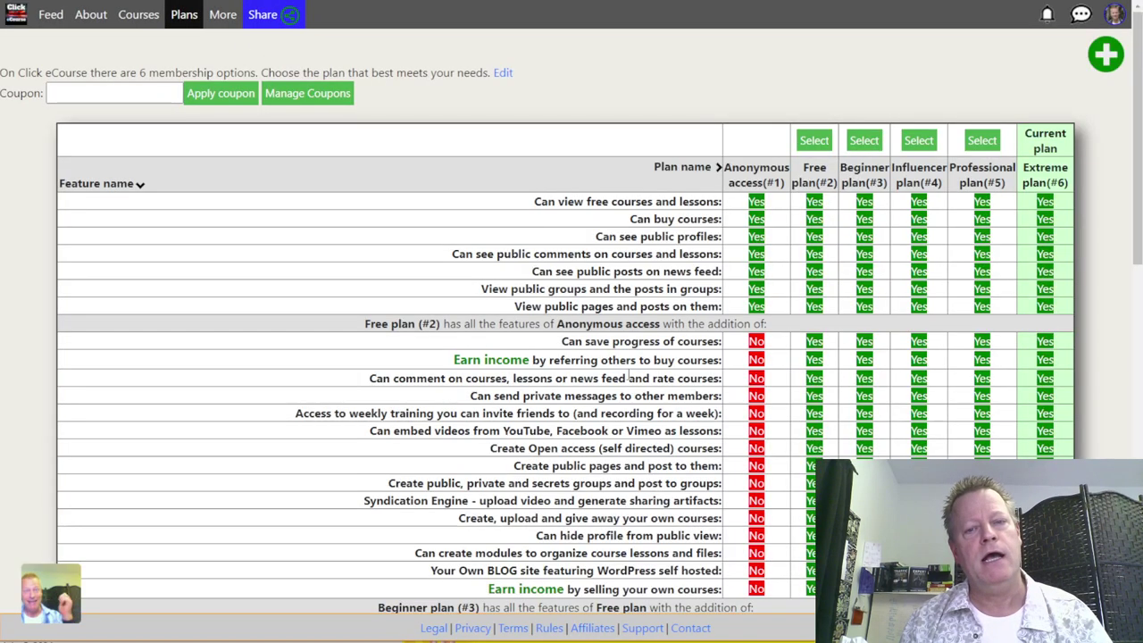
Highlight the Beginner, Influencer, Professional and Extreme plan names in the plan comparison table.
double_click(859, 167)
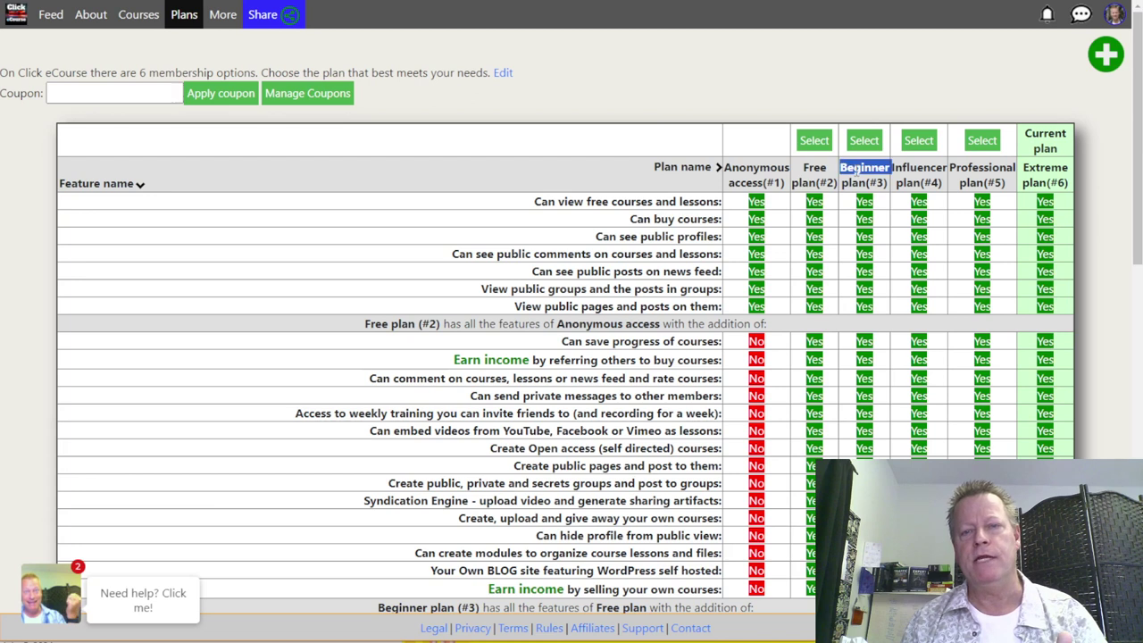
double_click(918, 167)
double_click(985, 167)
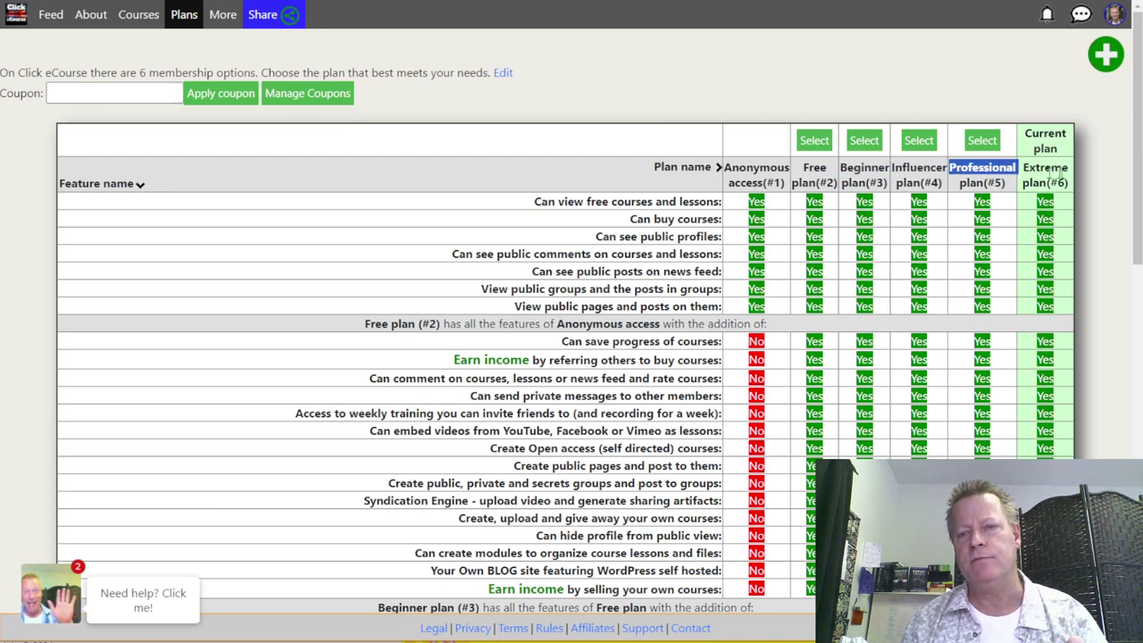
double_click(1059, 167)
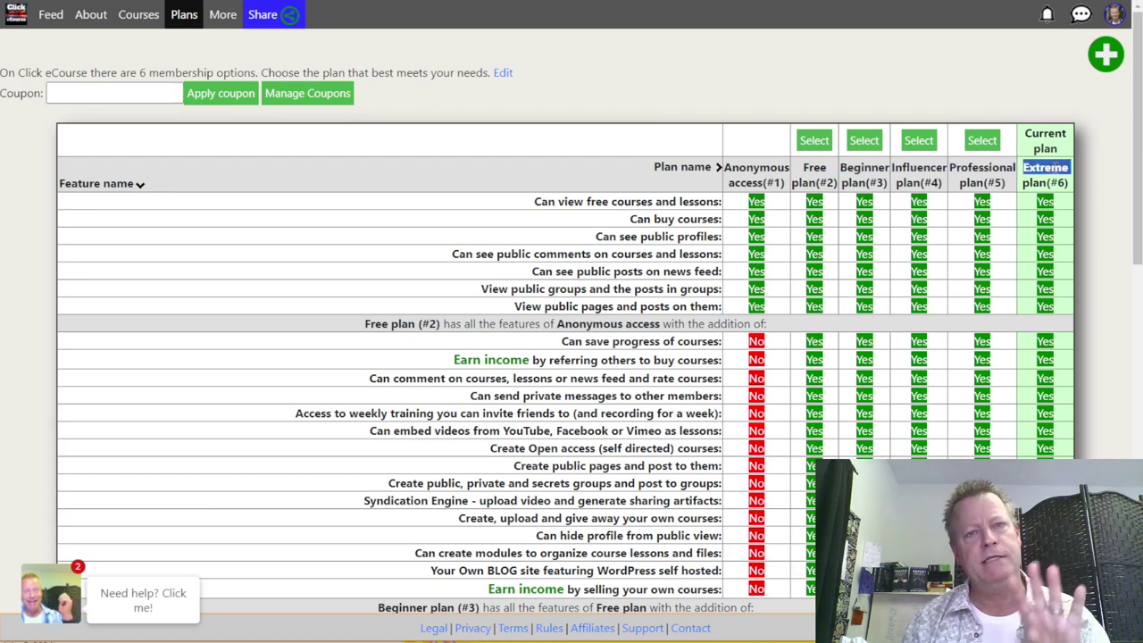
Highlight the paid plans' monthly subscription prices in the comparison table, then the Extreme plan's price alone.
scroll(1000, 280, down, 12)
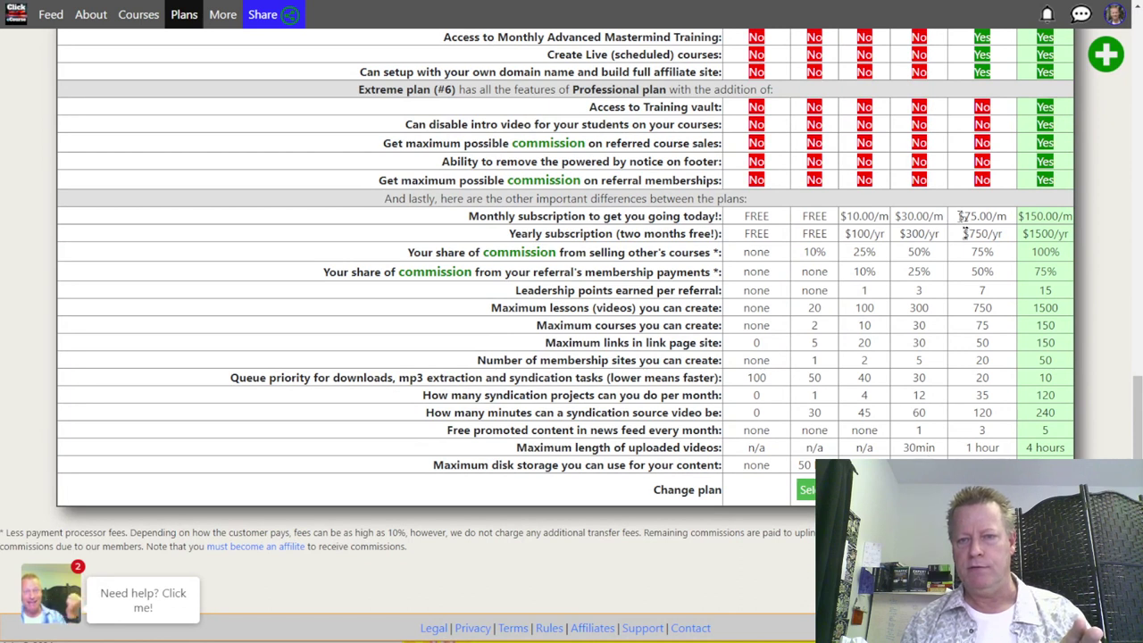
drag(1065, 214, 840, 225)
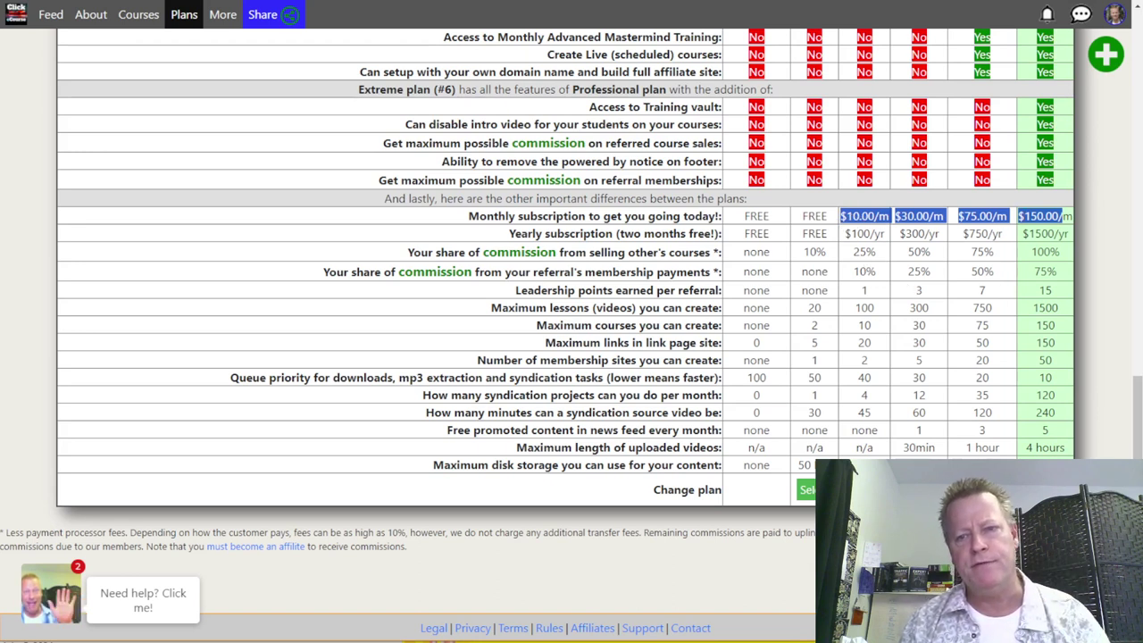
double_click(1046, 215)
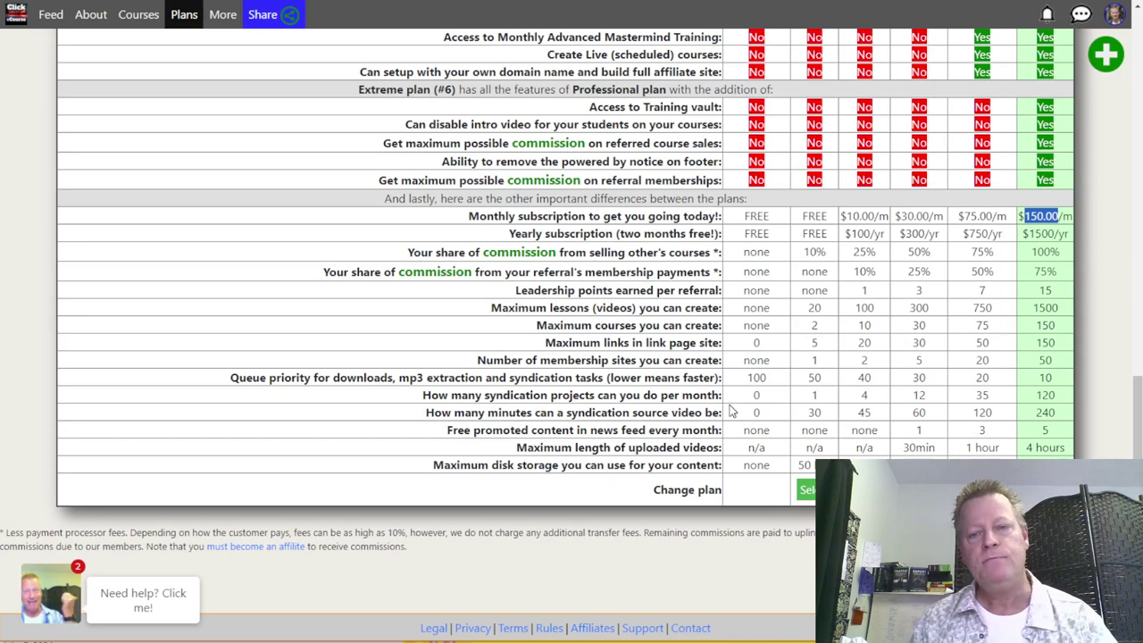
scroll(730, 411, up, 20)
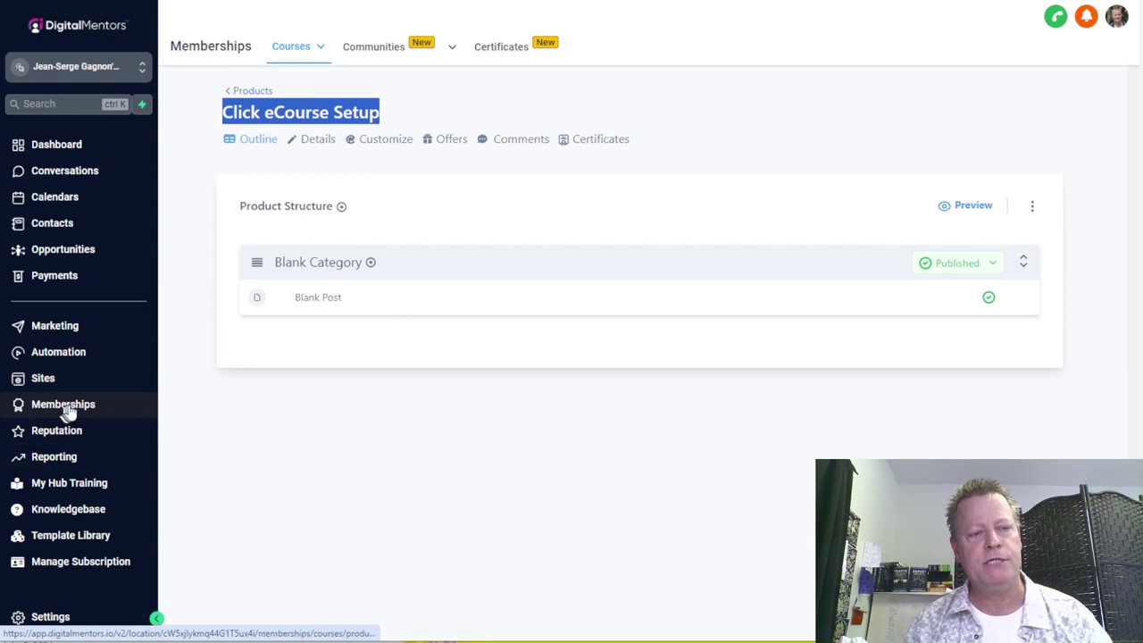
Switch back to DigitalMentors, open the Offers page of the Memberships courses and start a new offer.
mouse_move(303, 51)
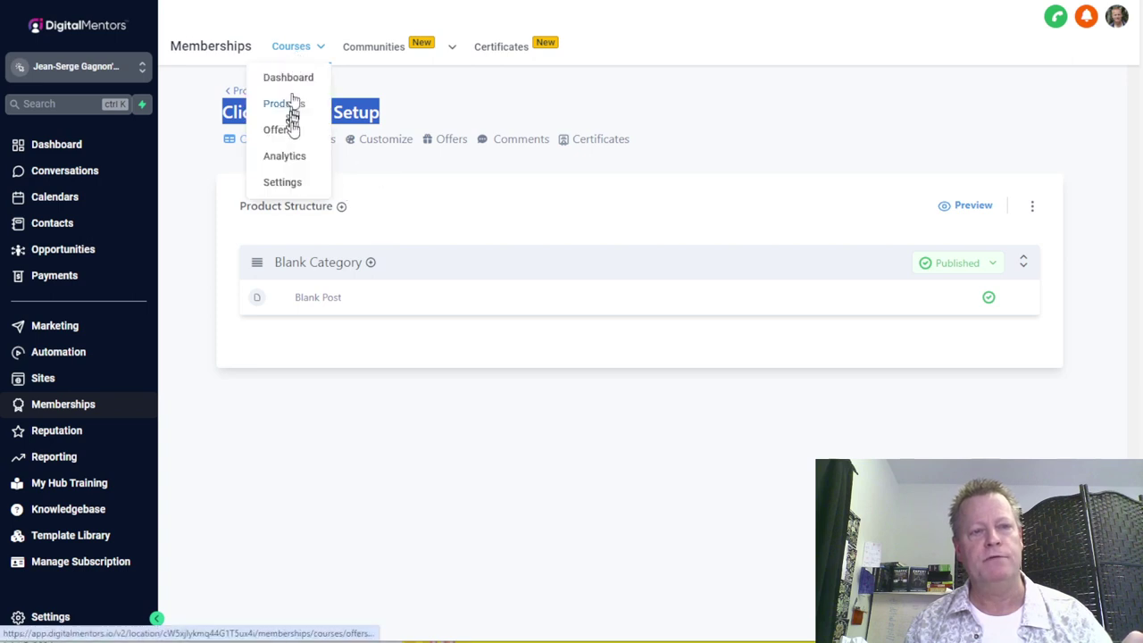
click(277, 131)
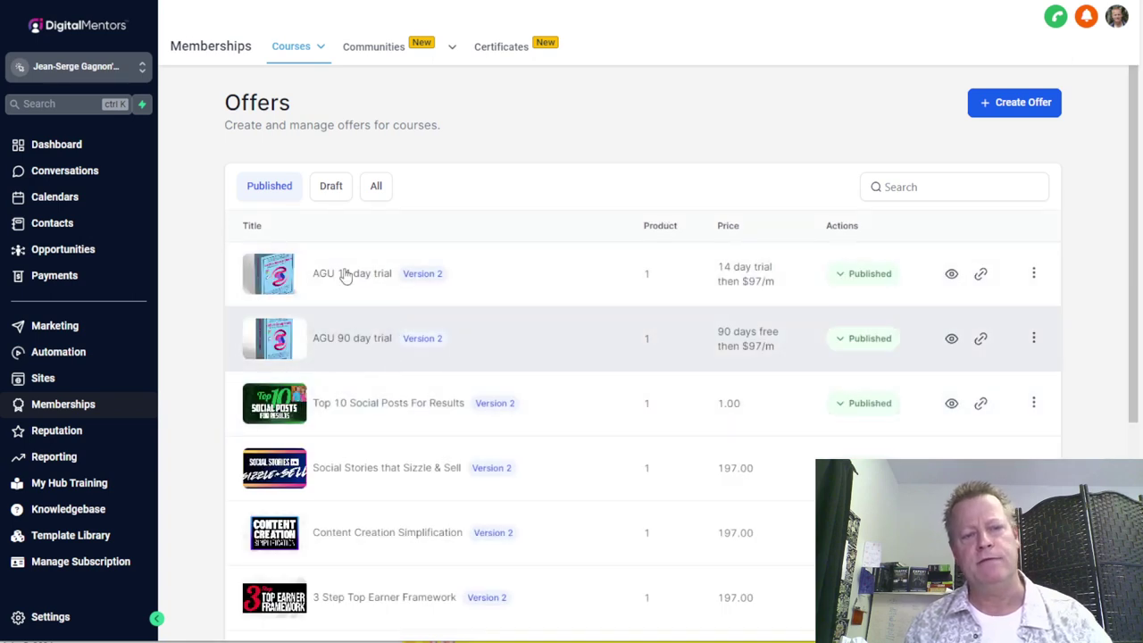
click(1009, 109)
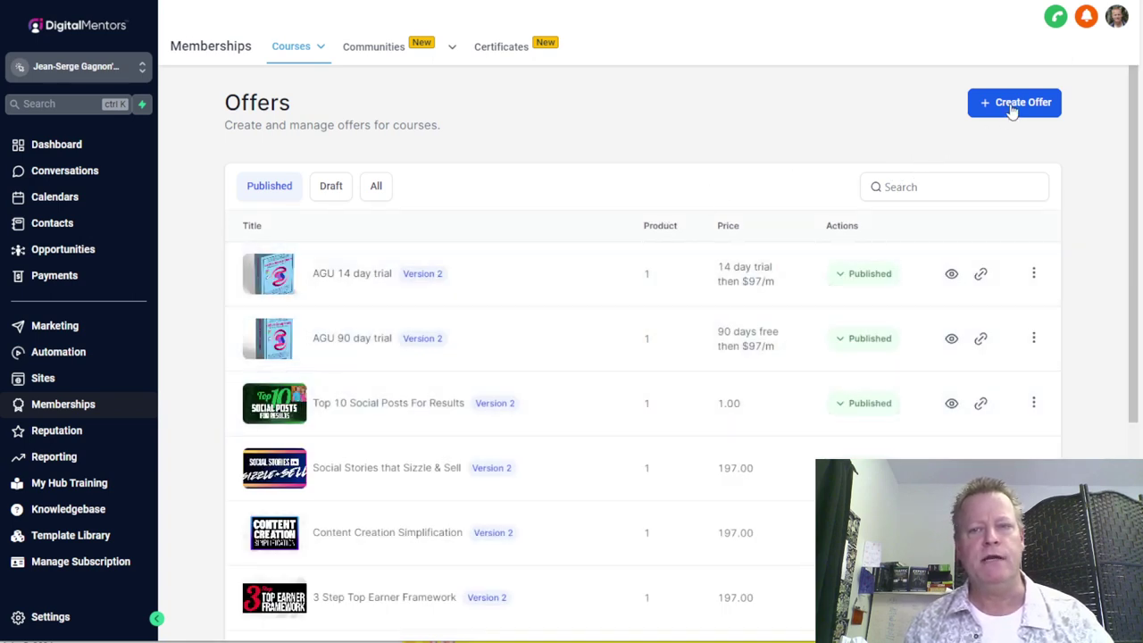
Title the offer "Click eCourse 3 month Extreme trial" and include the Click eCourse Setup product.
click(491, 204)
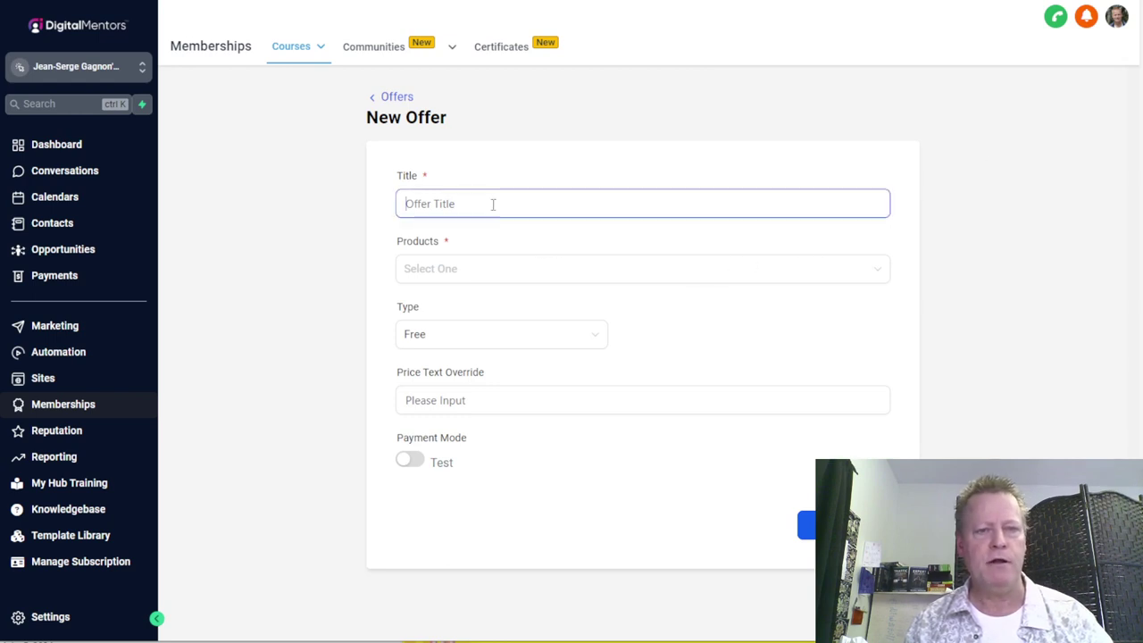
text(Click eCourse 3 month Extreme trial)
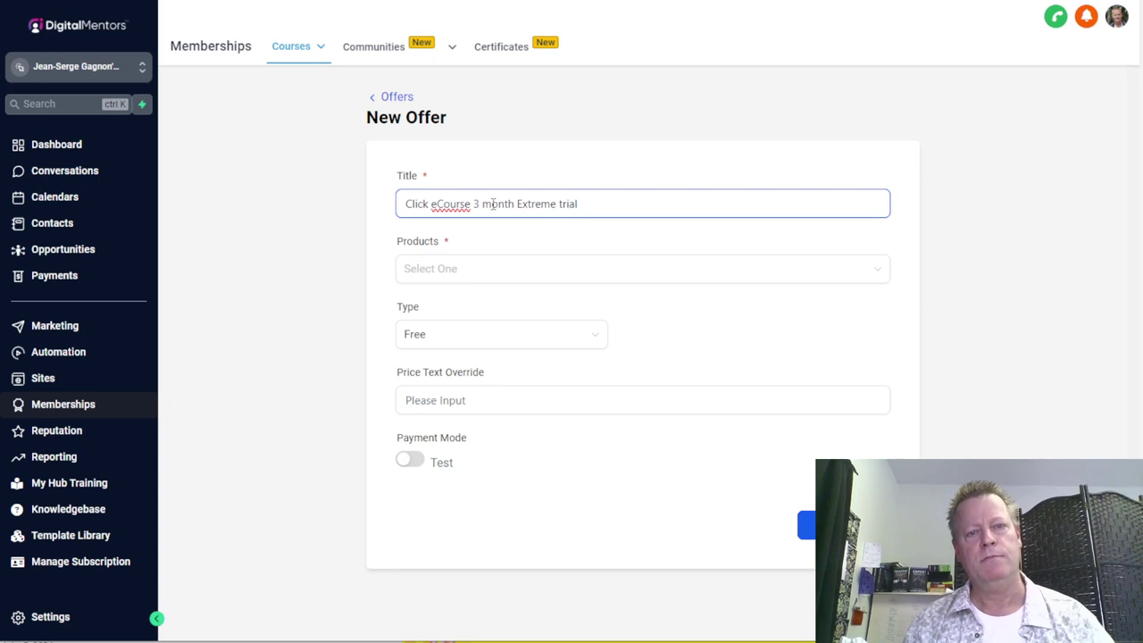
click(472, 279)
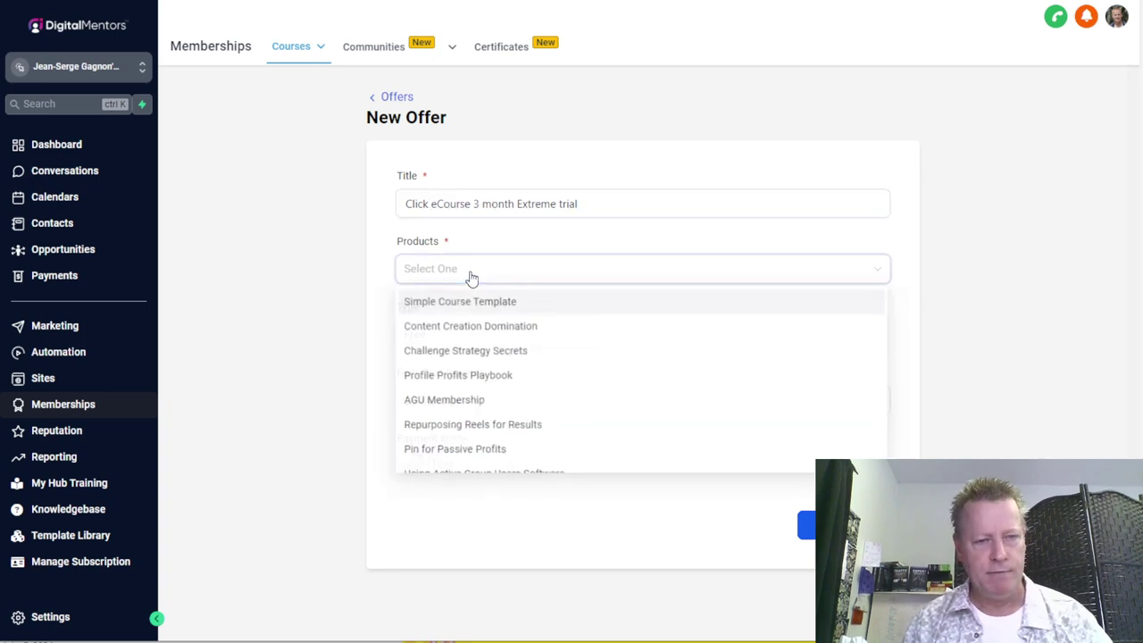
scroll(506, 398, down, 5)
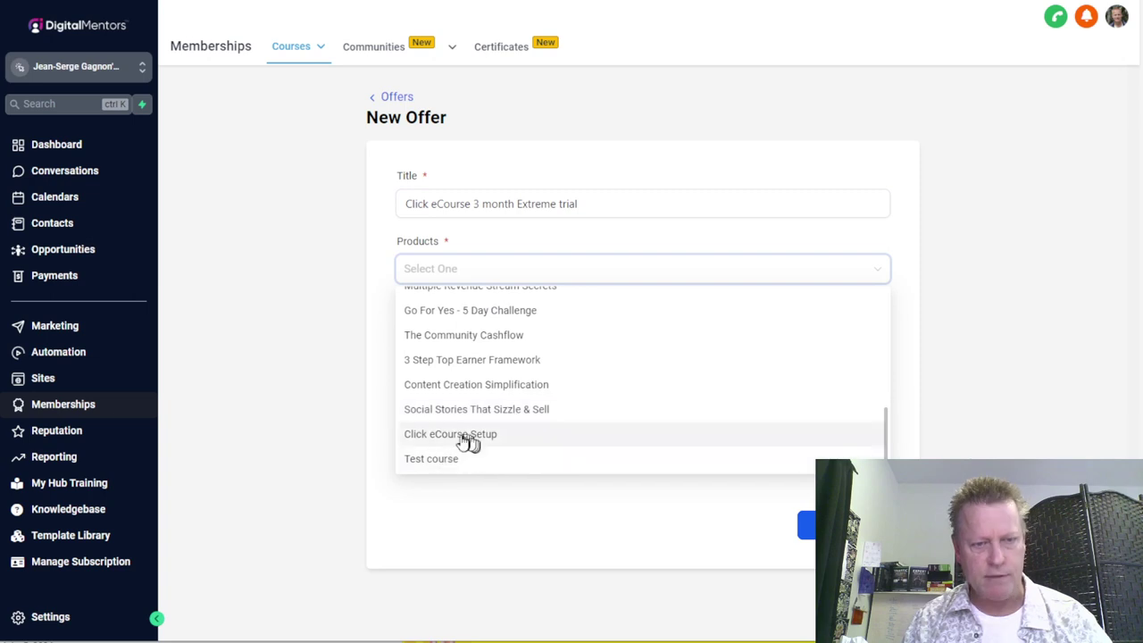
click(441, 444)
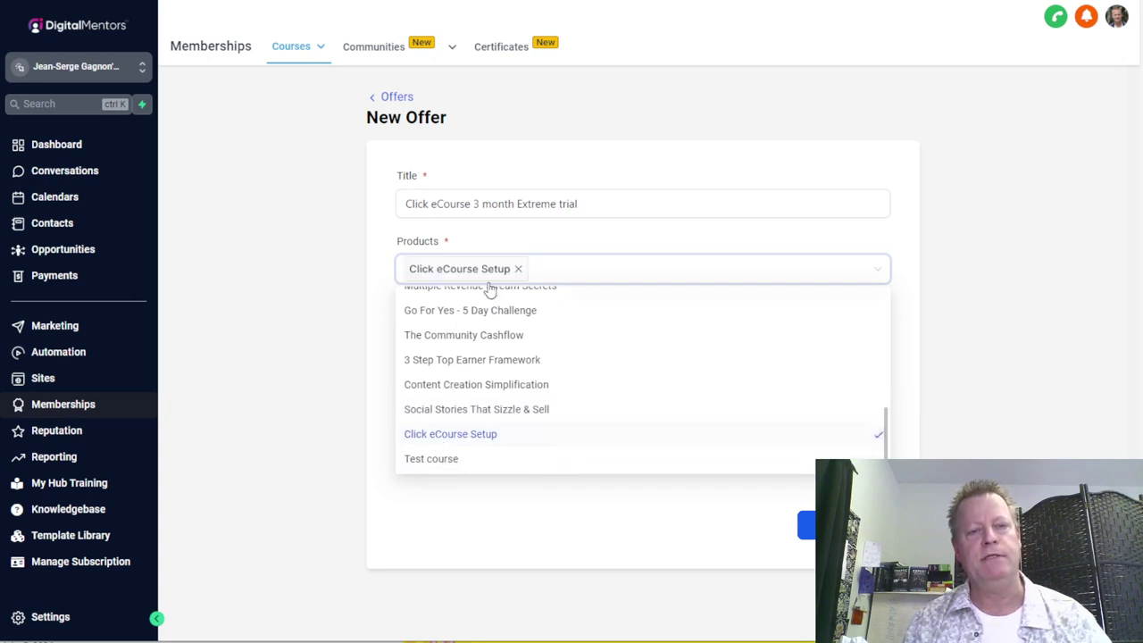
click(485, 239)
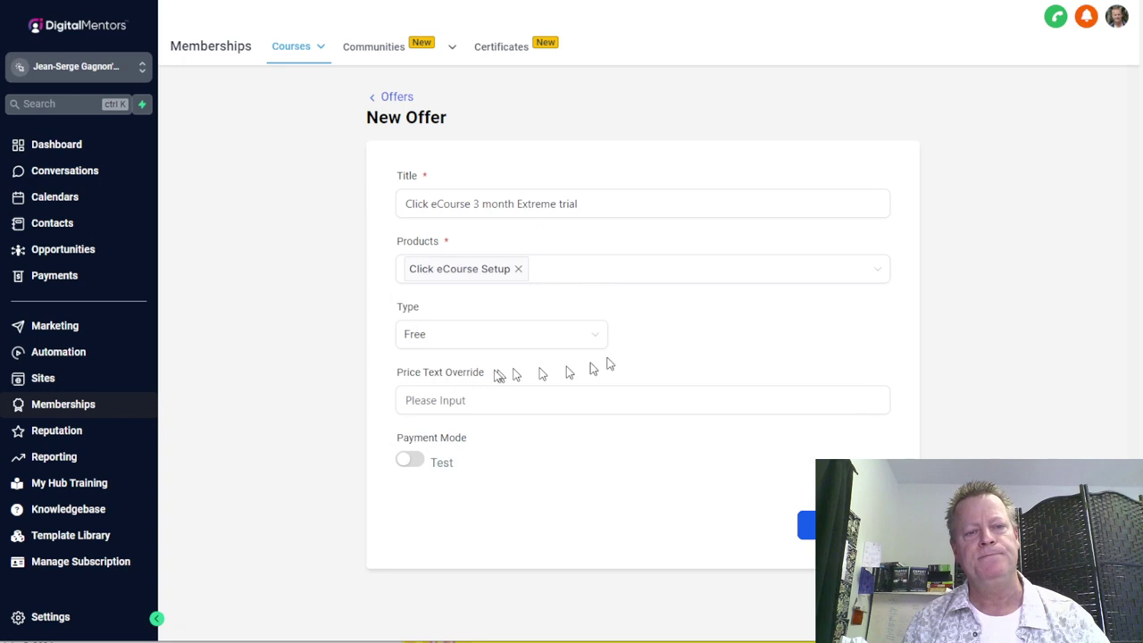
Set the offer's type to Recurring with an amount of C$150.
click(442, 341)
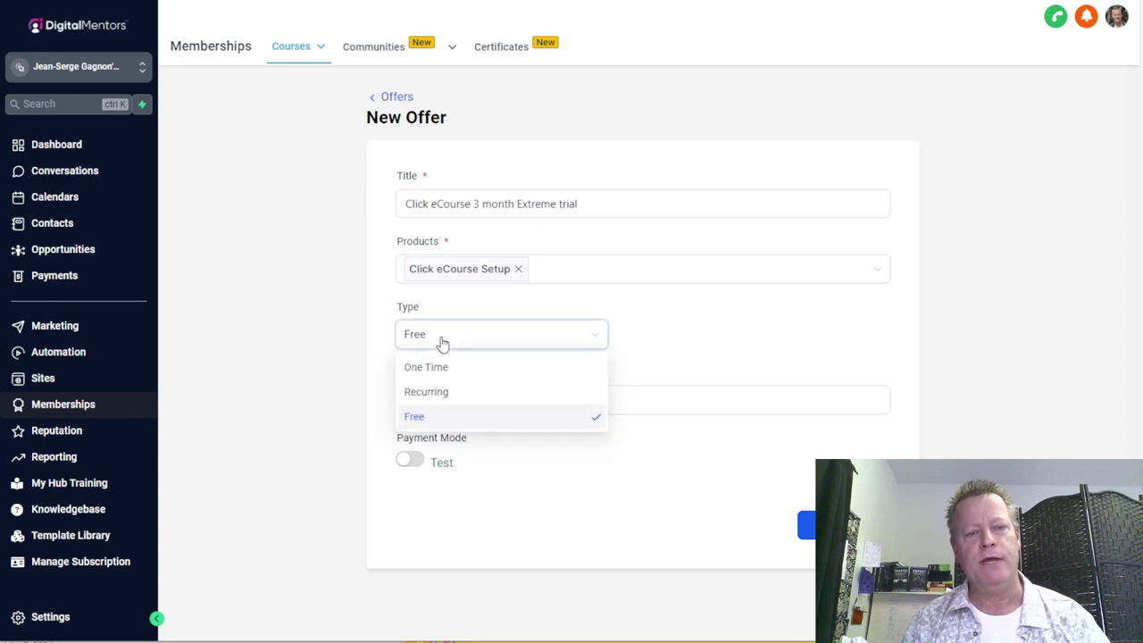
click(438, 392)
click(694, 334)
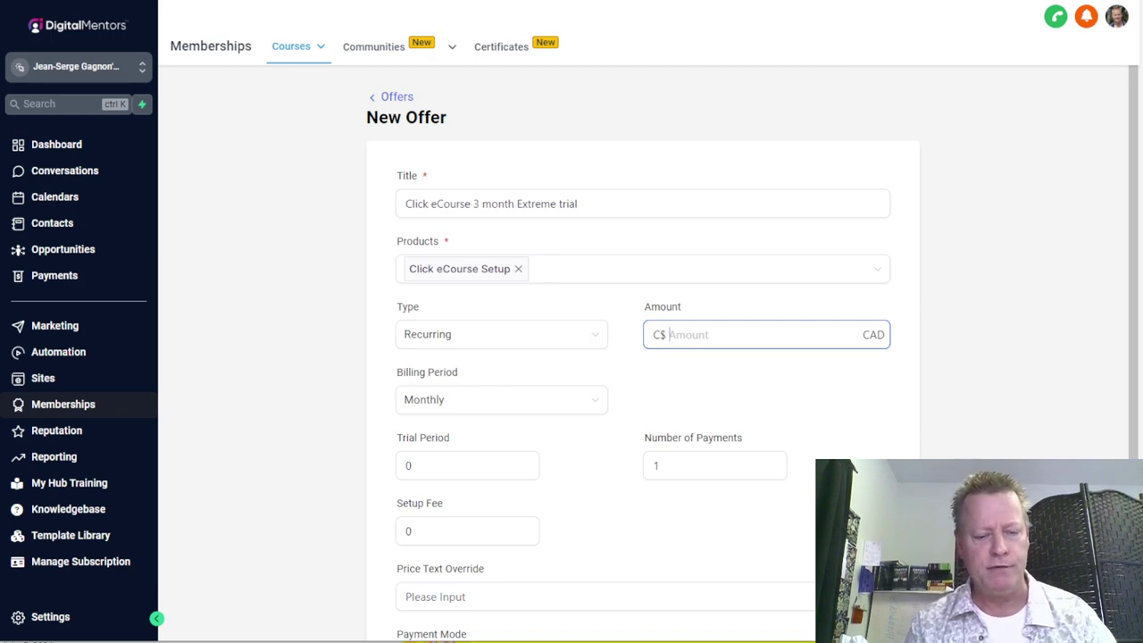
text(50)
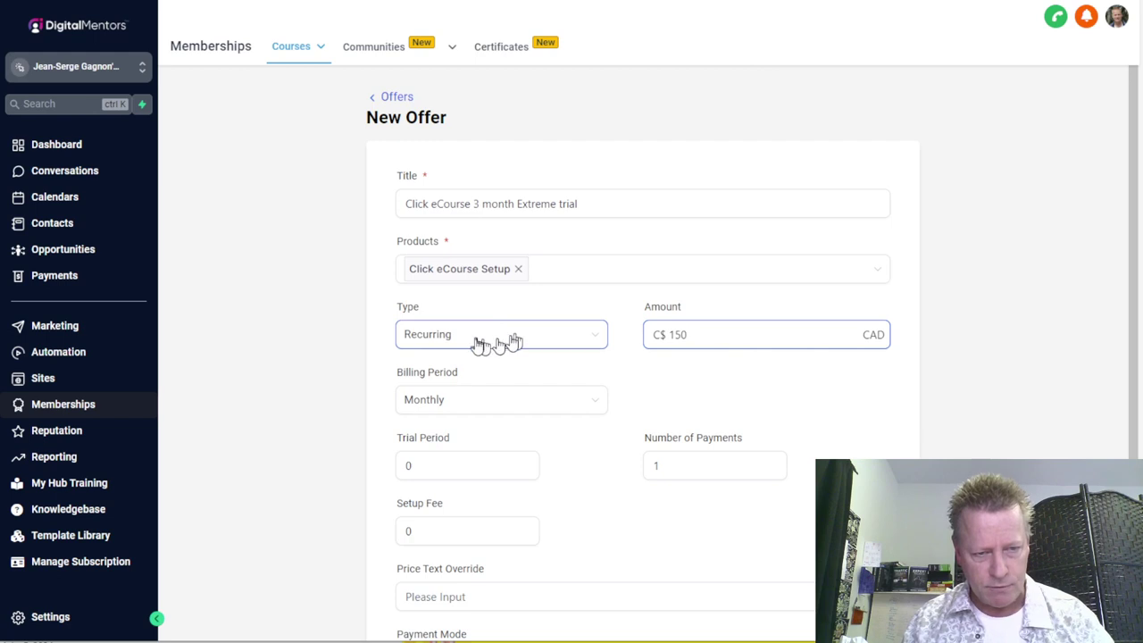
Set the offer's trial period to 90 and its number of payments to 100.
click(448, 473)
text(90)
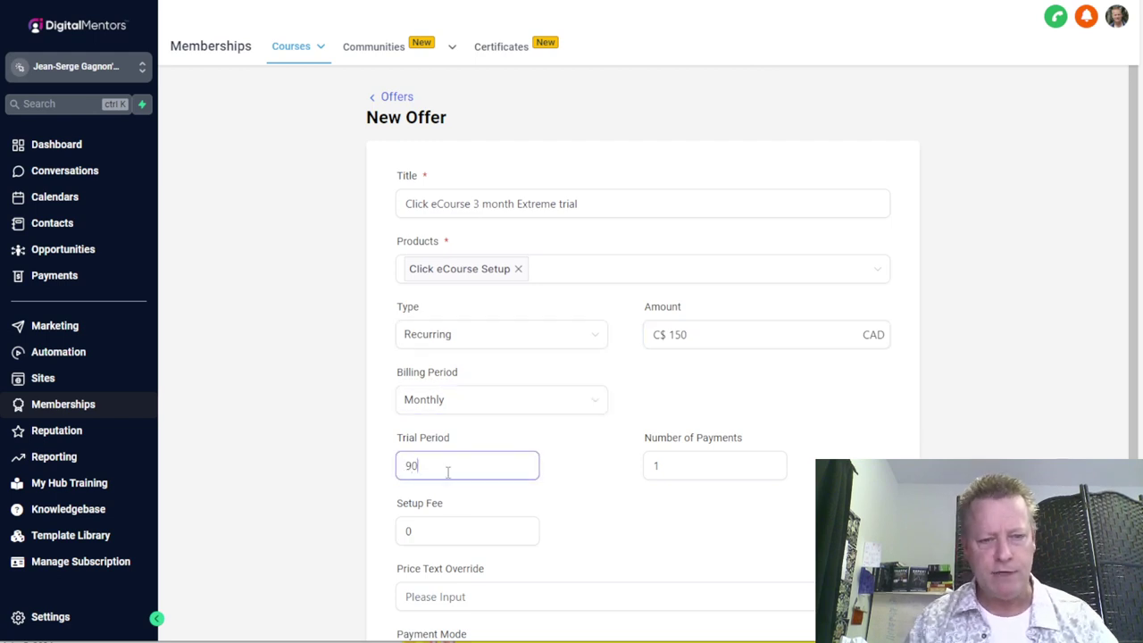
click(690, 468)
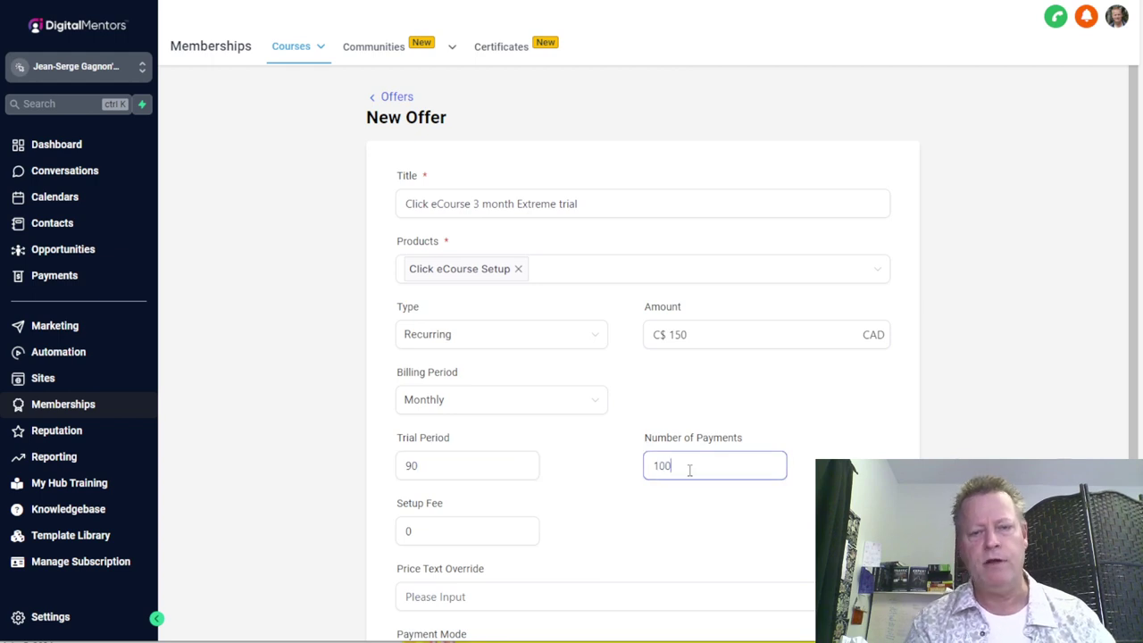
Enter "30 months free then $150/m" as the price text override and create the offer.
scroll(689, 469, down, 2)
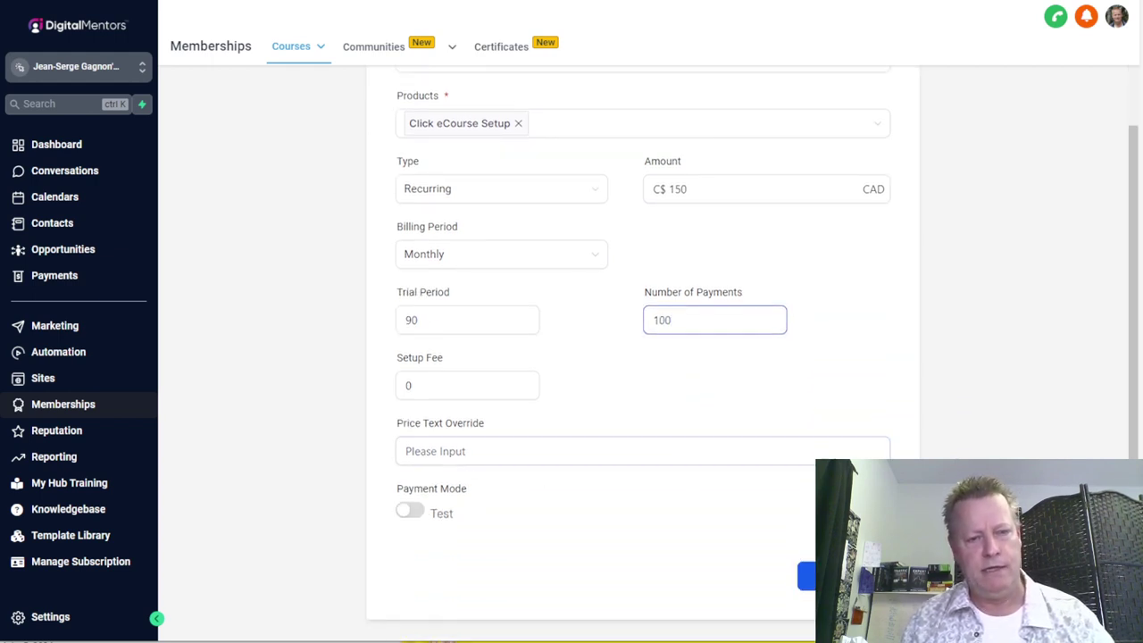
click(471, 451)
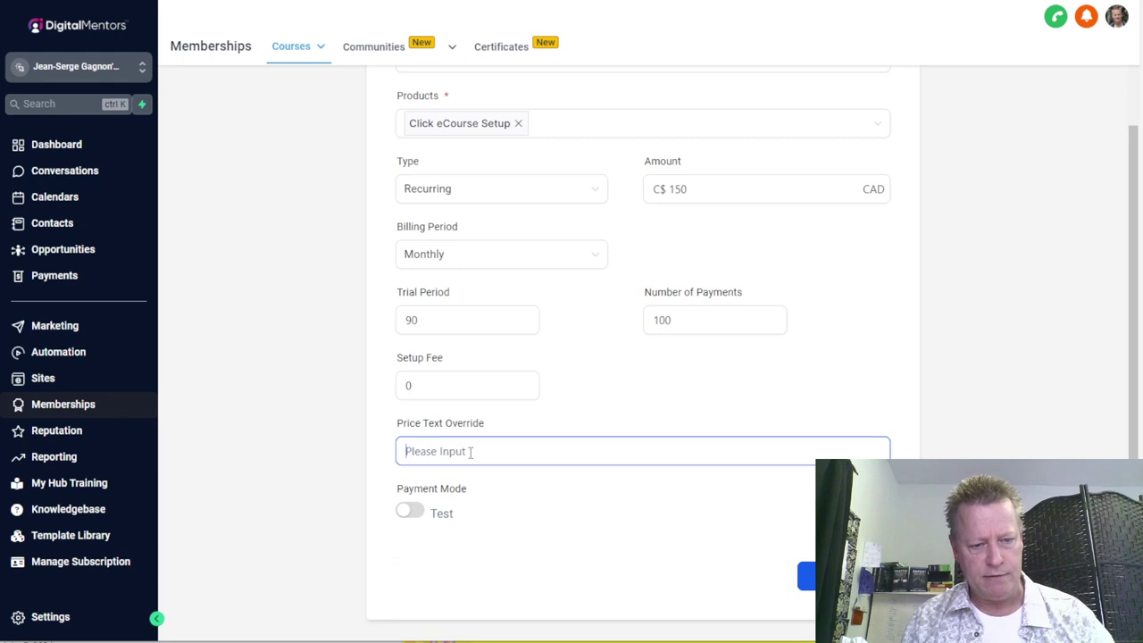
text(30)
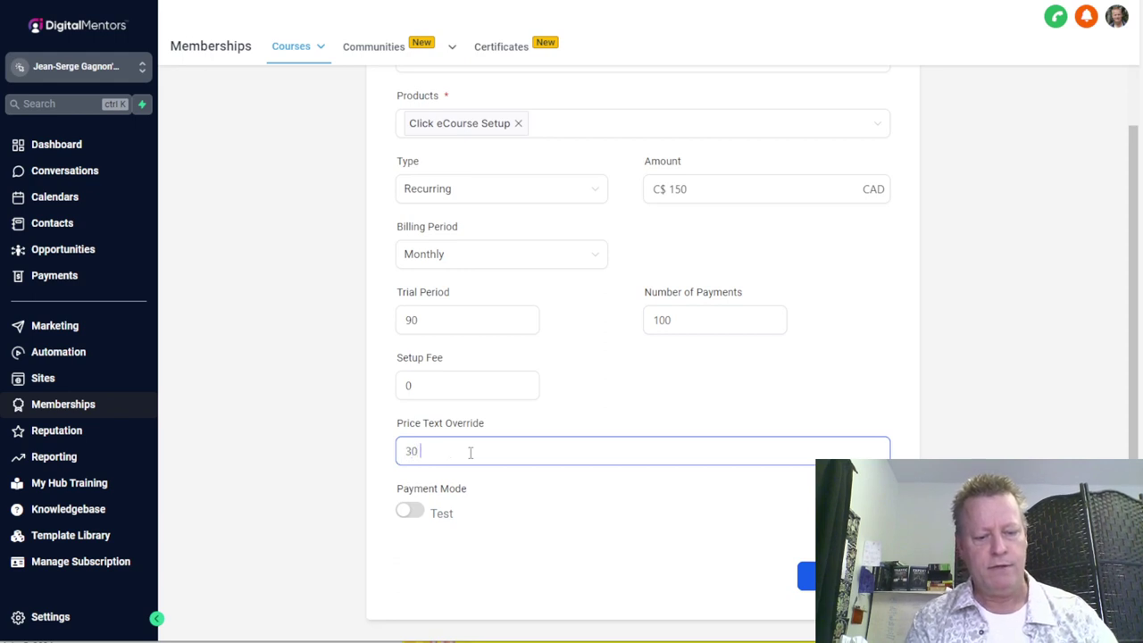
text( months fre)
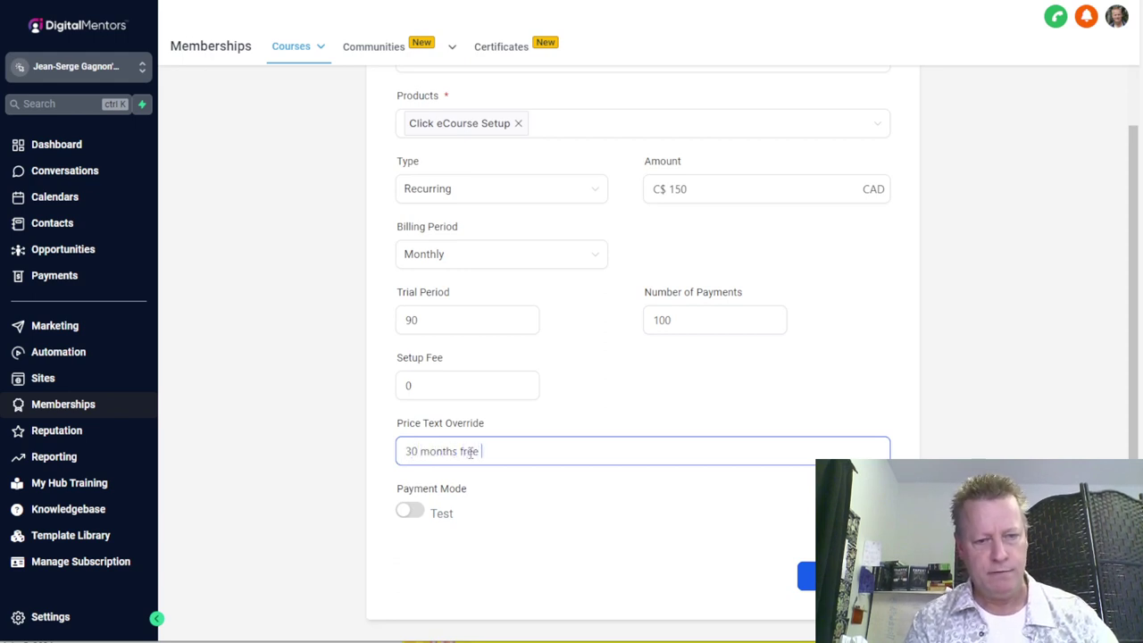
text(e then $150/m)
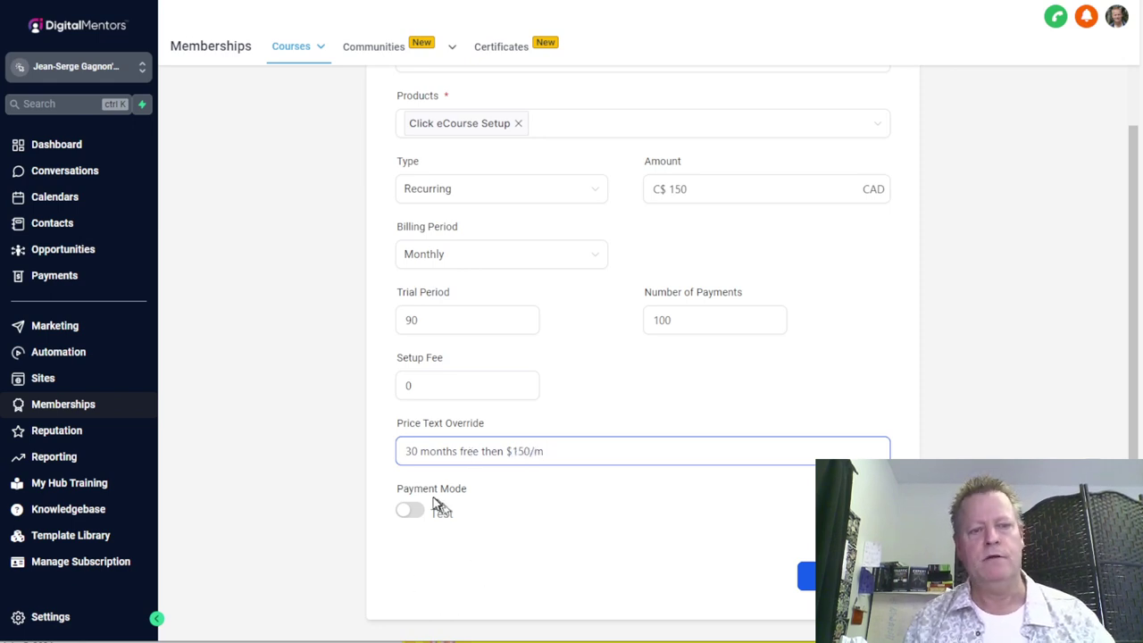
click(806, 576)
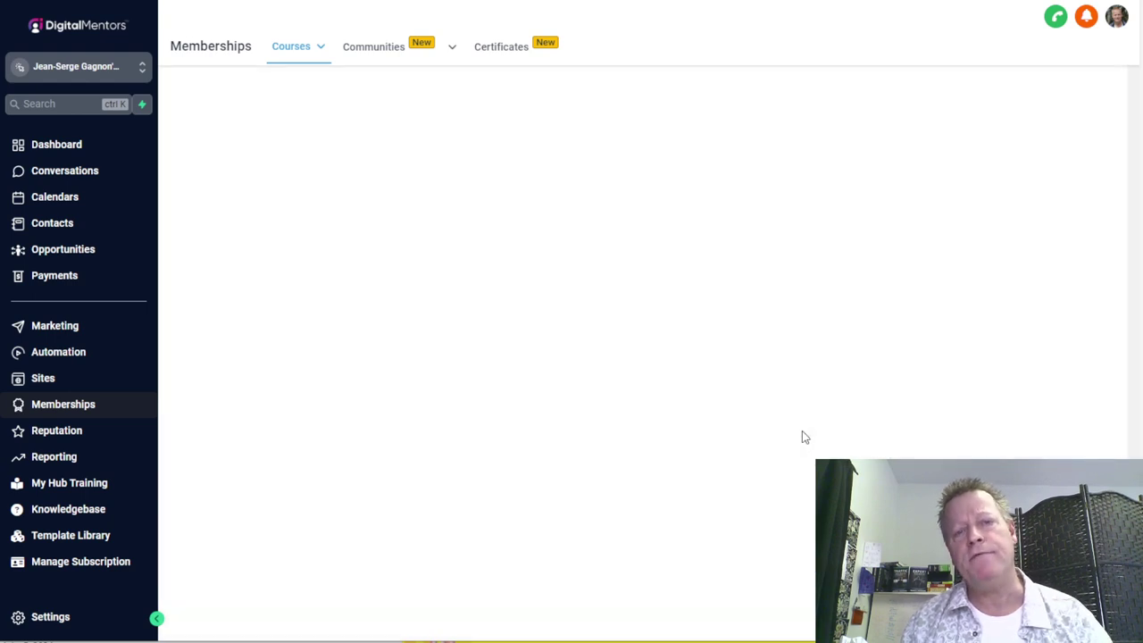
Switch to the Notepad notes, highlight the Memberships, Courses, Offers path and return to the offer's details in DigitalMentors.
key(alt+Tab)
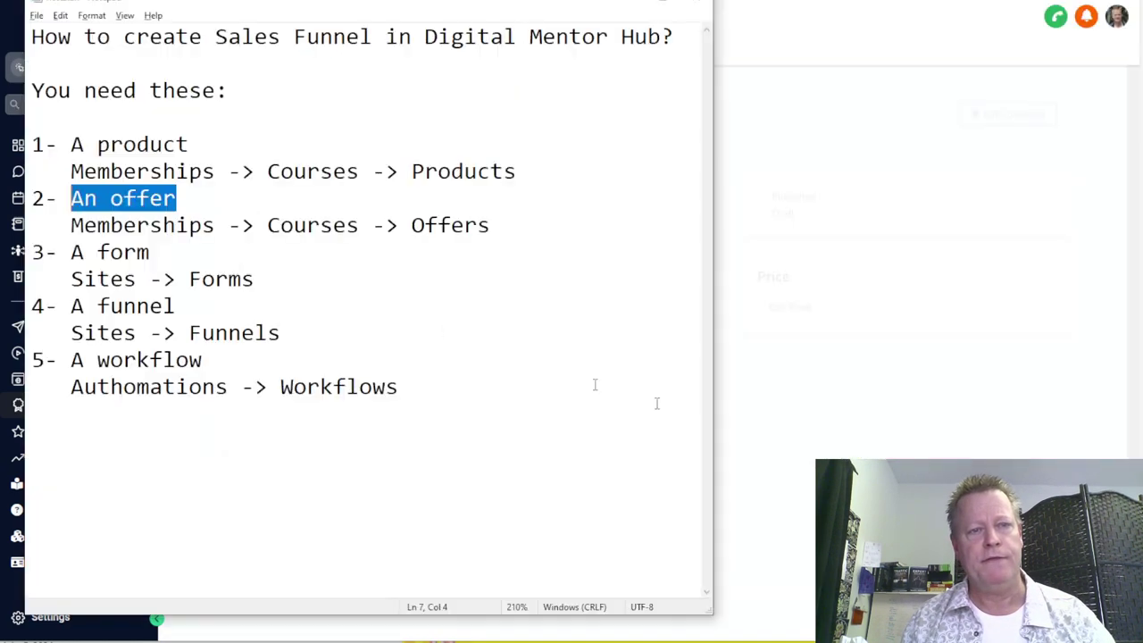
drag(109, 225, 464, 225)
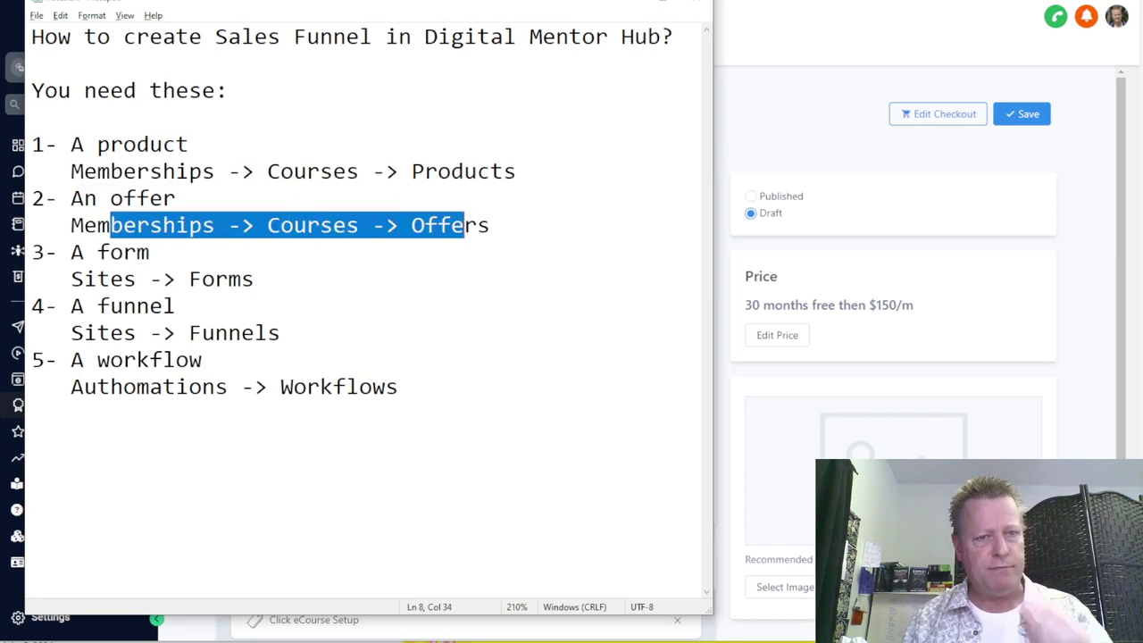
key(alt+Tab)
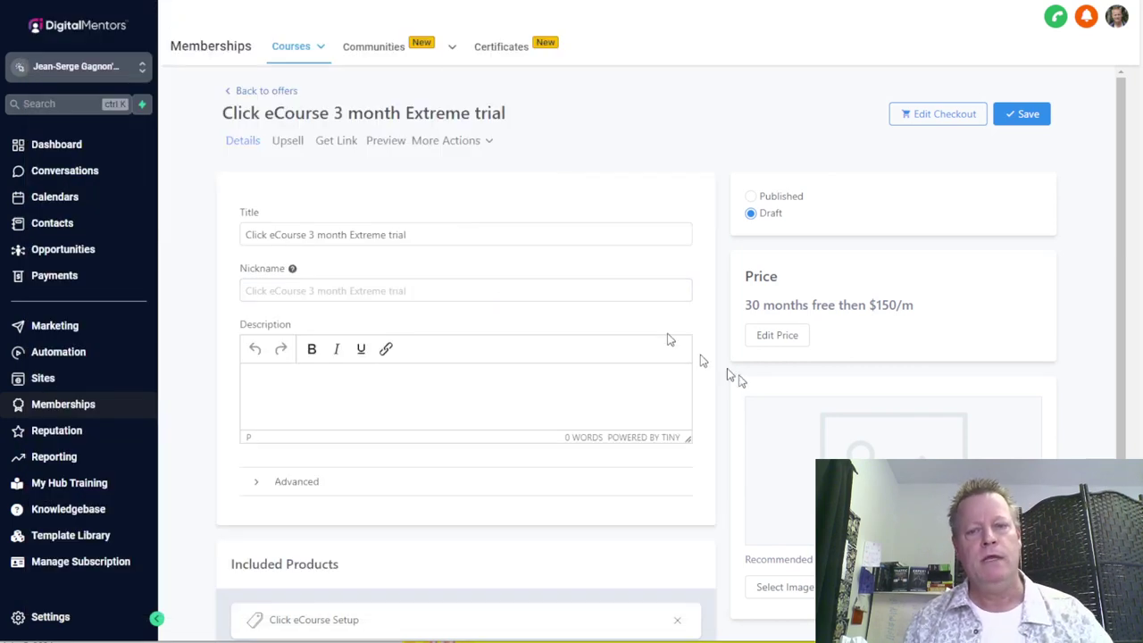
Upload logo-white.png from the Click eCourse folder as the offer's image.
click(790, 591)
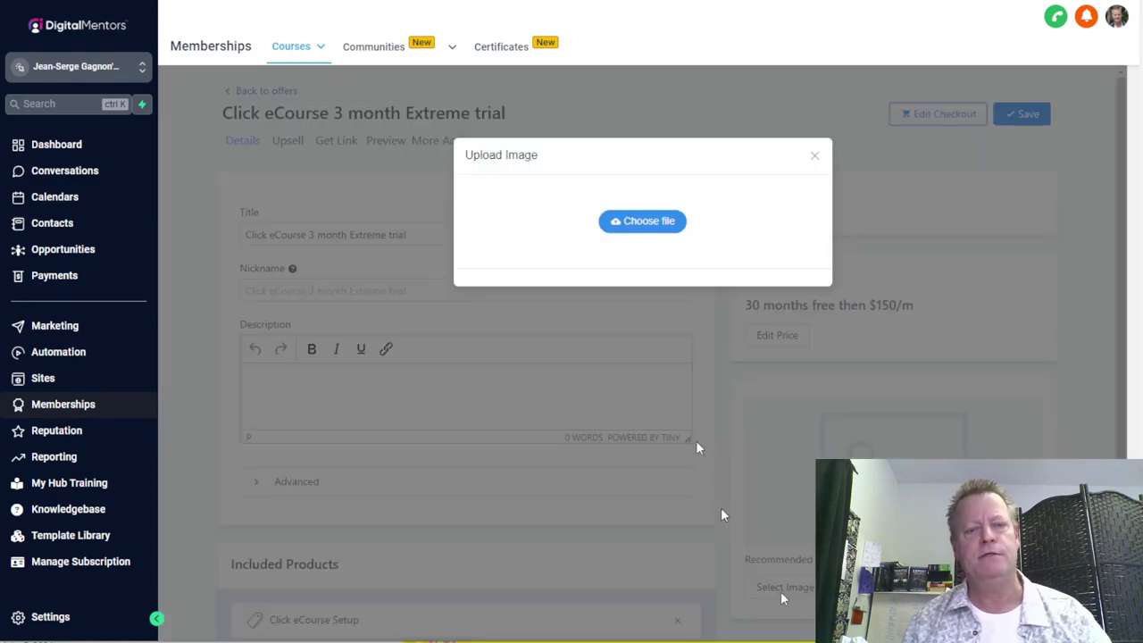
click(658, 222)
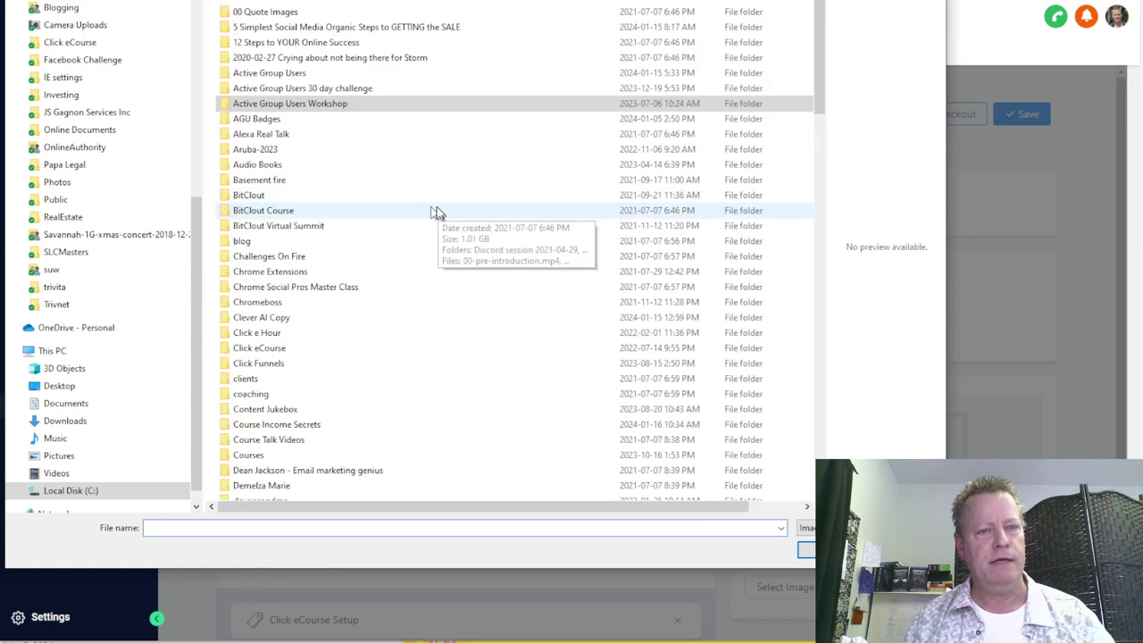
click(276, 351)
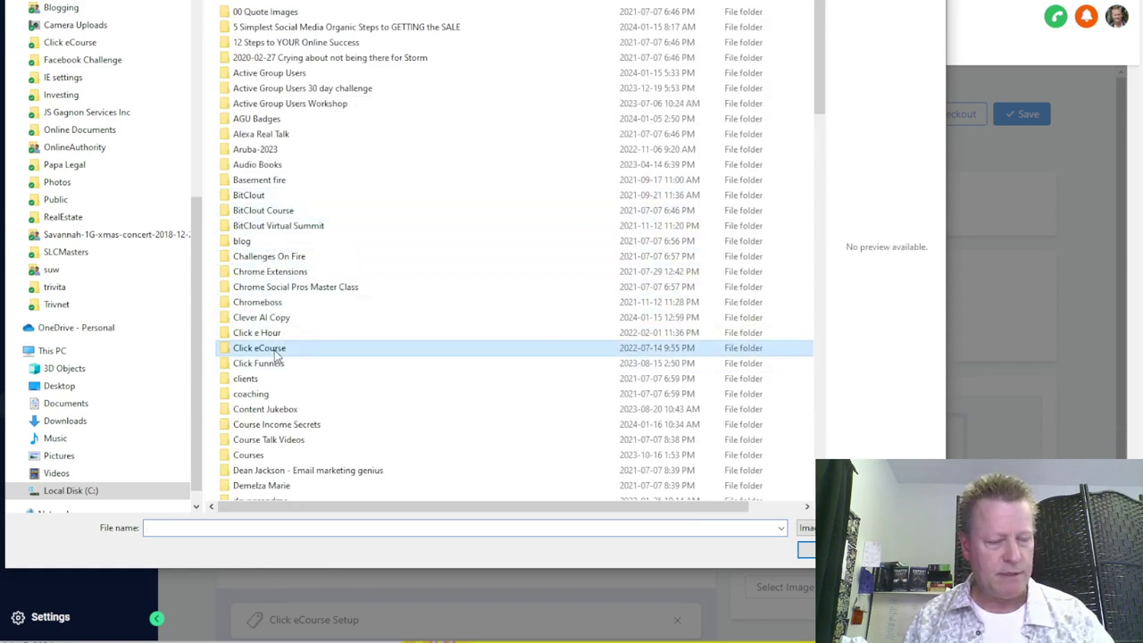
double_click(276, 351)
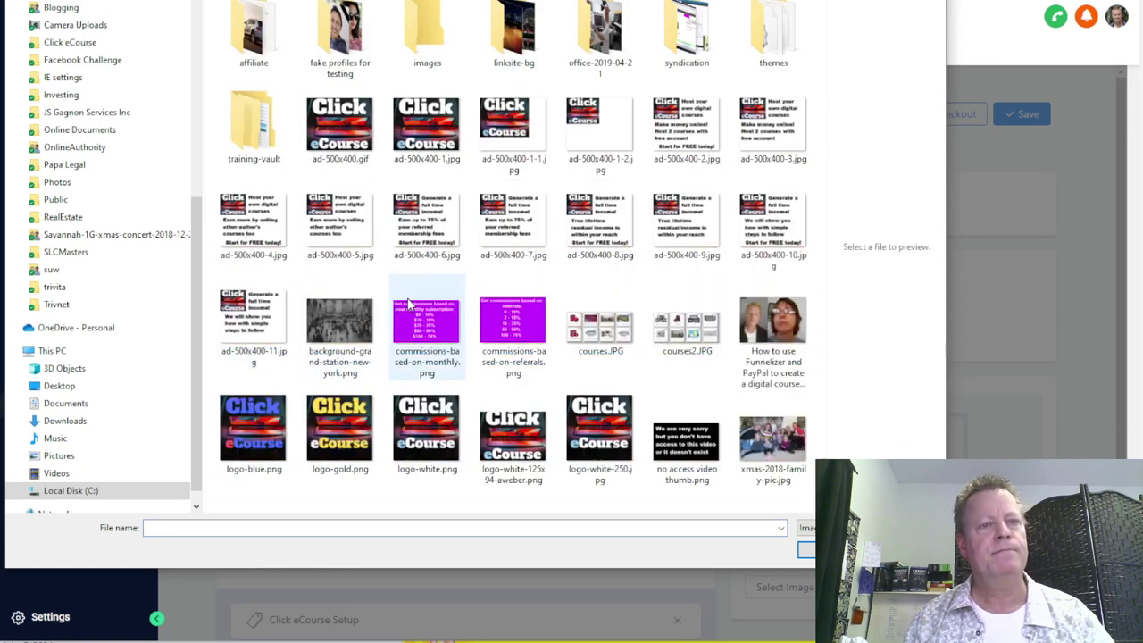
click(426, 127)
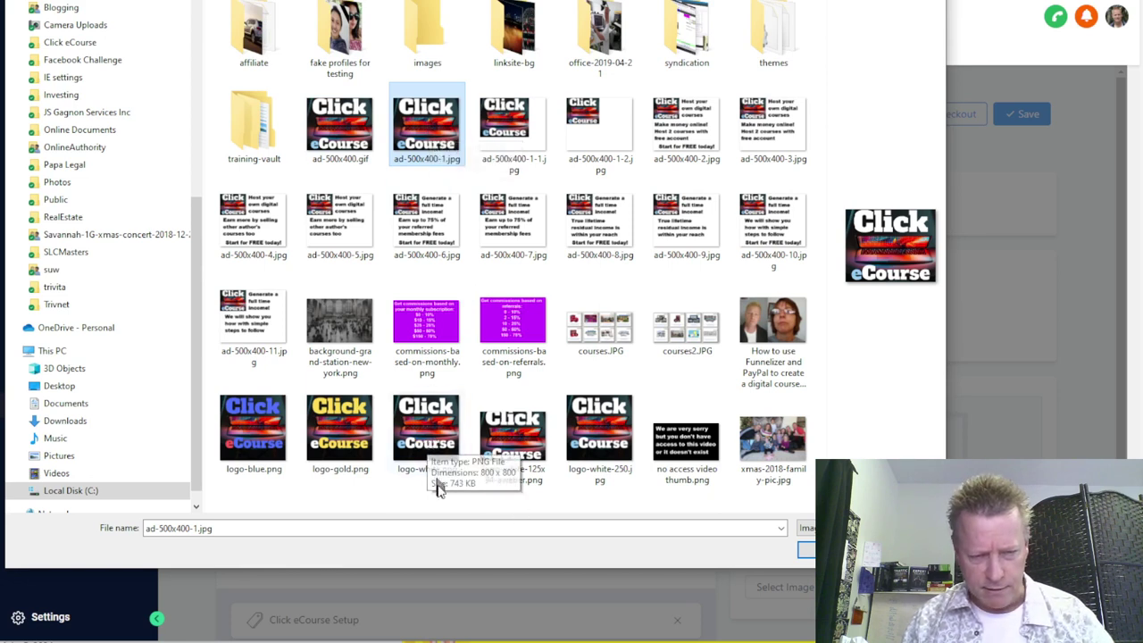
double_click(432, 435)
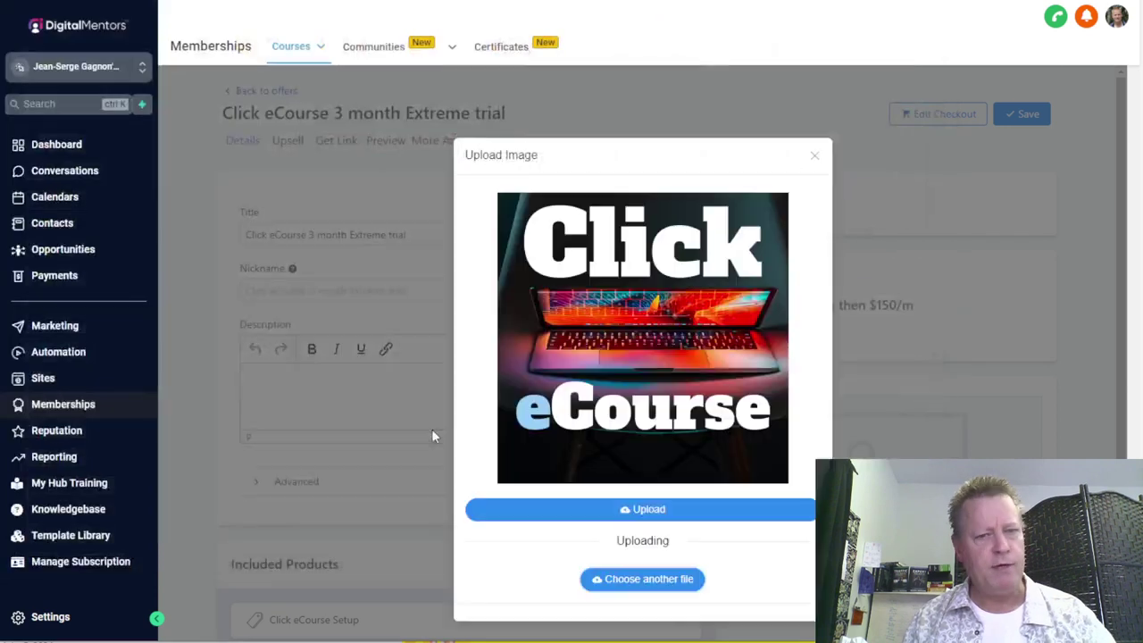
click(643, 511)
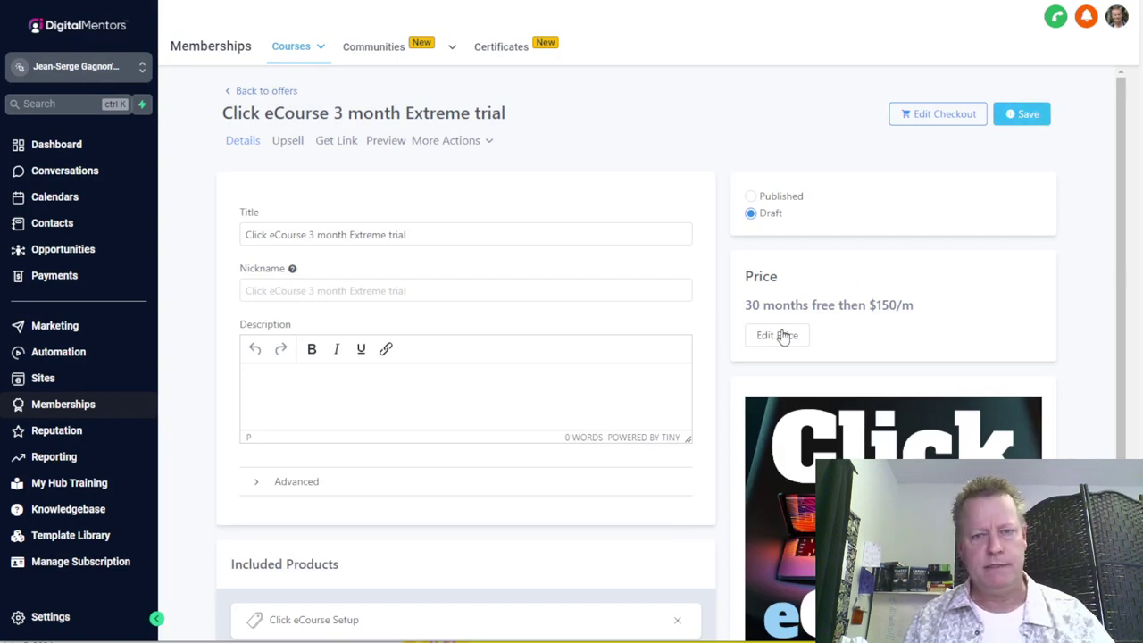
Set the Click eCourse 3 month Extreme trial offer to Published, save it and return to the offers list.
double_click(786, 197)
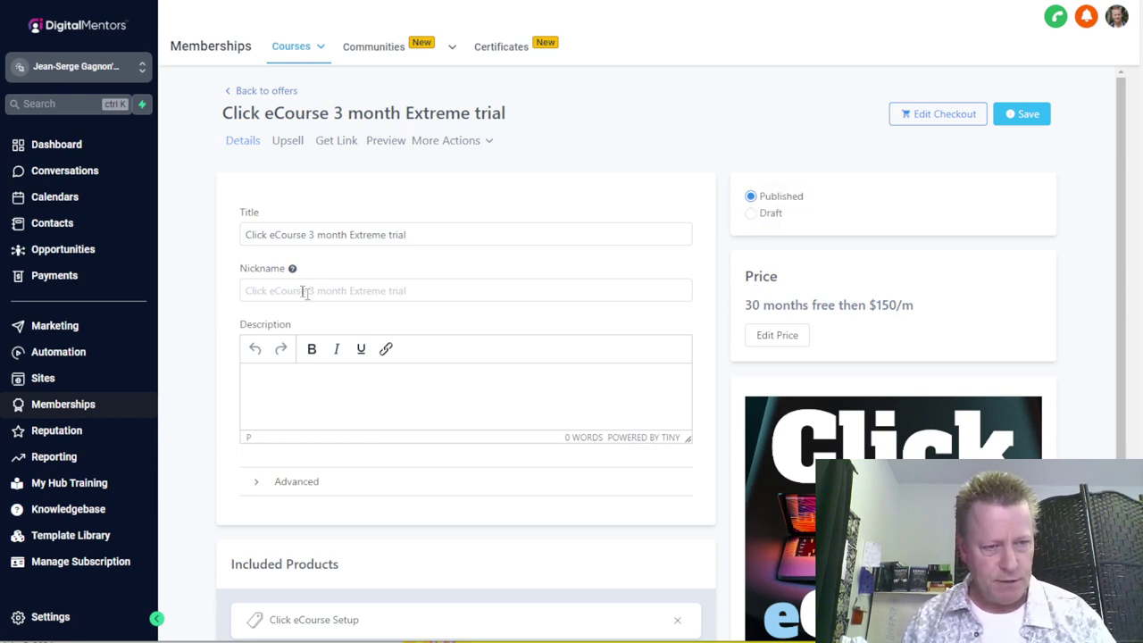
scroll(395, 430, down, 1)
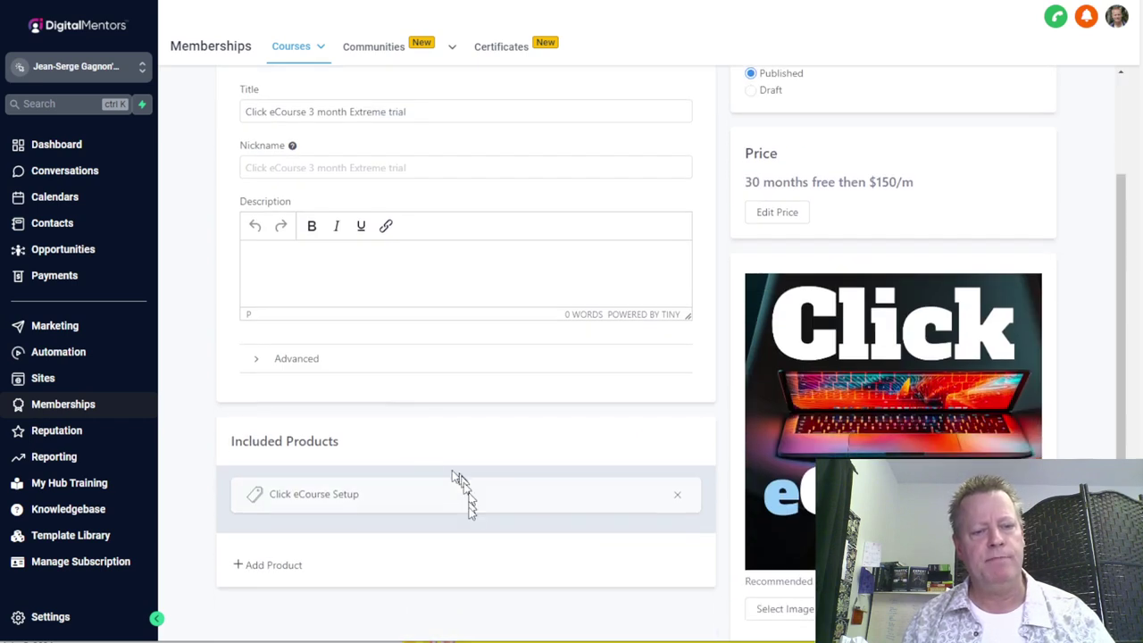
scroll(747, 505, up, 1)
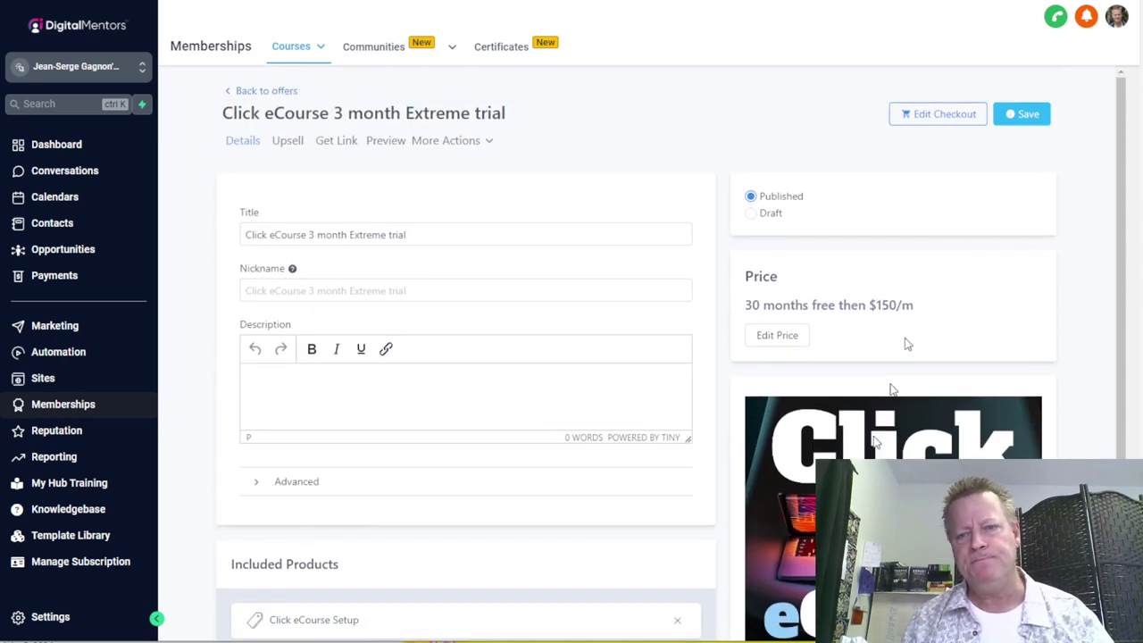
click(1025, 113)
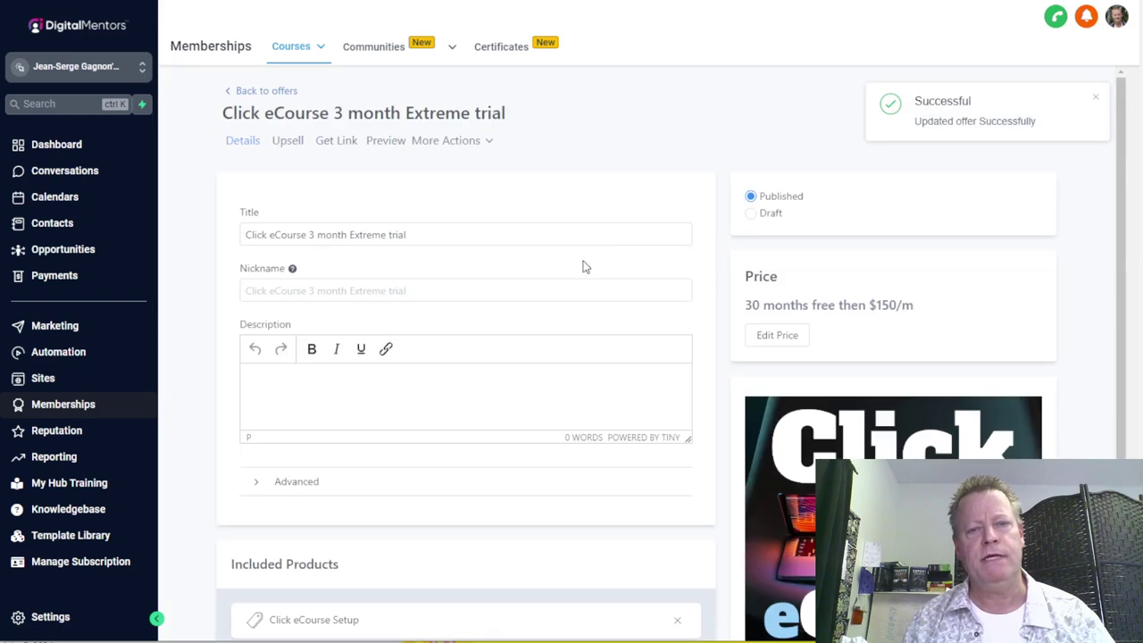
click(1097, 105)
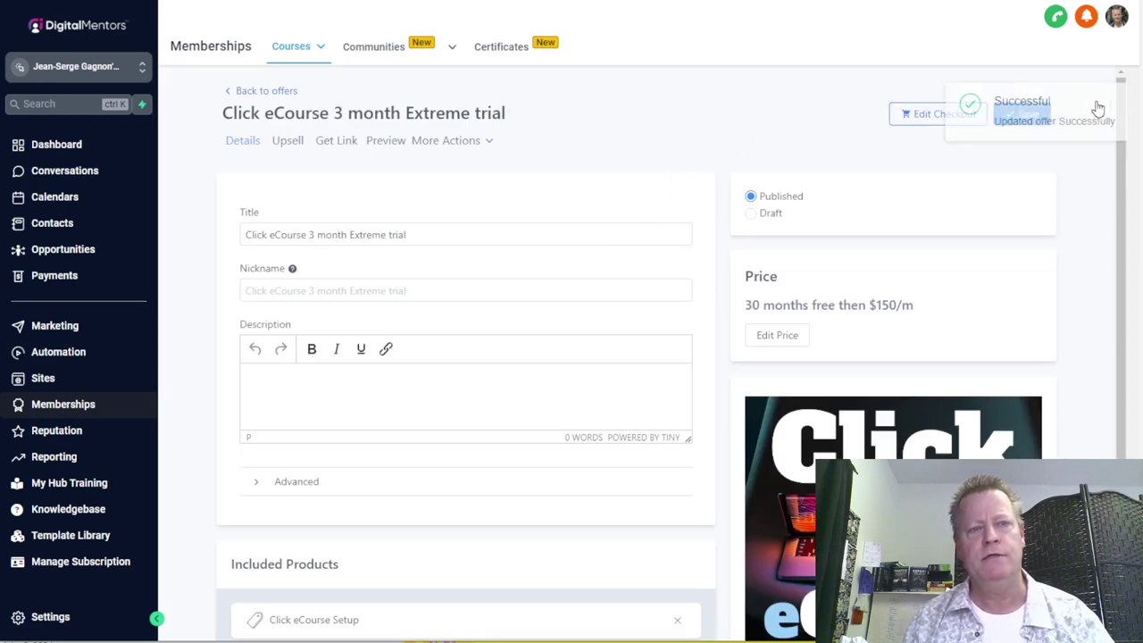
click(250, 91)
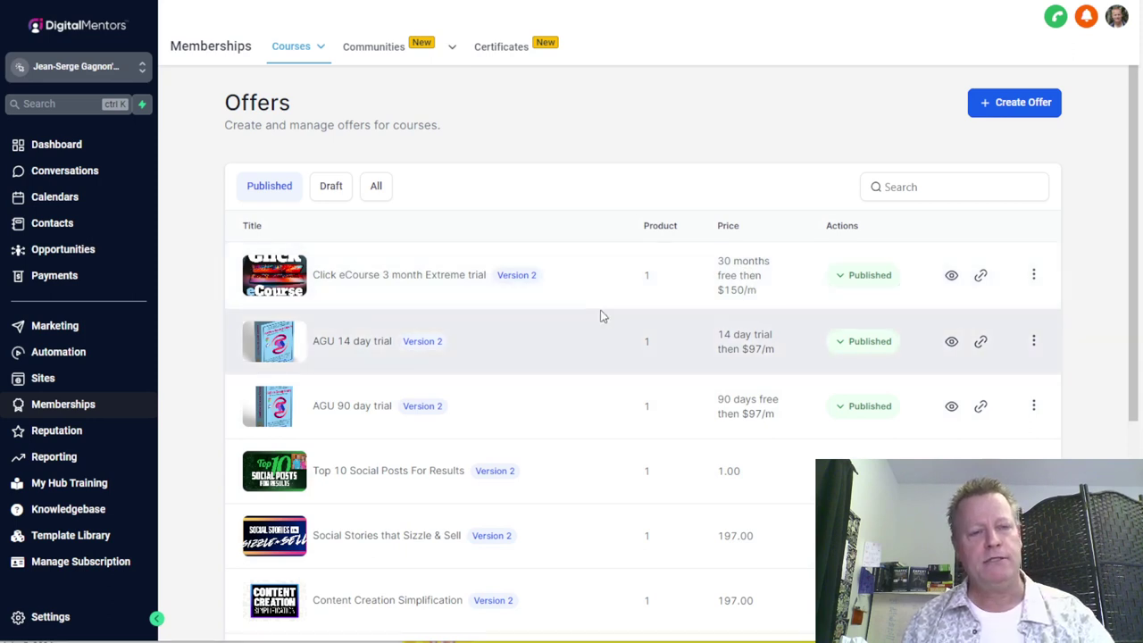
Switch to the Notepad notes and add the line "- edit product in payments if you want USD" under the Offers path.
key(alt+Tab)
click(211, 251)
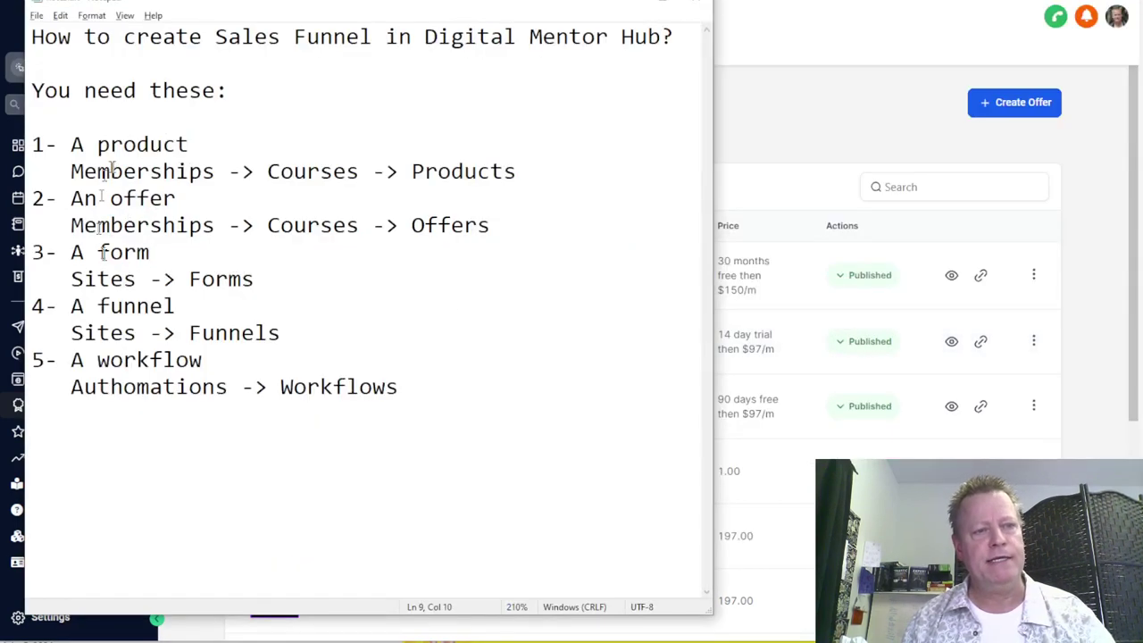
click(502, 225)
key(Return)
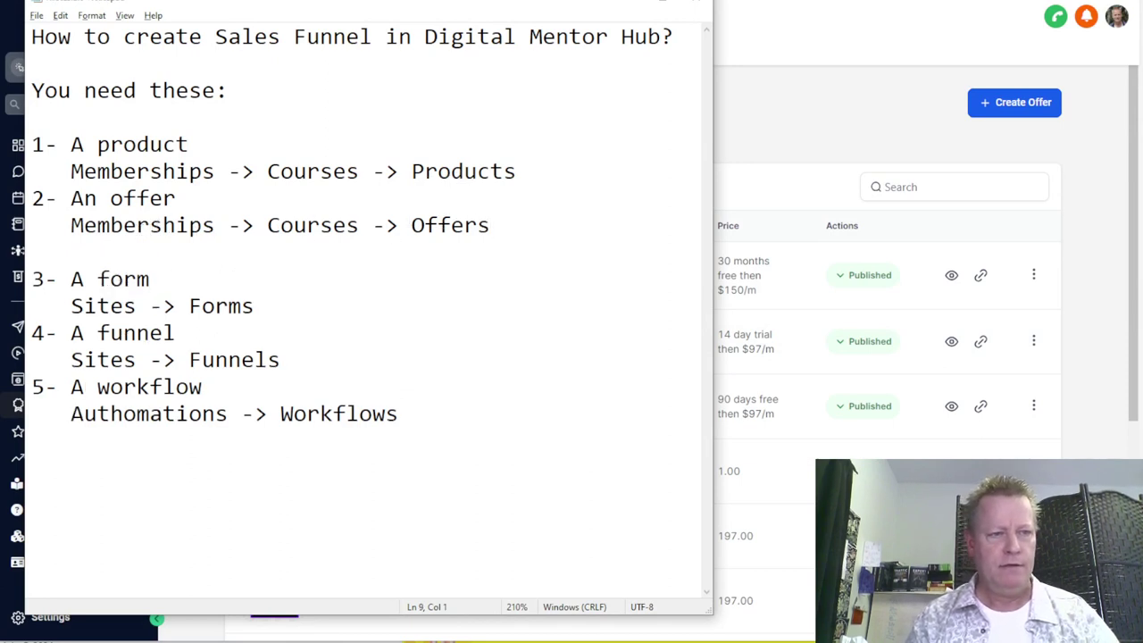
text(- edit offer)
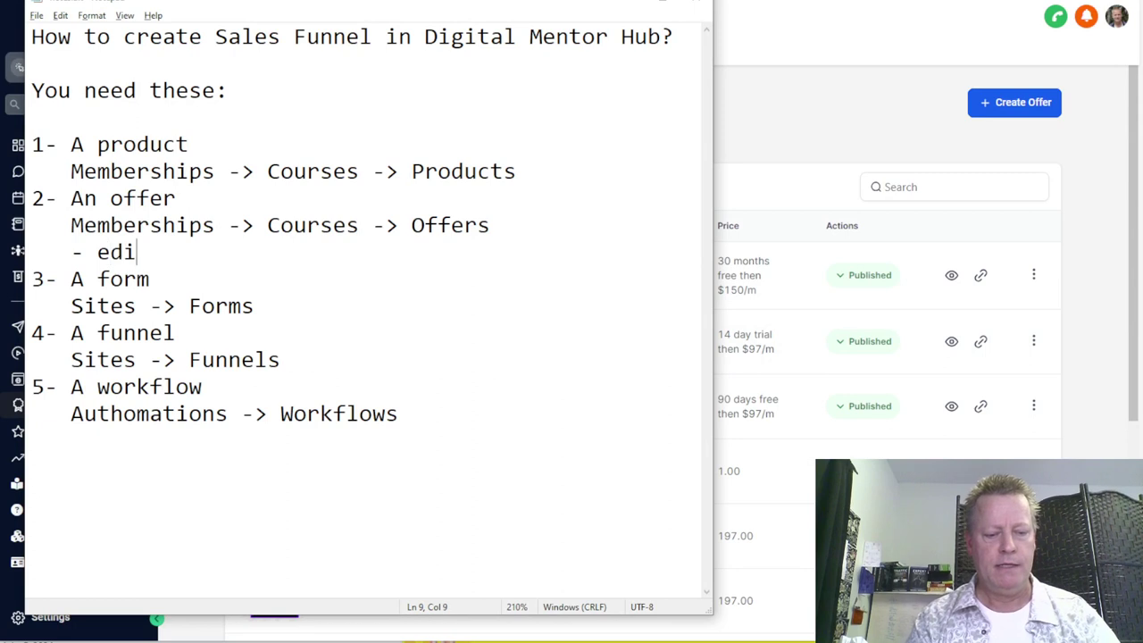
key(BackSpace)
key(BackSpace)
key(BackSpace)
key(BackSpace)
key(BackSpace)
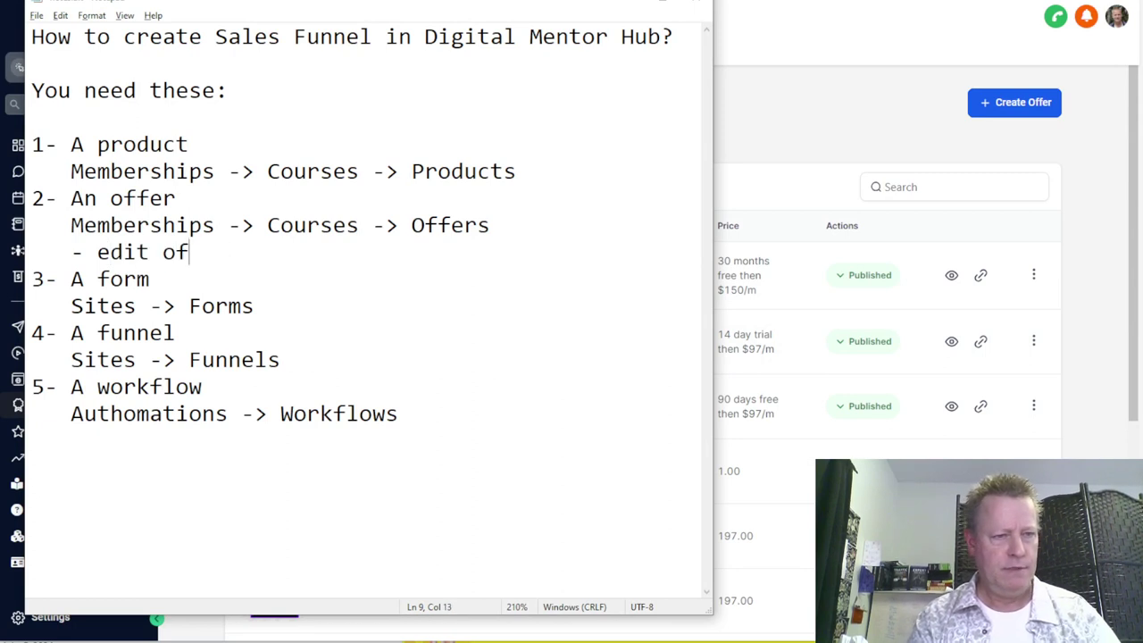
text(product in payments if you)
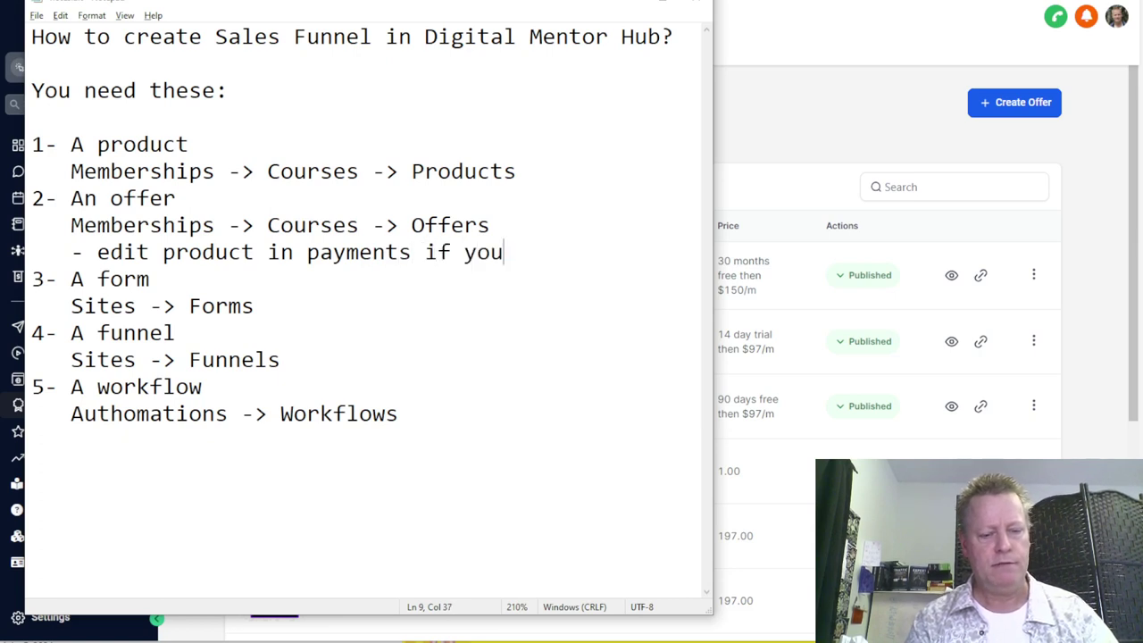
text(SD)
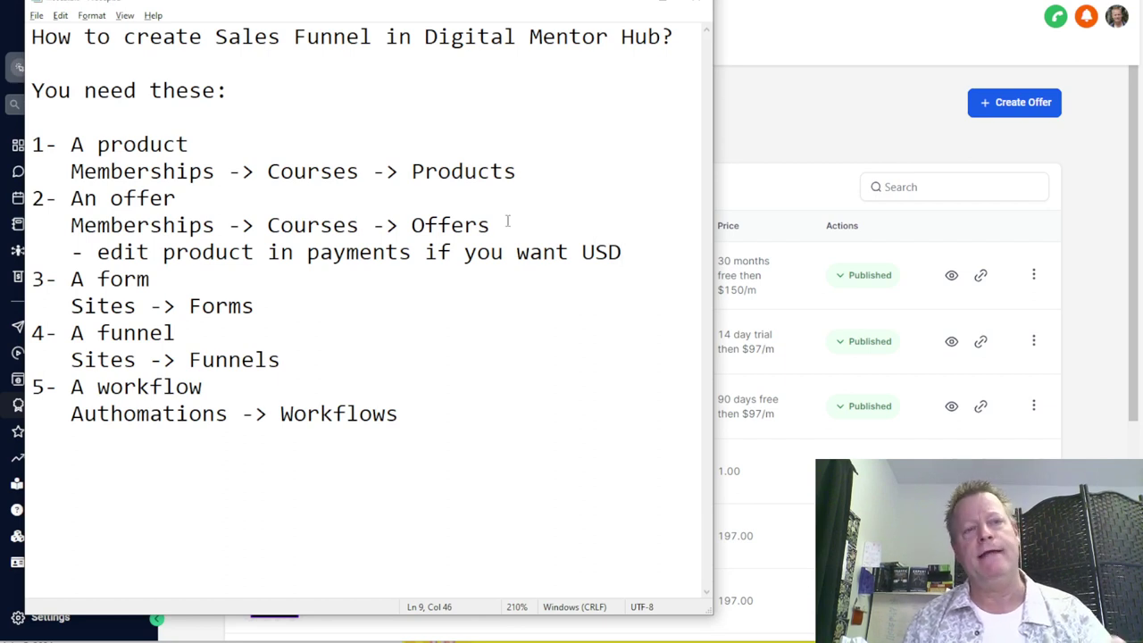
Switch back to DigitalMentors and open the Click eCourse 3 month Extreme trial product for editing in Payments.
click(808, 135)
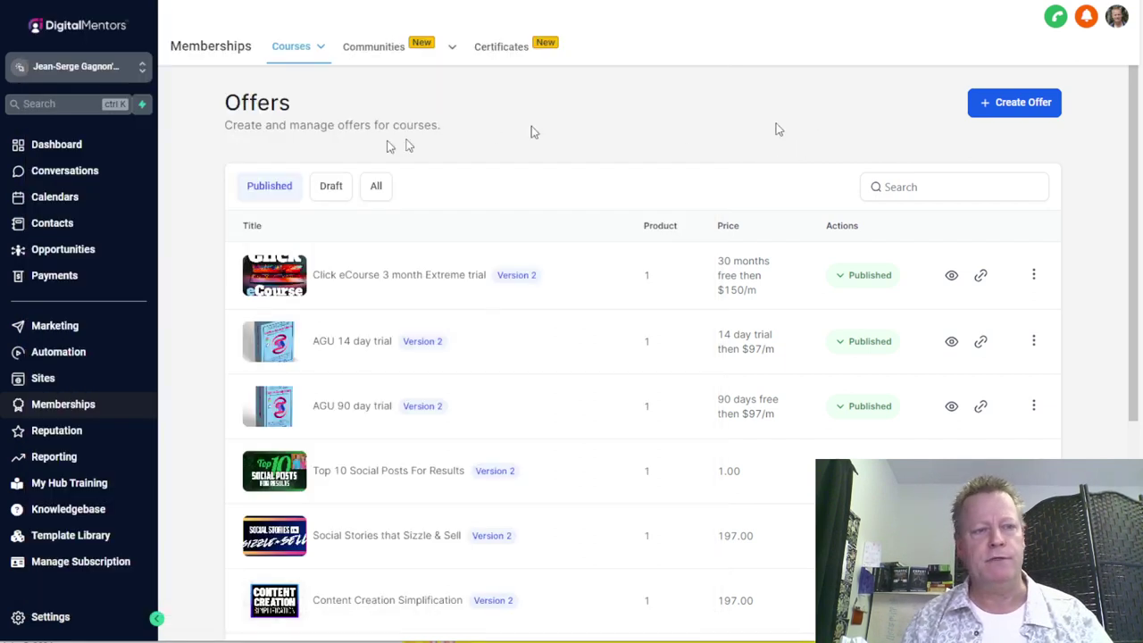
click(47, 282)
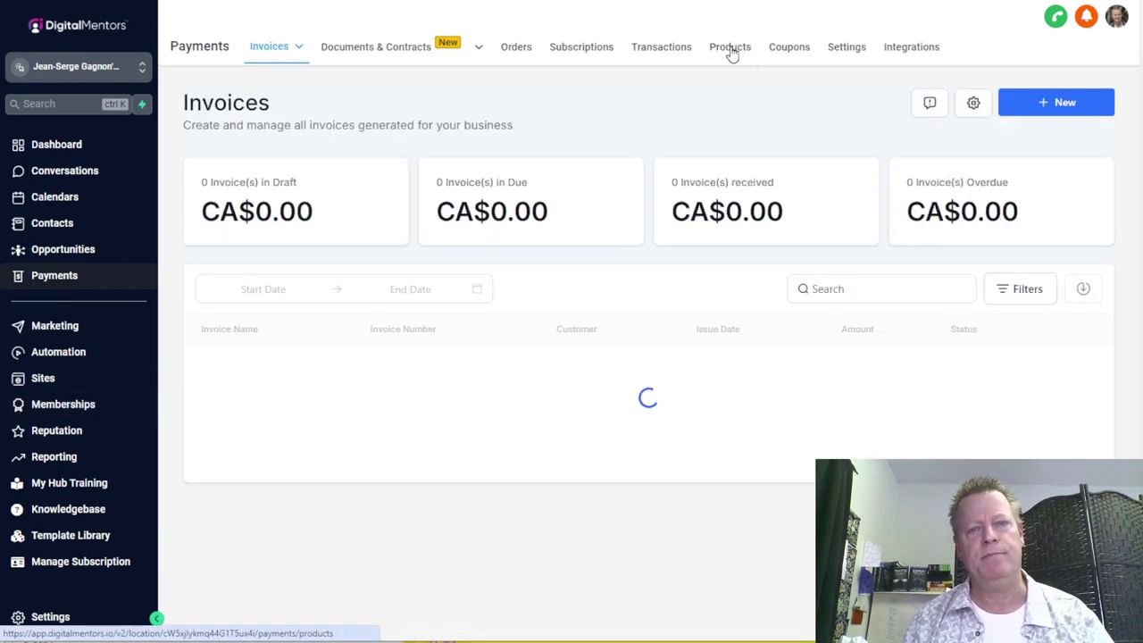
click(731, 49)
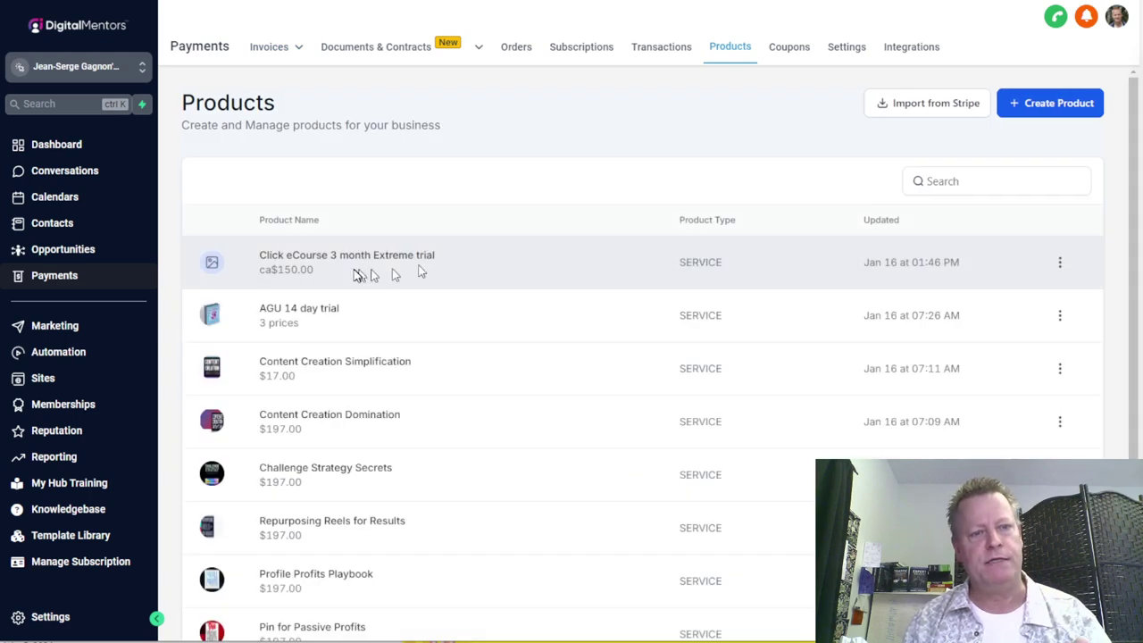
click(382, 262)
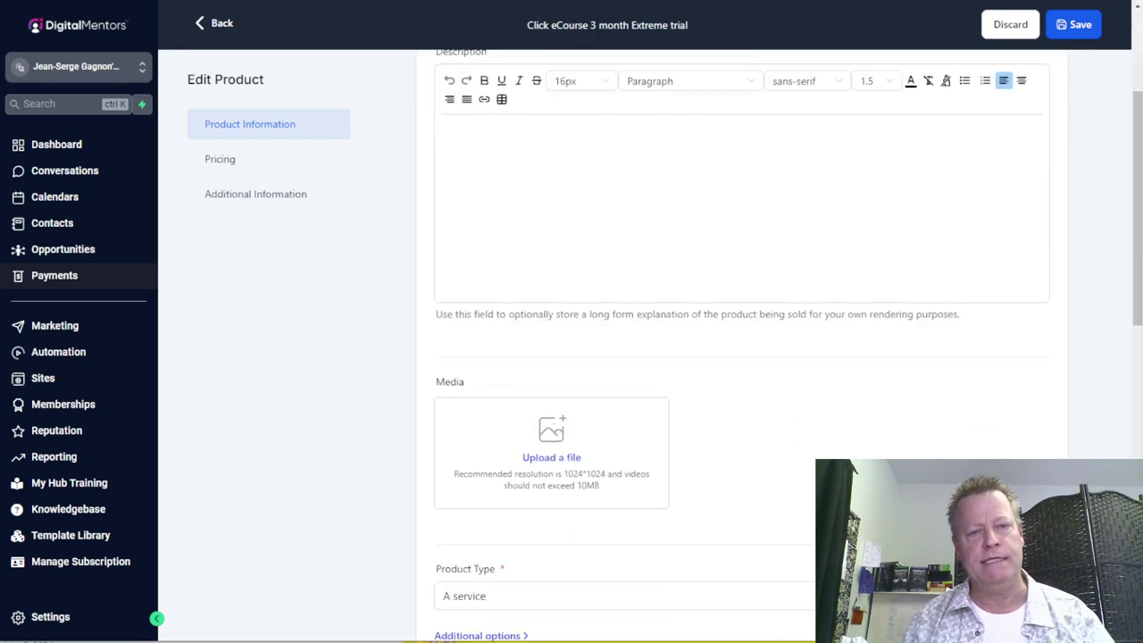
scroll(589, 307, down, 8)
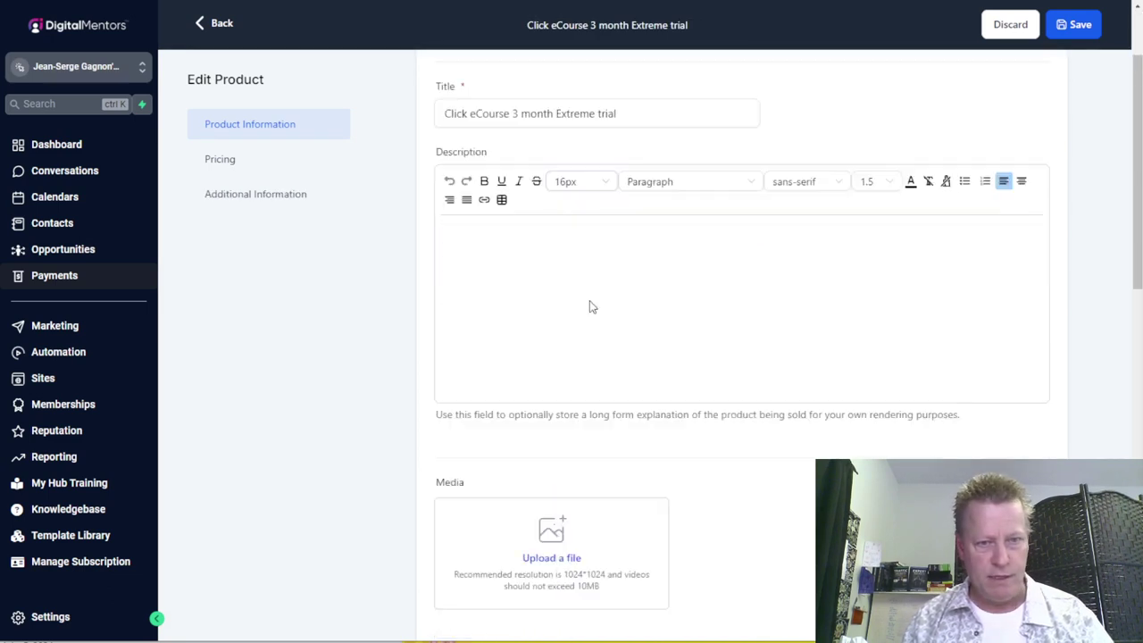
scroll(589, 306, up, 1)
scroll(625, 321, up, 3)
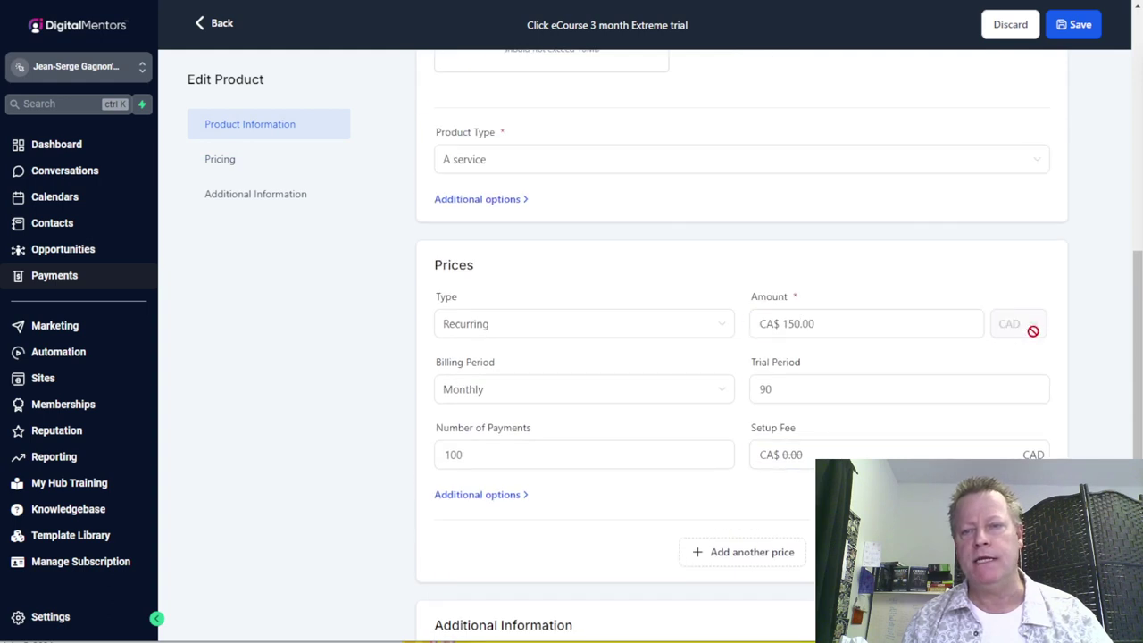
Add another price to the product, copying the pricing name "Click eCourse 3 month Extreme trial" from the first price.
click(784, 553)
scroll(675, 533, down, 3)
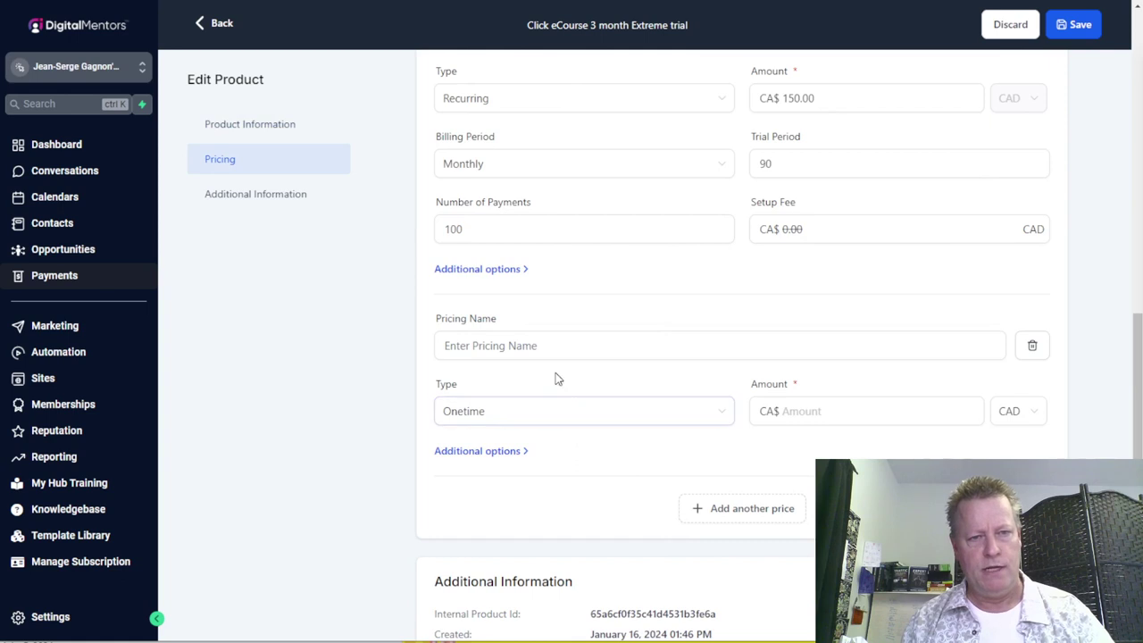
scroll(556, 378, up, 3)
click(627, 250)
drag(631, 249, 420, 258)
key(ctrl+c)
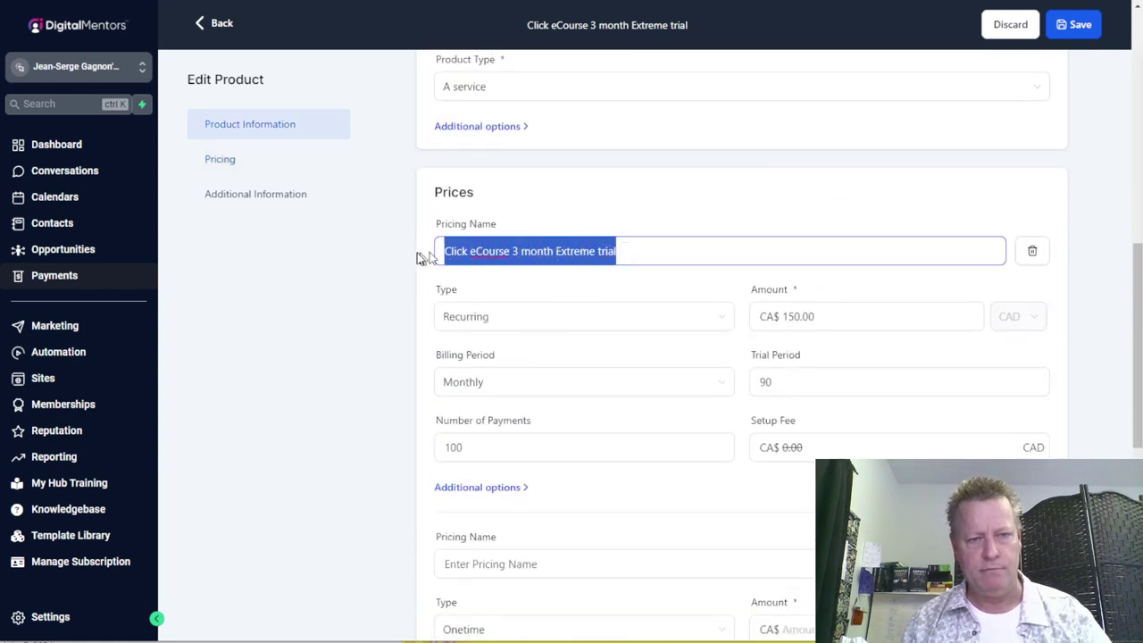
scroll(428, 285, down, 3)
click(490, 348)
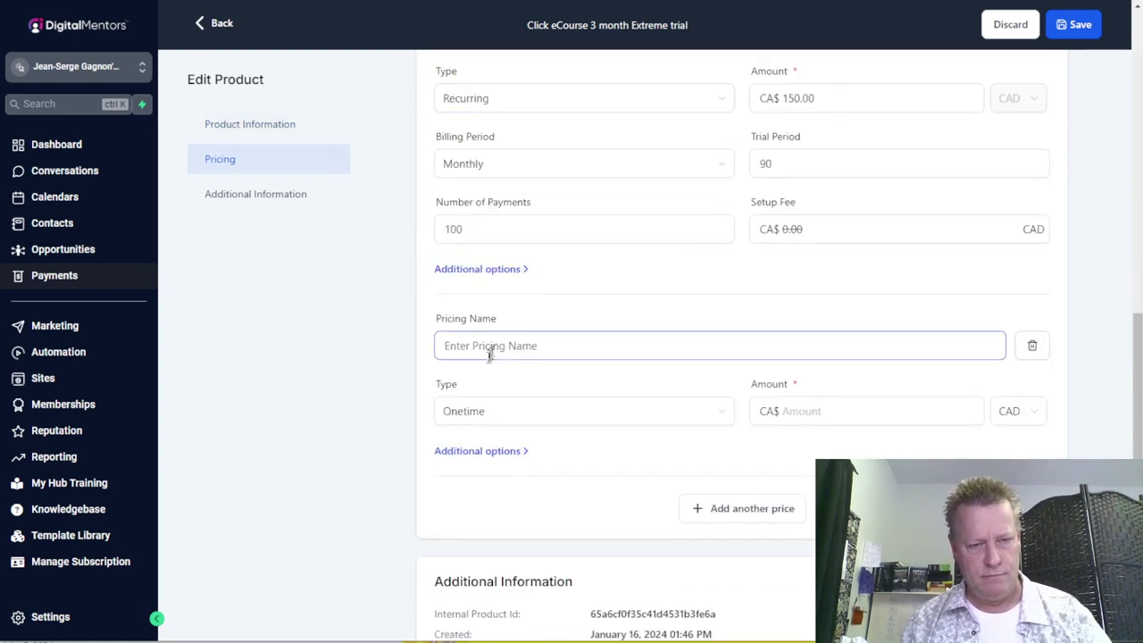
key(ctrl+v)
scroll(562, 375, up, 2)
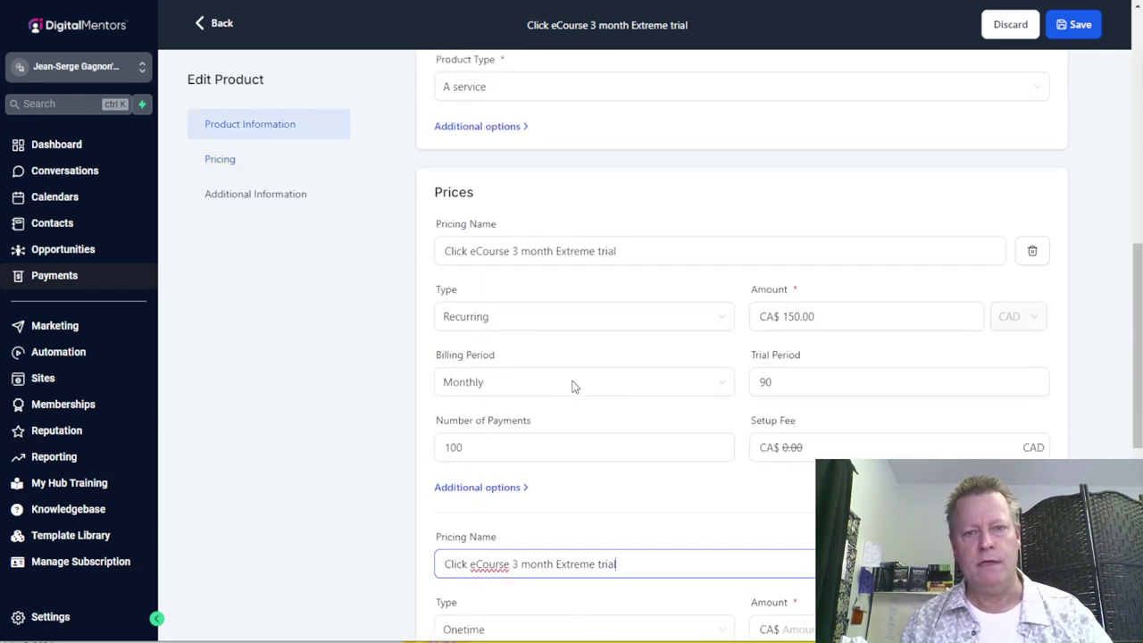
Set the second price's currency to USD and its amount to $150.
scroll(638, 408, down, 3)
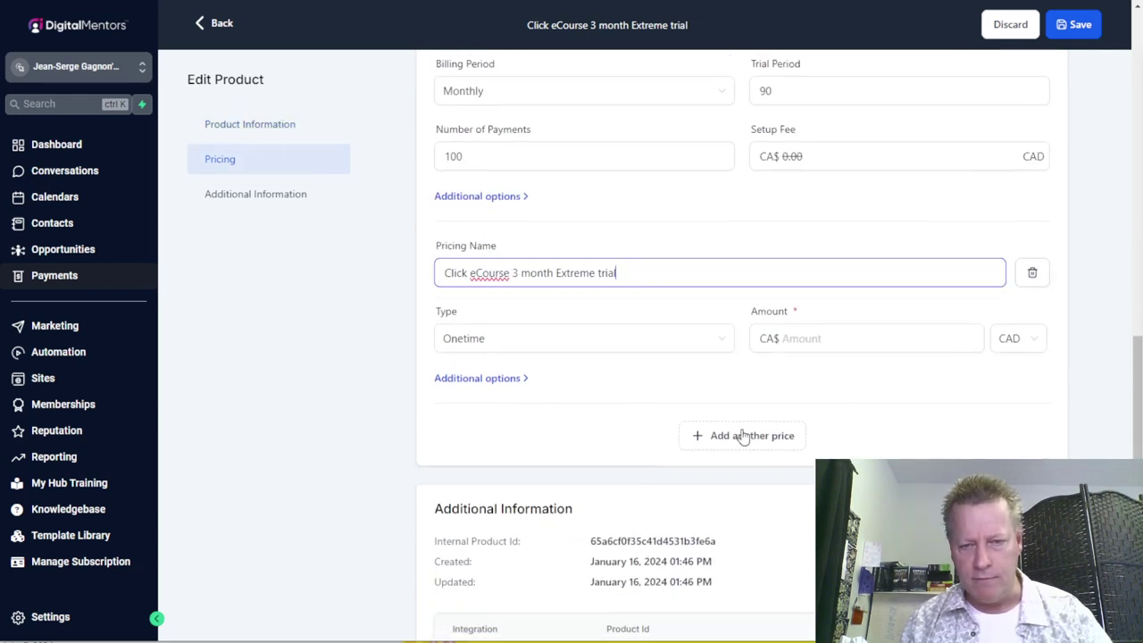
click(1026, 341)
click(1018, 372)
click(867, 348)
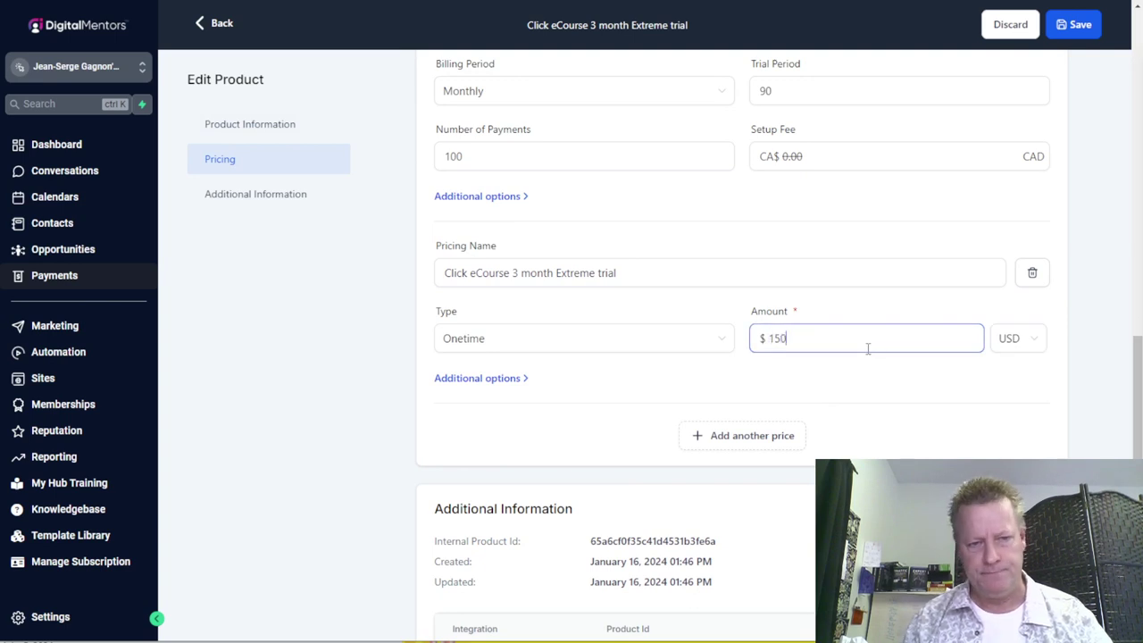
Make the USD price Recurring with a trial period of 90 days and 100 payments.
click(529, 352)
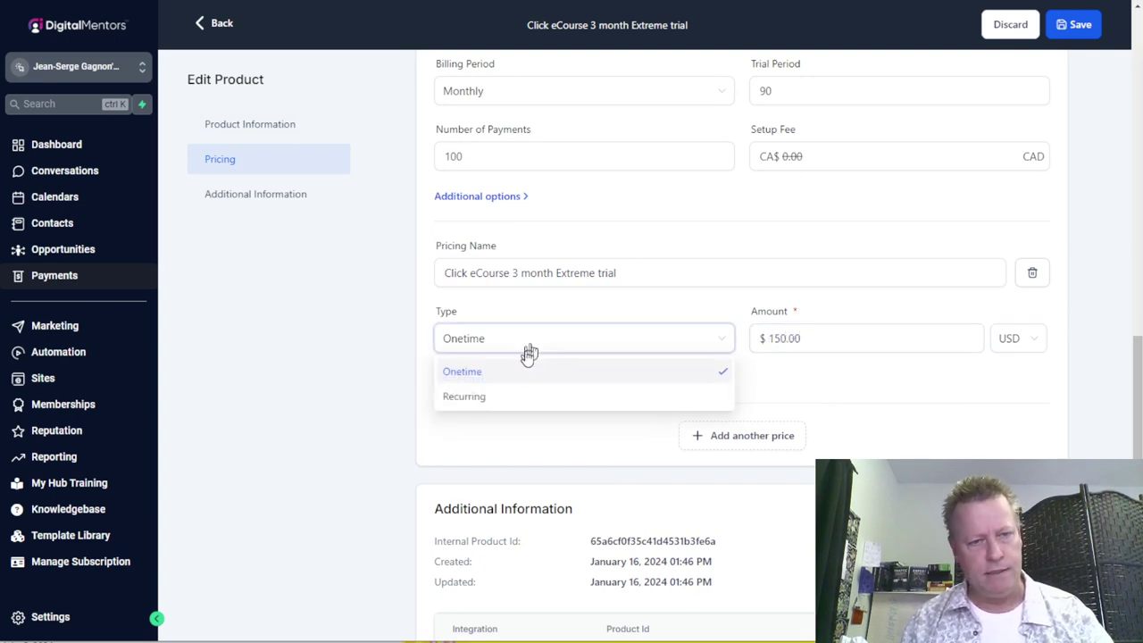
click(480, 396)
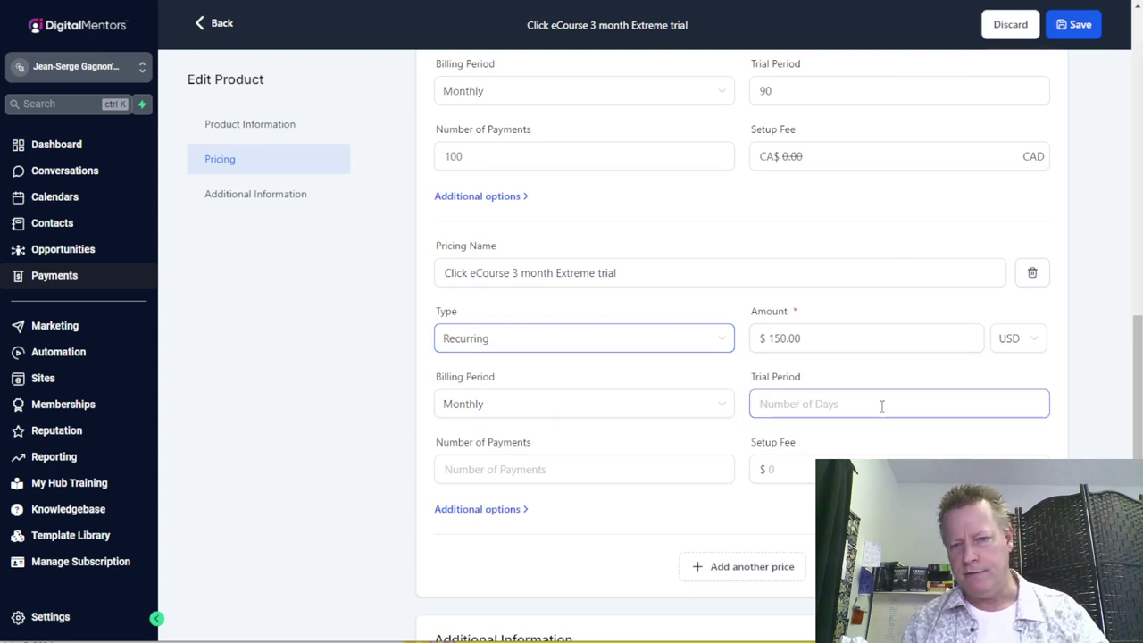
text(90)
click(565, 476)
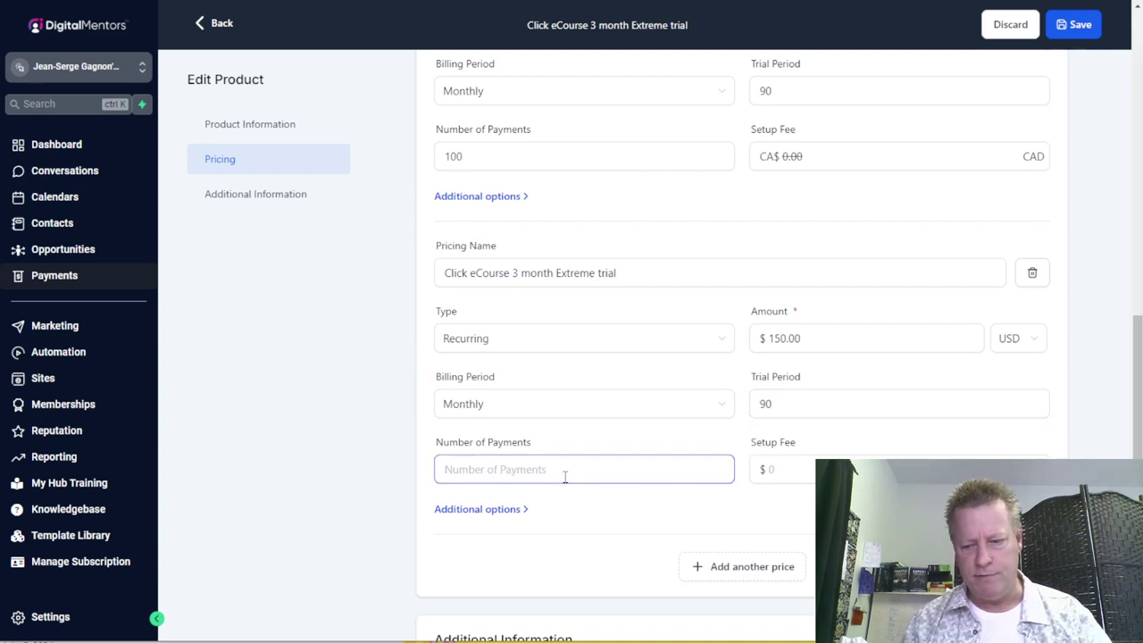
text(100)
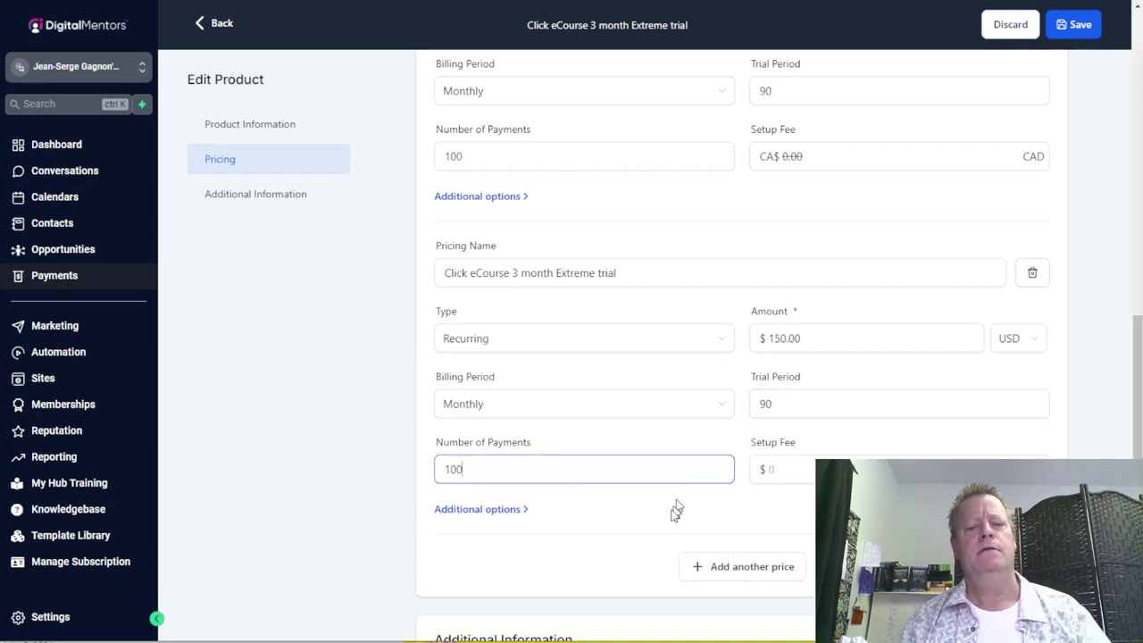
Mark the CAD price for deletion and expand the additional options of the USD price.
scroll(735, 521, up, 3)
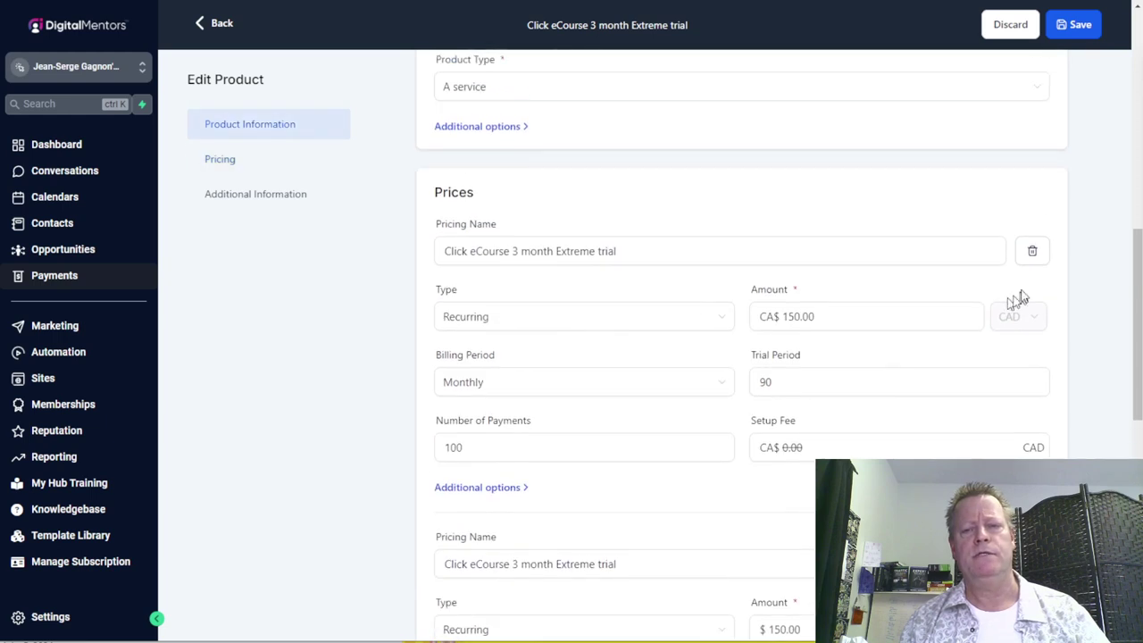
click(1032, 253)
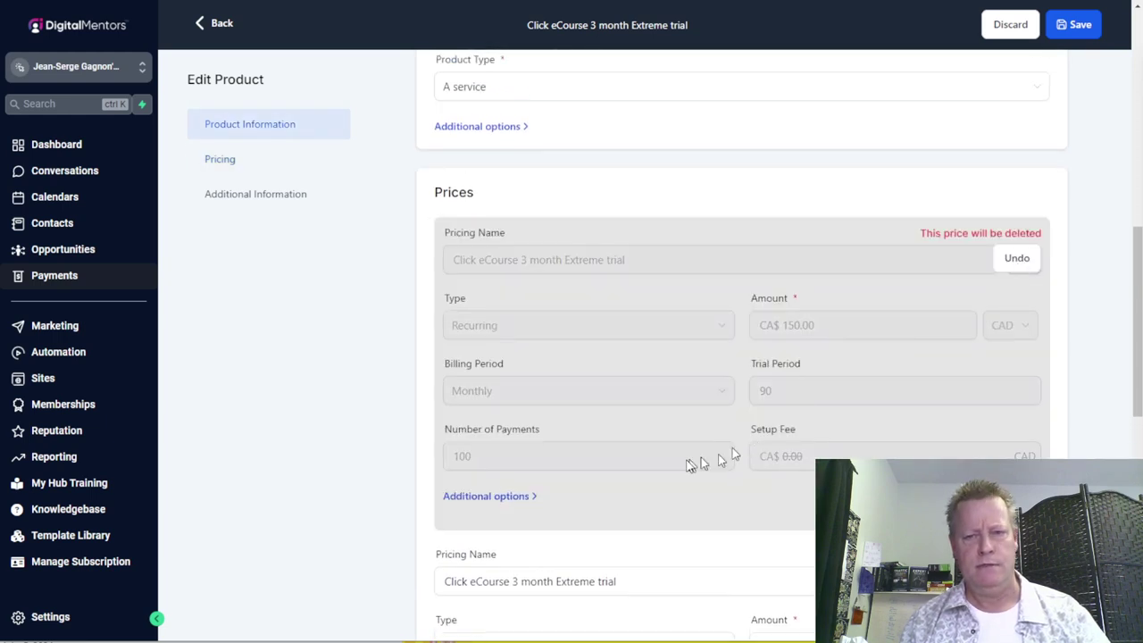
scroll(693, 413, down, 5)
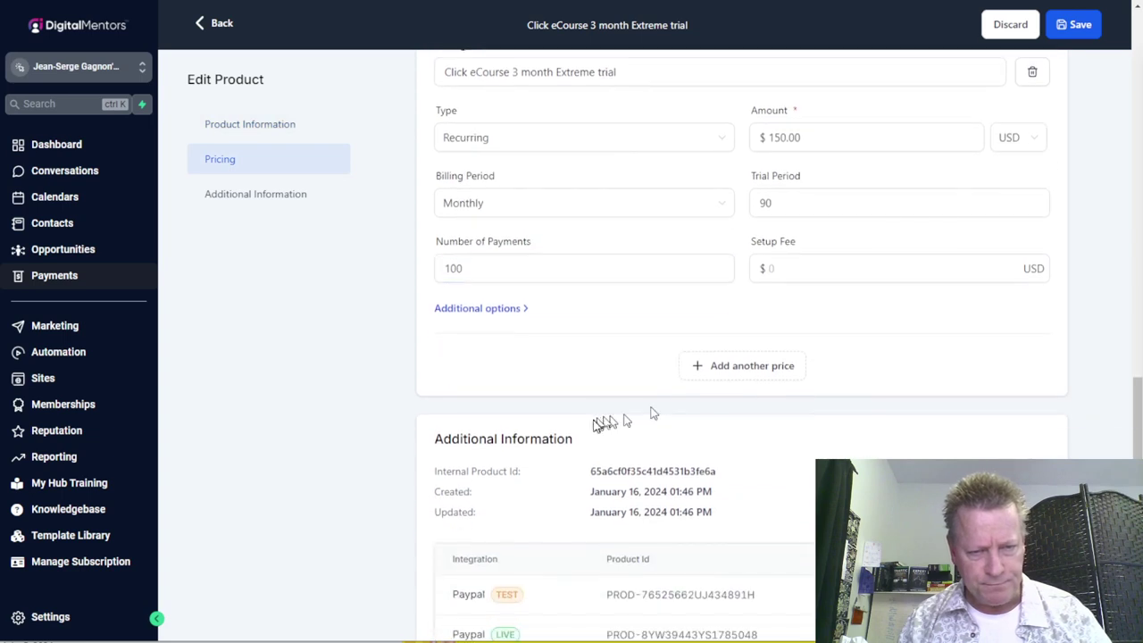
click(504, 311)
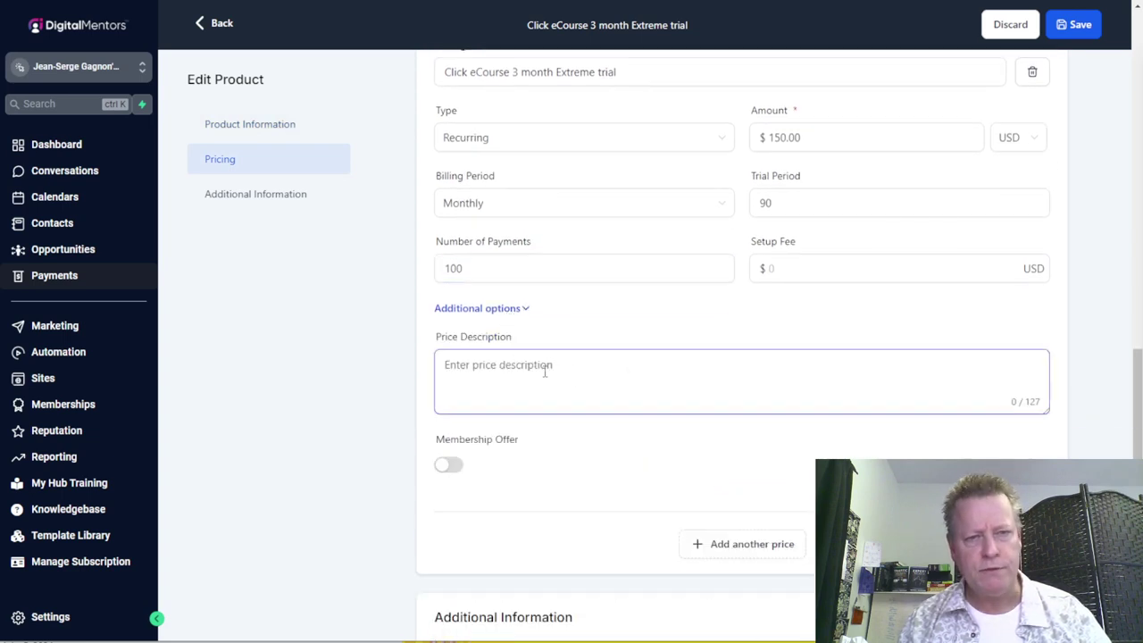
Undo the CAD price's deletion and expand that price's additional options.
scroll(545, 371, up, 2)
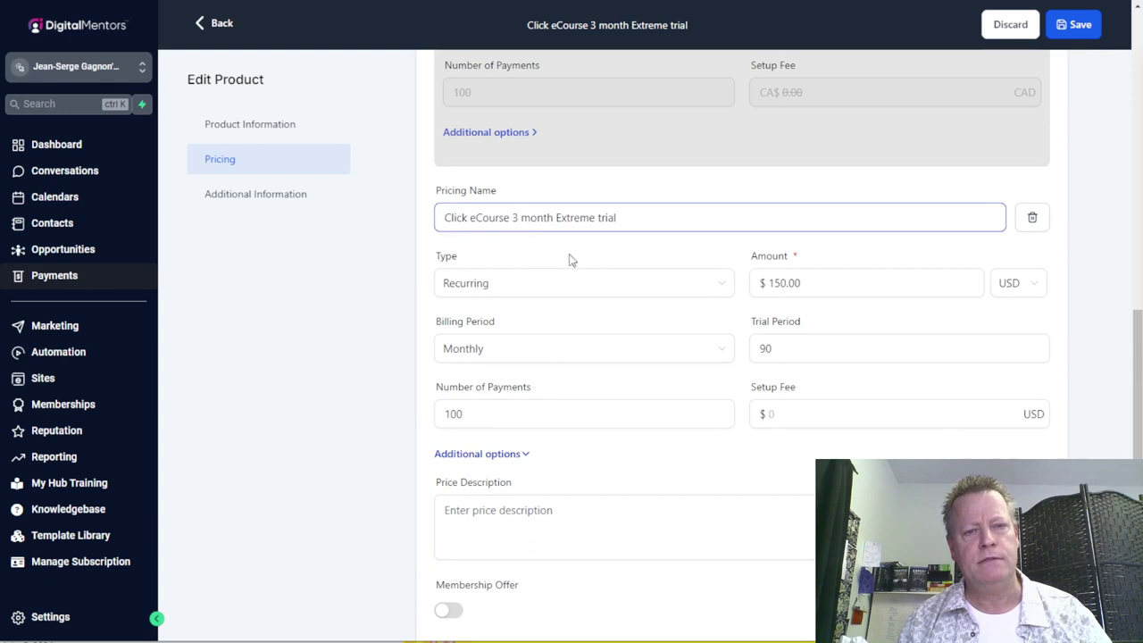
scroll(571, 259, up, 2)
click(592, 282)
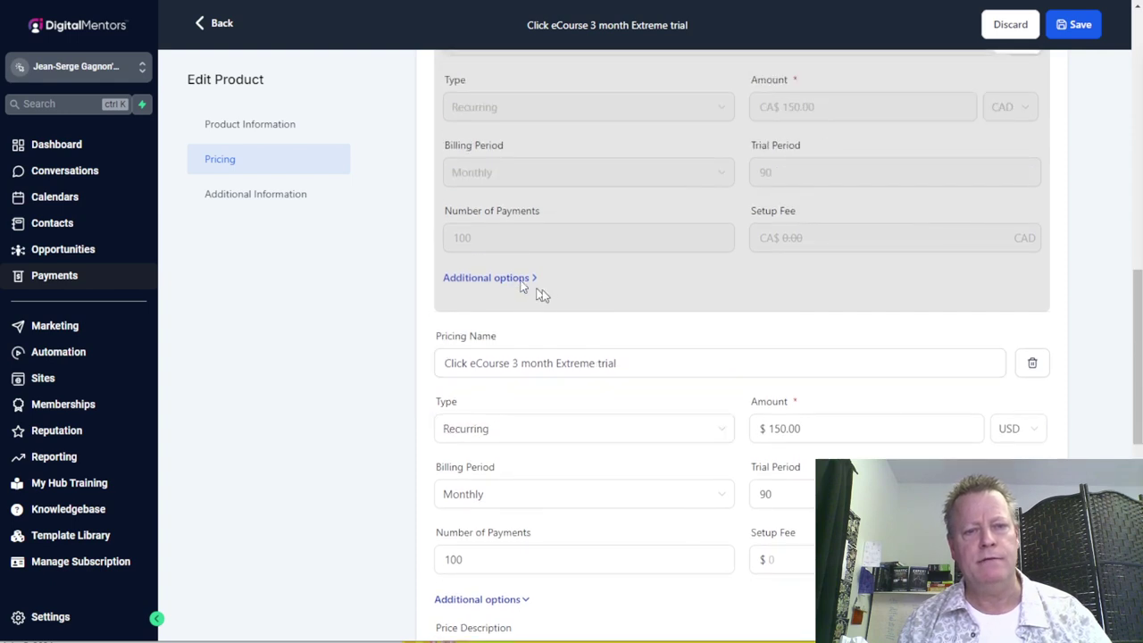
scroll(632, 291, up, 3)
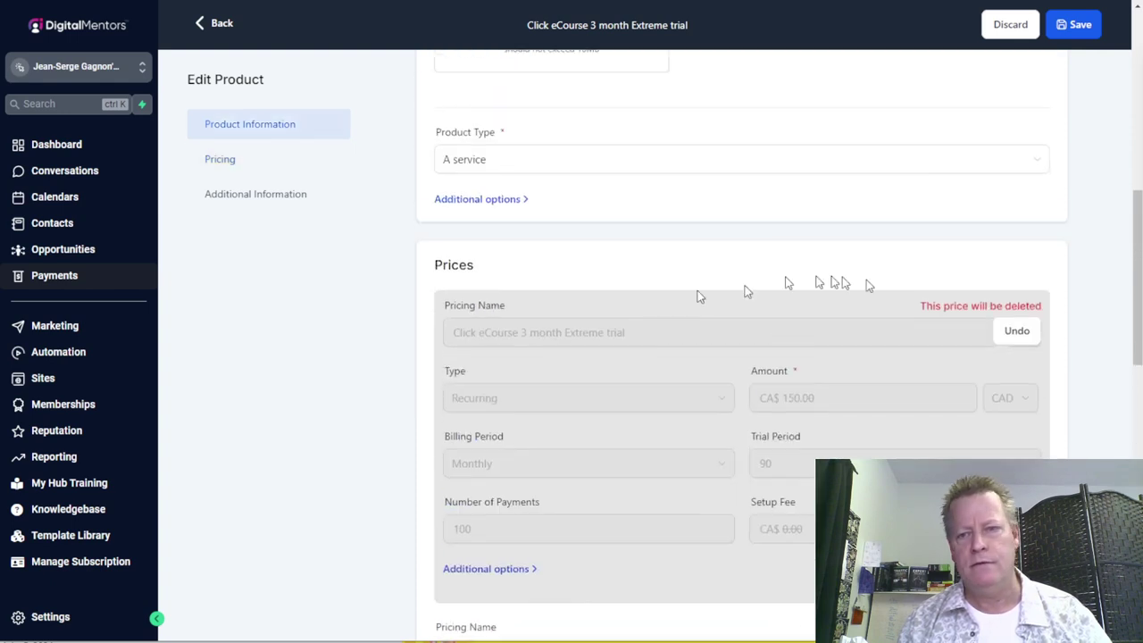
click(1005, 330)
scroll(777, 388, down, 3)
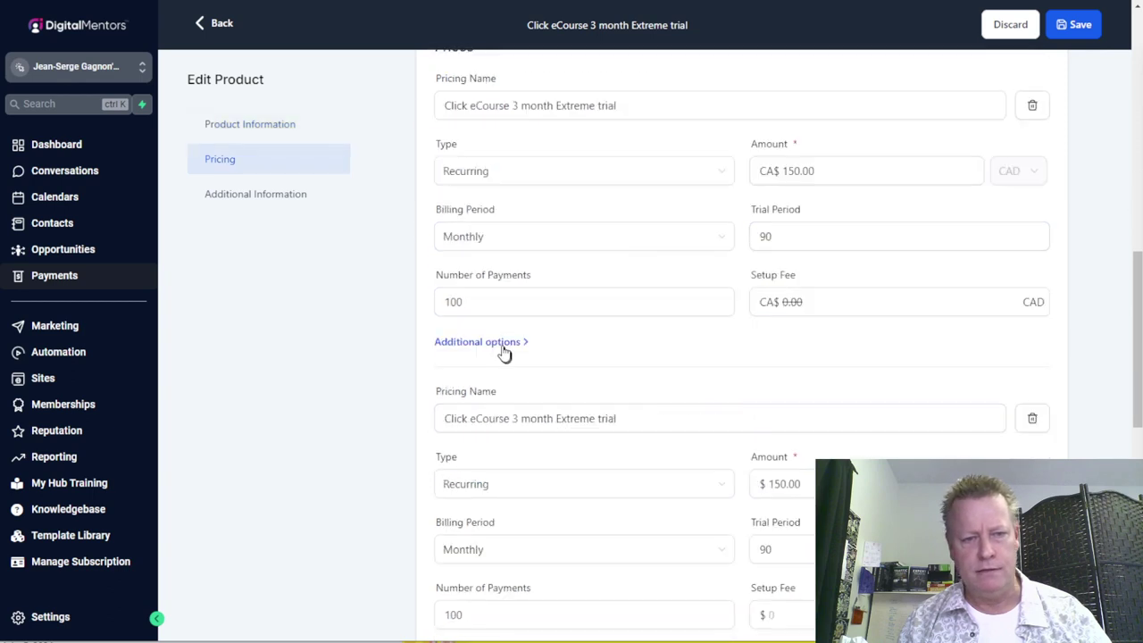
click(504, 351)
Mark the CAD price for deletion again, keeping only the USD price on the product.
scroll(789, 384, up, 3)
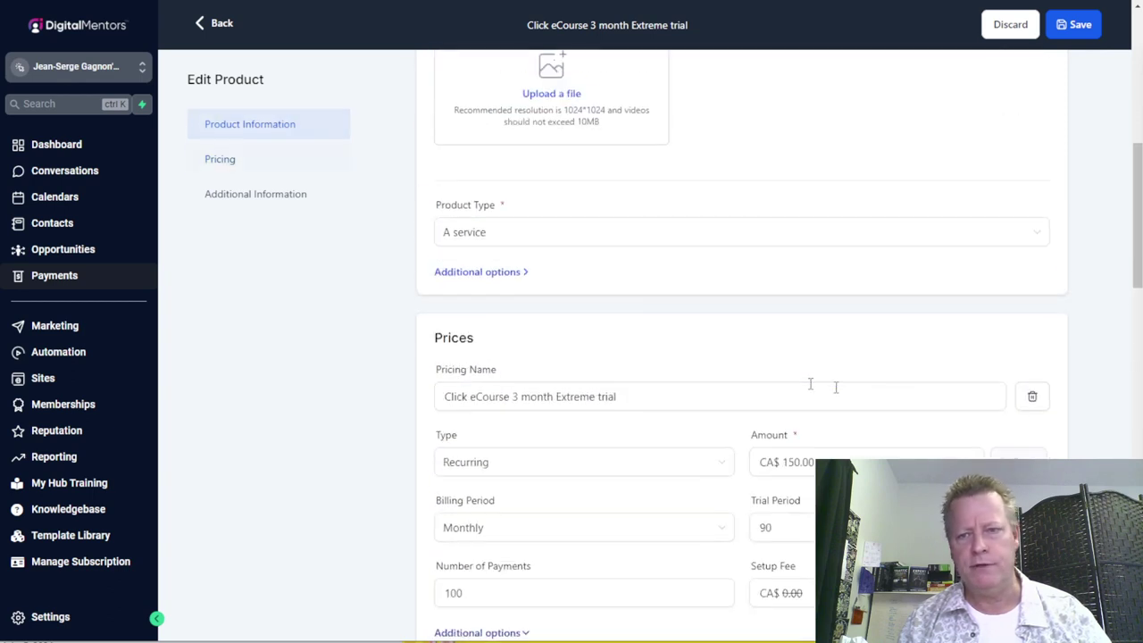
click(1027, 397)
scroll(702, 437, down, 5)
scroll(702, 436, down, 3)
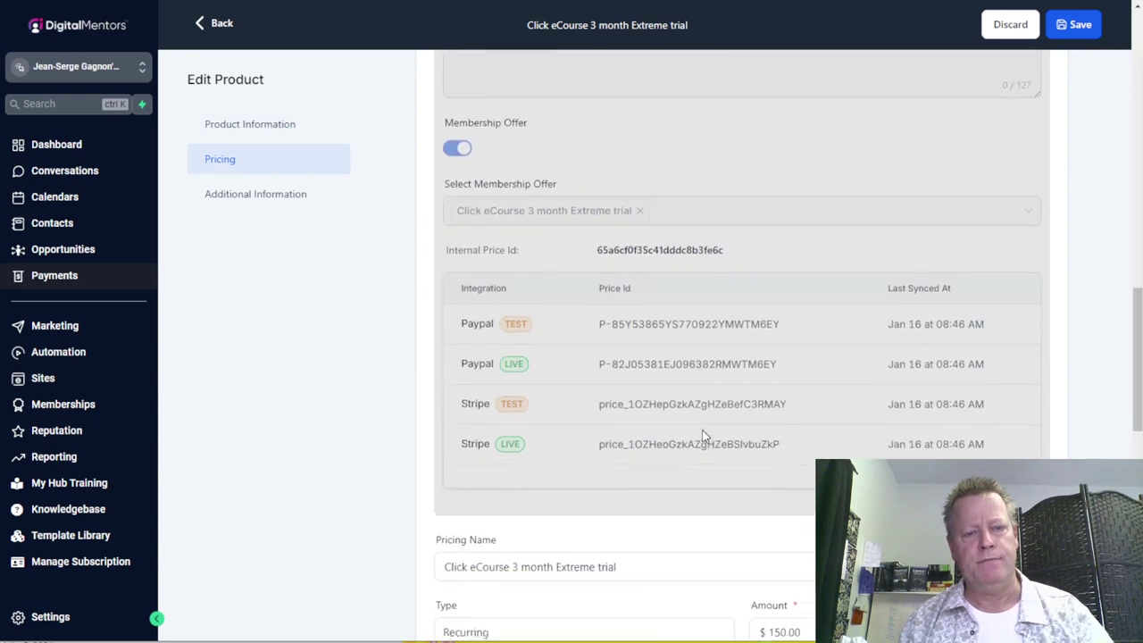
Compare the CAD price's membership offer and integration details with the USD price's settings.
scroll(702, 437, up, 5)
scroll(702, 437, up, 3)
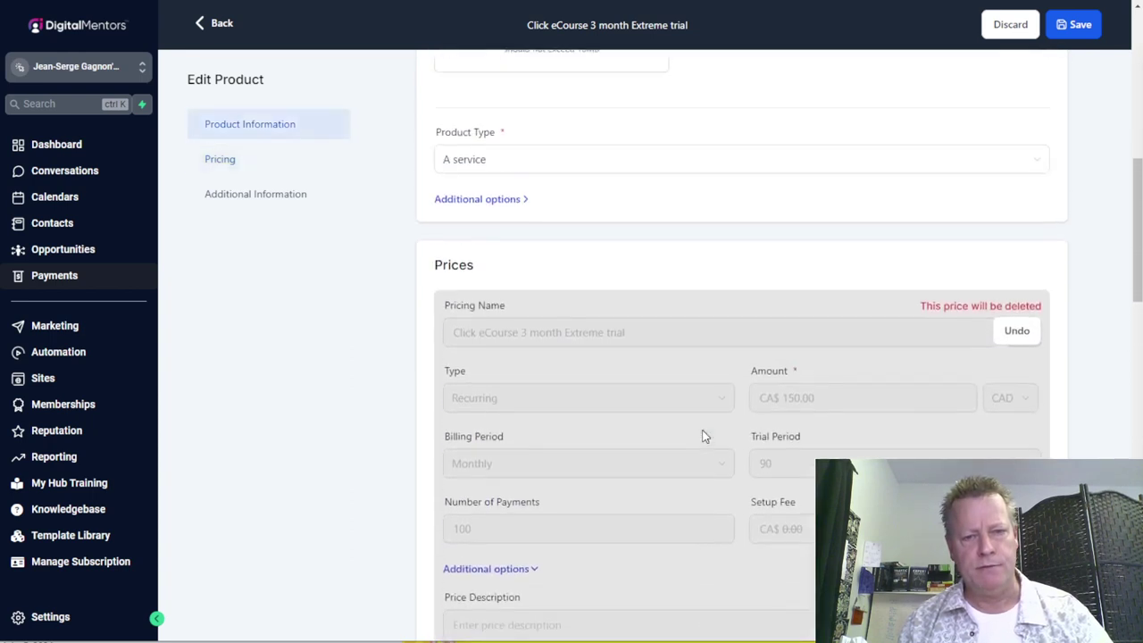
scroll(702, 436, down, 8)
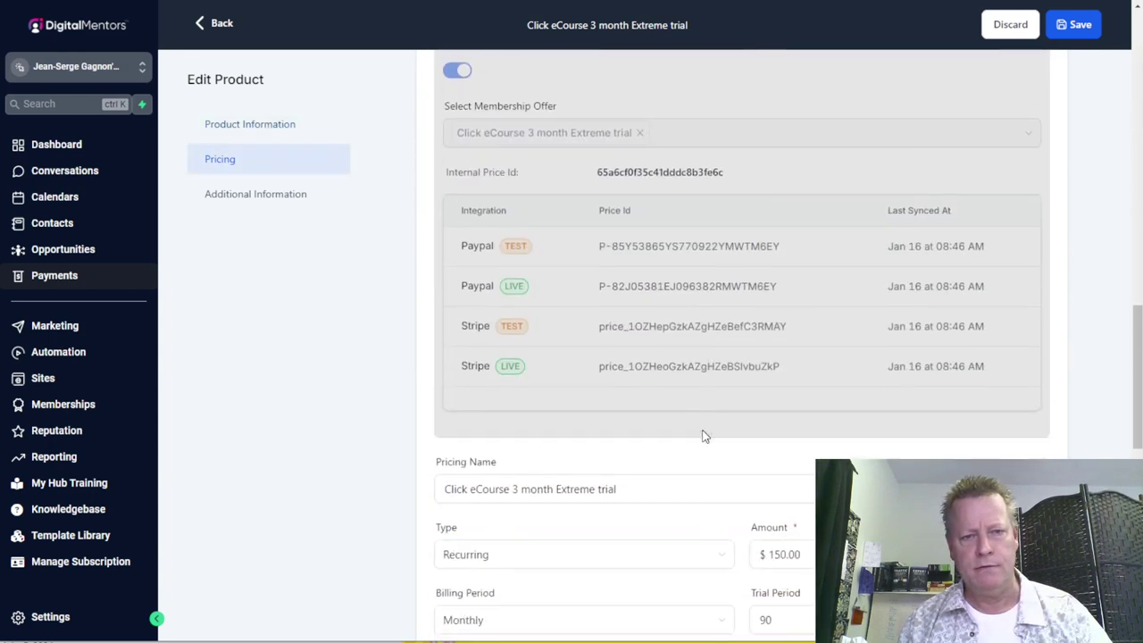
scroll(702, 437, up, 3)
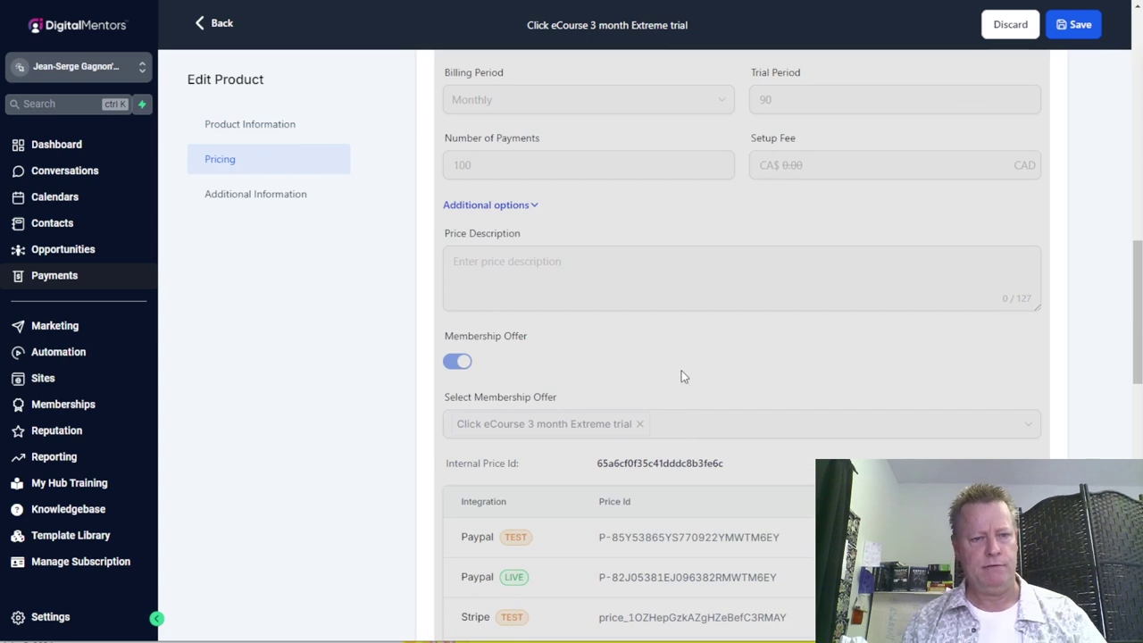
scroll(783, 416, up, 3)
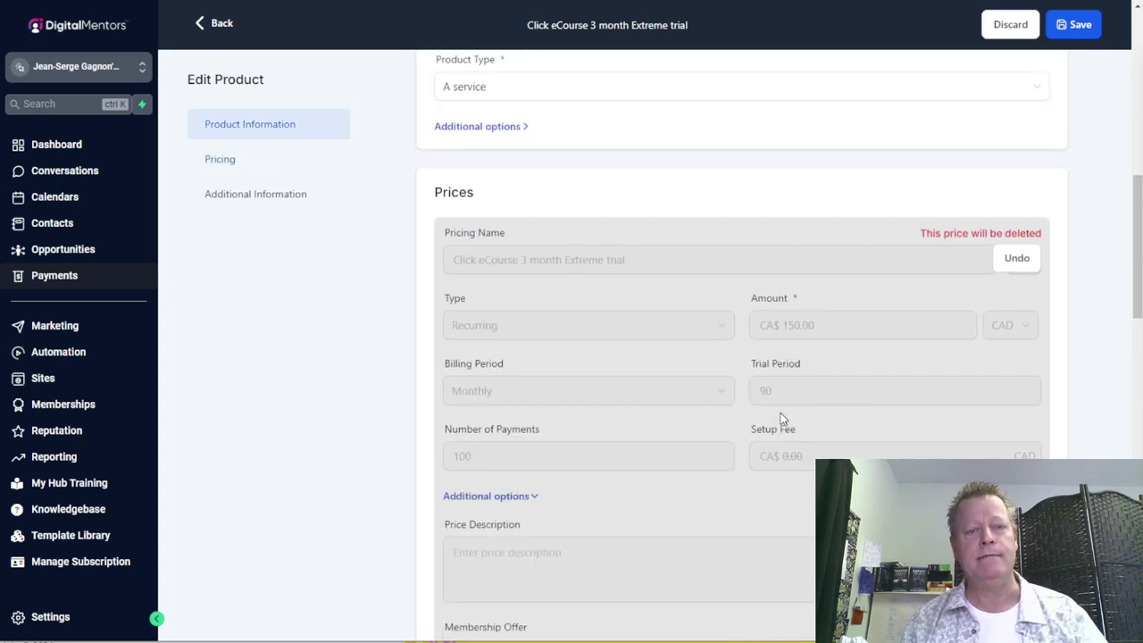
scroll(780, 418, down, 7)
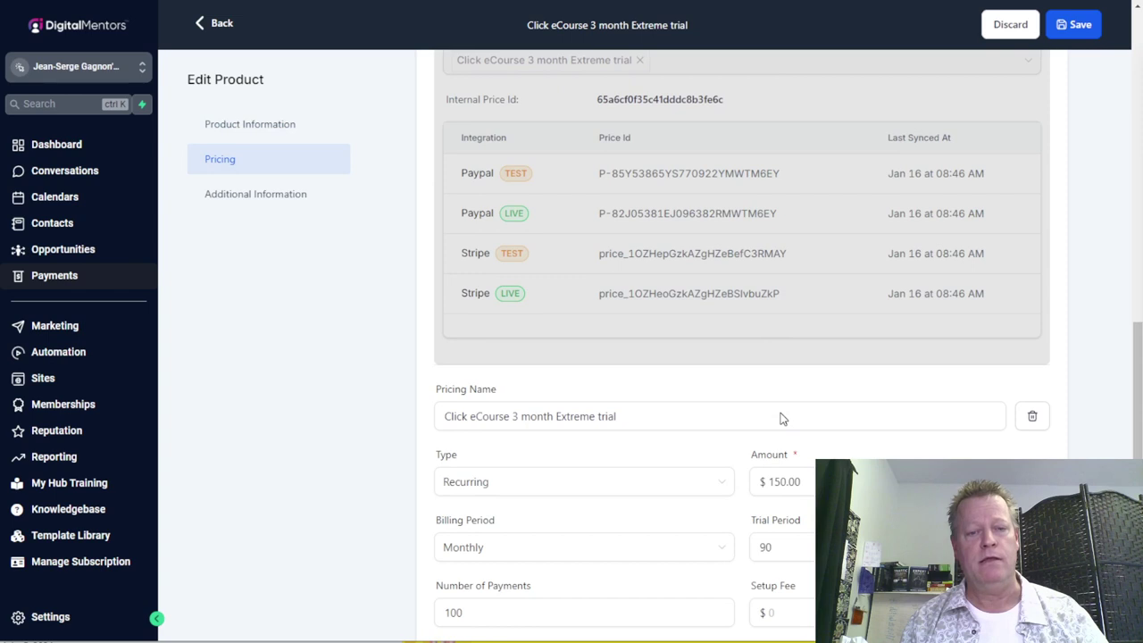
scroll(780, 417, down, 2)
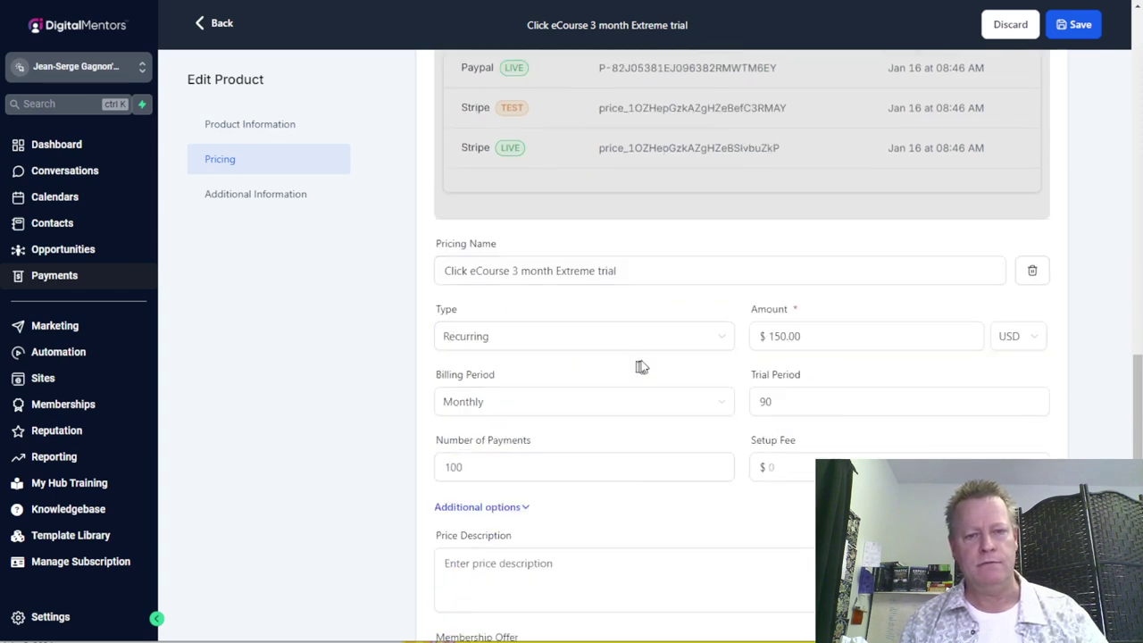
scroll(640, 365, down, 2)
scroll(640, 366, up, 3)
scroll(642, 366, down, 2)
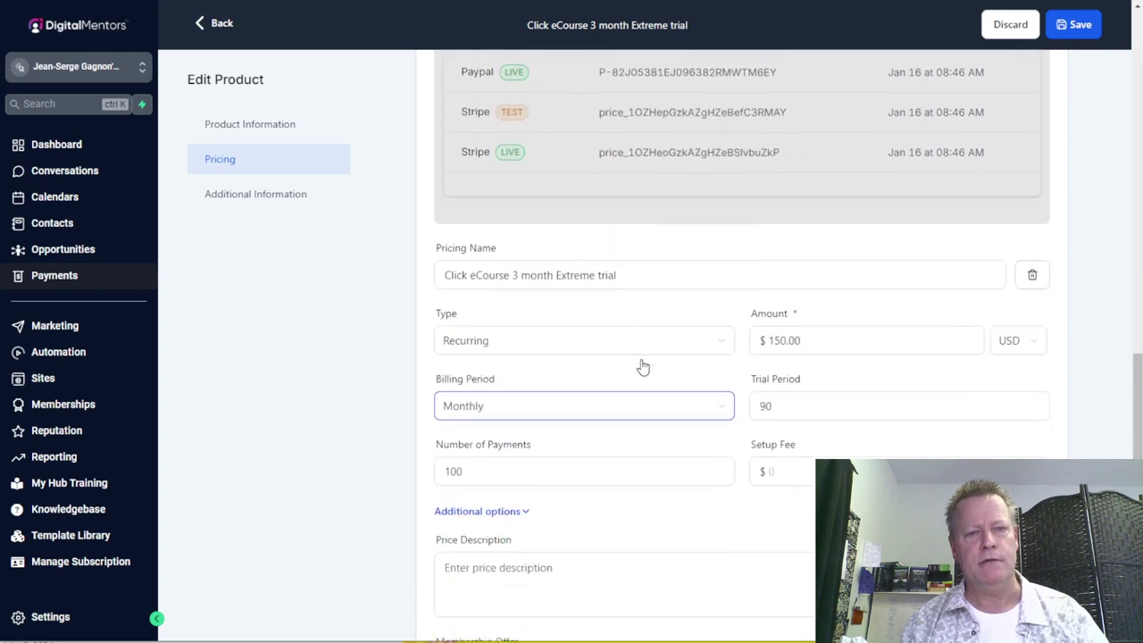
scroll(642, 366, down, 2)
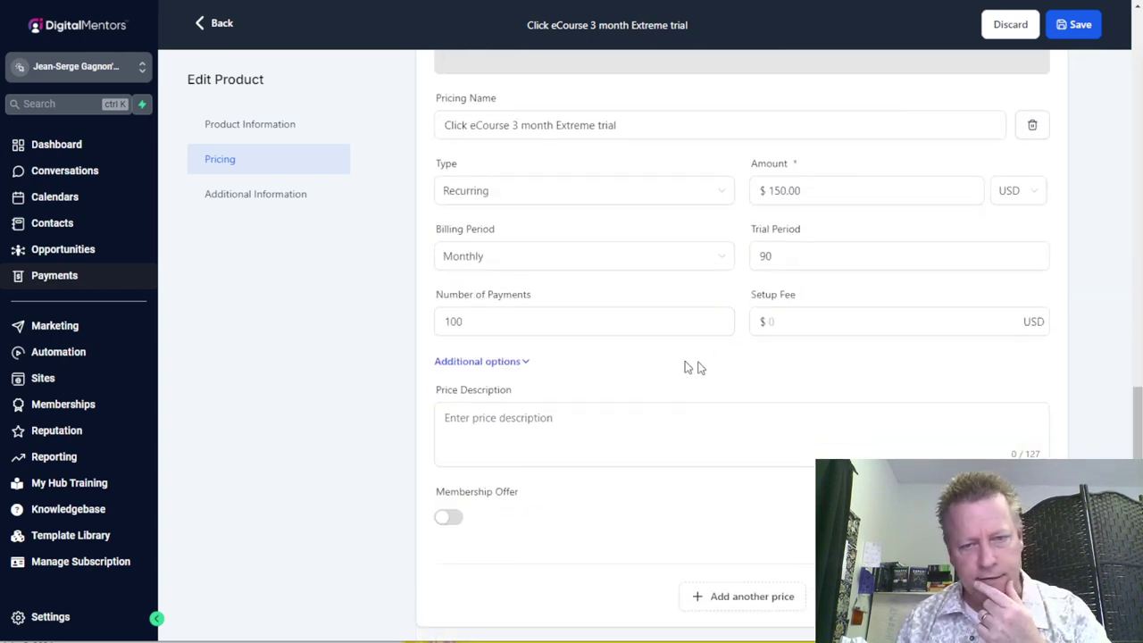
scroll(695, 436, down, 4)
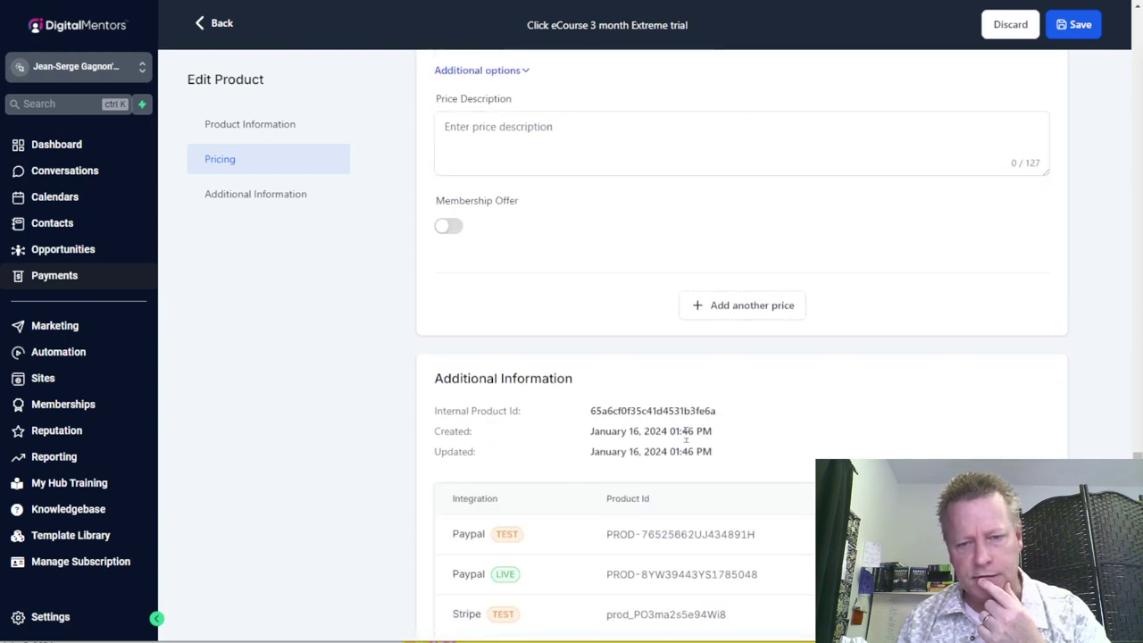
Save the product and review the remaining USD price's amount, trial period and payment settings.
click(1078, 25)
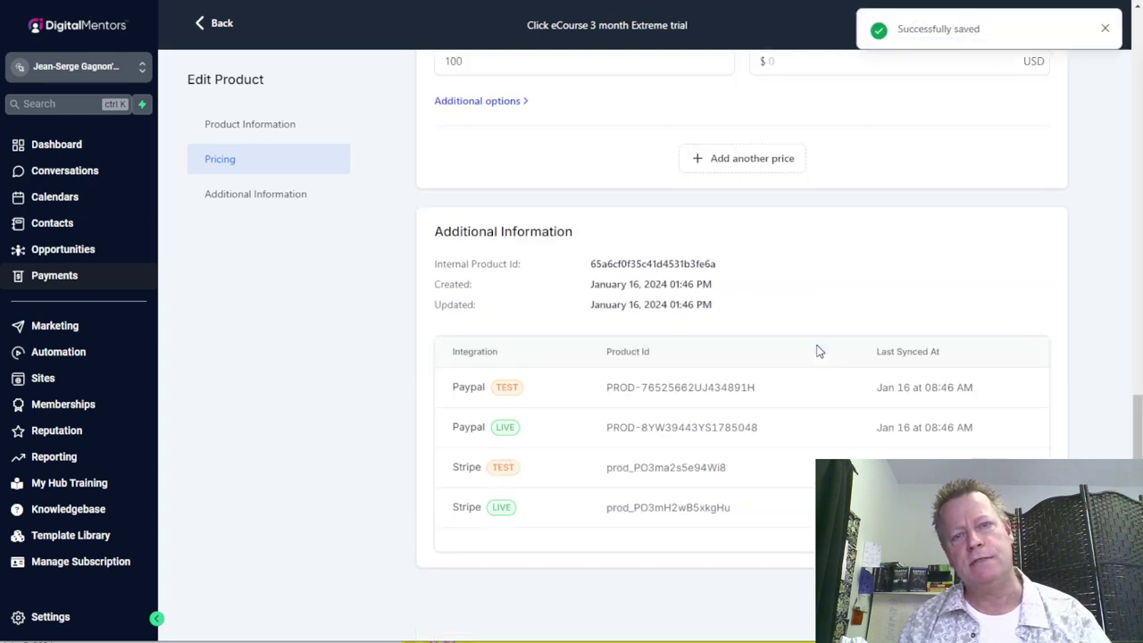
scroll(819, 351, up, 5)
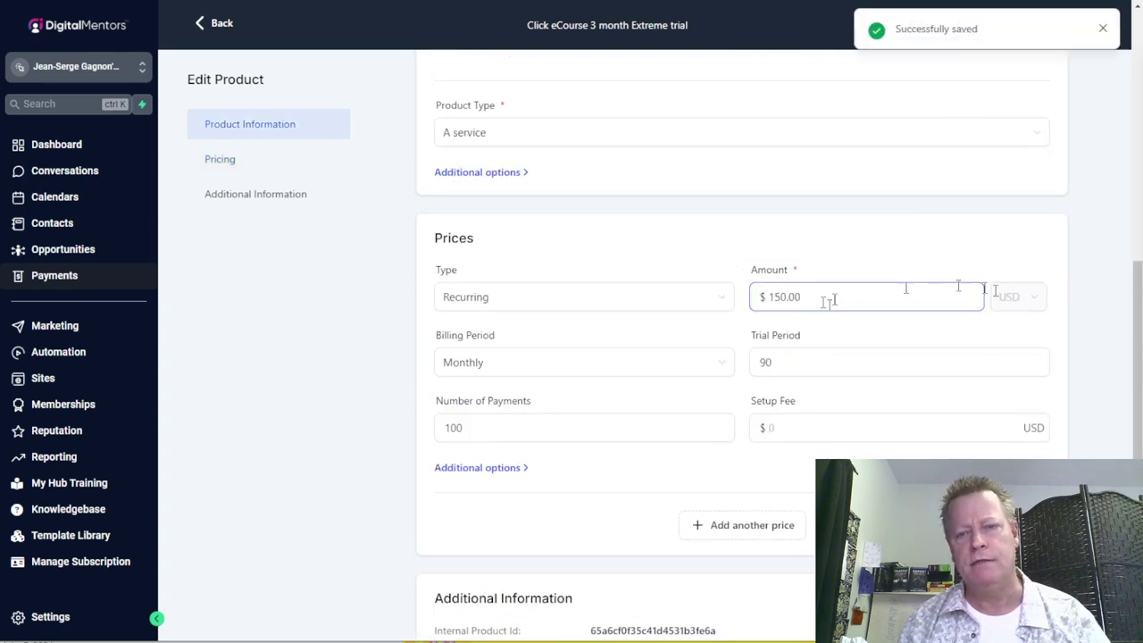
click(840, 369)
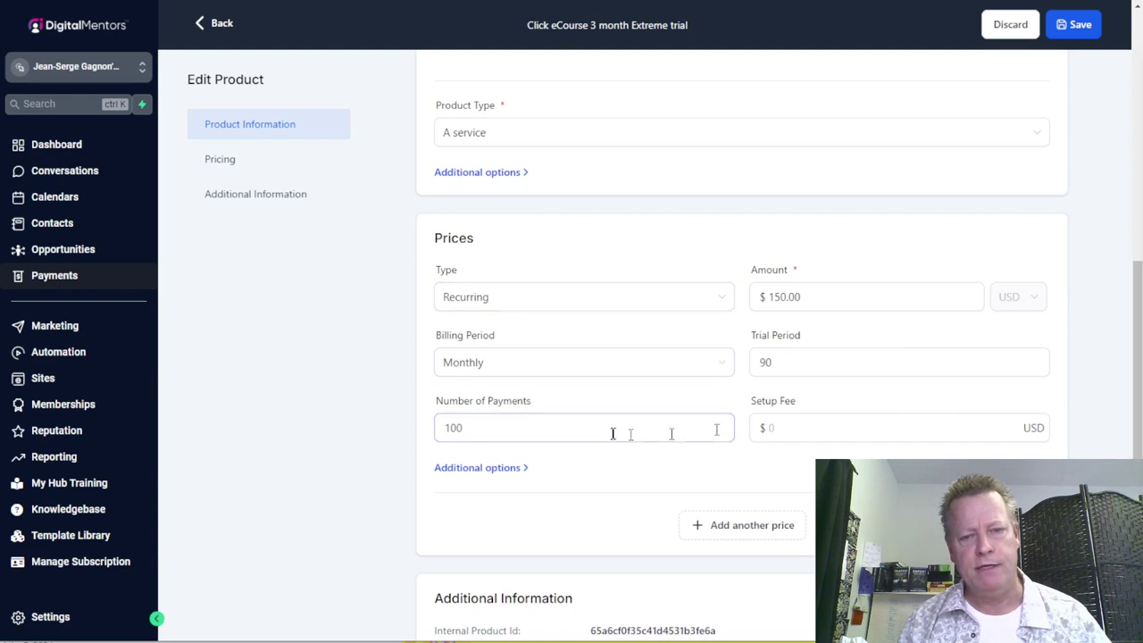
scroll(594, 460, up, 4)
scroll(590, 455, down, 3)
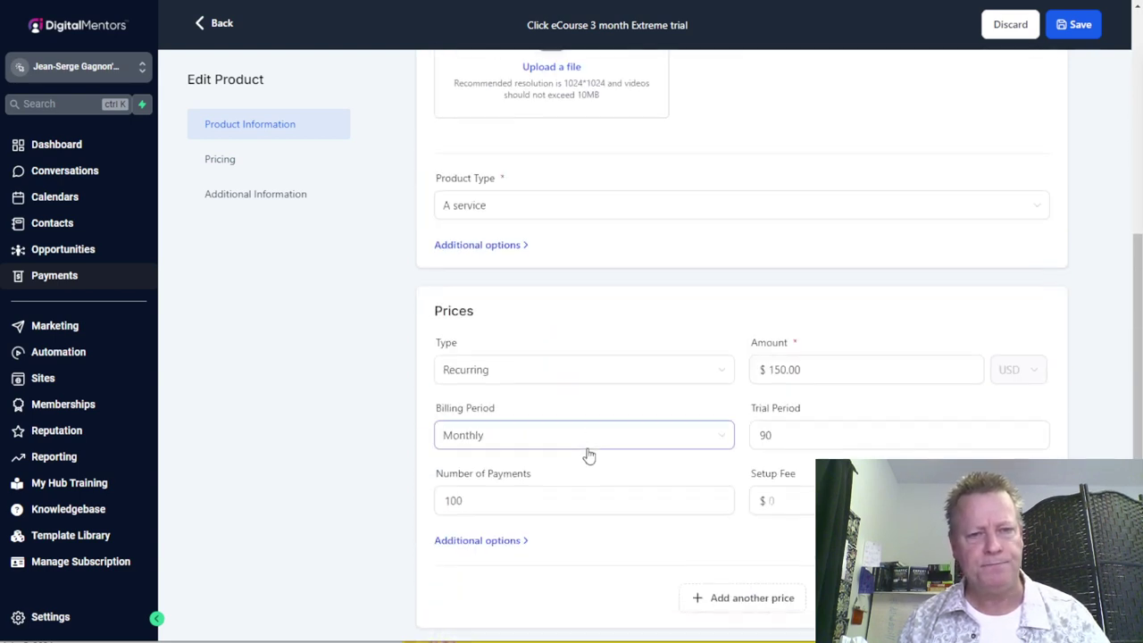
Upload logo-white.png to the media library, attach it as the product's media image, and save the product.
scroll(589, 456, up, 6)
scroll(847, 408, down, 2)
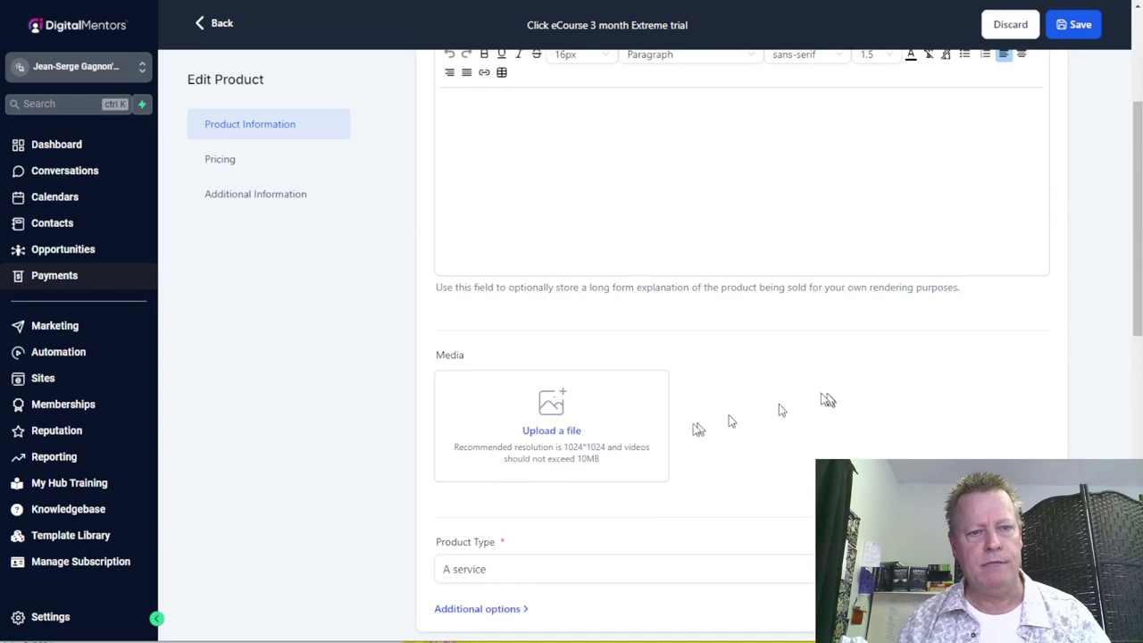
click(568, 434)
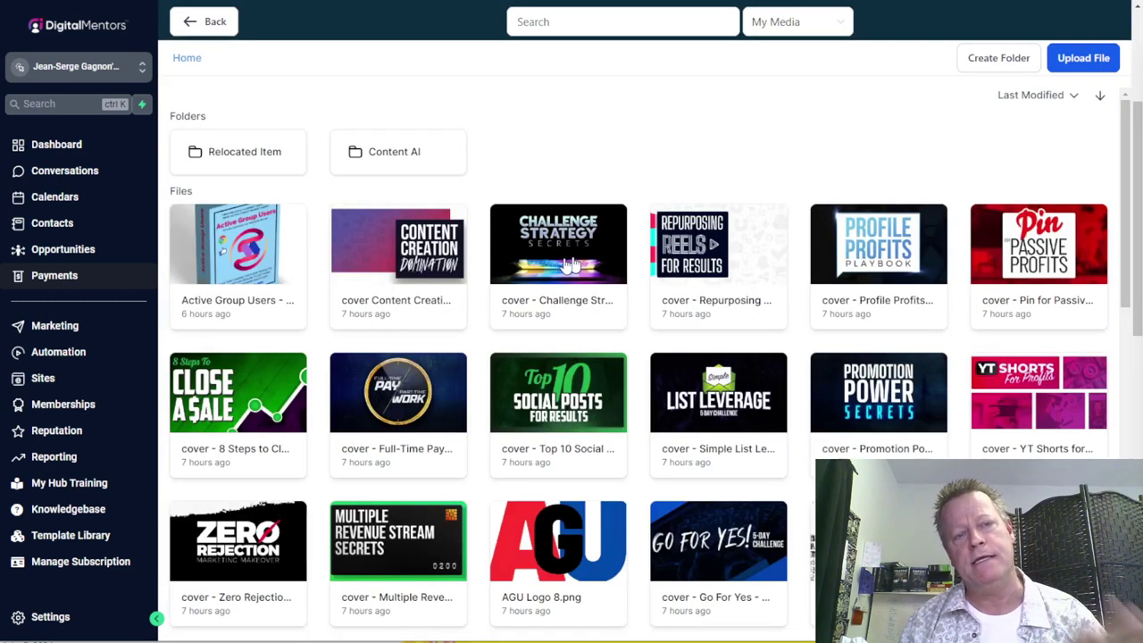
click(1083, 62)
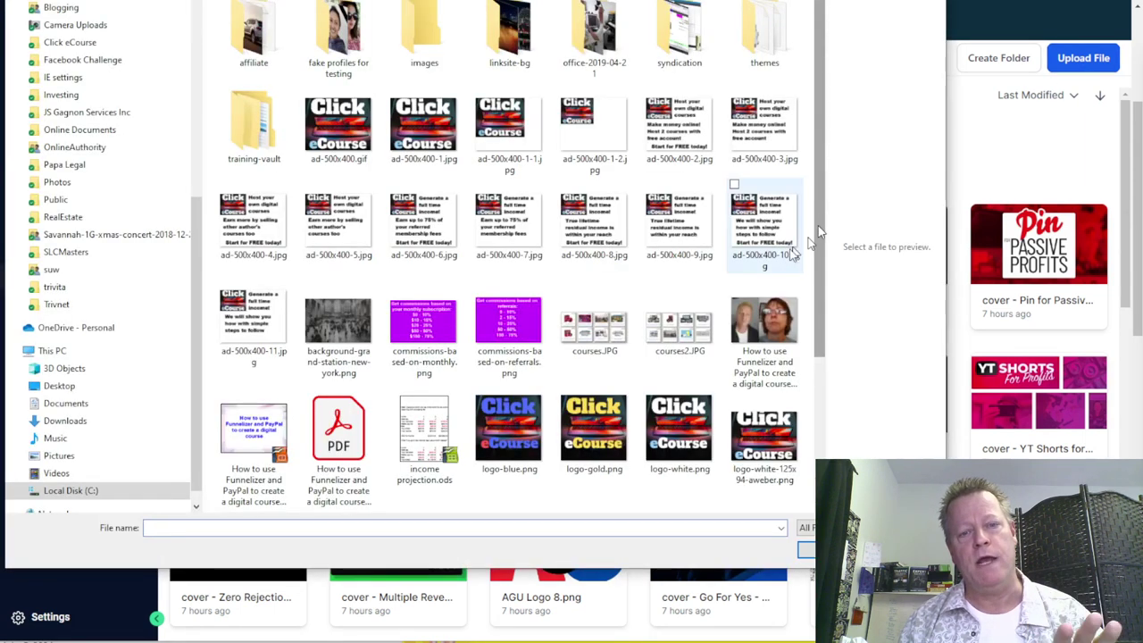
double_click(680, 438)
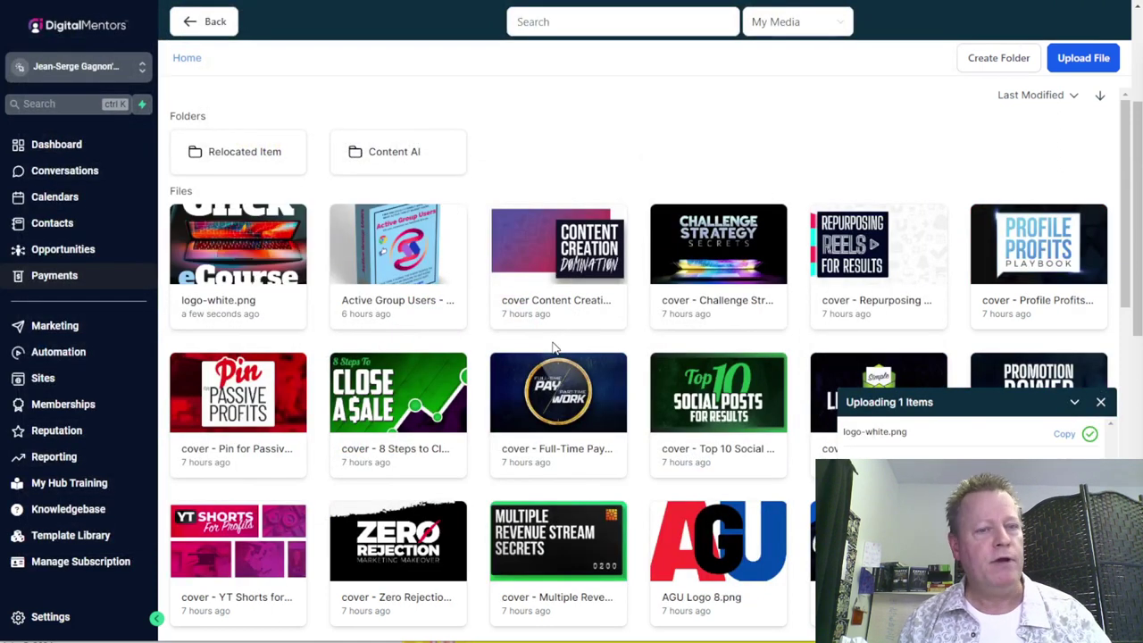
click(275, 254)
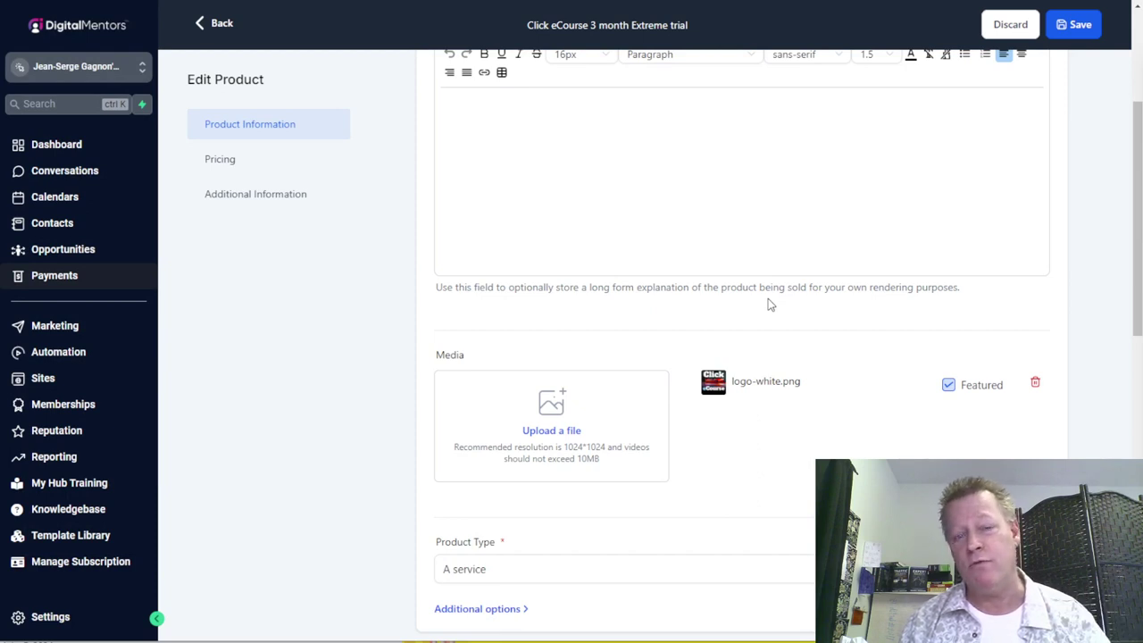
click(1075, 27)
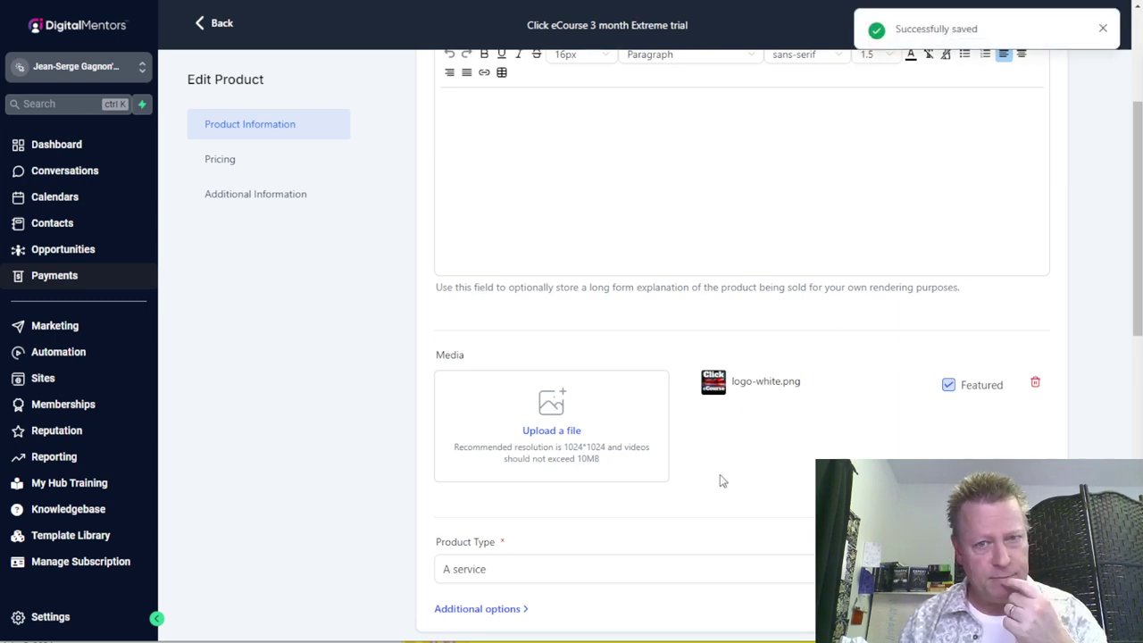
Return to the product list and look through the existing products.
scroll(723, 480, up, 3)
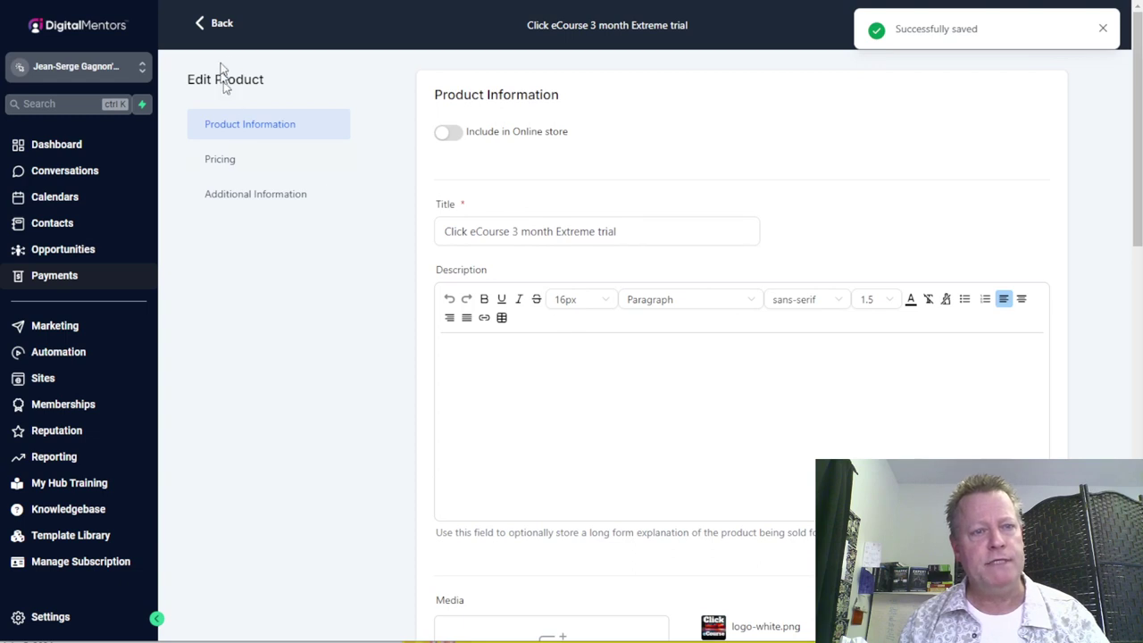
click(218, 24)
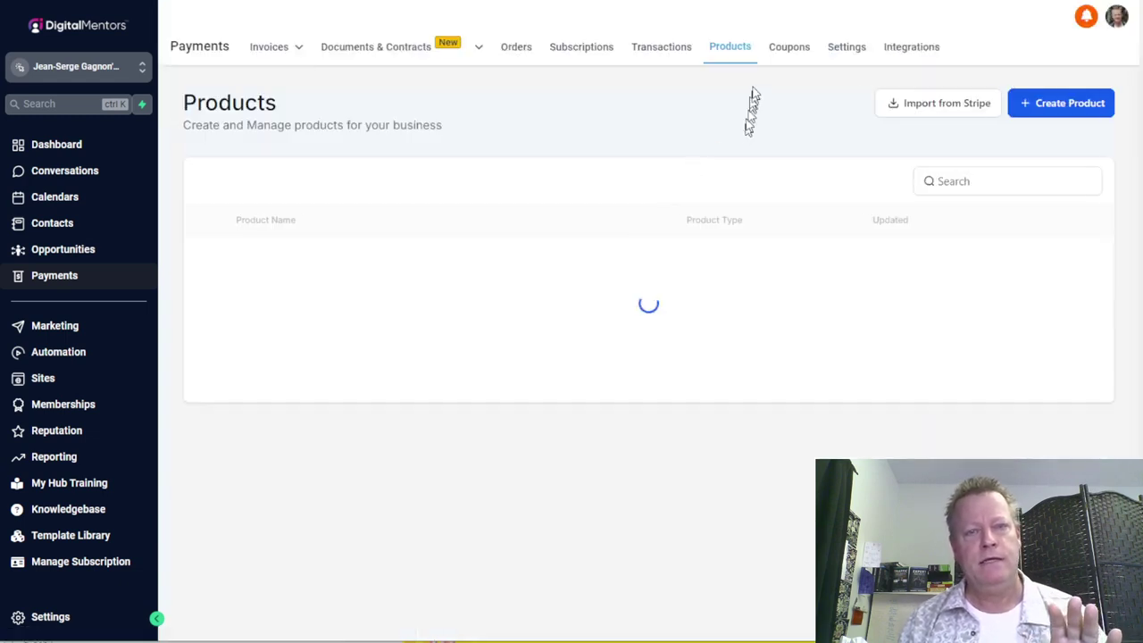
scroll(516, 366, down, 3)
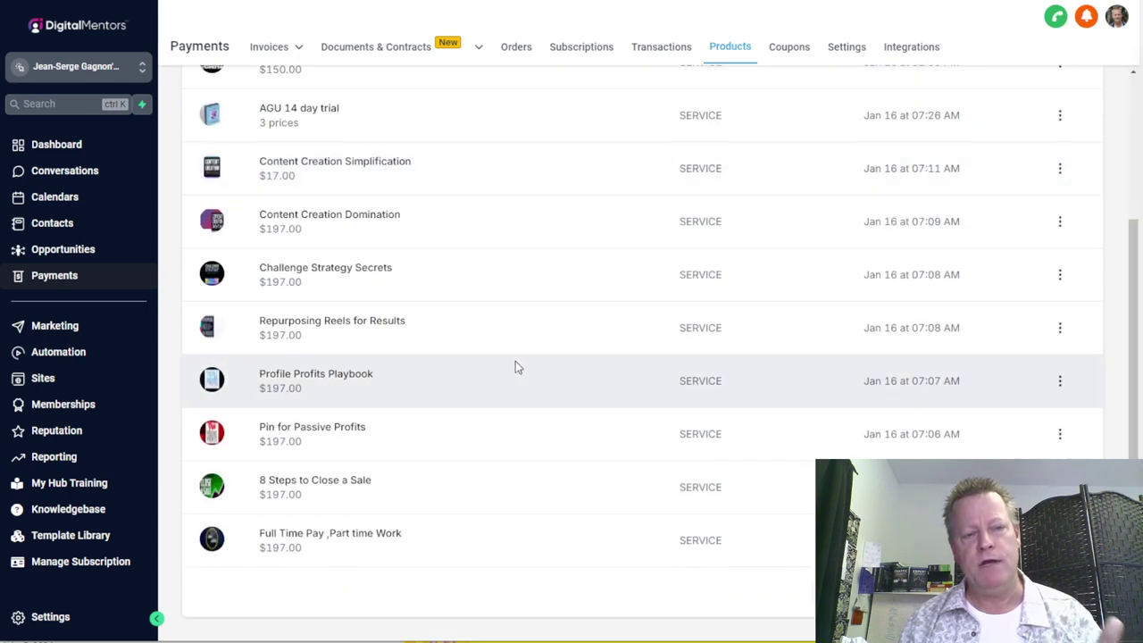
Open the account's Integrations settings to view the available service connections.
scroll(515, 365, up, 3)
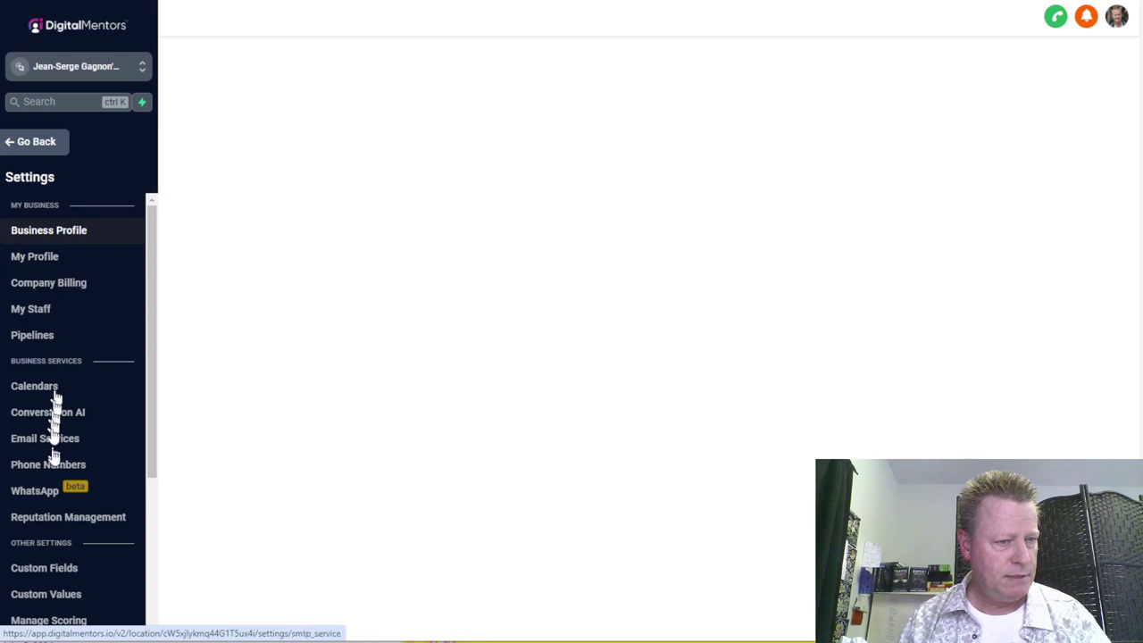
scroll(47, 492, down, 3)
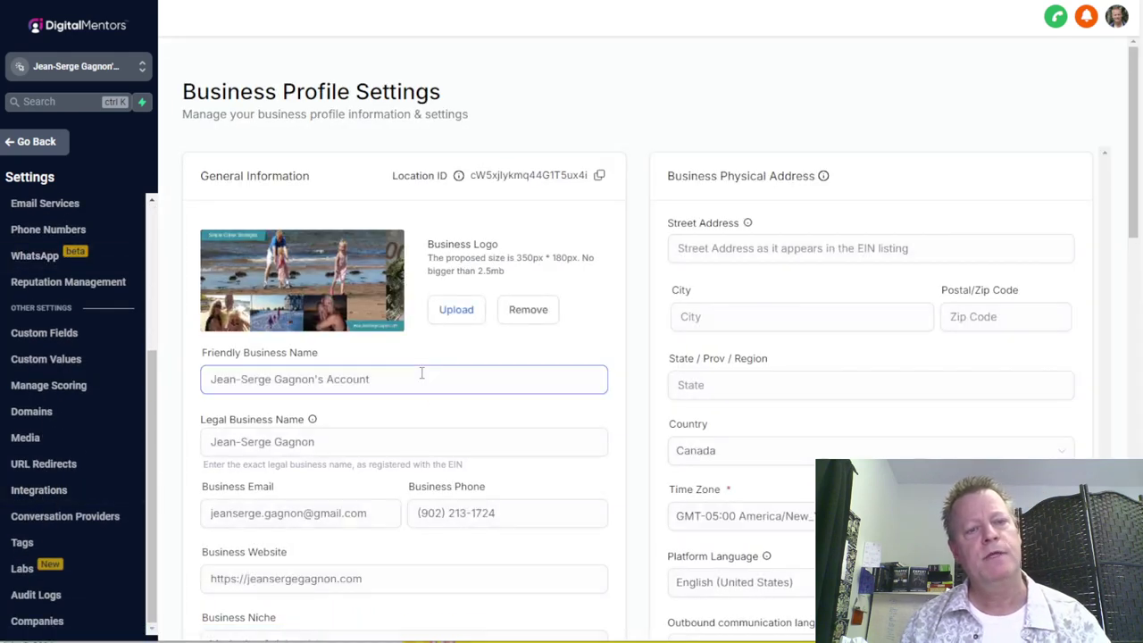
click(40, 489)
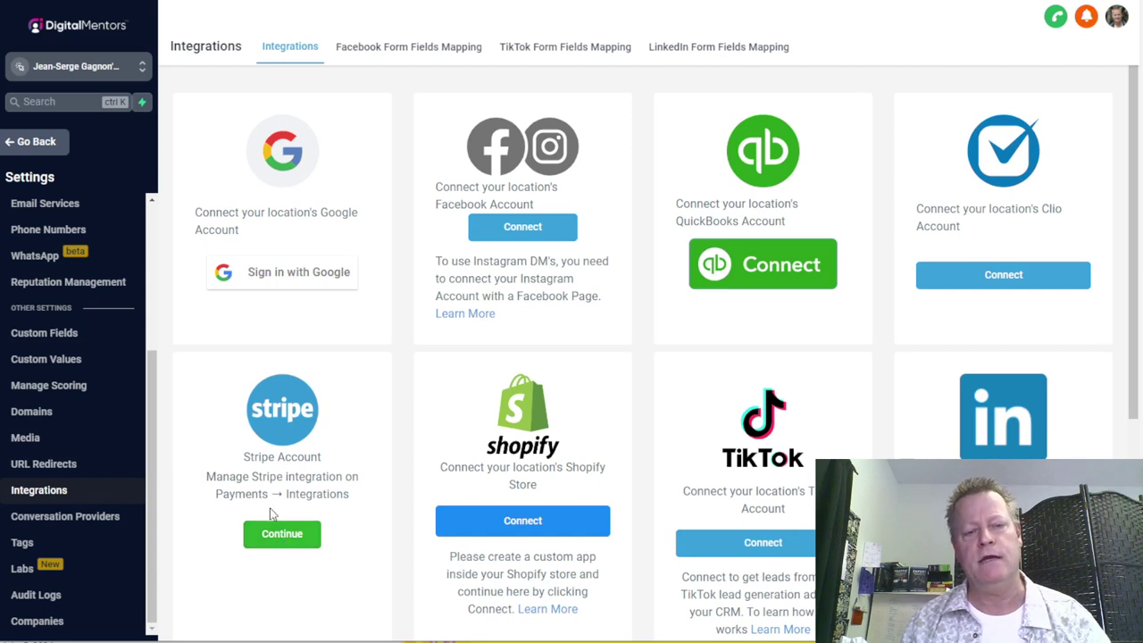
Open the Stripe payment integration and review the available payment providers, including the PayPal live and sandbox settings.
scroll(276, 507, down, 2)
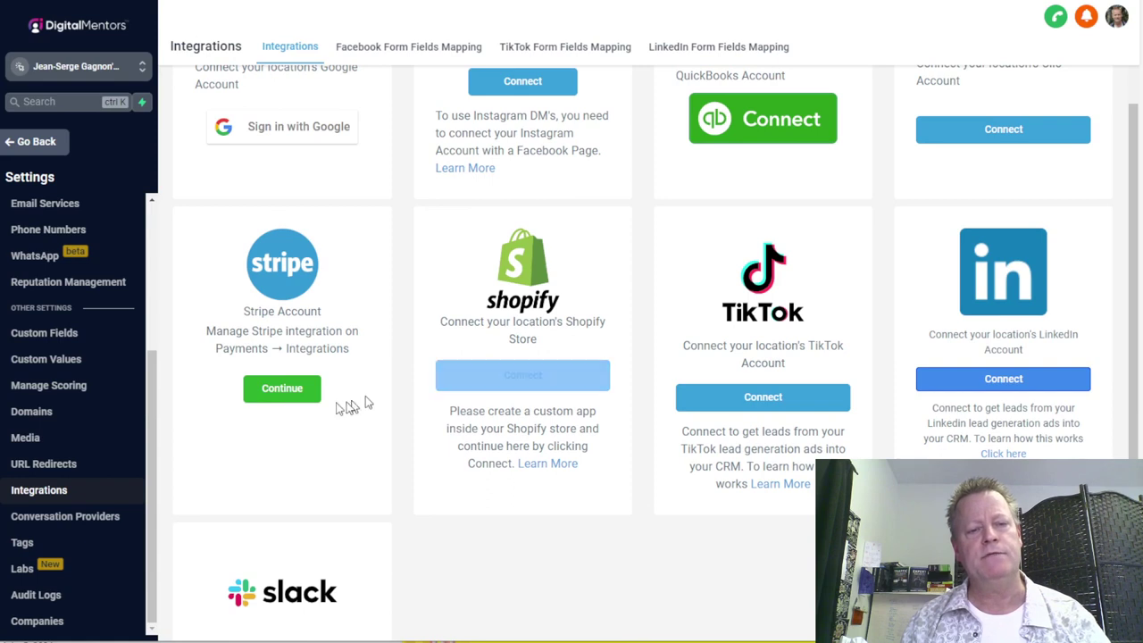
click(284, 390)
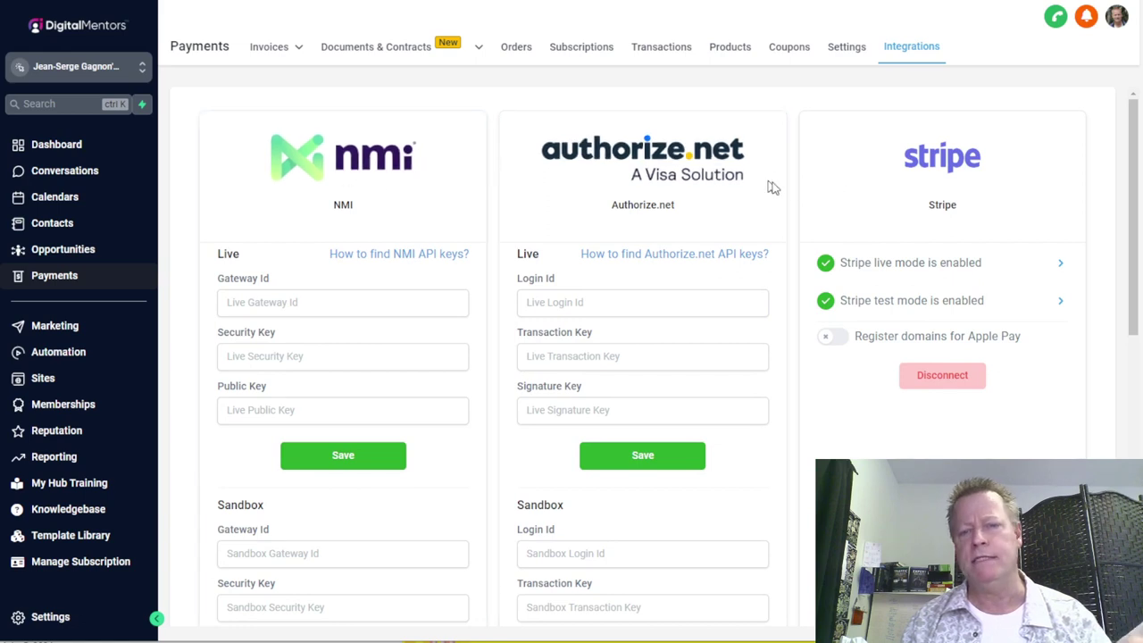
scroll(862, 295, down, 3)
scroll(446, 467, down, 4)
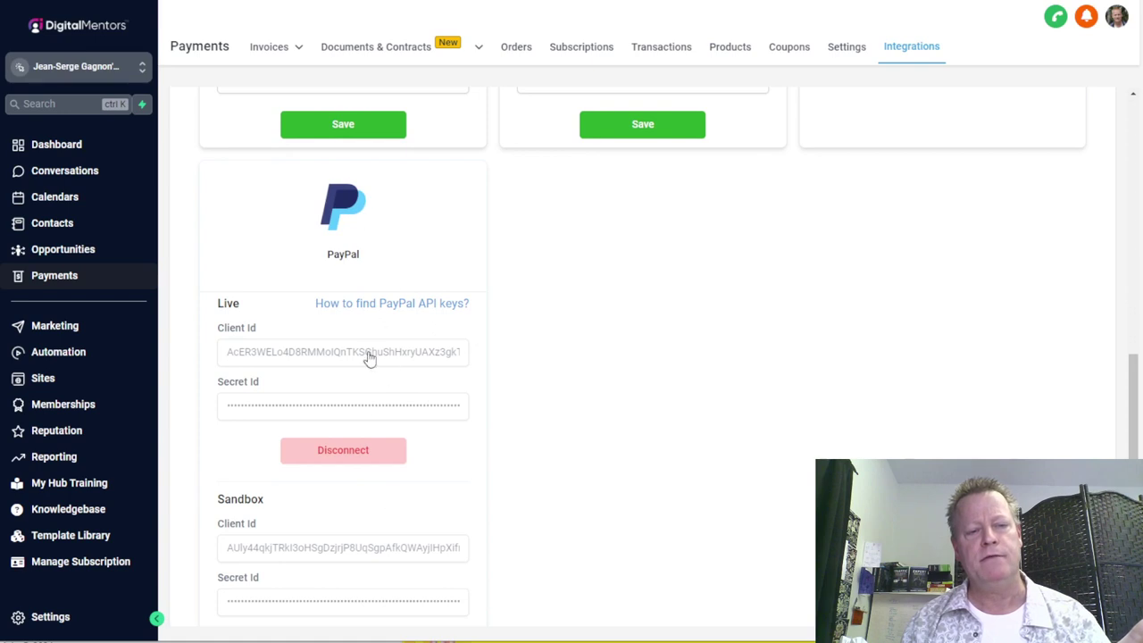
scroll(425, 475, down, 1)
scroll(445, 449, up, 10)
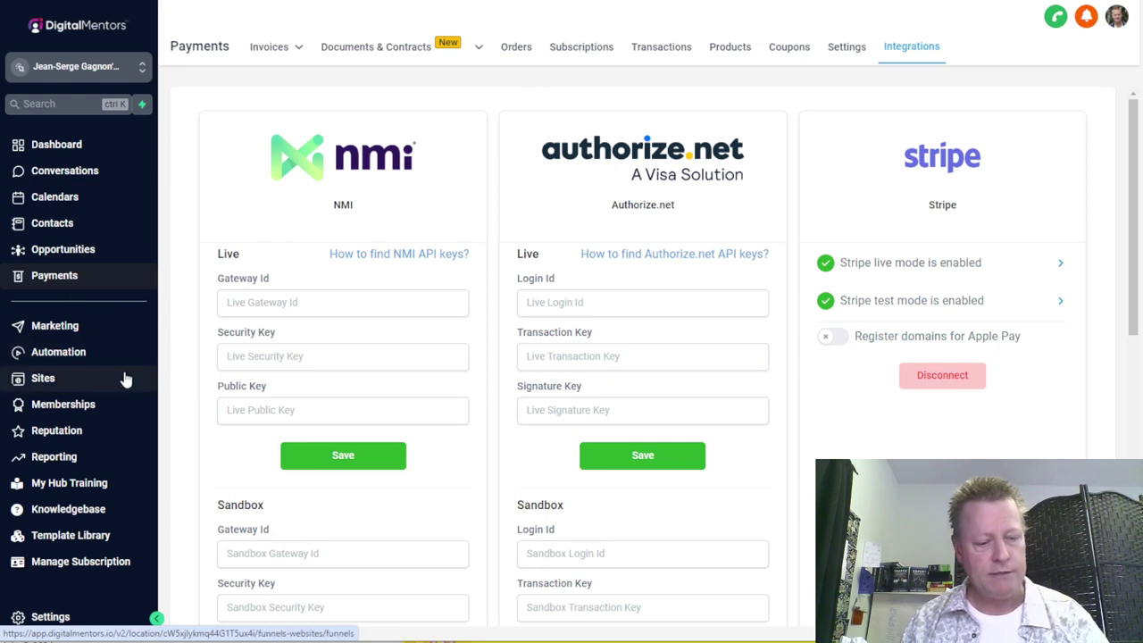
Switch to the Notepad notes, review the form and funnel items of the sales funnel checklist, and return to the browser.
key(alt+Tab)
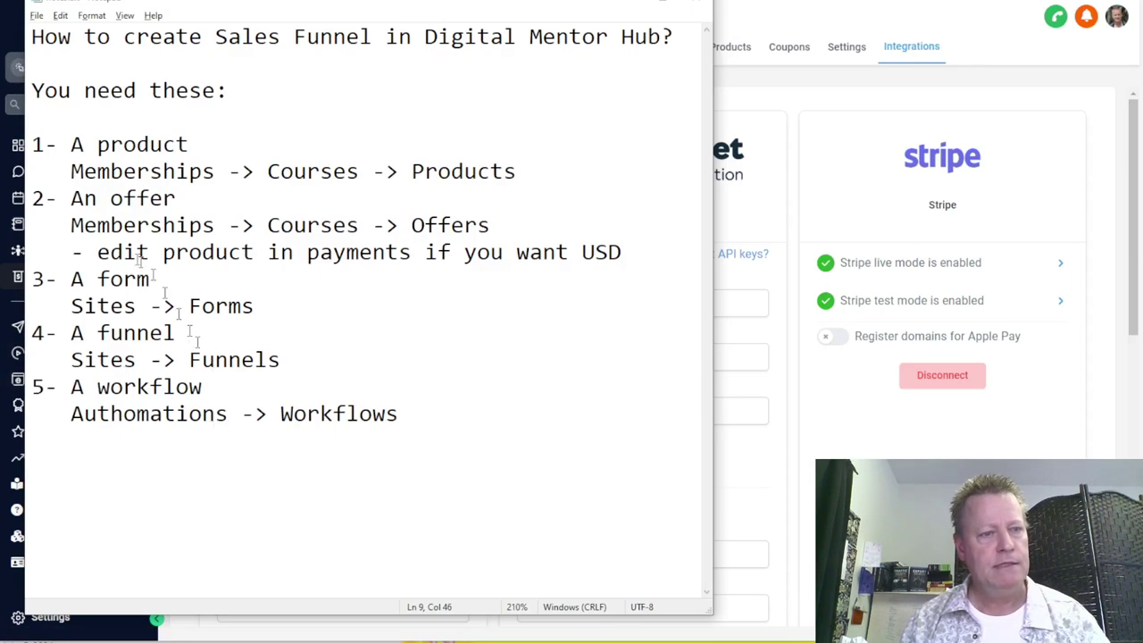
drag(257, 306, 75, 280)
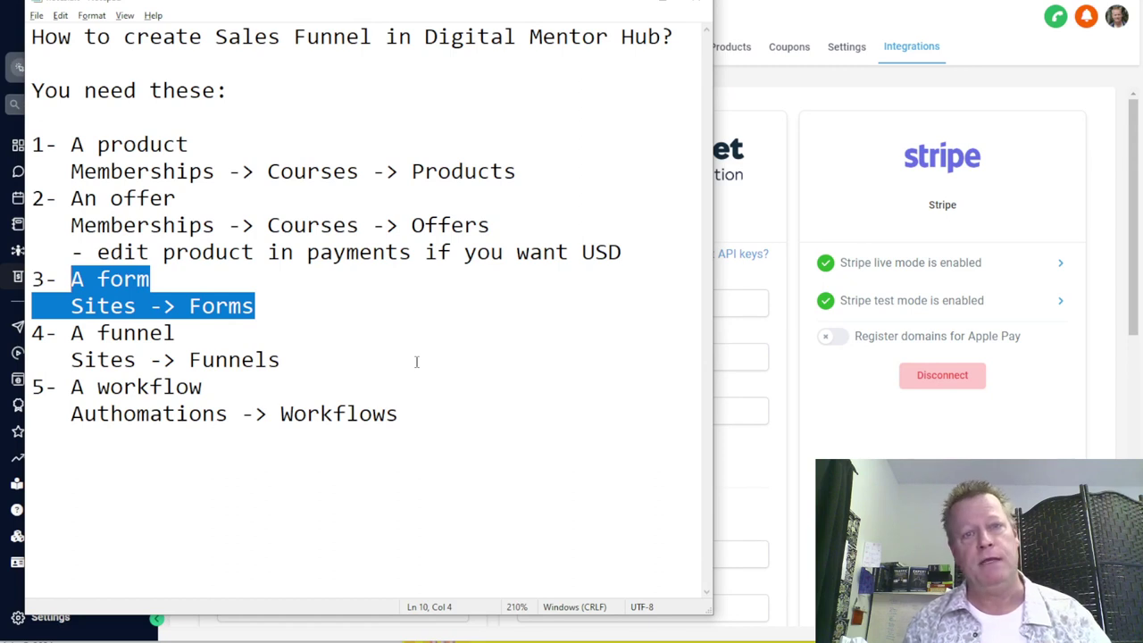
click(190, 358)
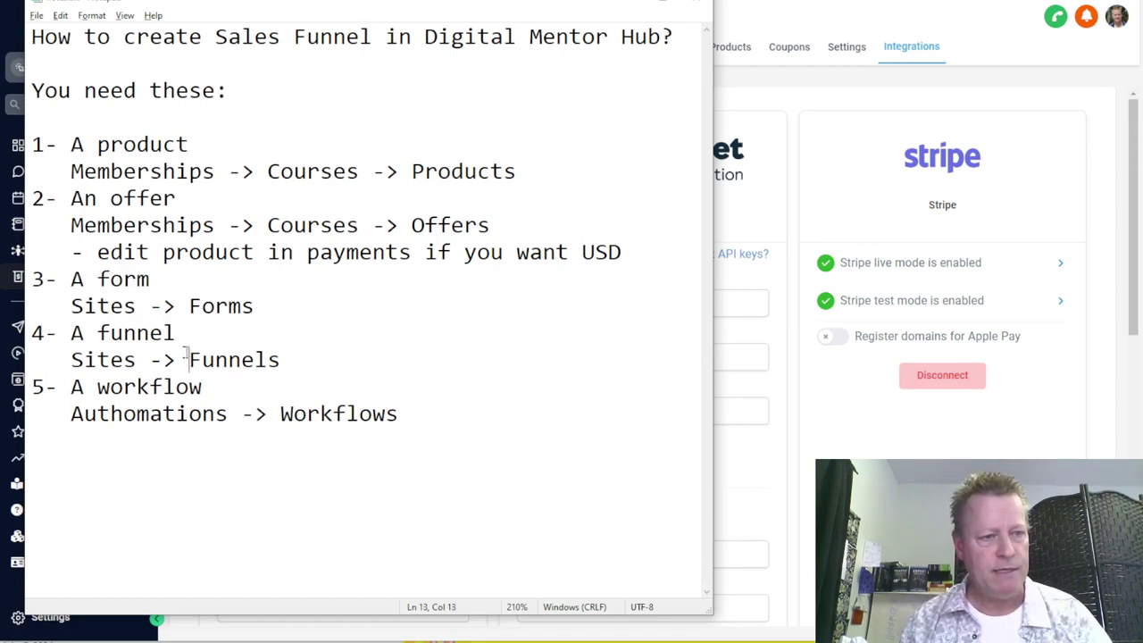
drag(261, 308, 75, 280)
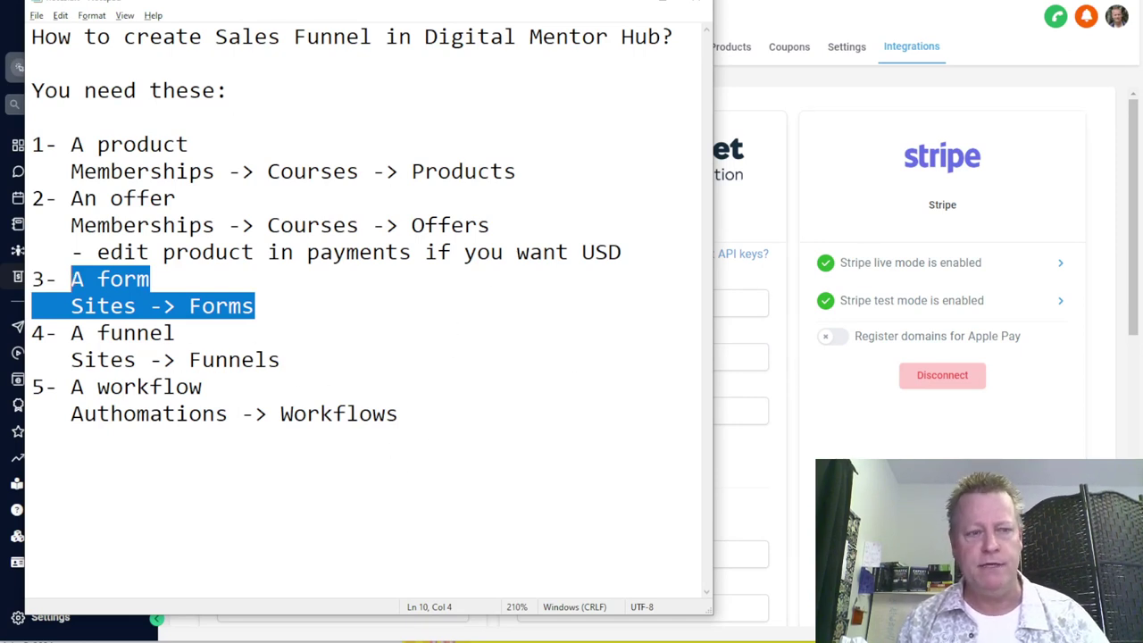
click(786, 483)
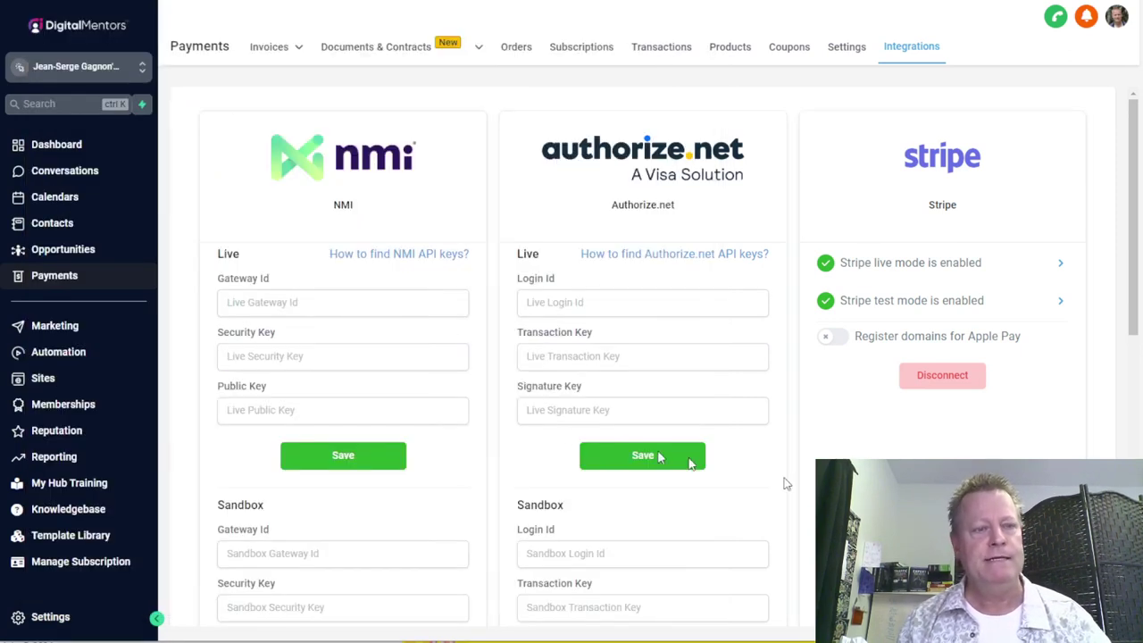
Open the ClickeCourse Trial form from the site's forms for editing.
click(44, 378)
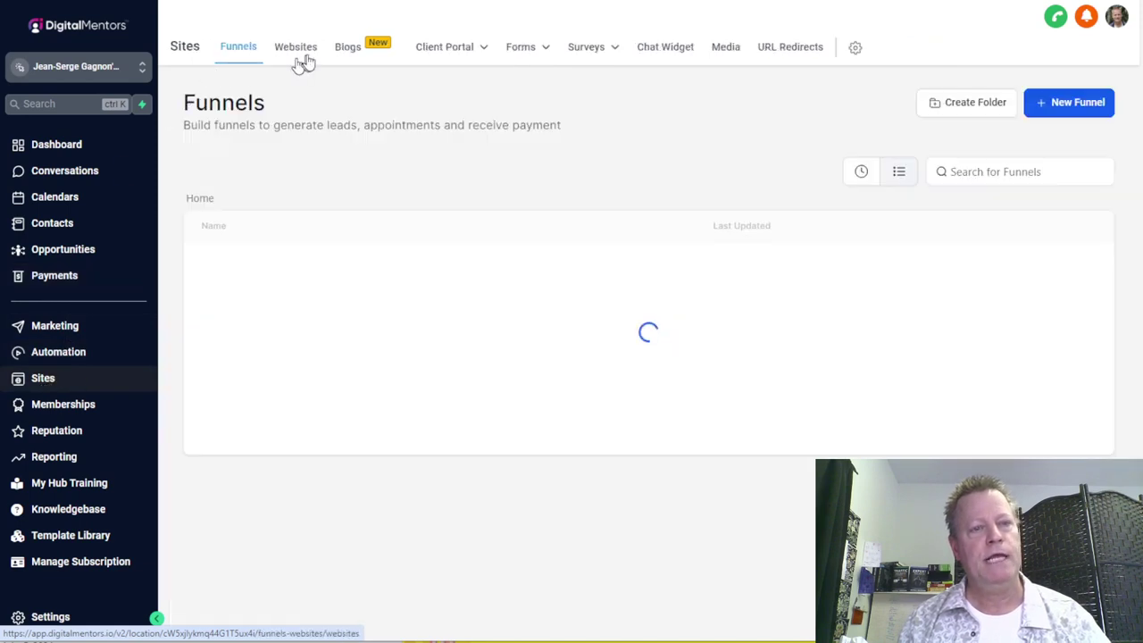
click(529, 49)
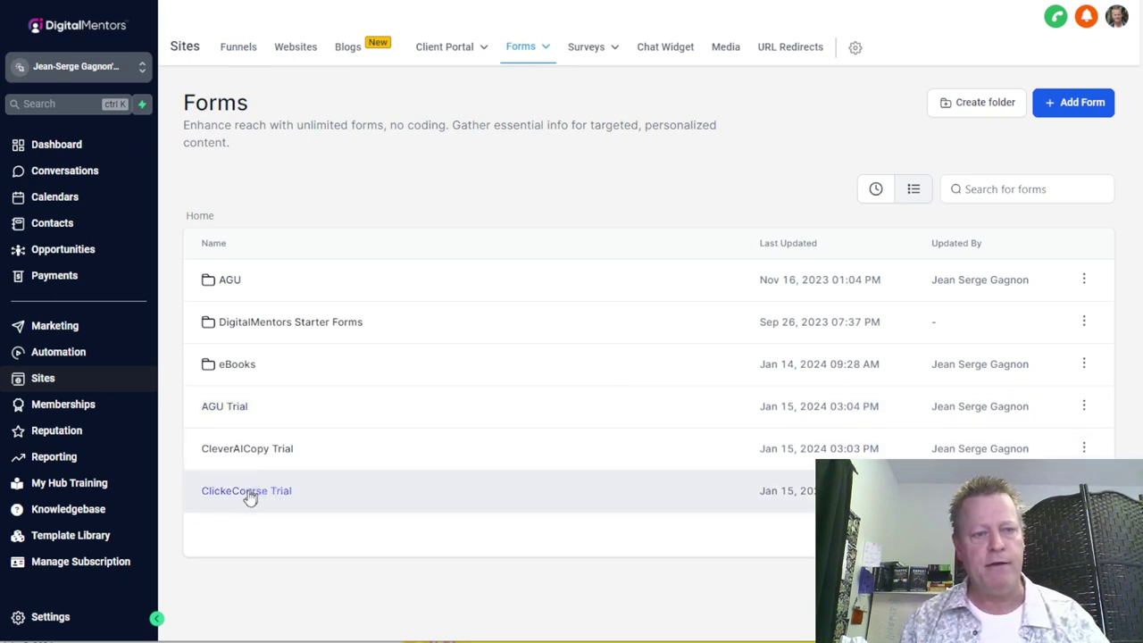
click(435, 483)
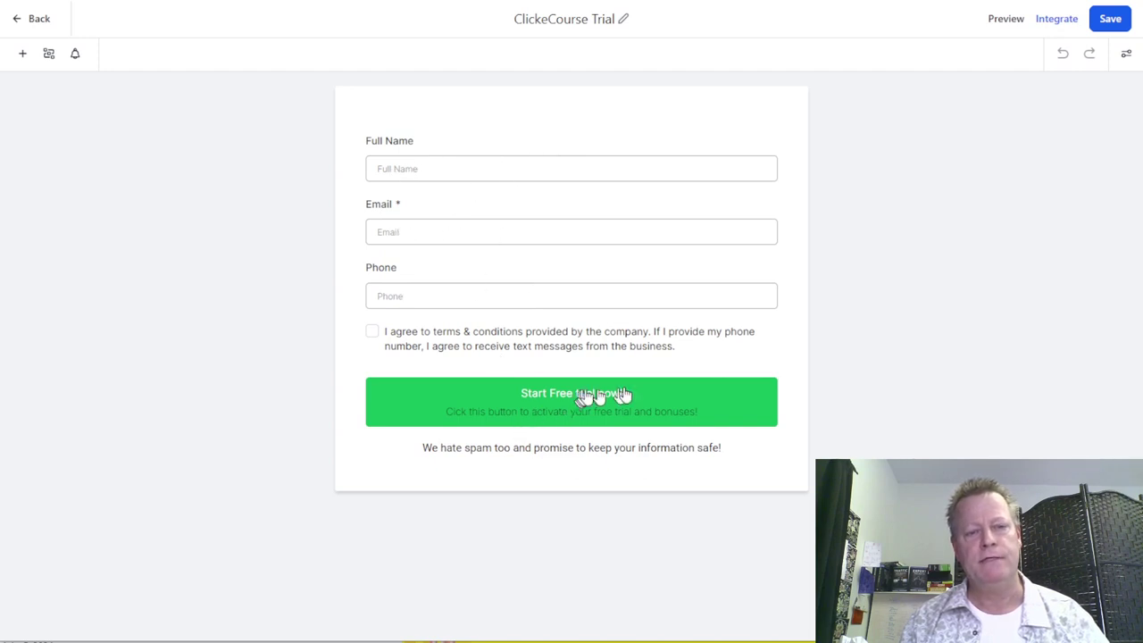
Change the form button's text to "Start Free 15 day Extreme trial NOW!".
click(679, 401)
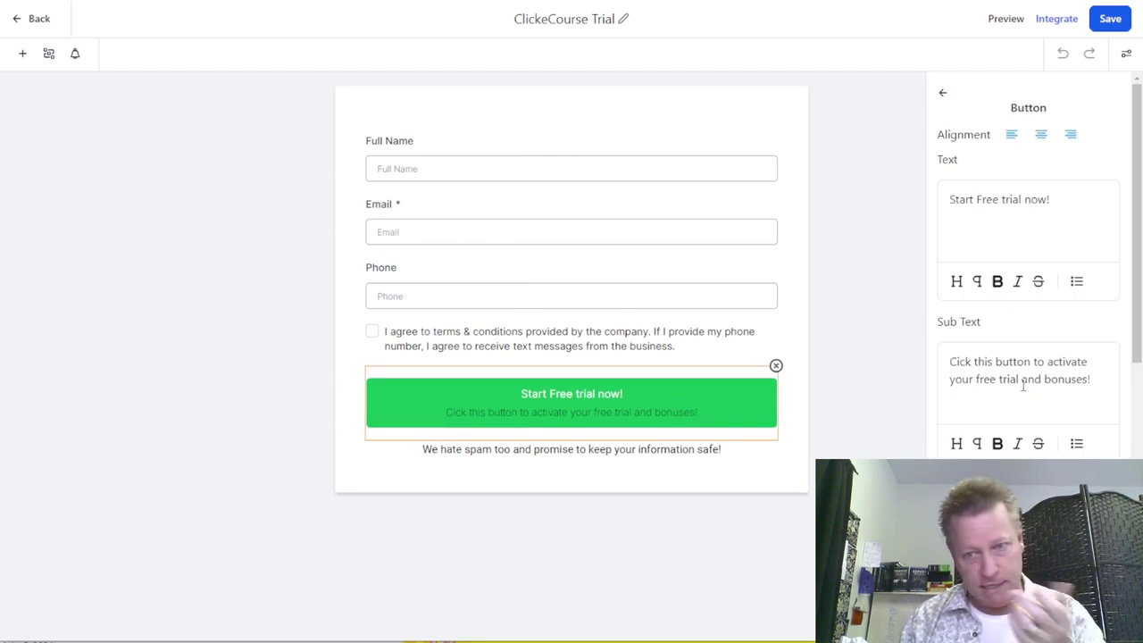
click(1054, 201)
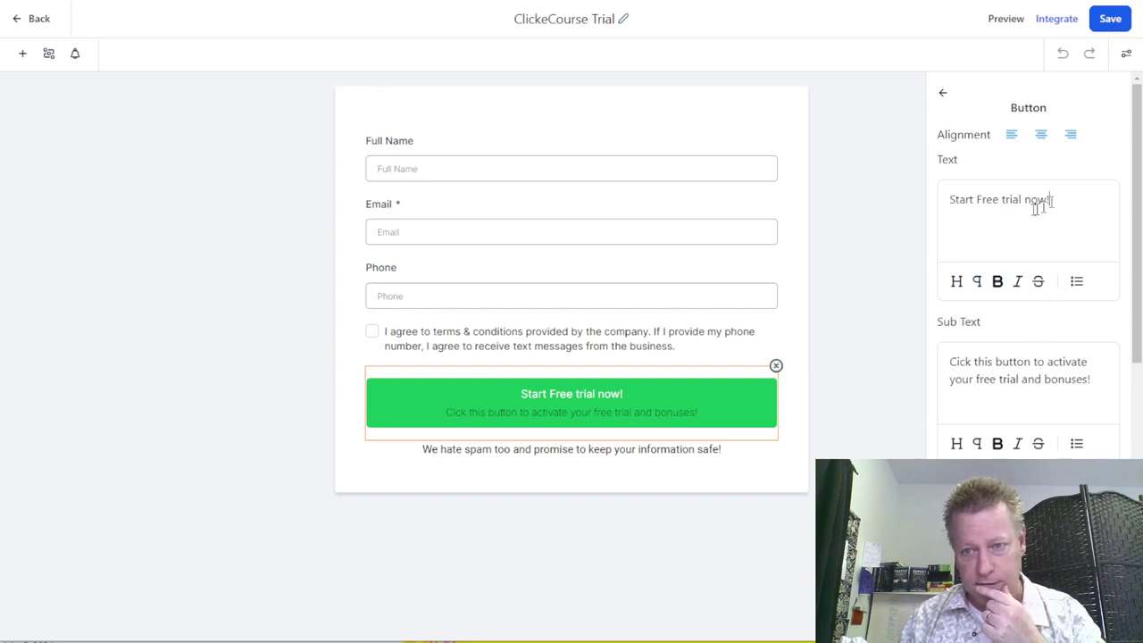
text(15 day)
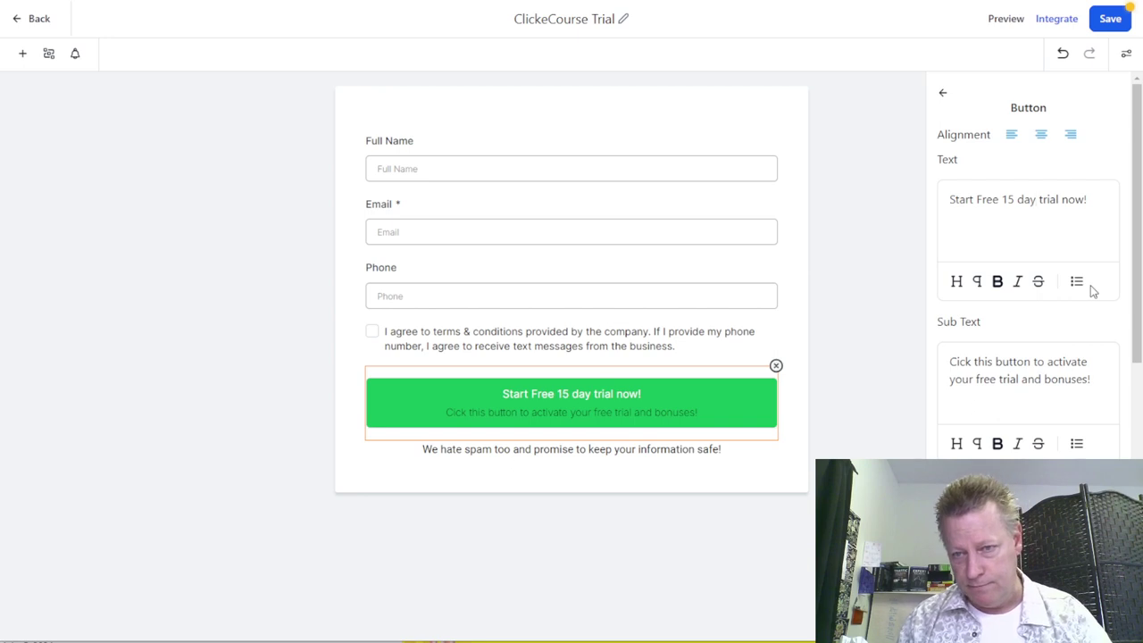
text( Extreme)
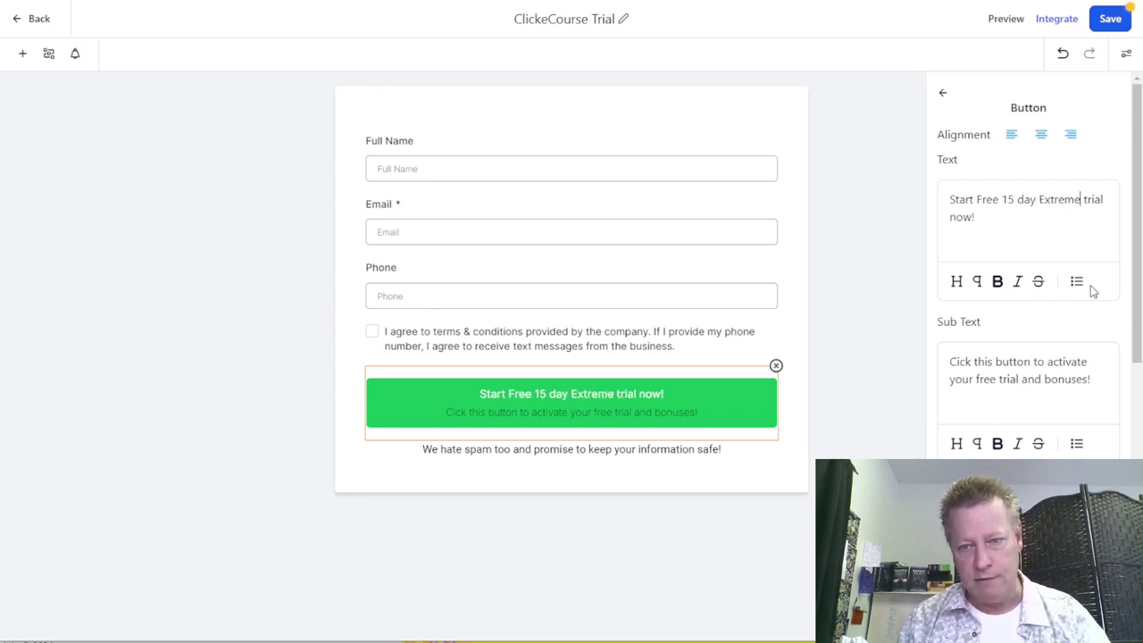
double_click(961, 217)
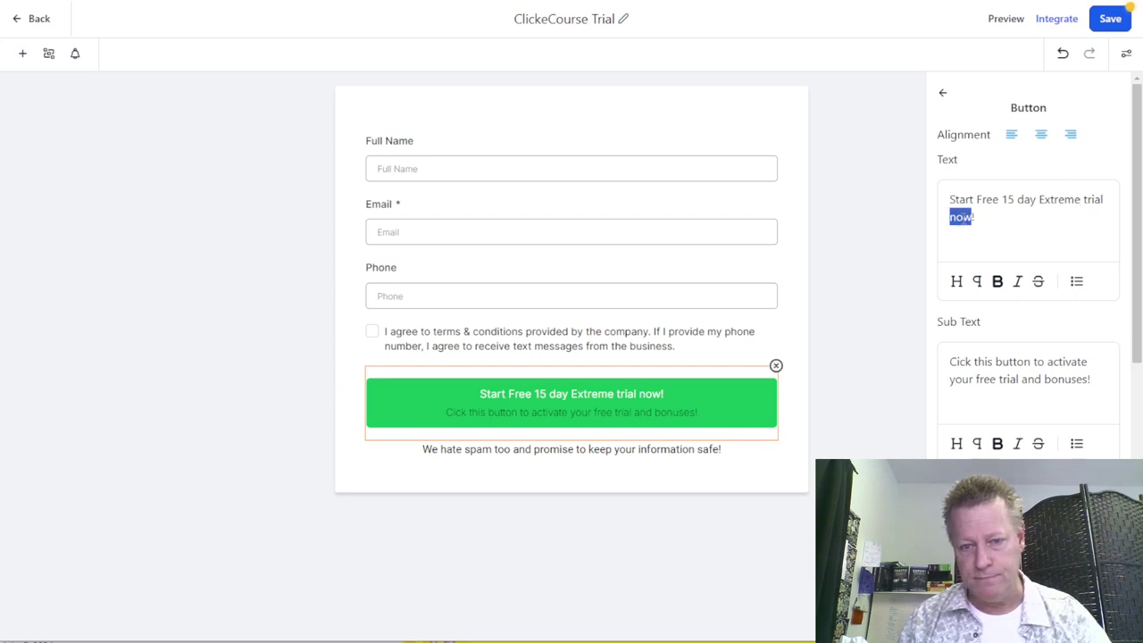
text(NOW)
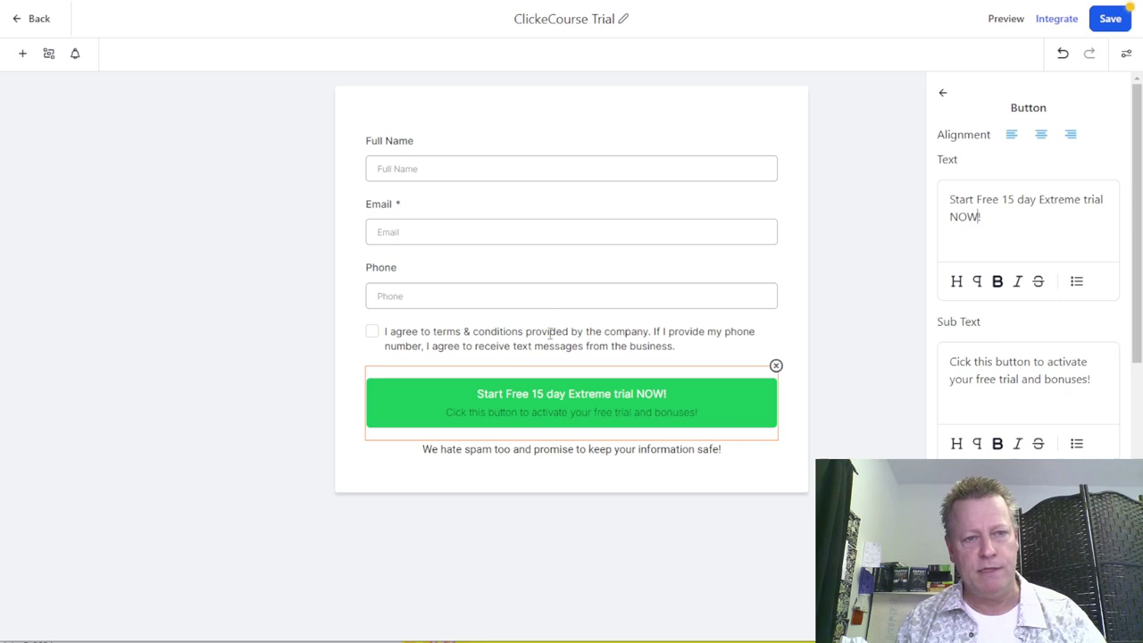
Change the button's sub text to "Click this button to activate your free trial!" and save the form.
double_click(1065, 379)
key(BackSpace)
key(BackSpace)
key(BackSpace)
key(BackSpace)
key(BackSpace)
key(BackSpace)
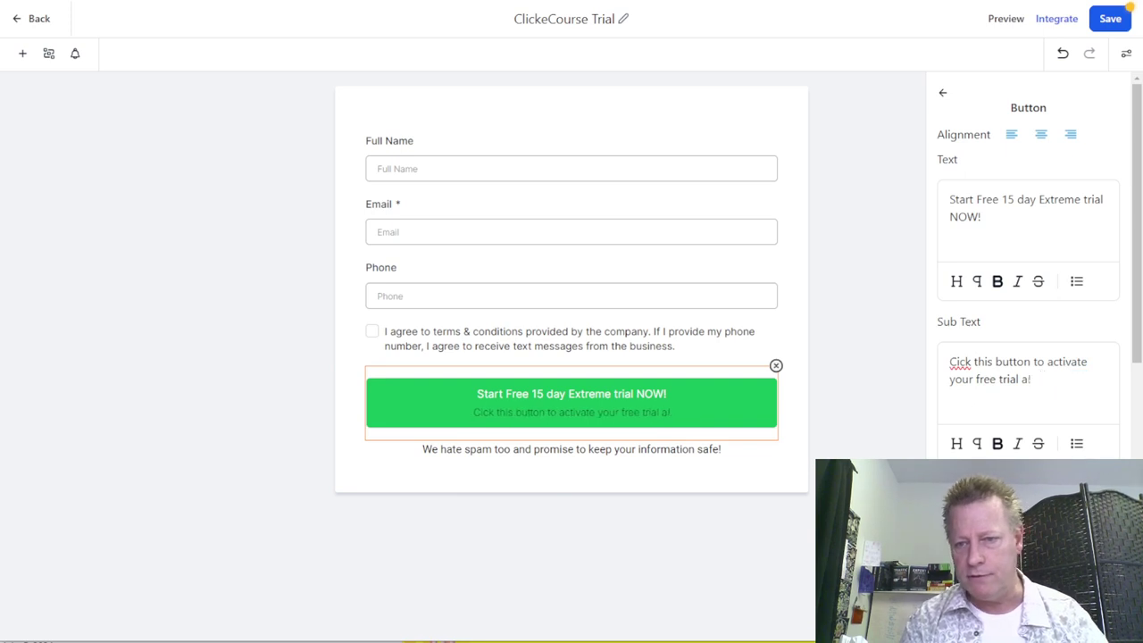
text(no)
key(BackSpace)
key(BackSpace)
key(BackSpace)
click(993, 361)
text(l)
scroll(1028, 455, down, 3)
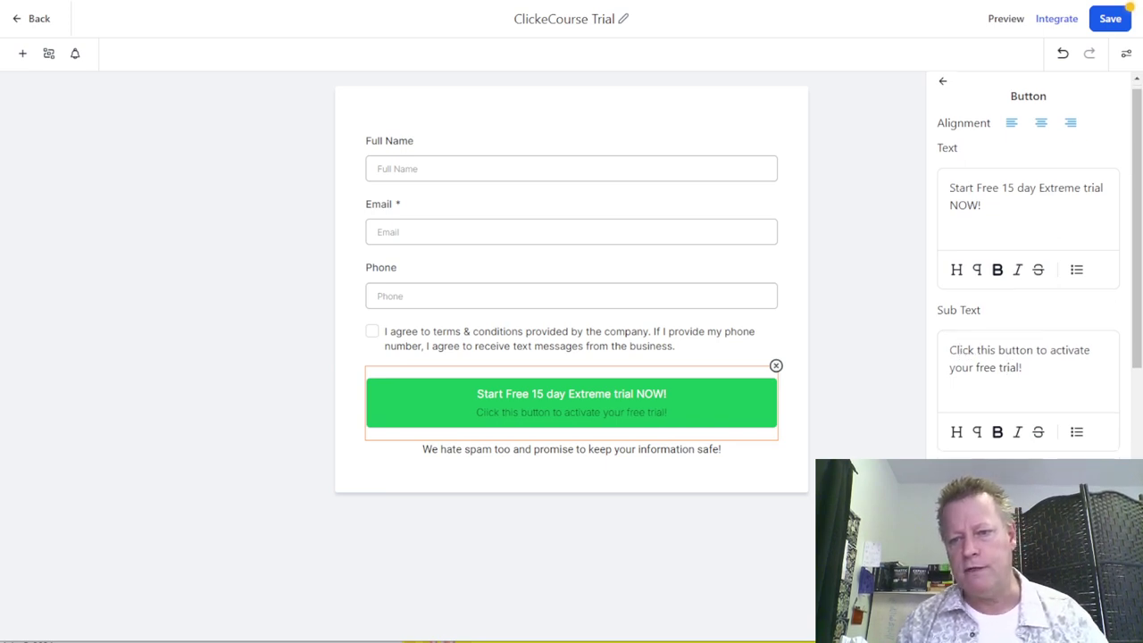
scroll(1034, 453, down, 4)
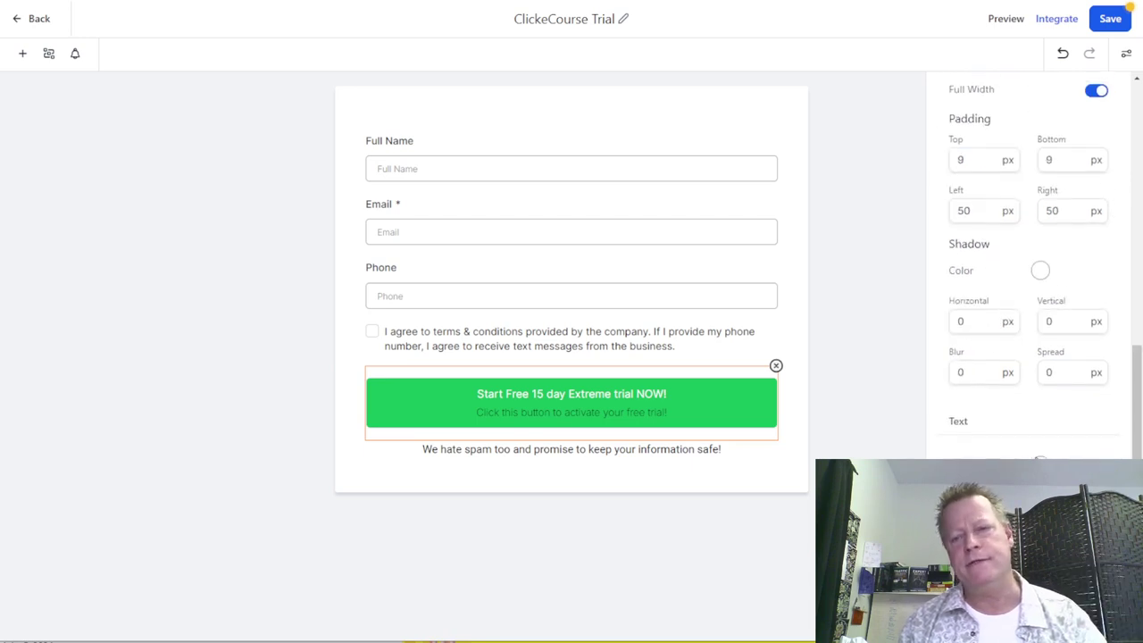
scroll(1045, 267, up, 10)
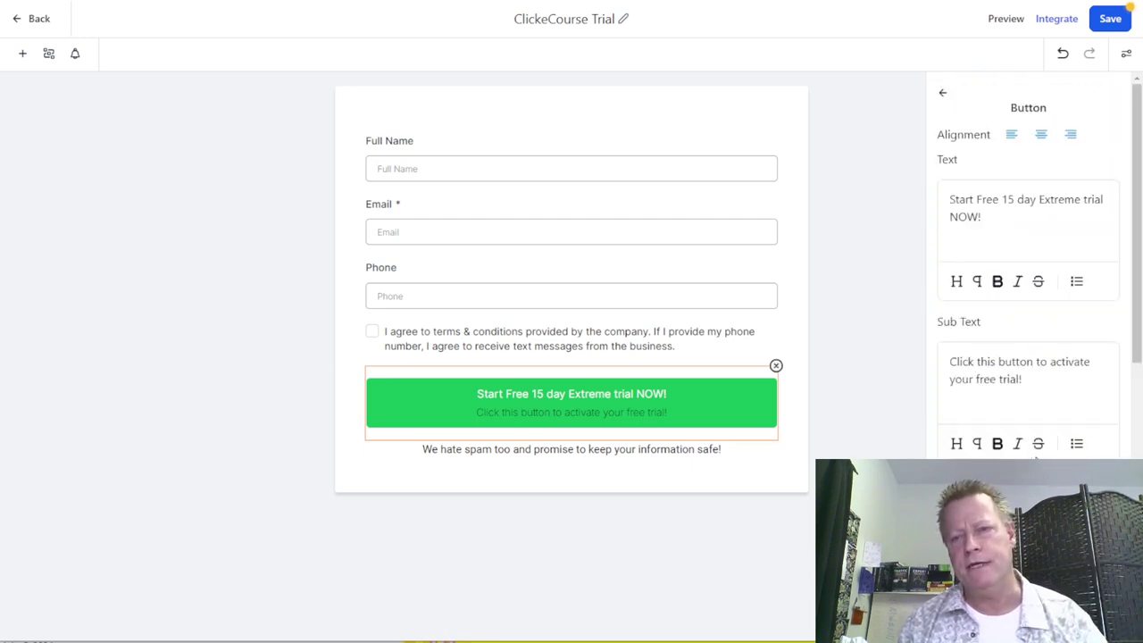
click(1110, 20)
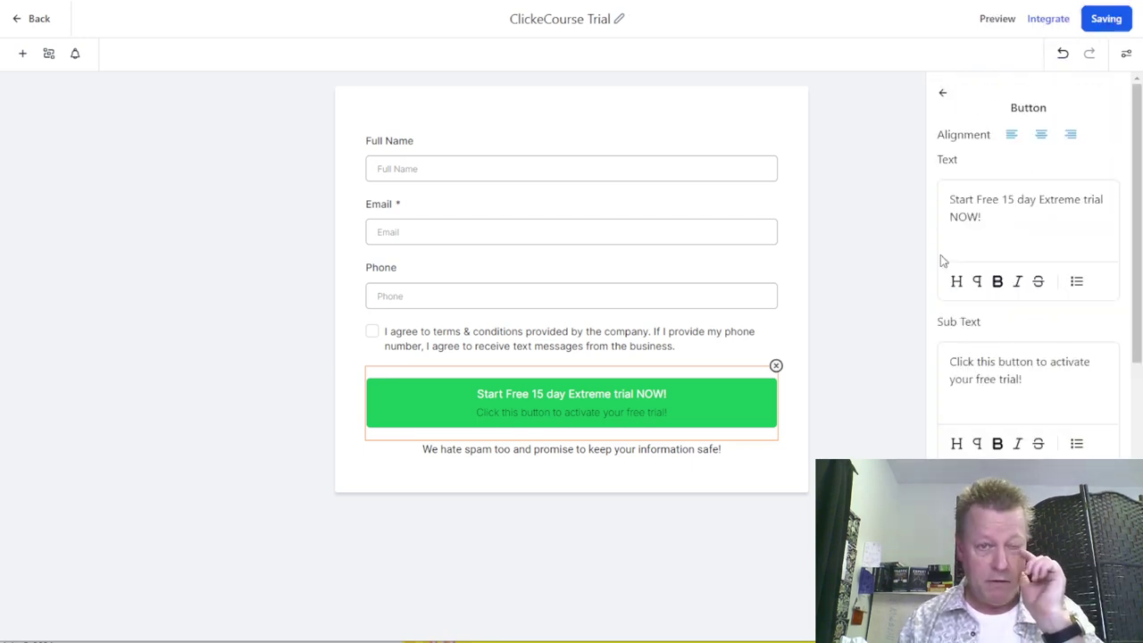
Rename the form to "ClickeCourse 15 day Extreme Trial" and save it.
click(622, 21)
click(597, 18)
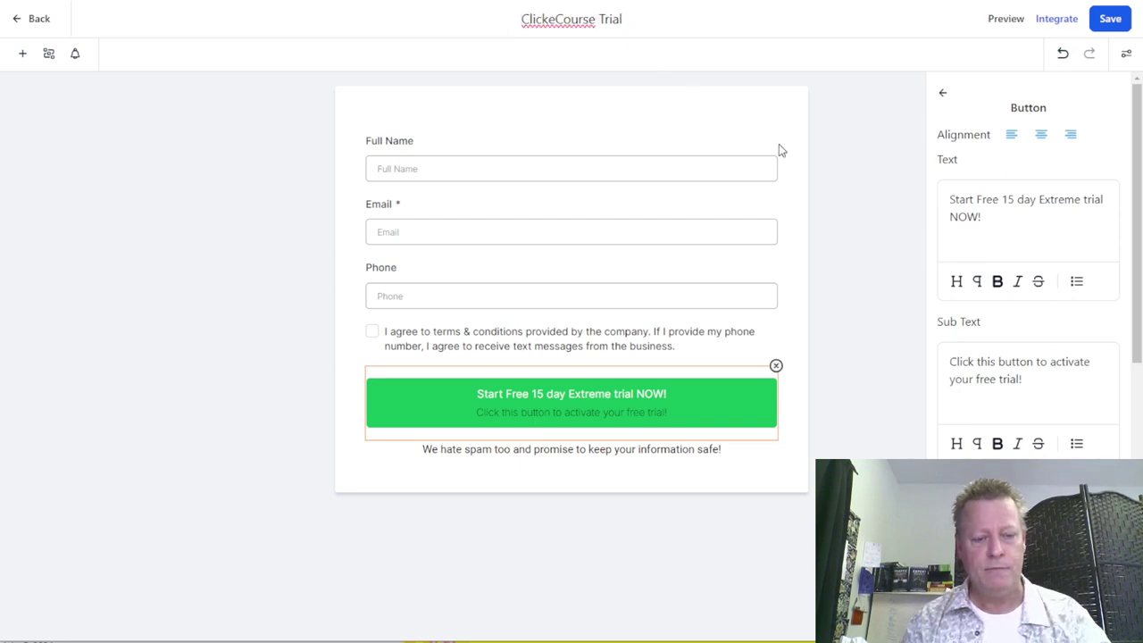
text(15 d)
text(a)
text(y Extr)
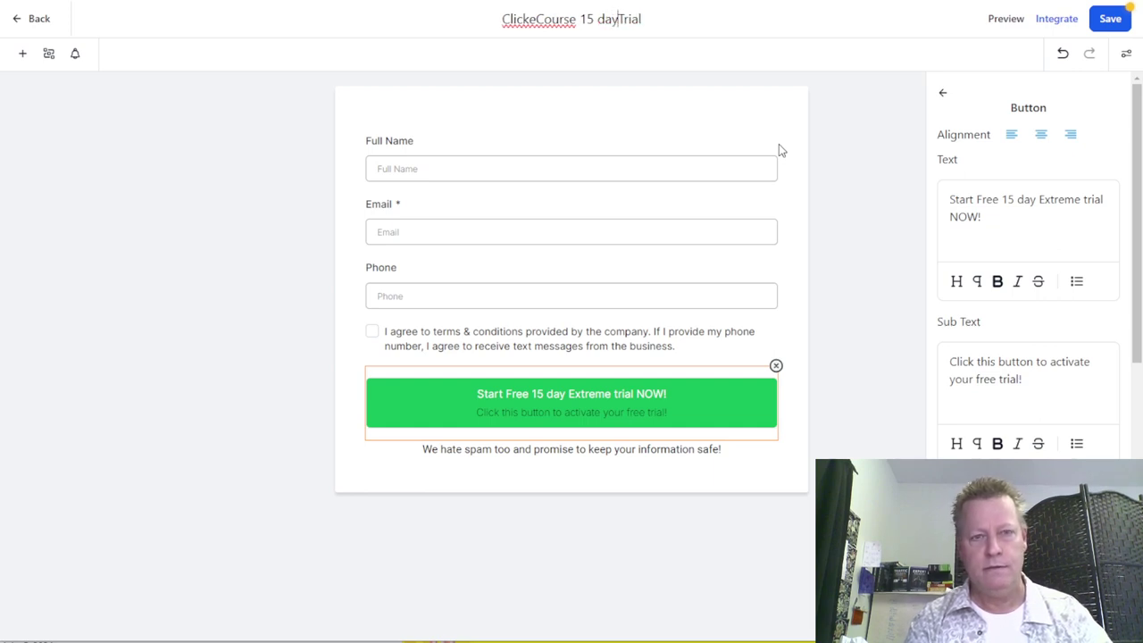
text(eme)
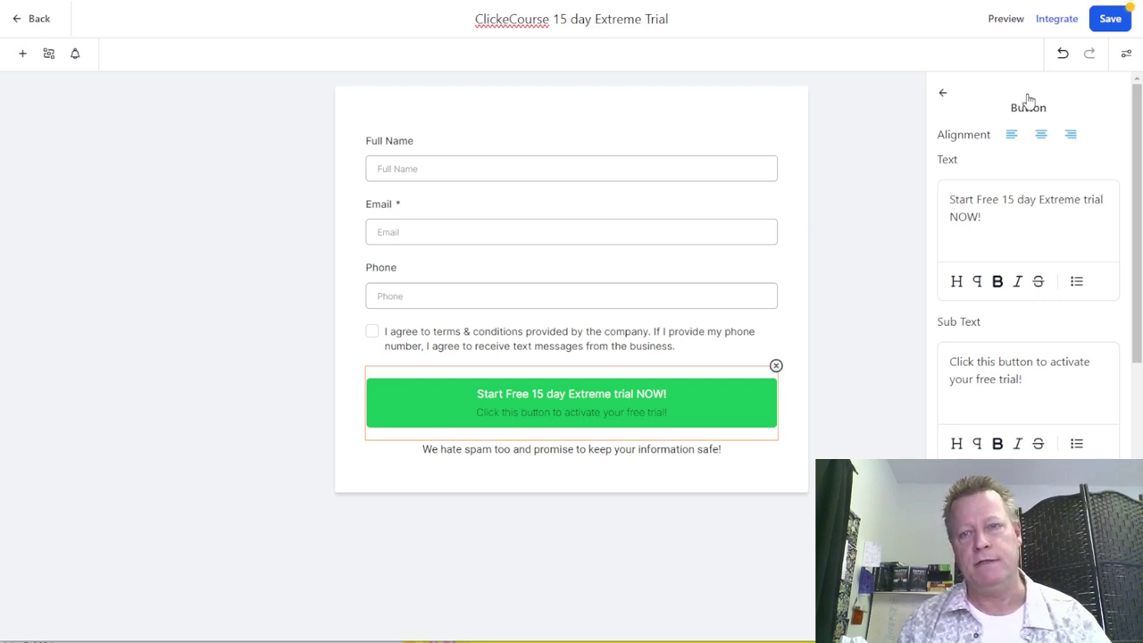
click(875, 133)
click(1110, 19)
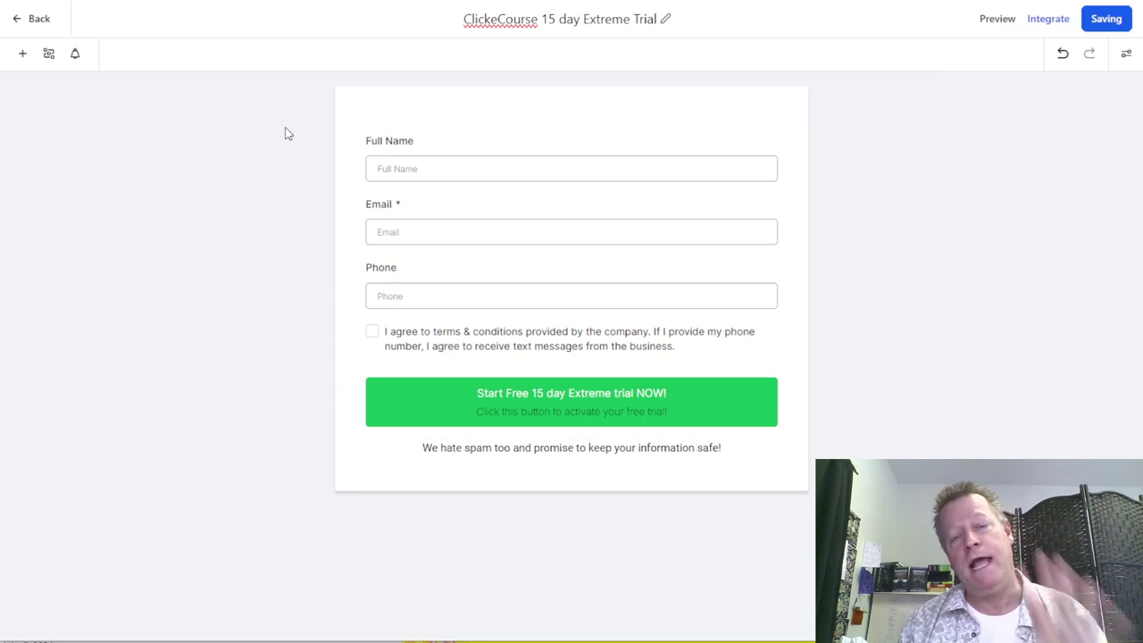
Switch to the Notepad notes to check the checklist's funnel item, and return to the browser.
key(alt+Tab)
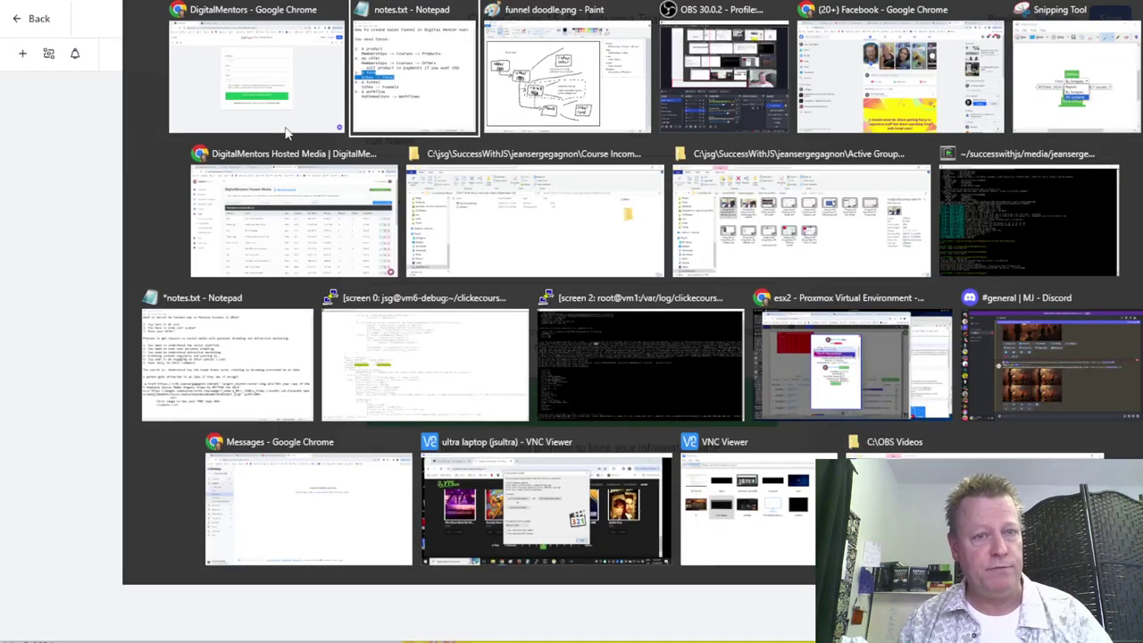
drag(252, 306, 97, 279)
click(150, 337)
drag(279, 360, 87, 334)
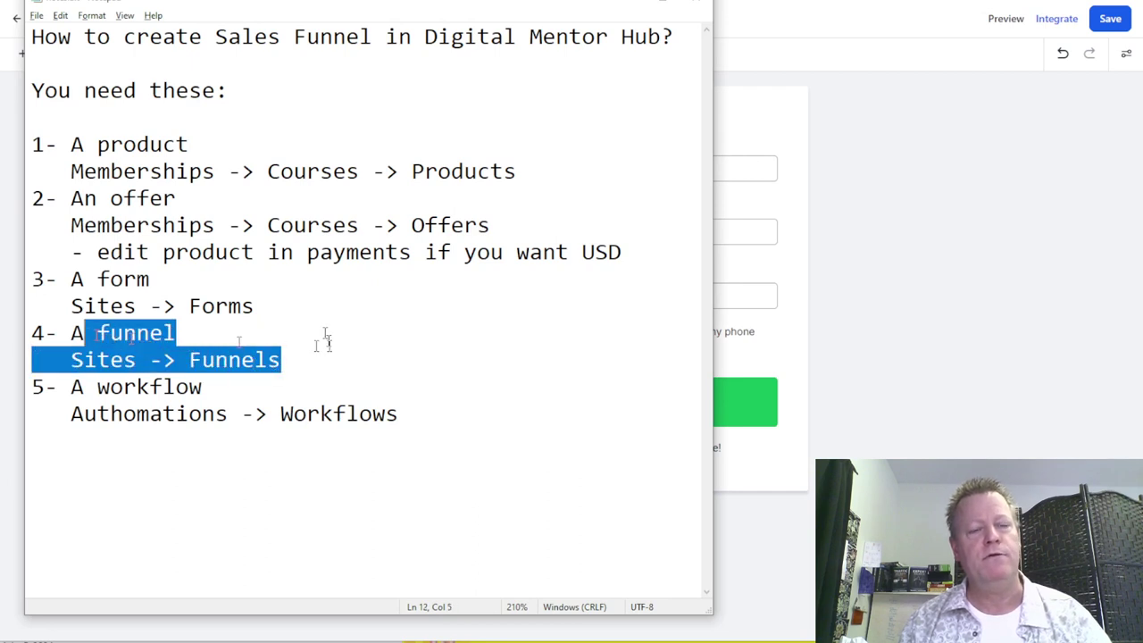
key(alt+Tab)
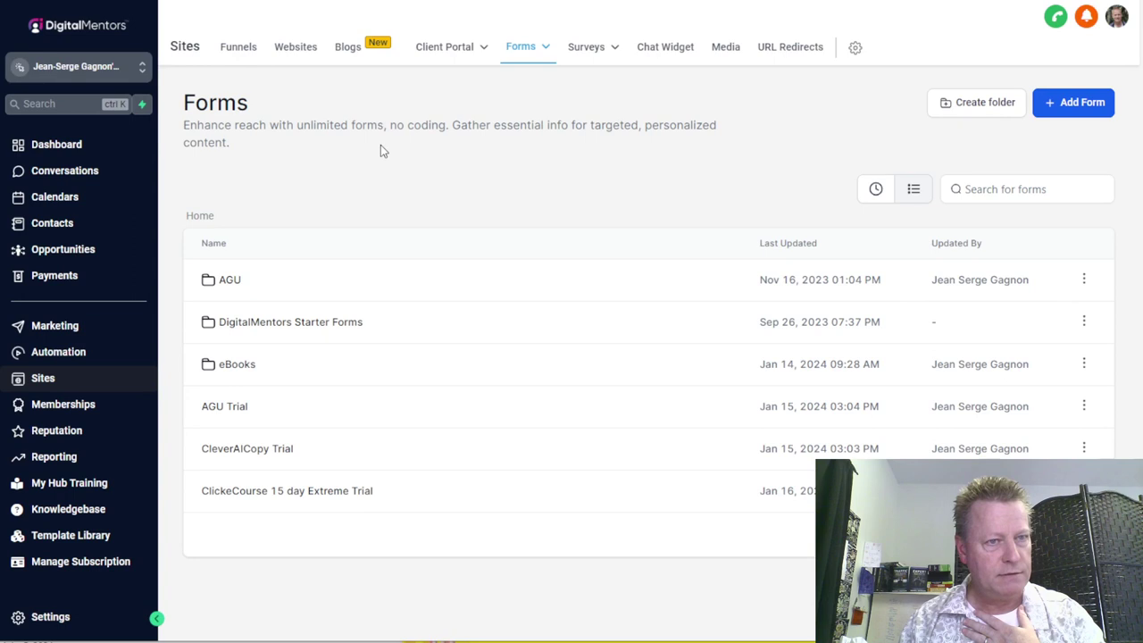
Clone the DM.03 Sales & Checkout Funnel from the DigitalMentors Starter Funnels folder as "Click eCourse 15 day trial + 90 day offer".
click(243, 52)
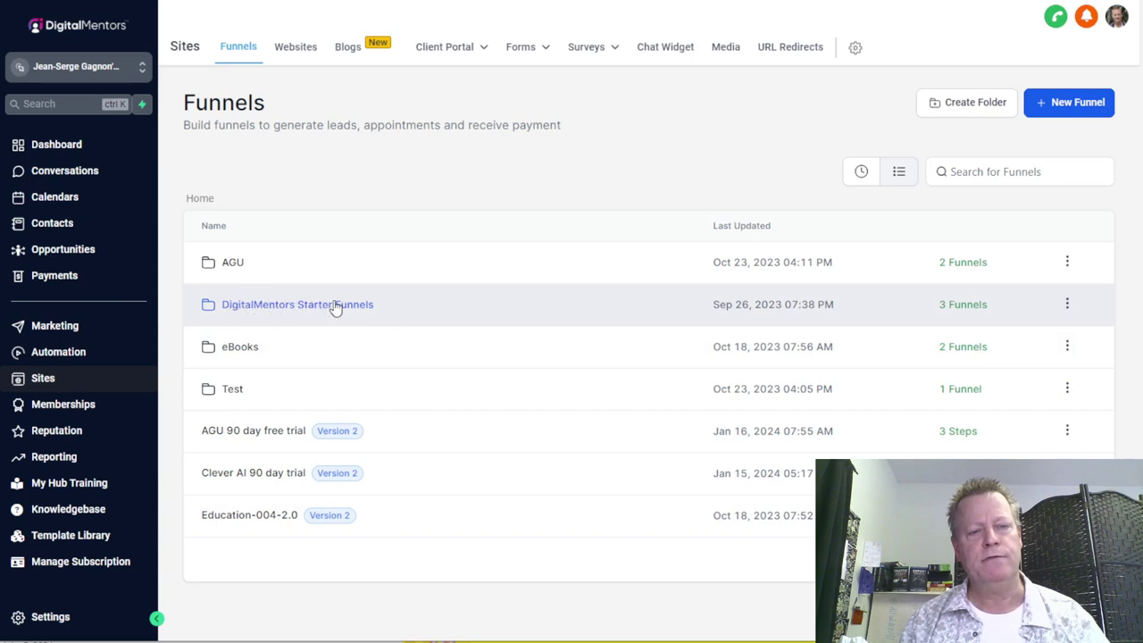
click(485, 318)
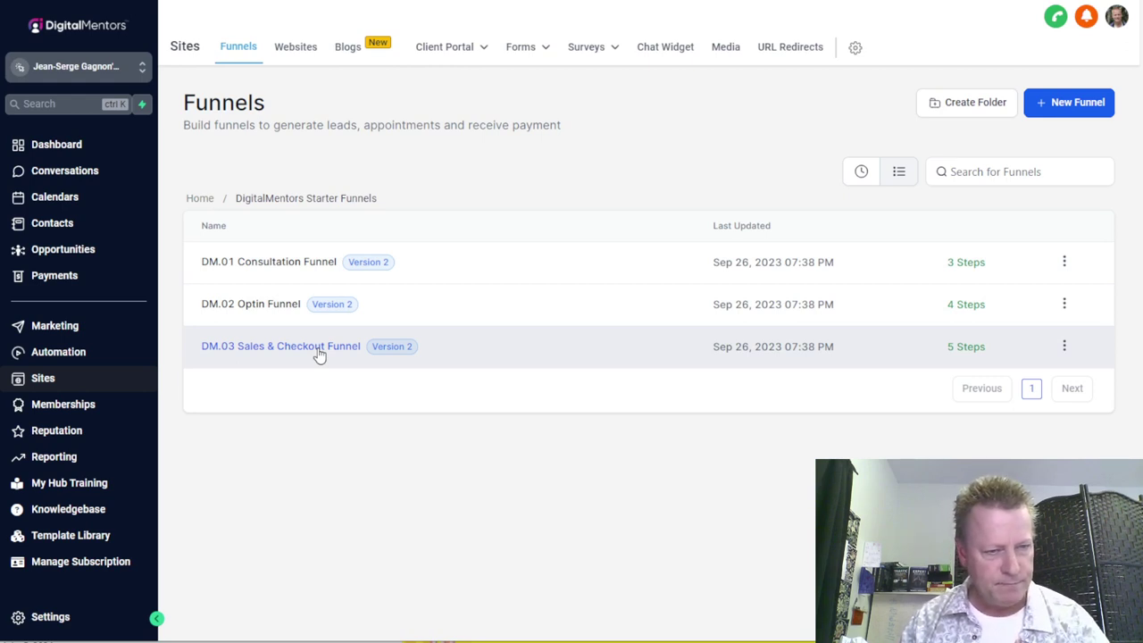
click(1065, 349)
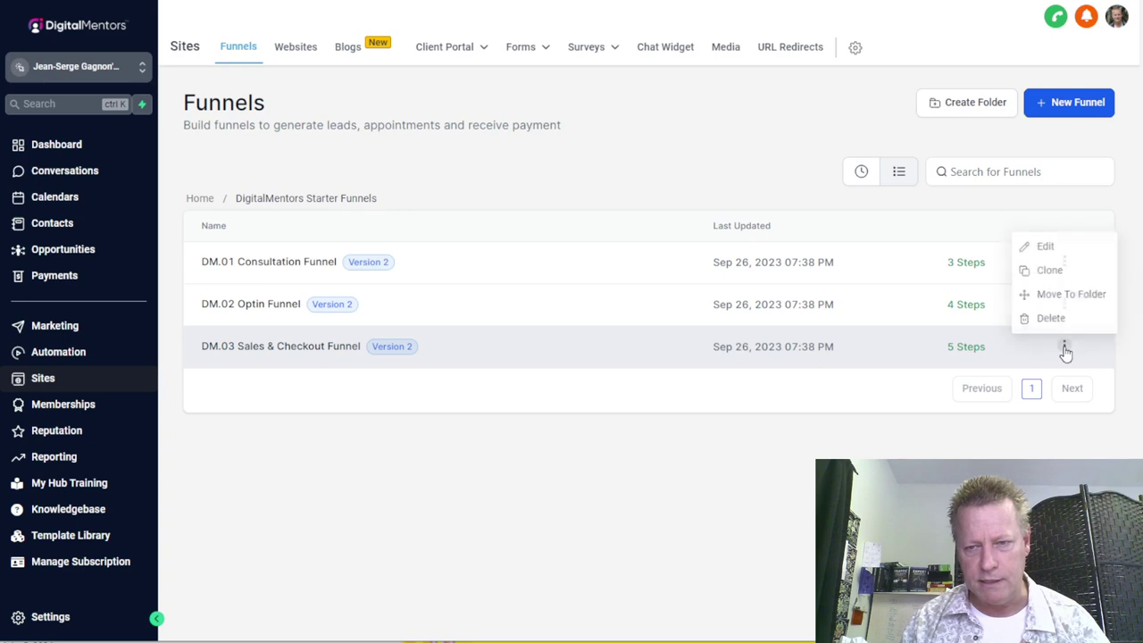
click(1049, 268)
drag(589, 313, 358, 329)
text(Cli)
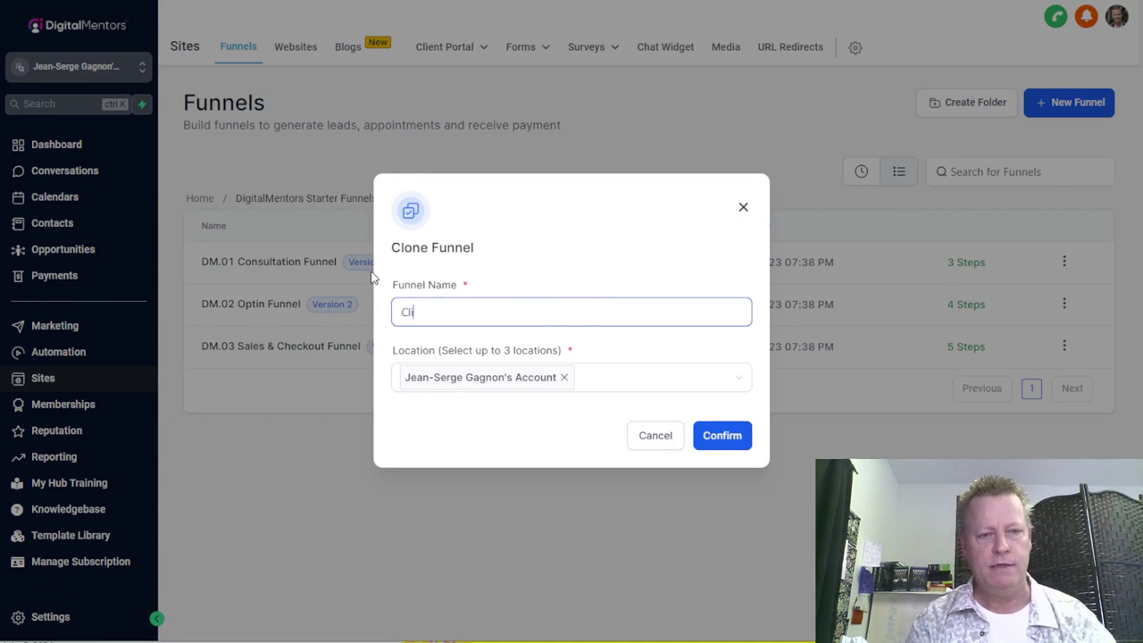
text(ck eCours)
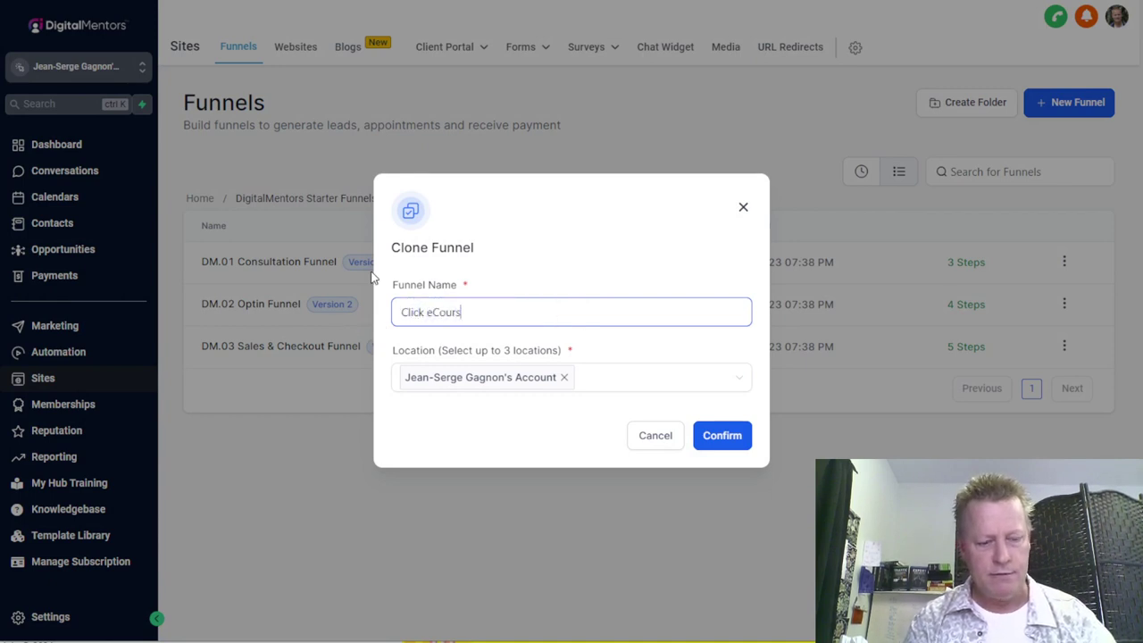
text(e 15 day trial +)
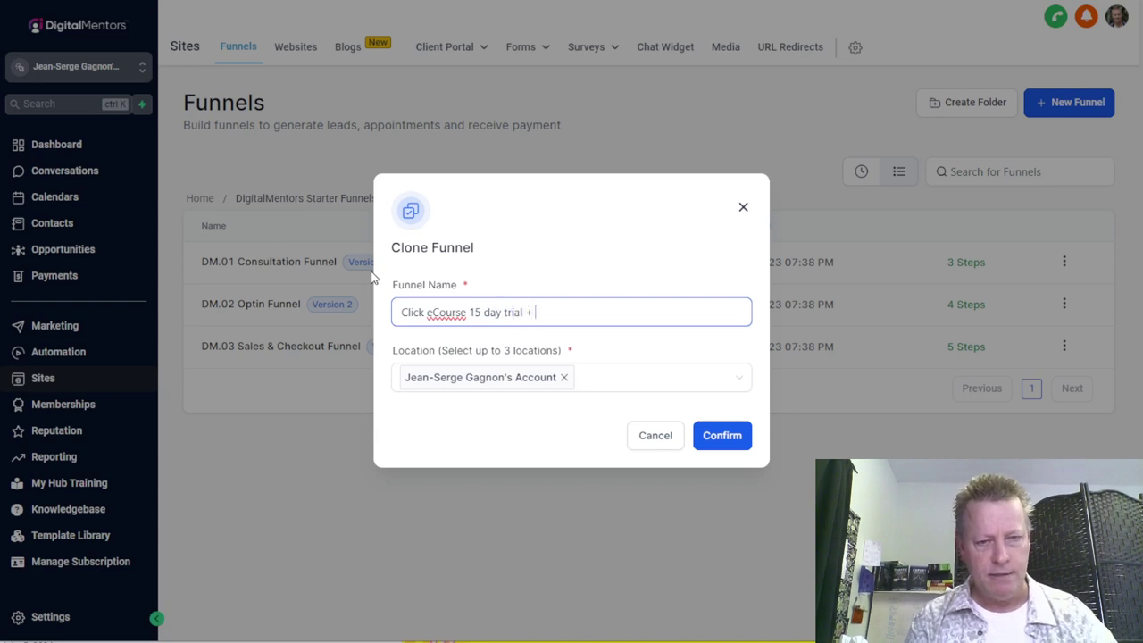
text( 90 day offer)
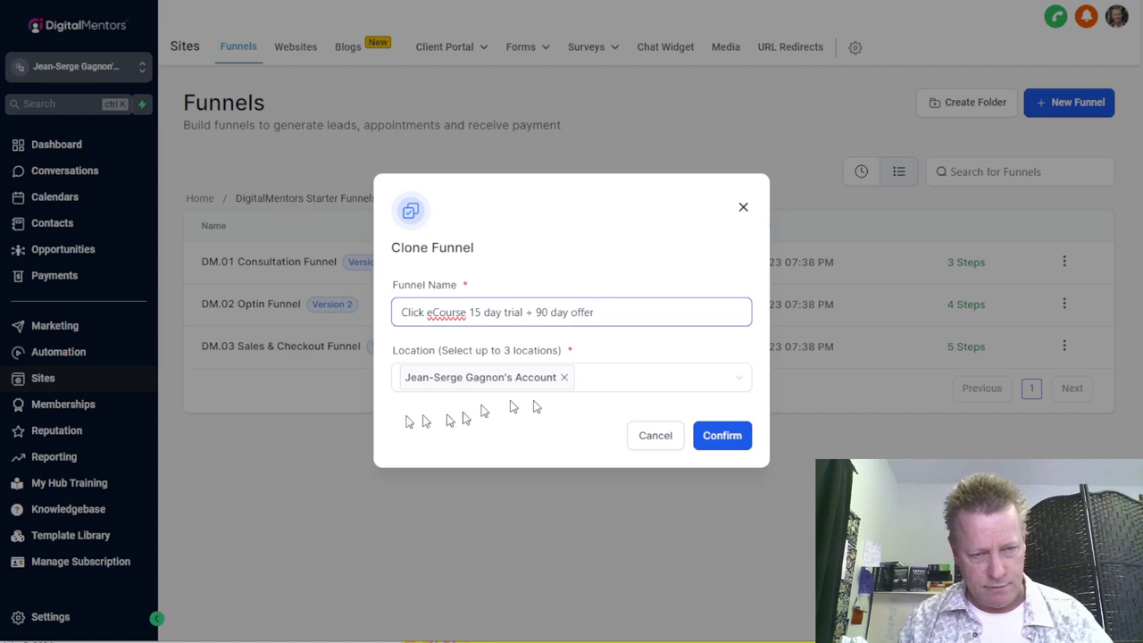
click(714, 437)
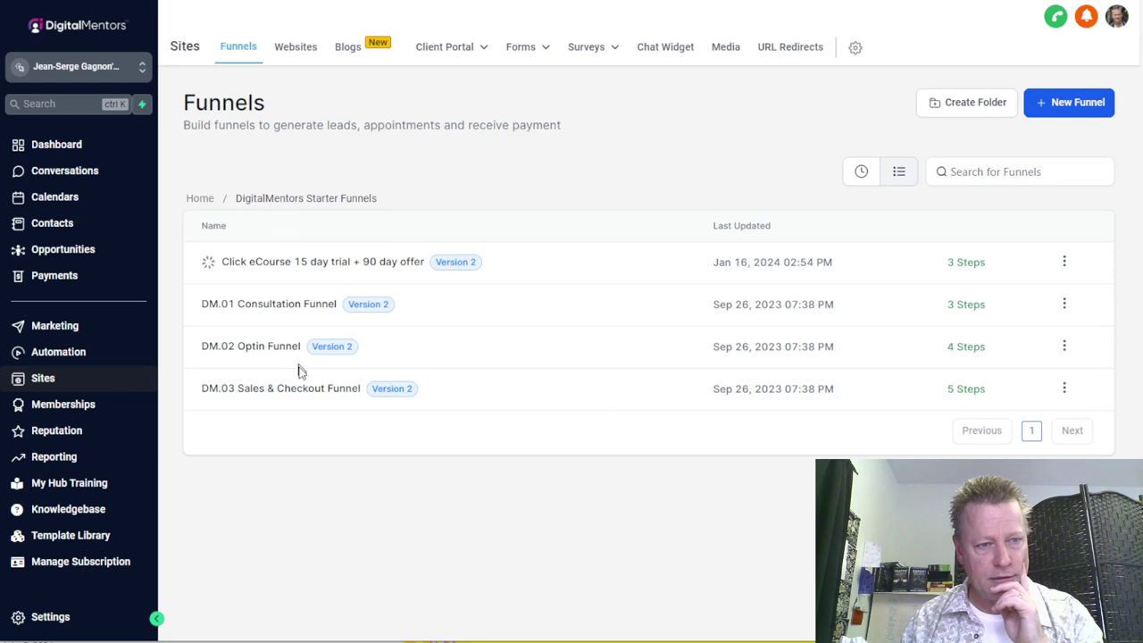
Move the cloned Click eCourse funnel to the root folder and return to the main funnels list.
click(1064, 390)
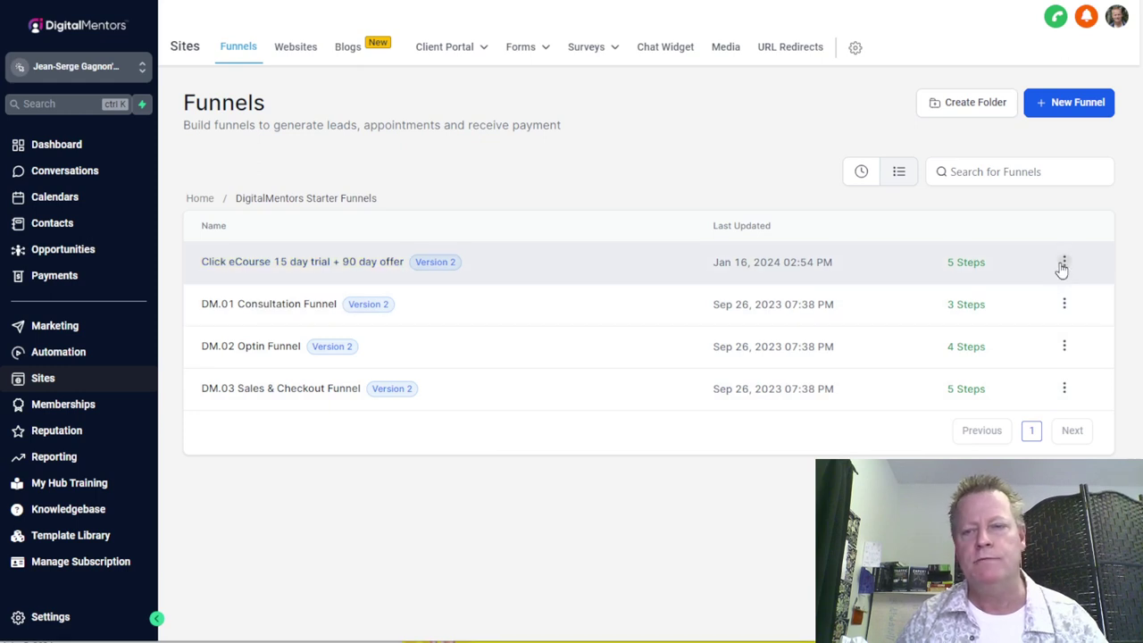
click(1063, 263)
click(1075, 210)
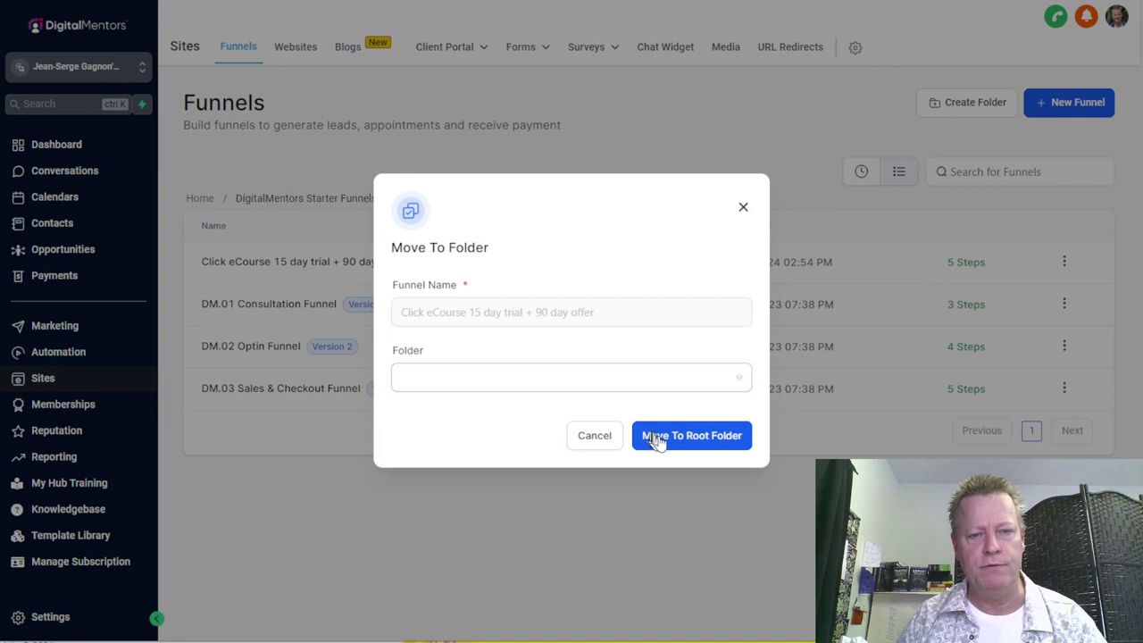
click(690, 436)
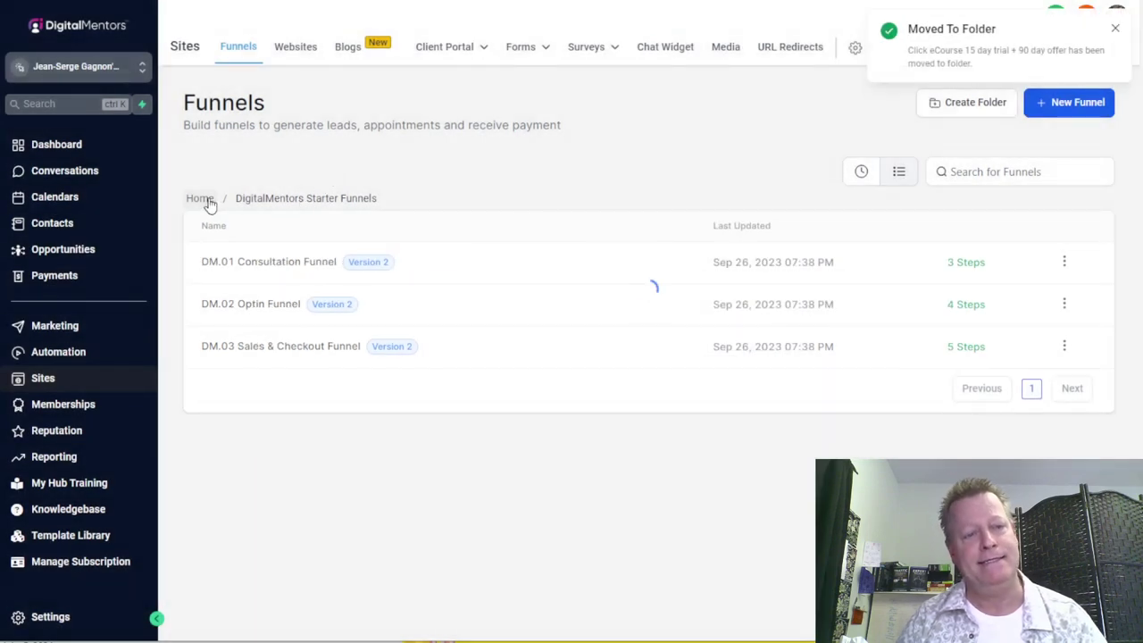
click(202, 199)
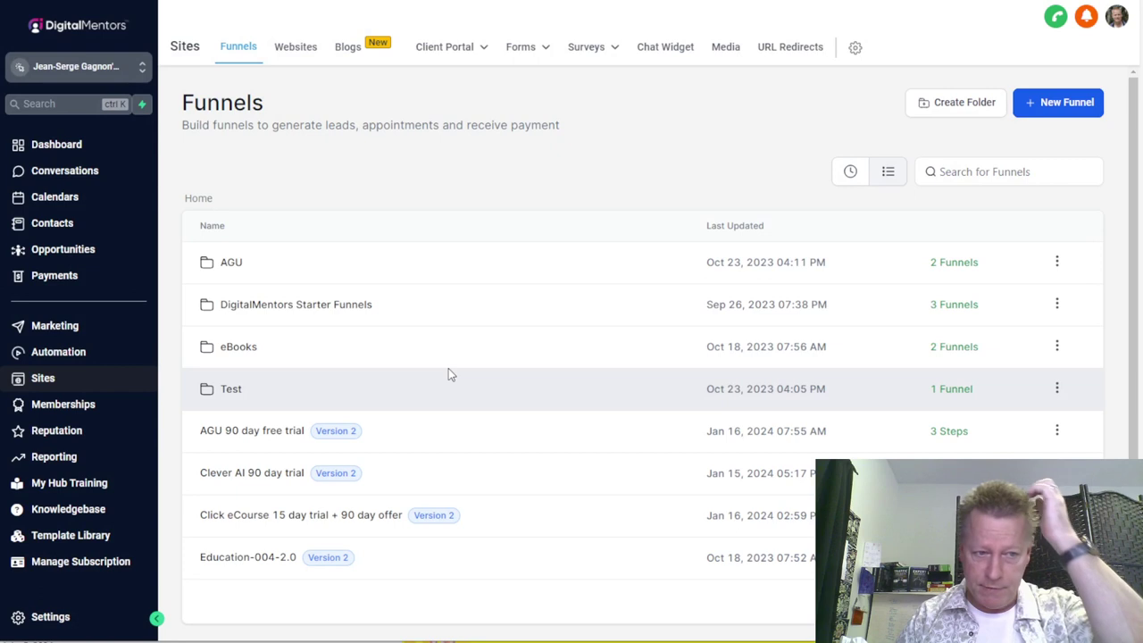
Switch to the funnel doodle in Paint to review the funnel steps, and return to the browser.
key(alt+Tab)
key(alt+Tab)
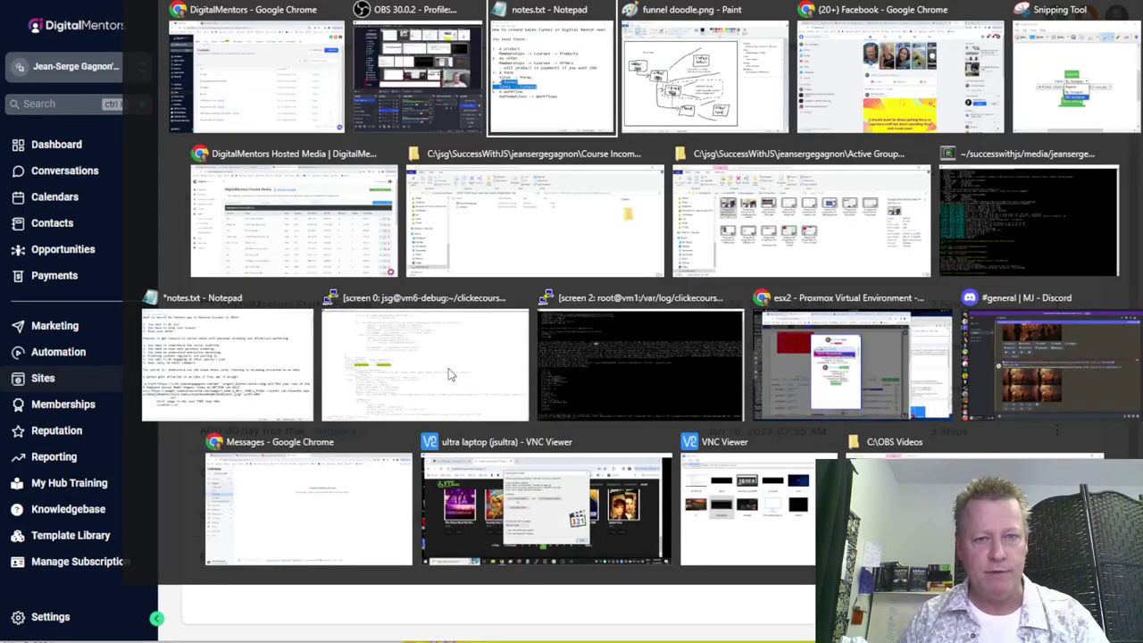
key(alt+Tab)
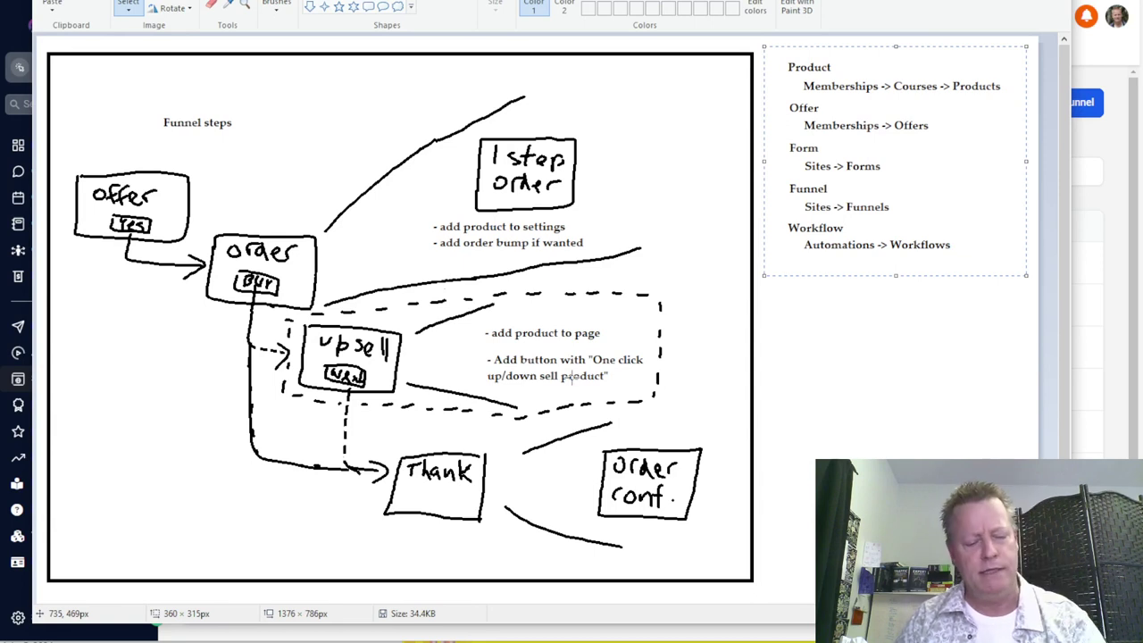
key(alt+Tab)
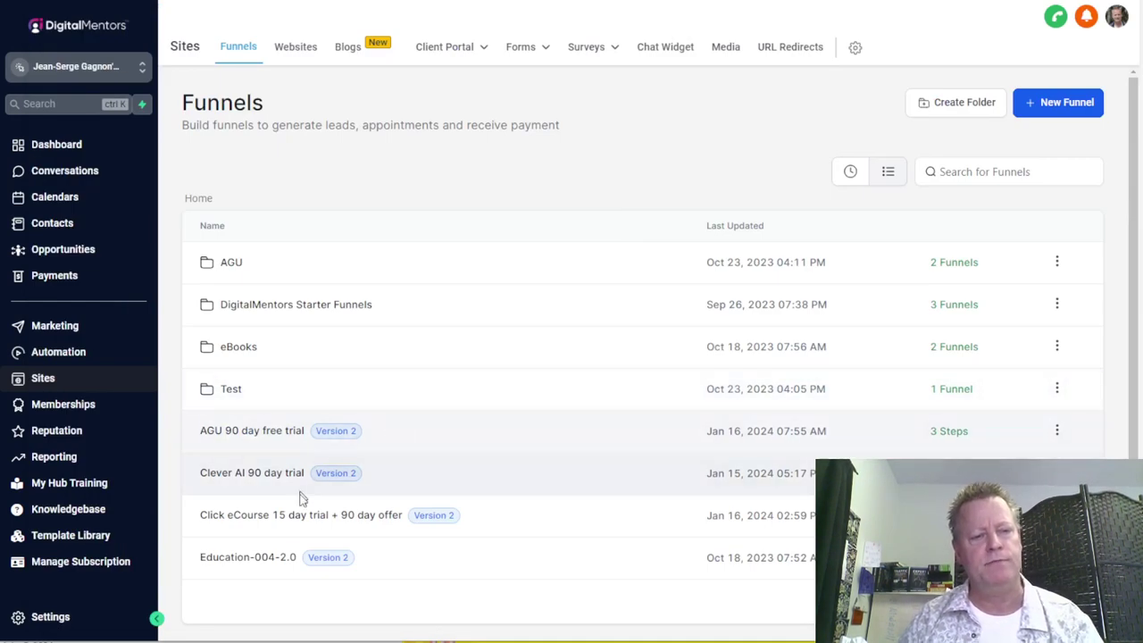
Open the cloned funnel's Offer Sales Page for editing and replace its headline with "Get free 15 day trial of Extreme plan!".
click(317, 516)
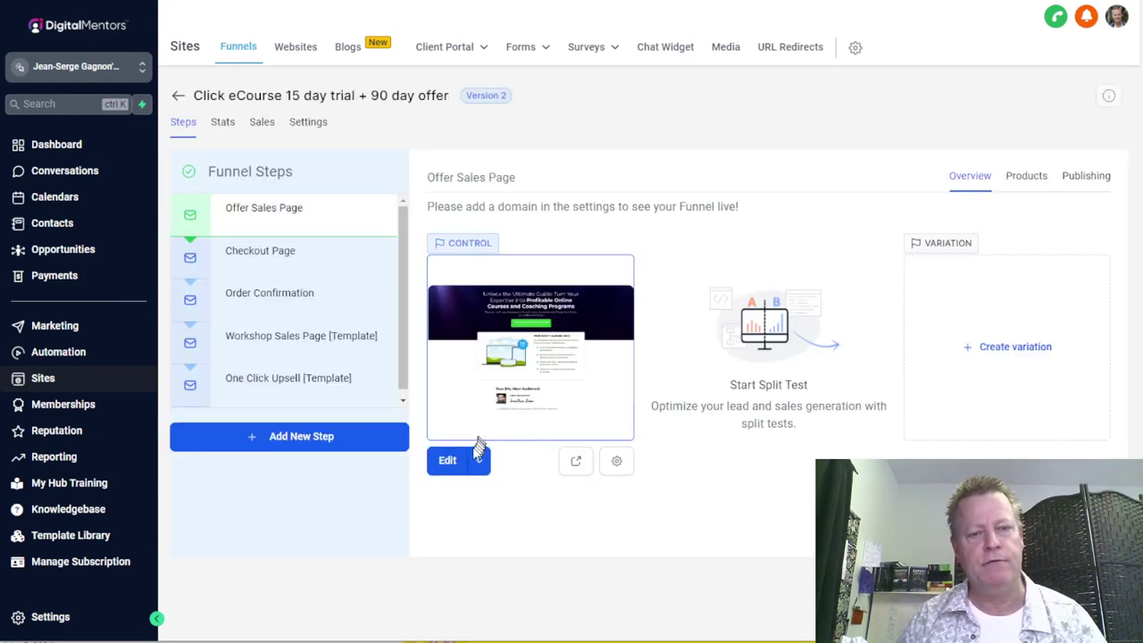
click(579, 366)
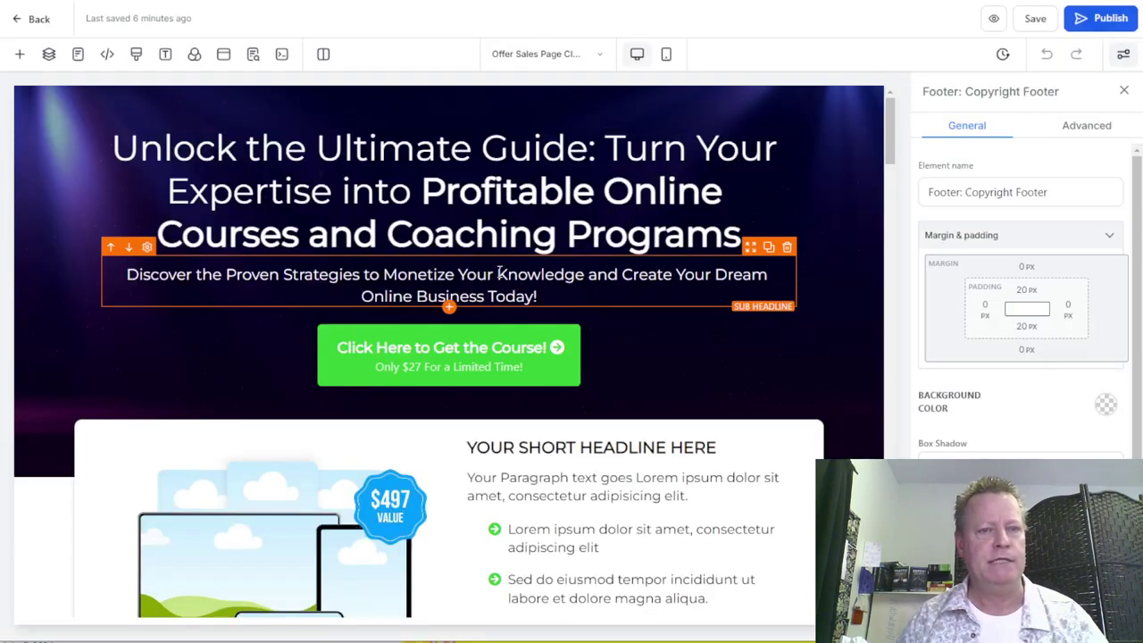
click(482, 191)
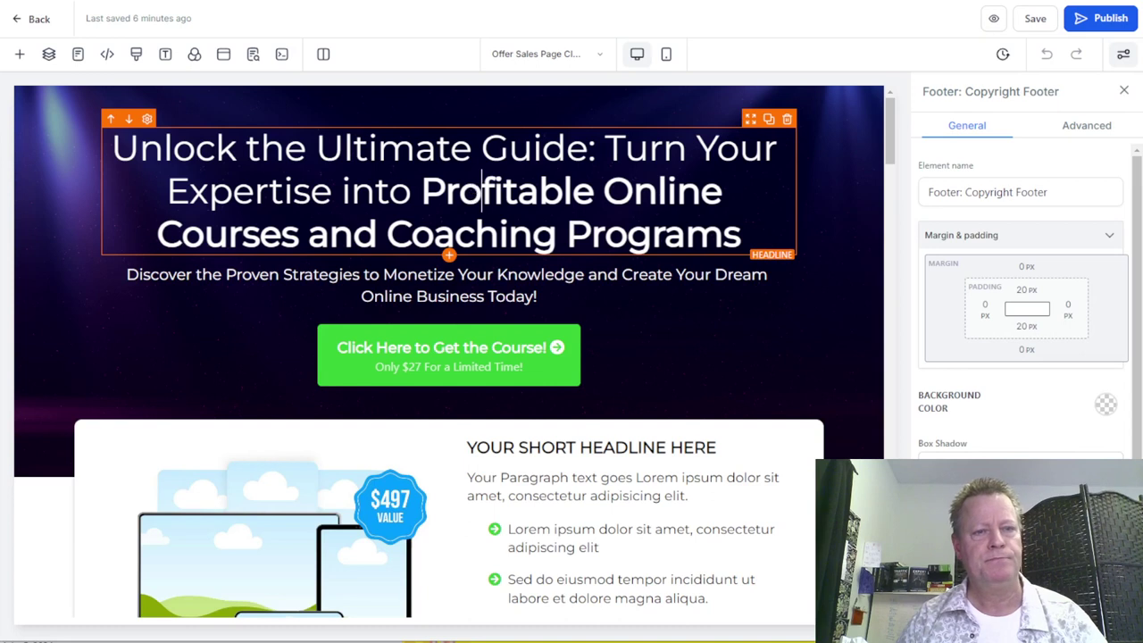
triple_click(512, 234)
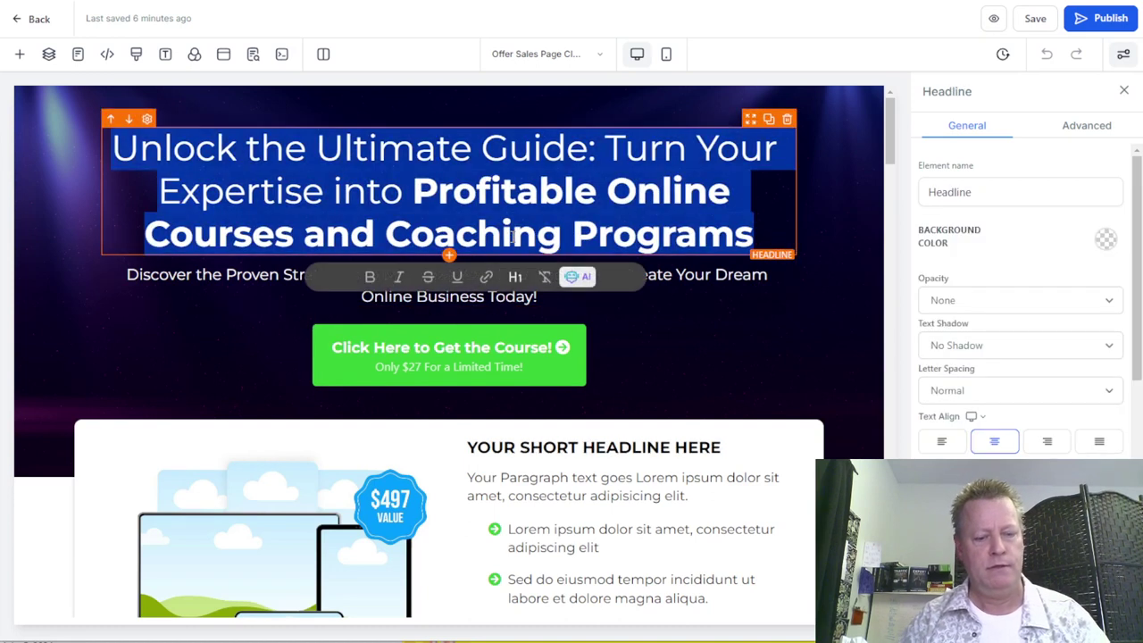
text(Get frr)
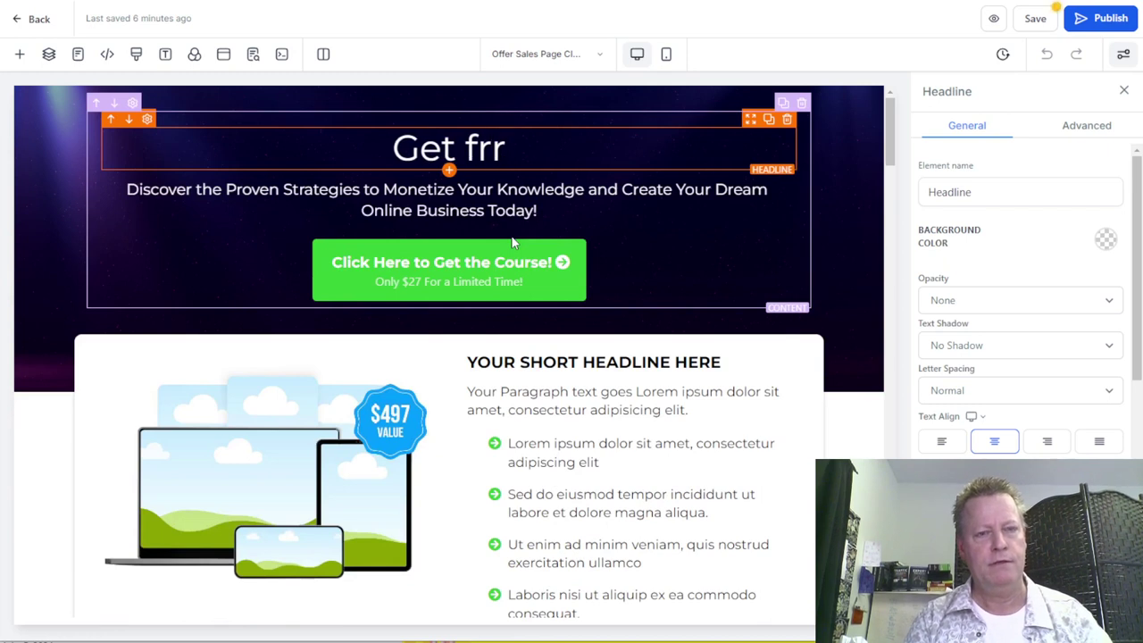
key(BackSpace)
text(ee)
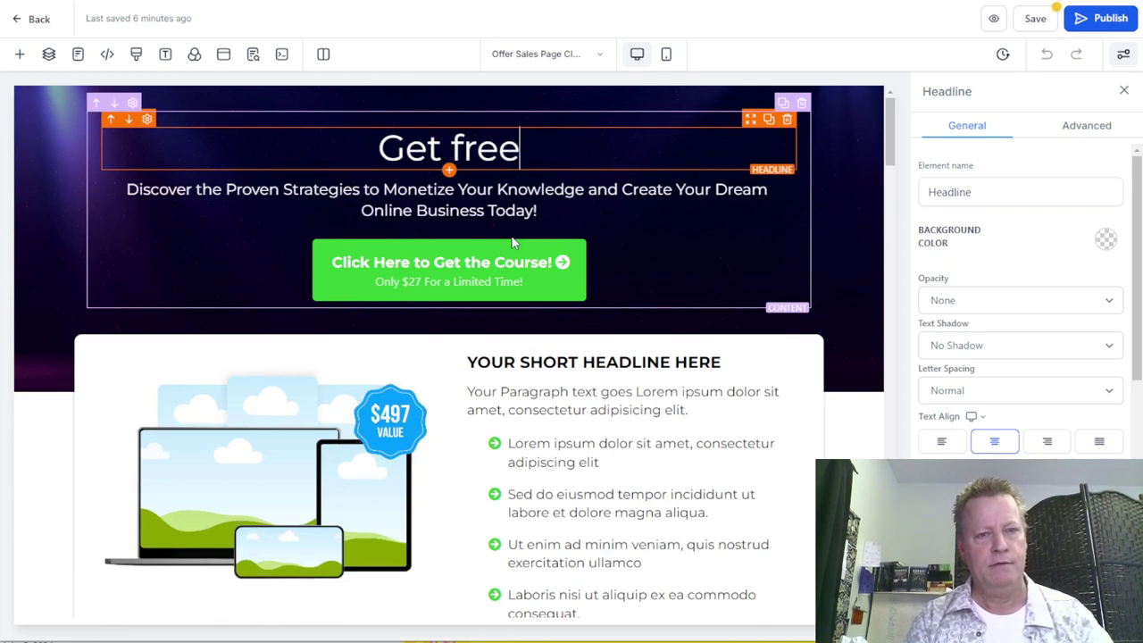
text( 15 day tria)
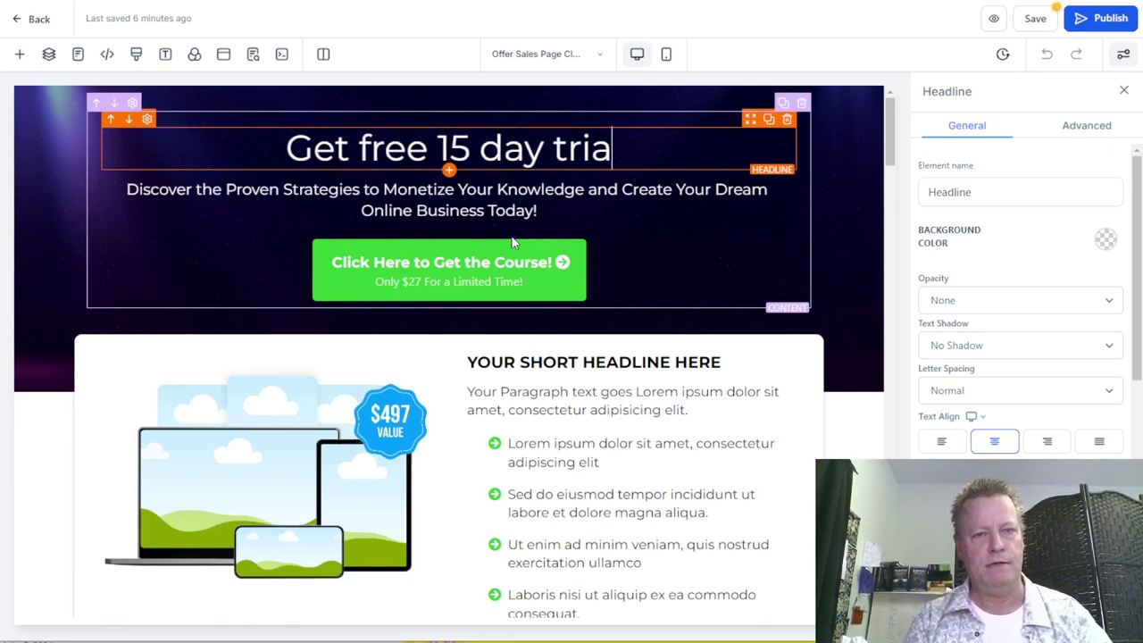
text(l)
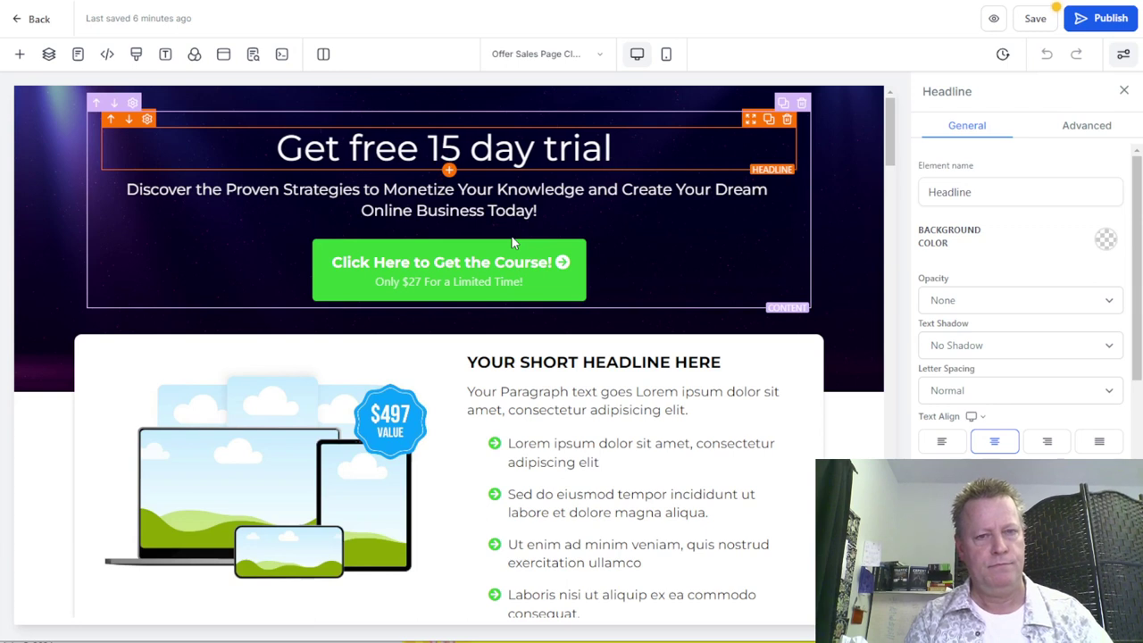
text( of Extr)
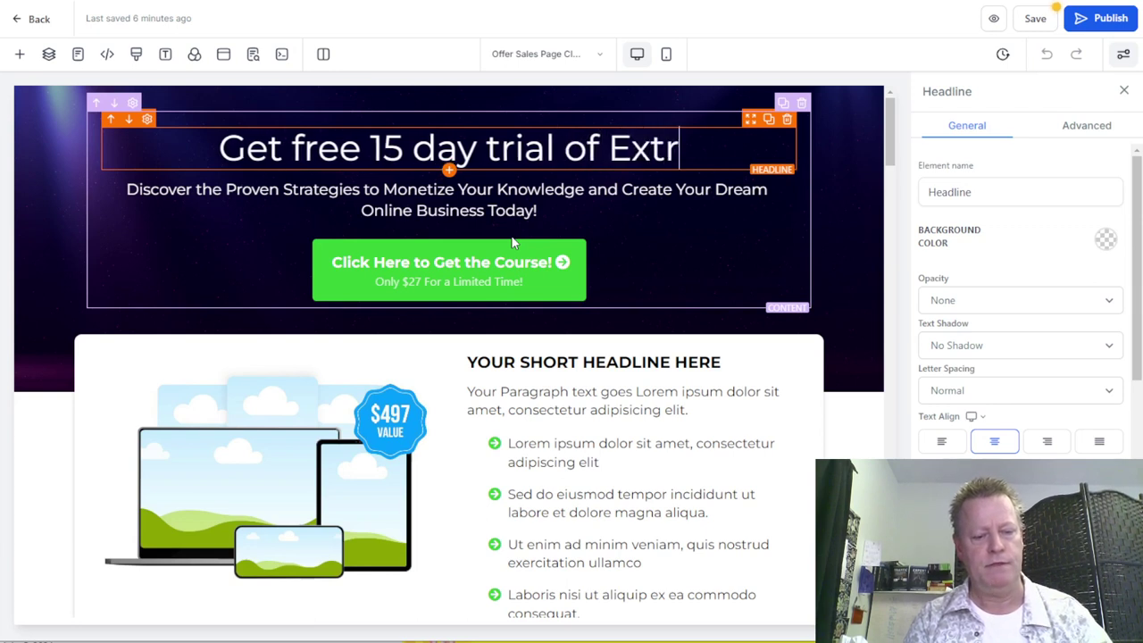
text(eme p)
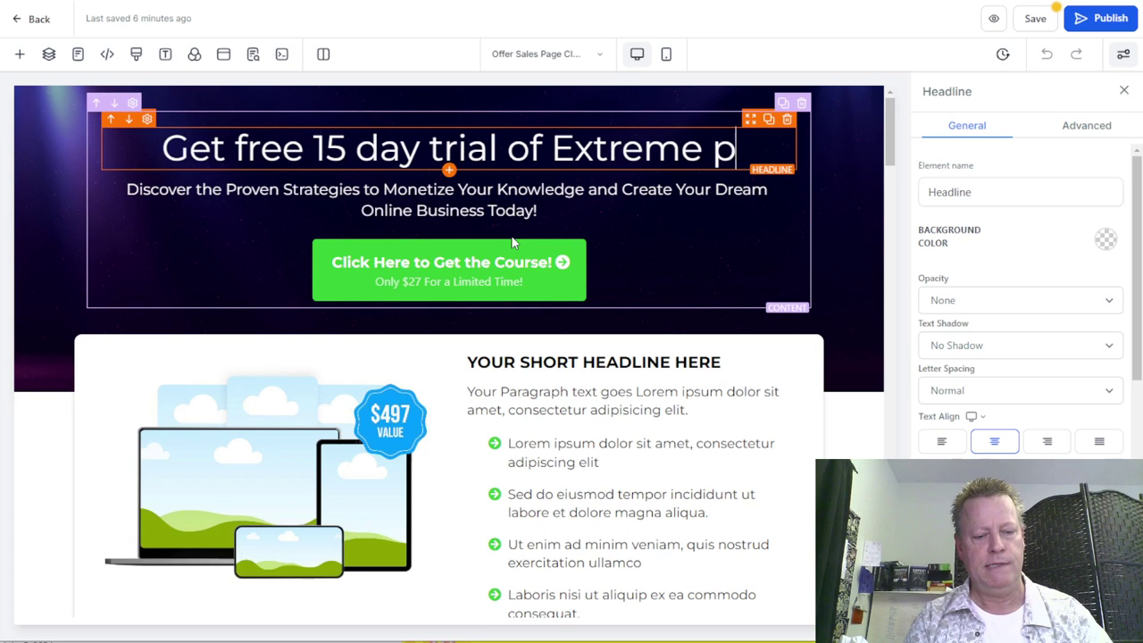
text(lan!)
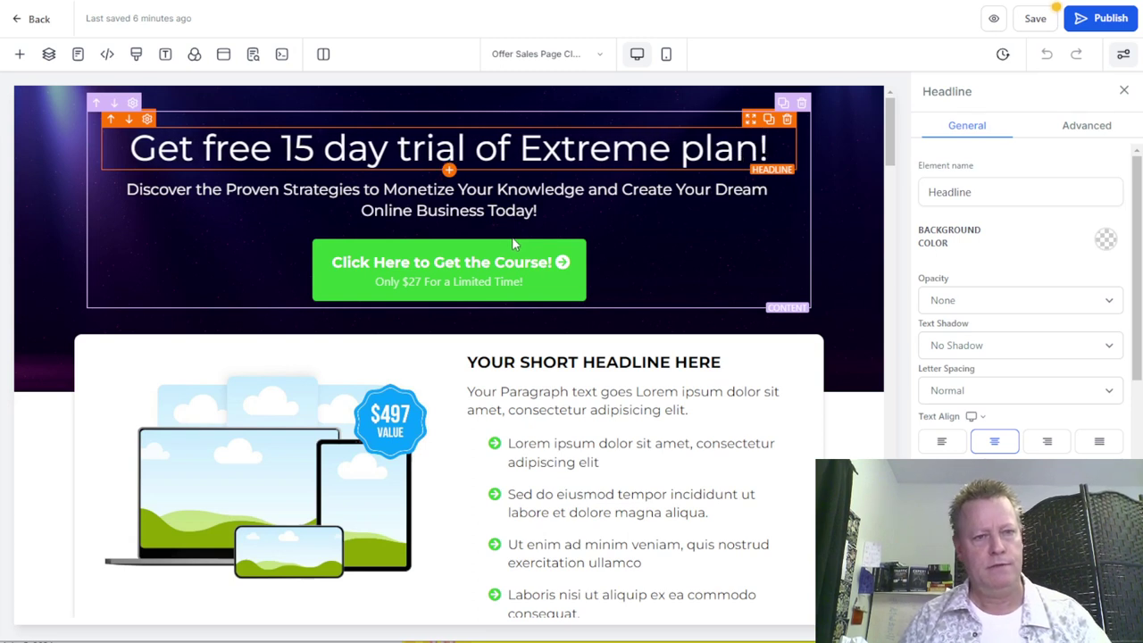
Replace the sub headline with "Free Click eCourse account for 15 days instead of free account".
click(386, 204)
triple_click(409, 205)
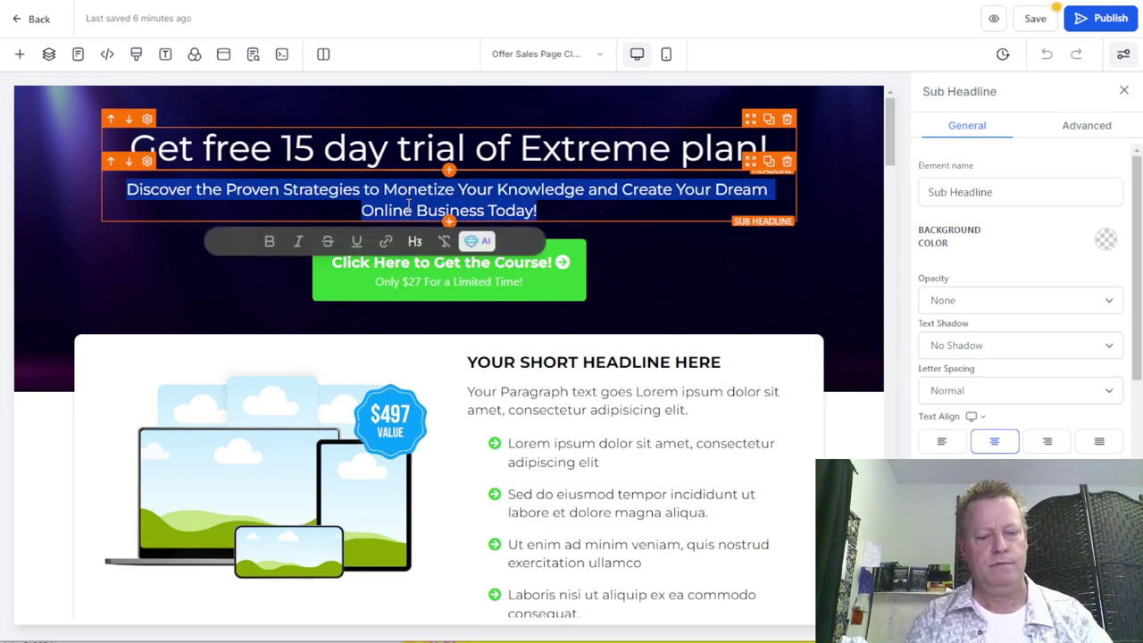
text(Free Click eCourse av)
key(BackSpace)
text(ccount for )
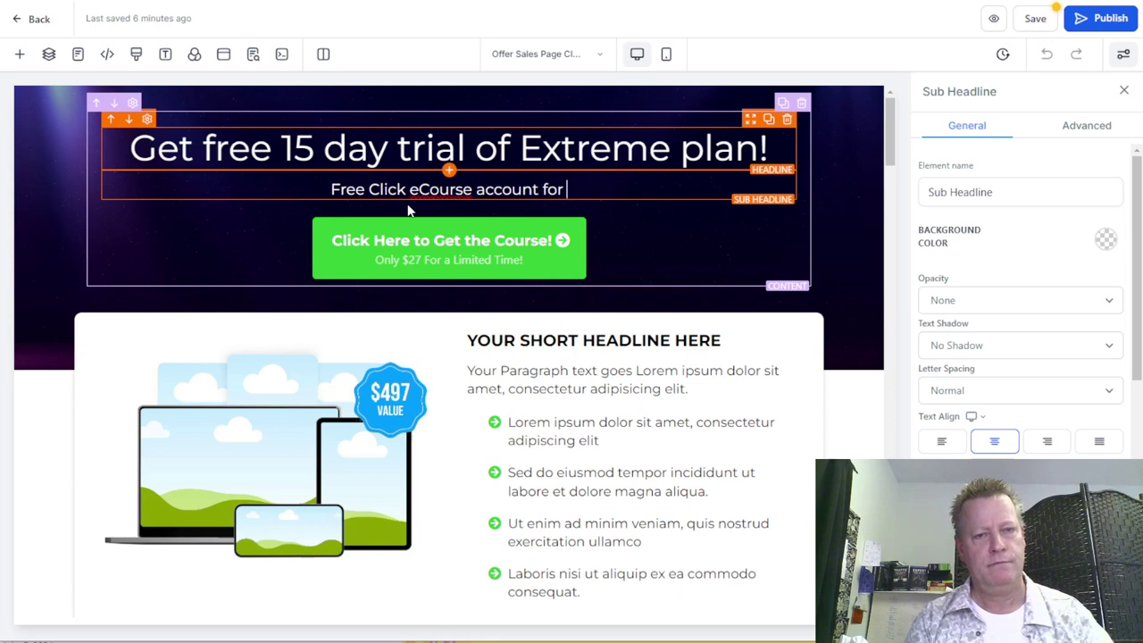
text(15 days)
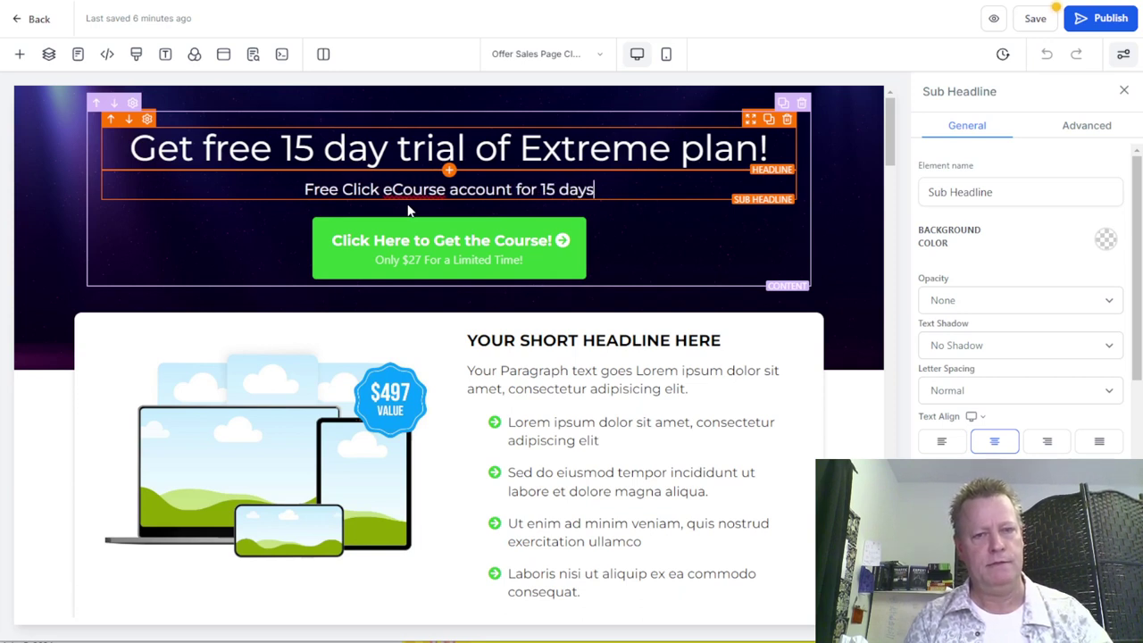
text( instea)
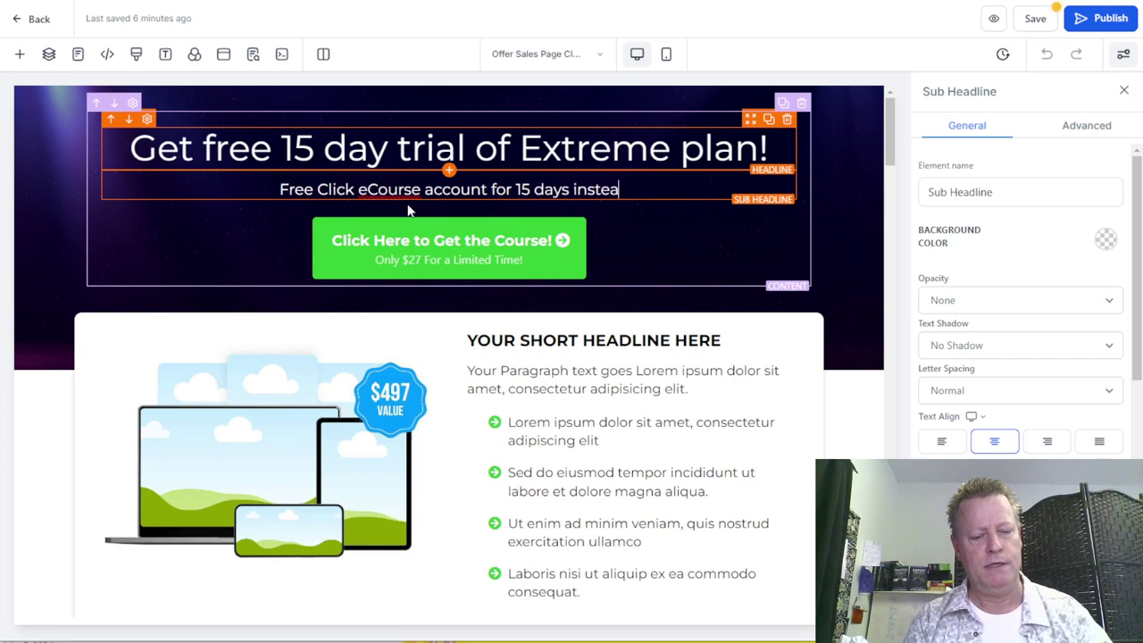
text(d of f)
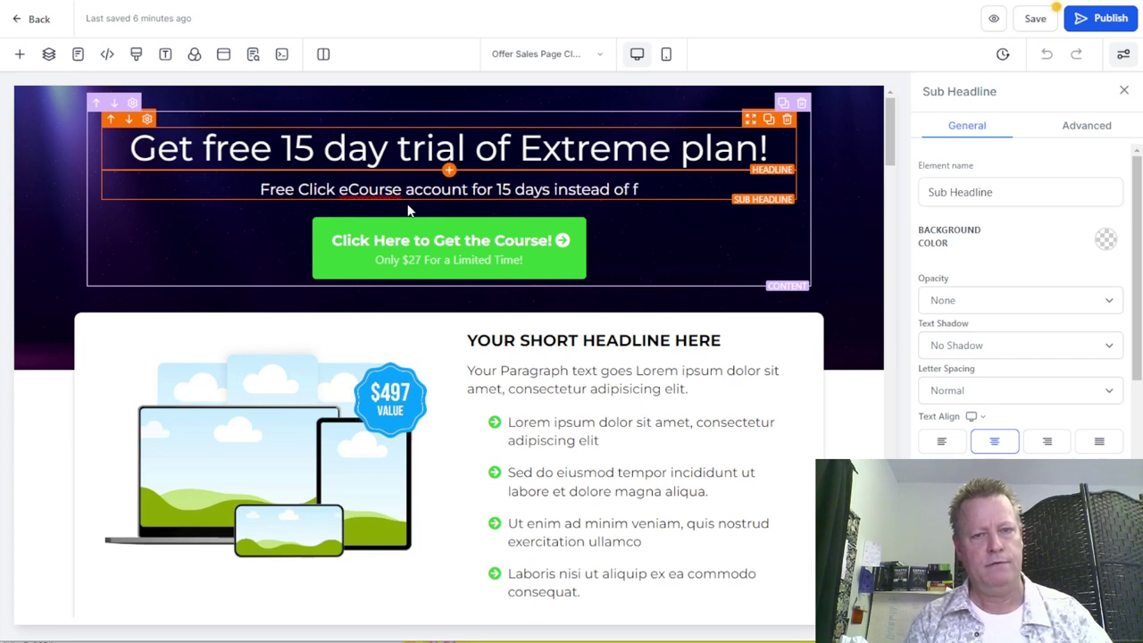
text(ree account)
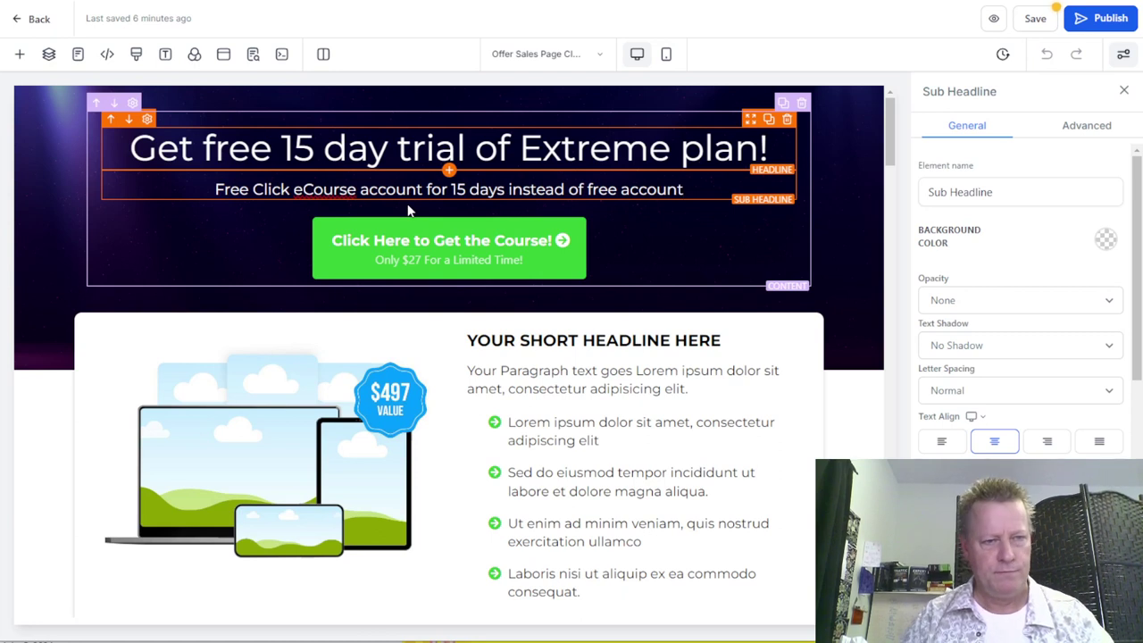
Reword the sub headline to "Free Extreme plan Click eCourse account for 15 days!".
click(250, 190)
text(Extreme F)
key(BackSpace)
text(plan)
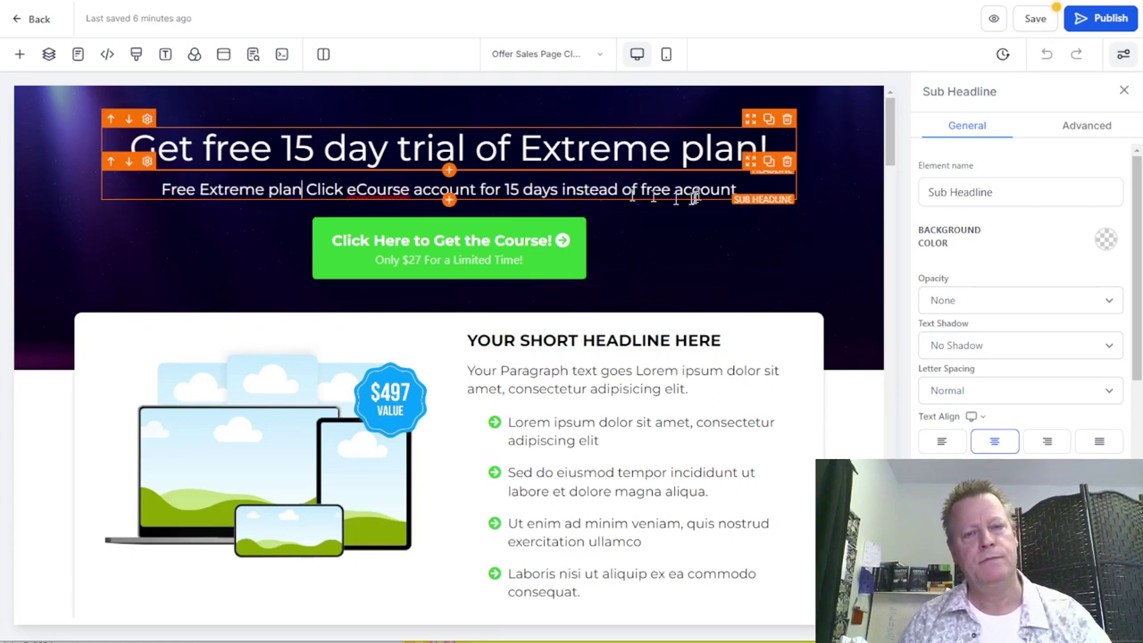
drag(738, 189, 565, 193)
key(BackSpace)
key(BackSpace)
text(!)
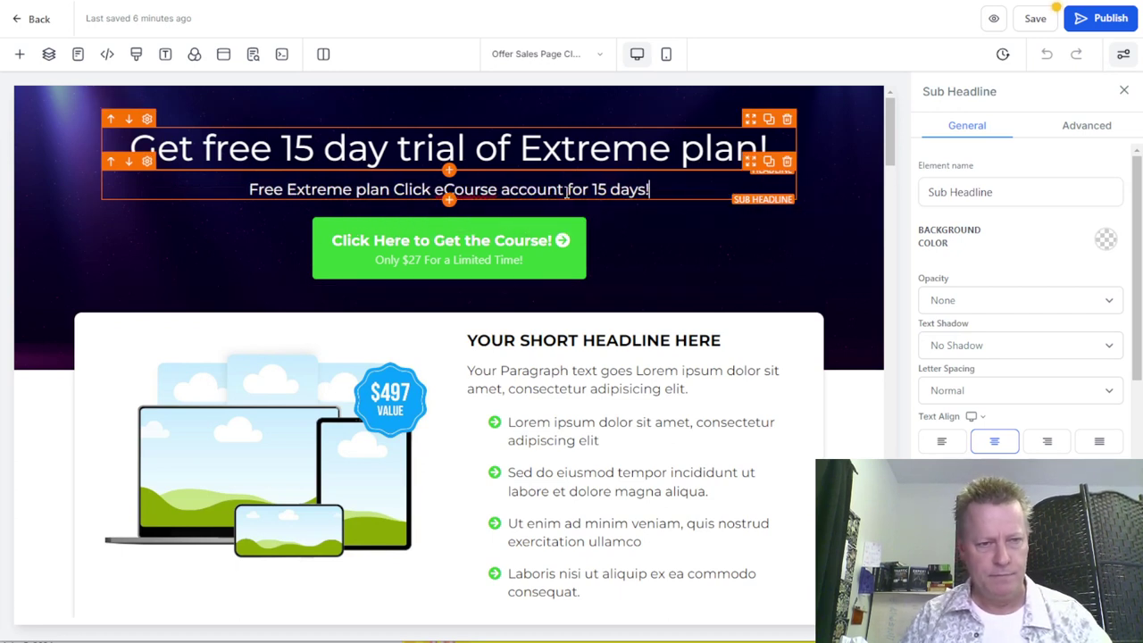
Change the main text of the green call-to-action button to "Click to activate!".
click(482, 251)
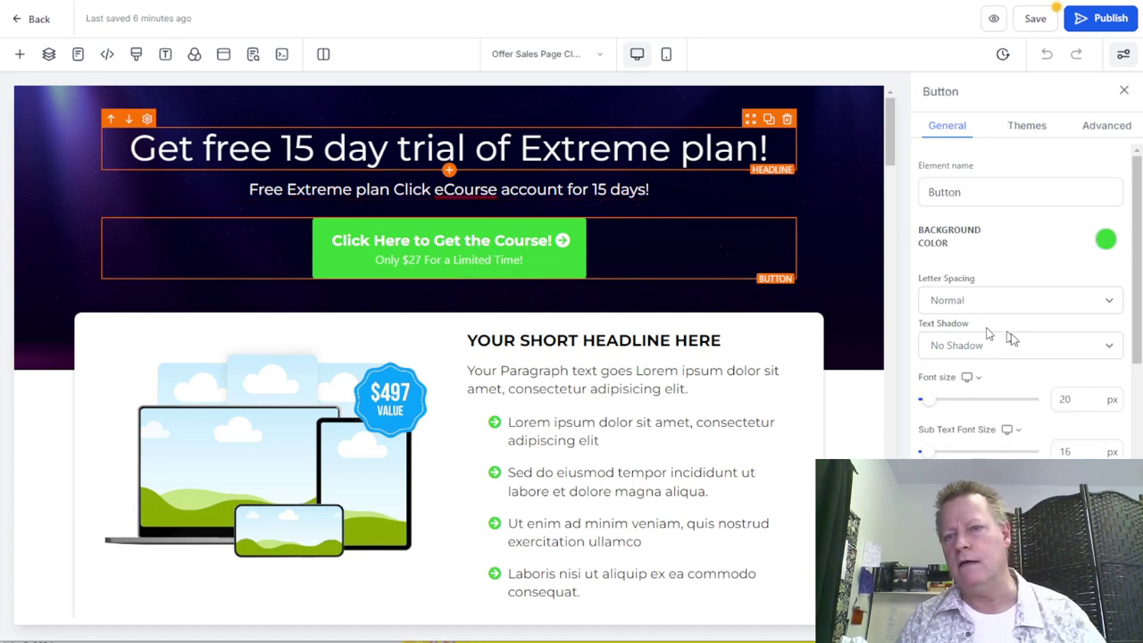
scroll(1018, 348, down, 3)
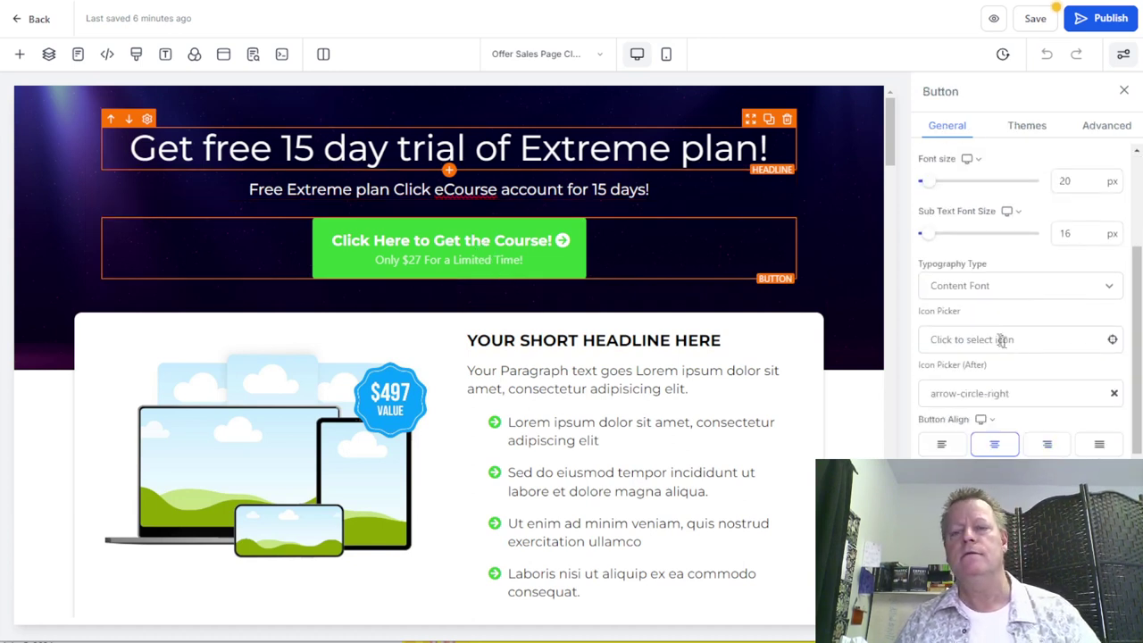
scroll(1006, 344, down, 5)
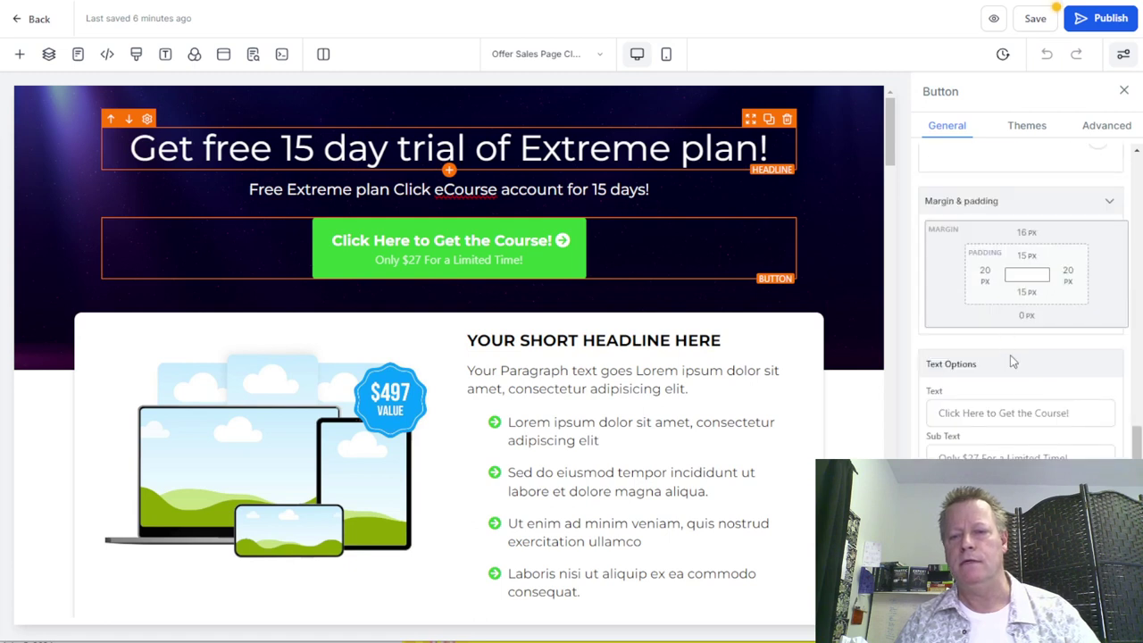
drag(1071, 414, 920, 423)
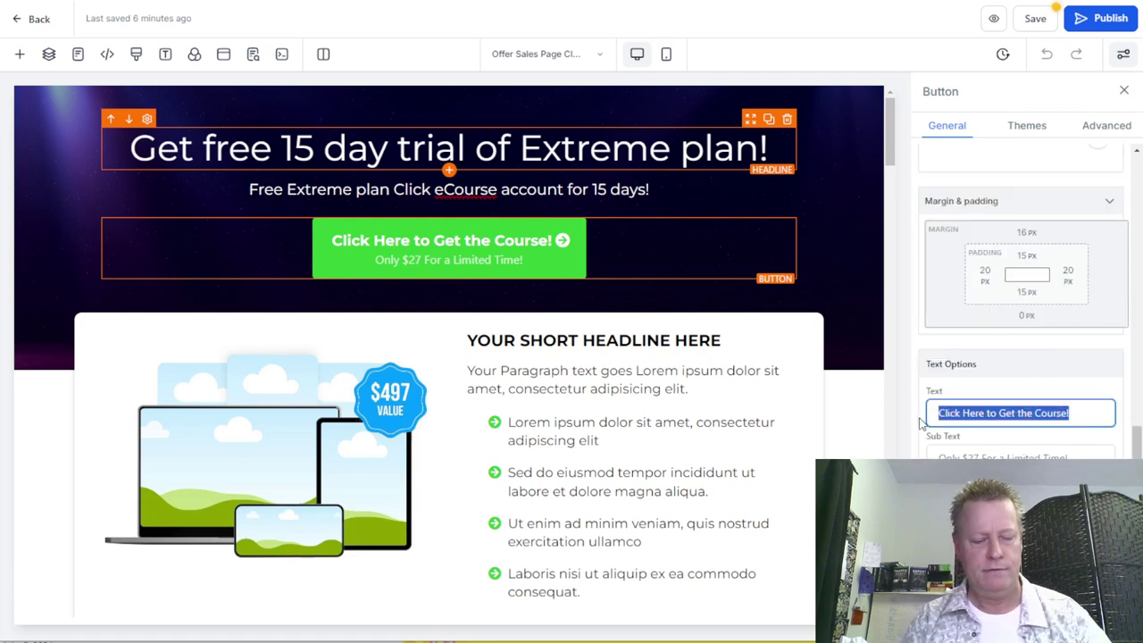
text(Click to)
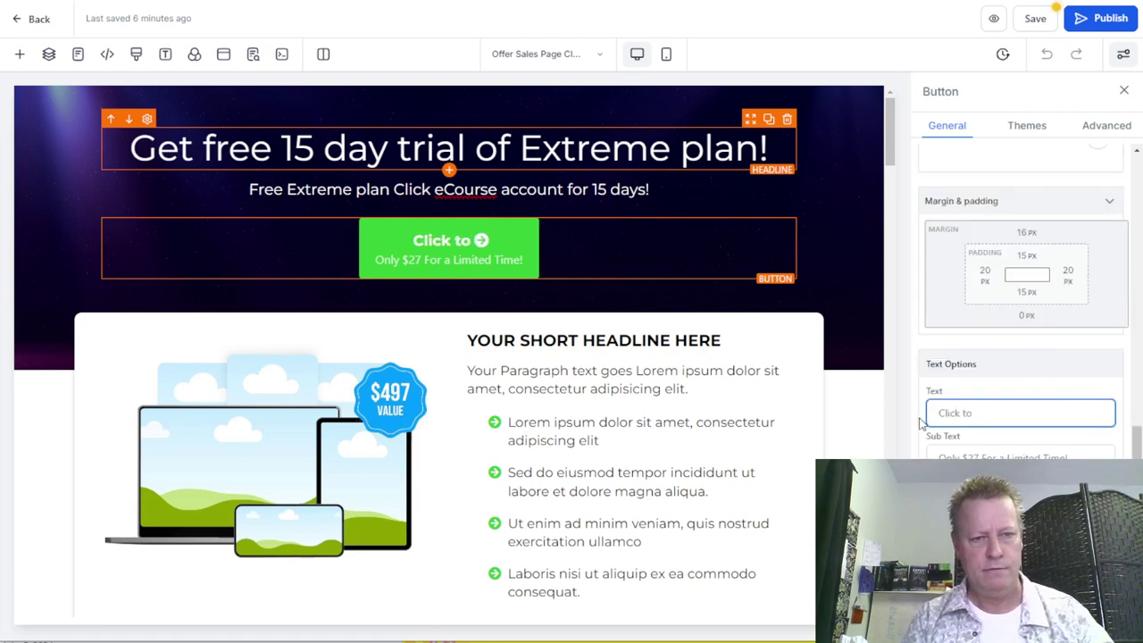
text( activate!)
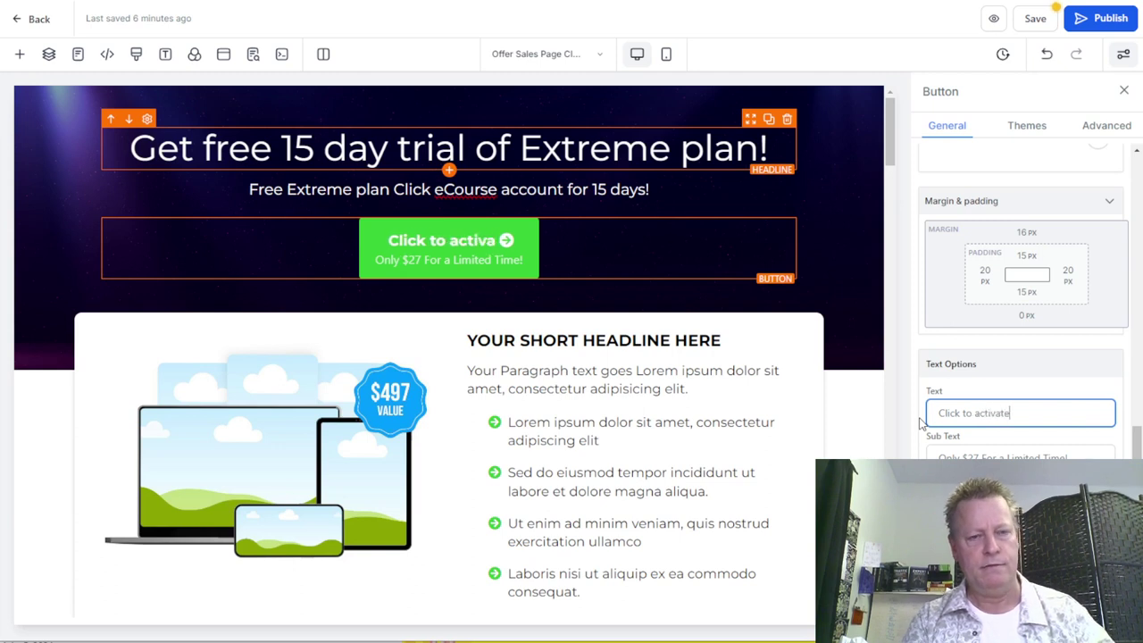
key(Tab)
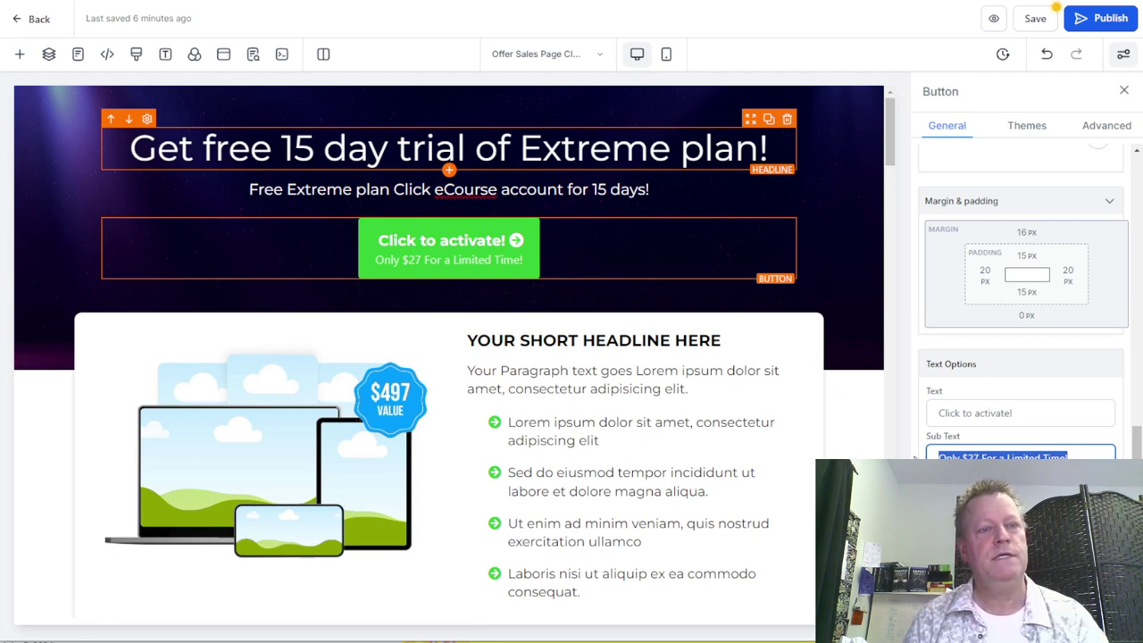
Change the trial length to 90 days in both the headline and the sub headline.
double_click(300, 149)
text(90)
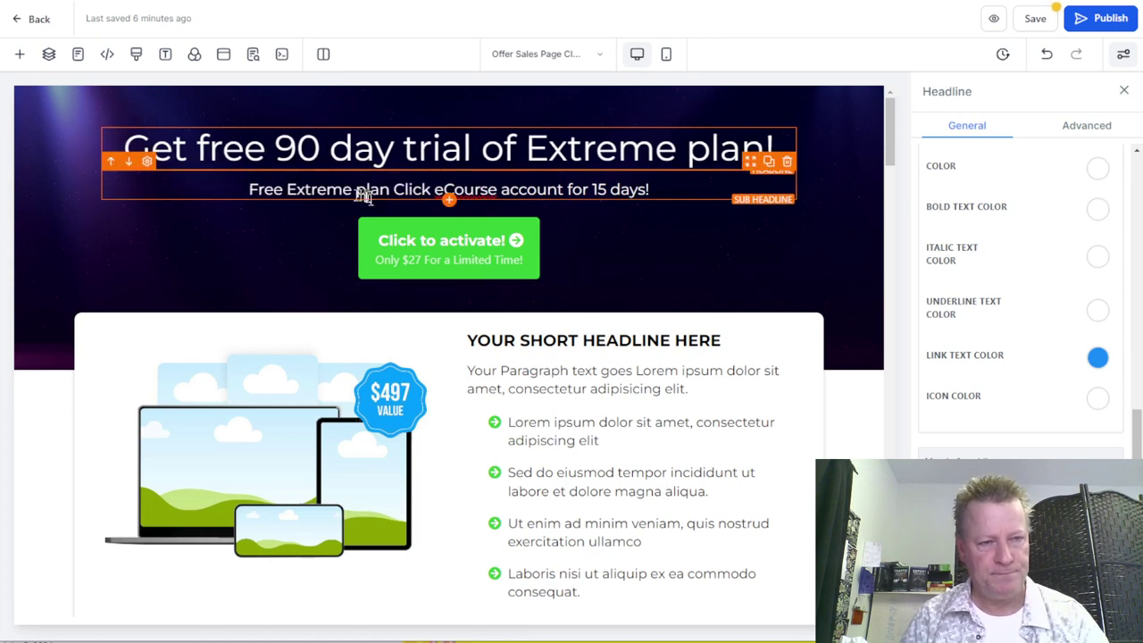
double_click(592, 189)
text(90)
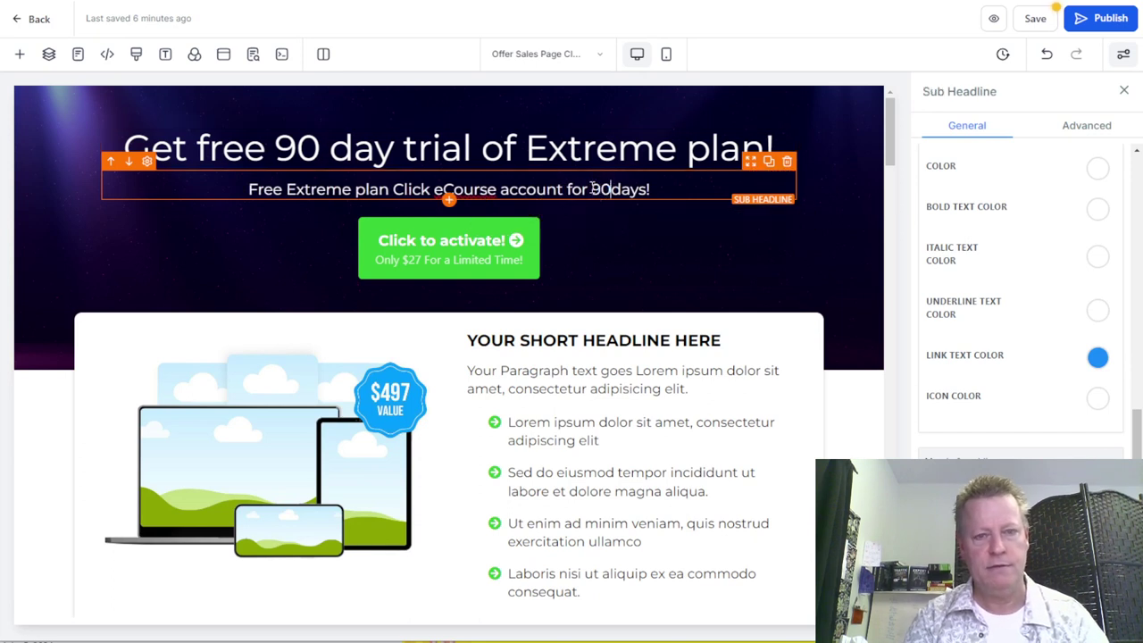
Replace the green button's sub text with "Only pay $150/m after 90 days!".
click(454, 258)
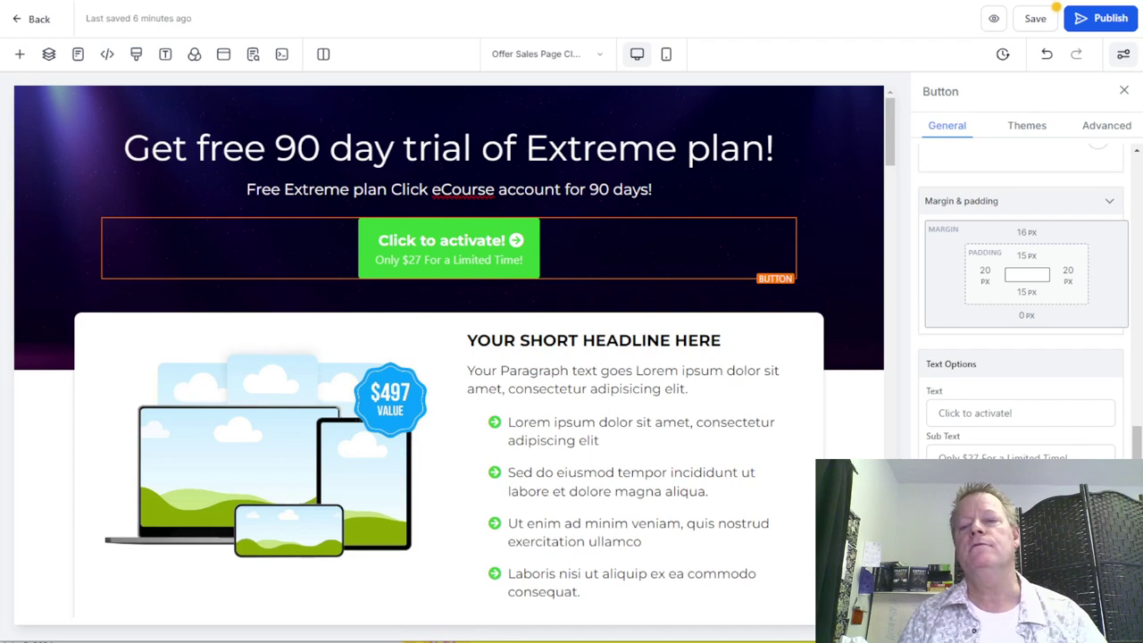
double_click(1058, 456)
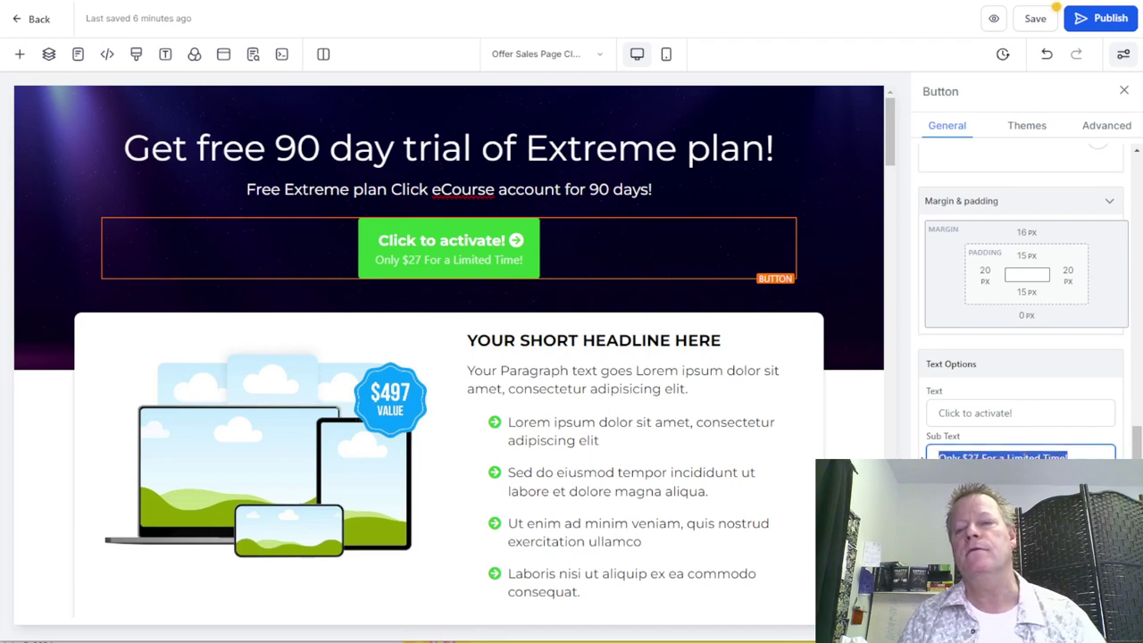
text(ONly pay)
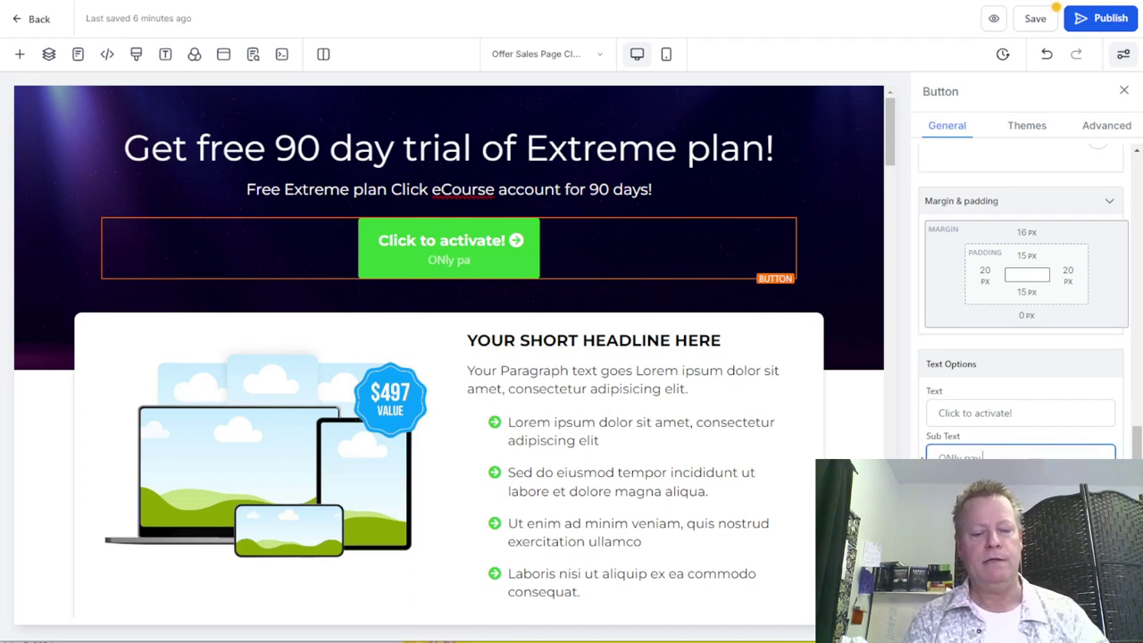
text( $150)
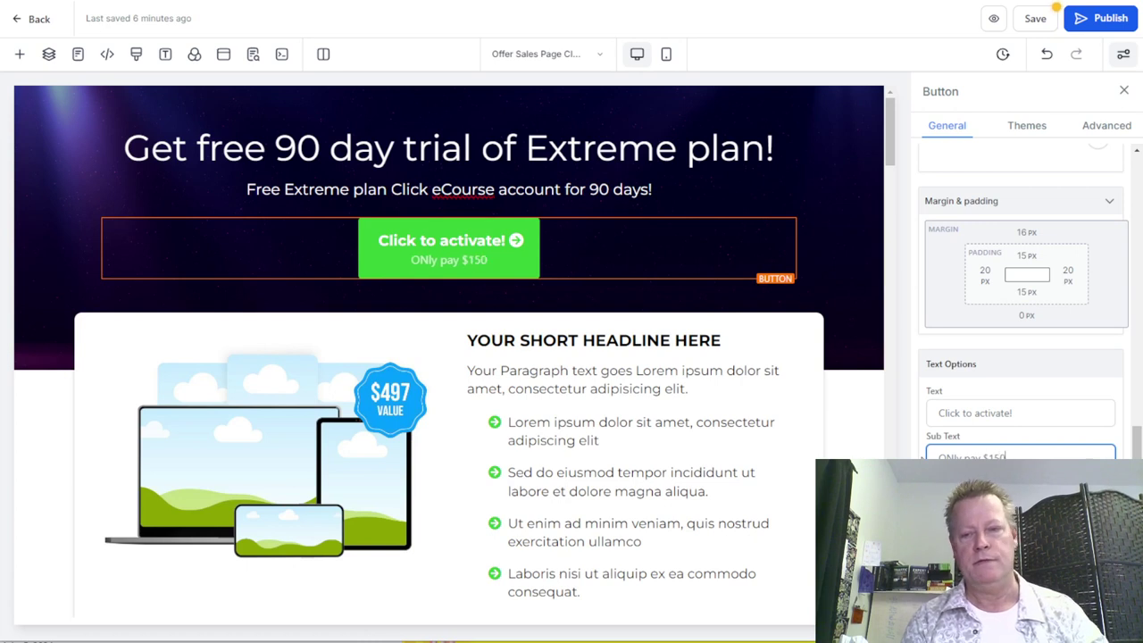
text(/m)
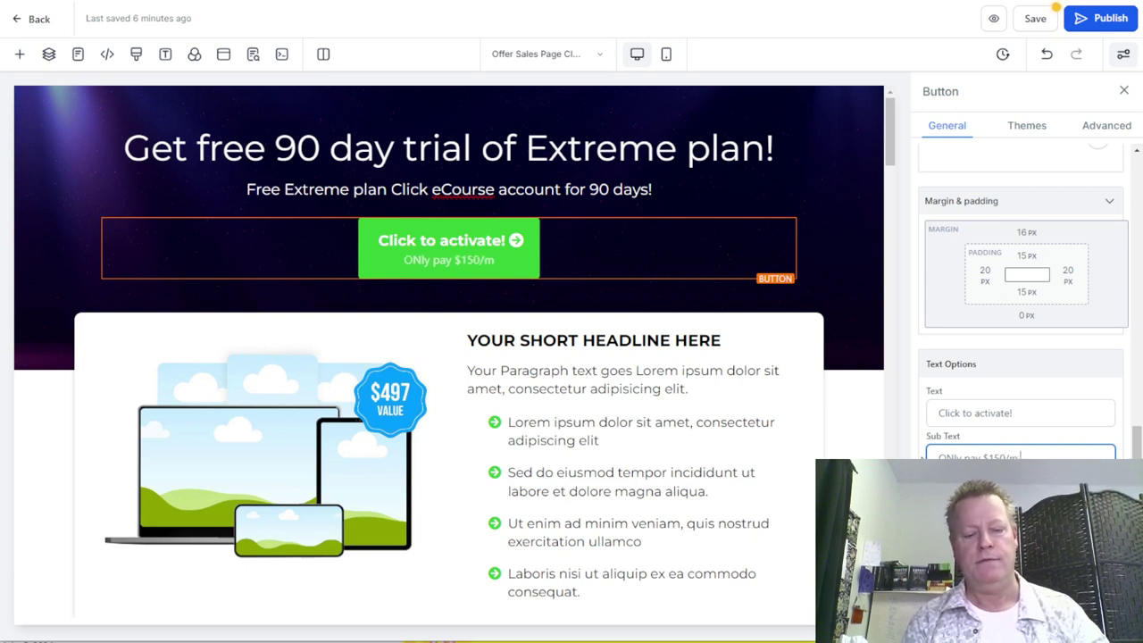
text( after 90 days!)
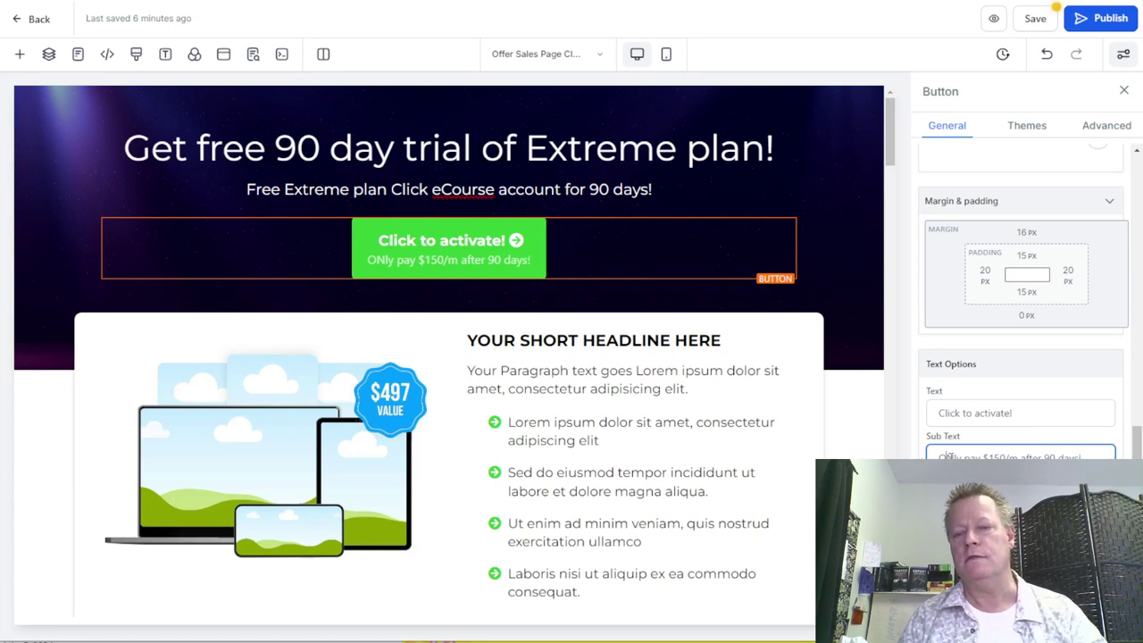
text(Only)
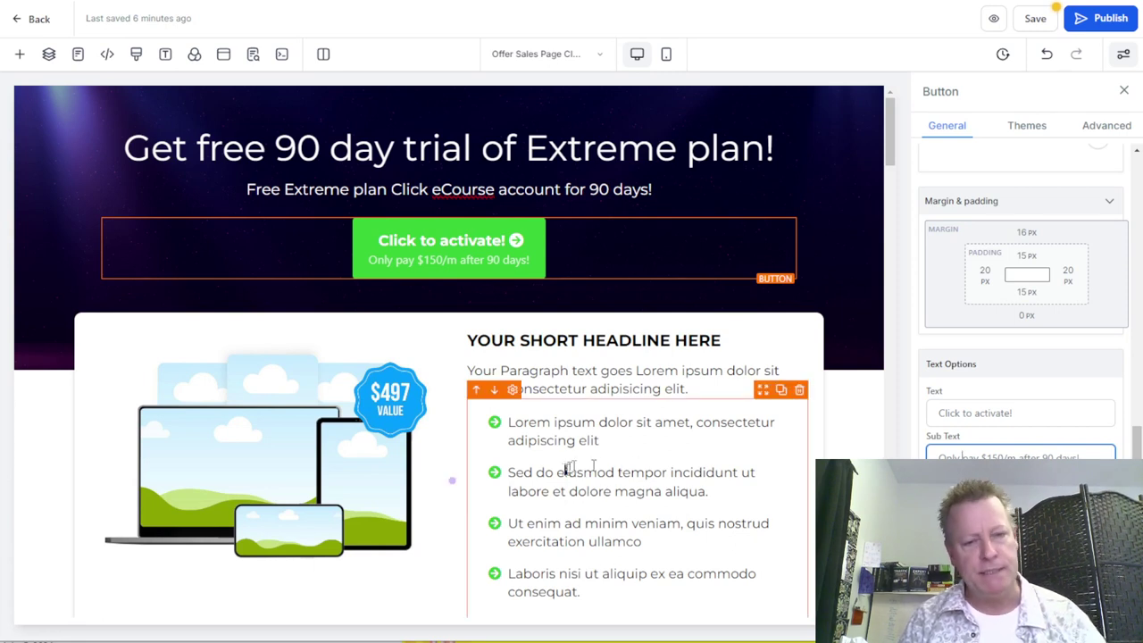
Replace the device mockup image beside the short headline with logo-white.png from the media library.
scroll(568, 468, down, 3)
click(333, 318)
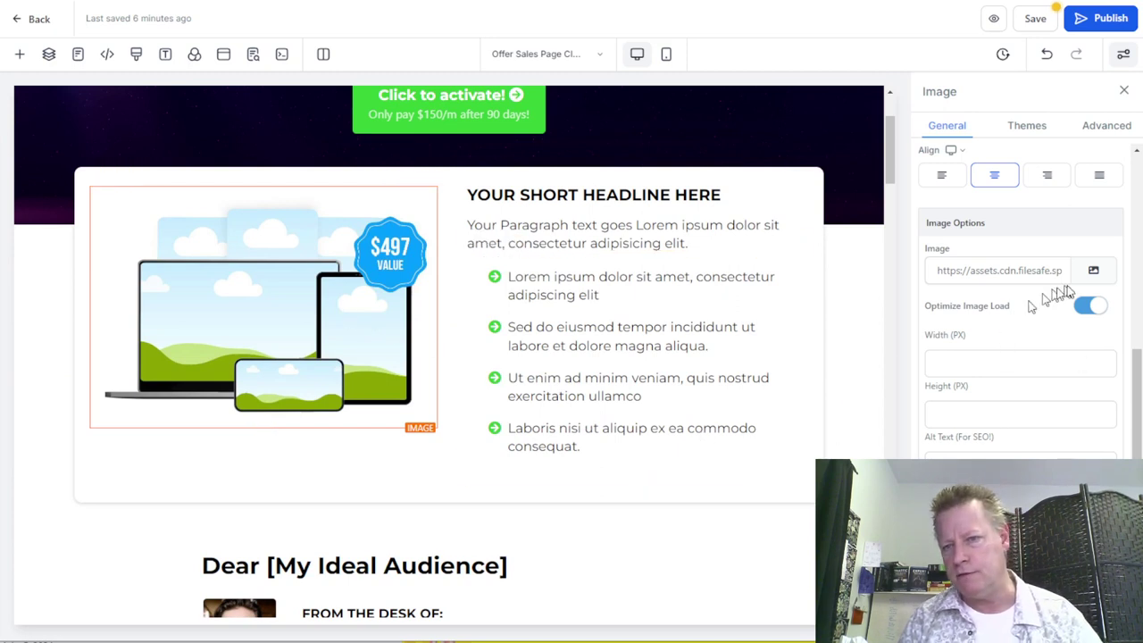
click(1093, 269)
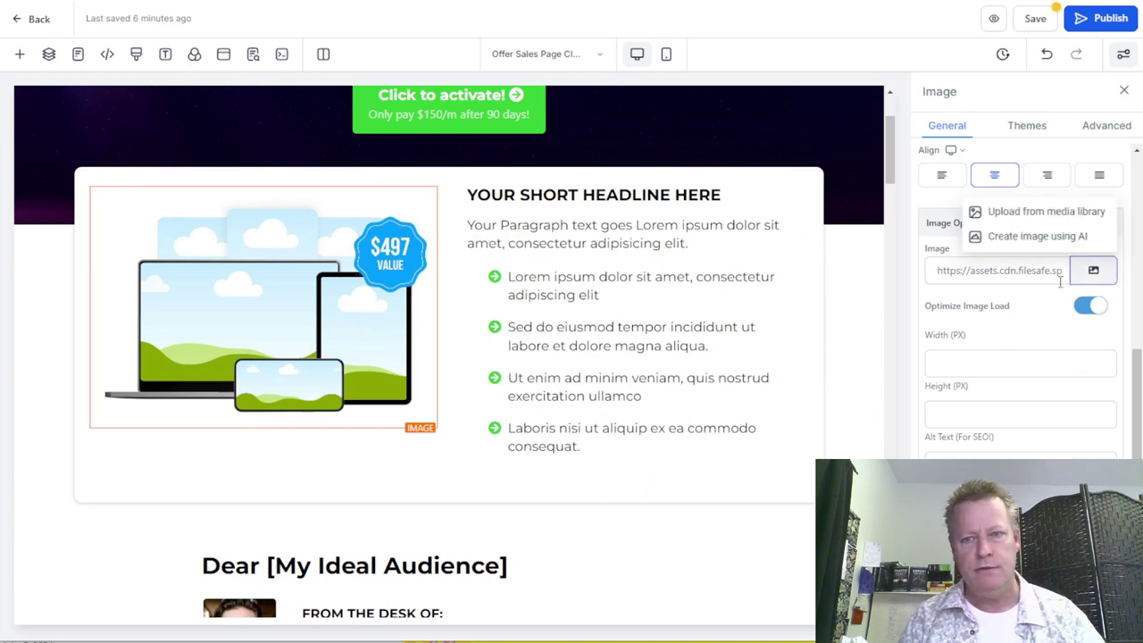
click(1041, 219)
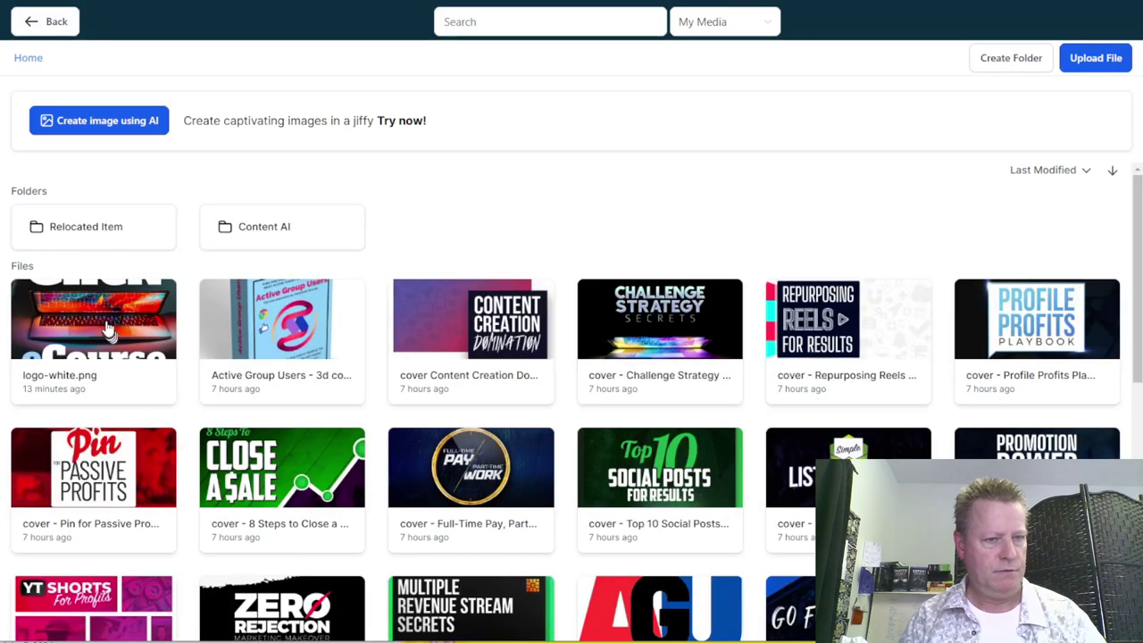
click(105, 328)
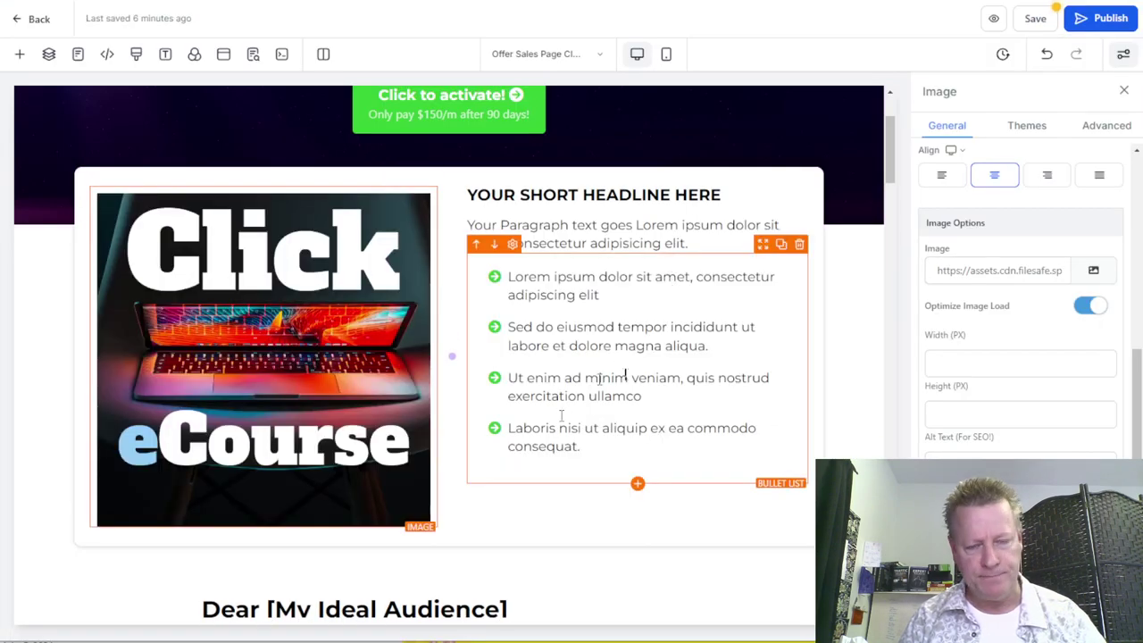
Review the remaining template sections of the sales page, from the letter and features to the offer and pricing.
scroll(625, 393, down, 4)
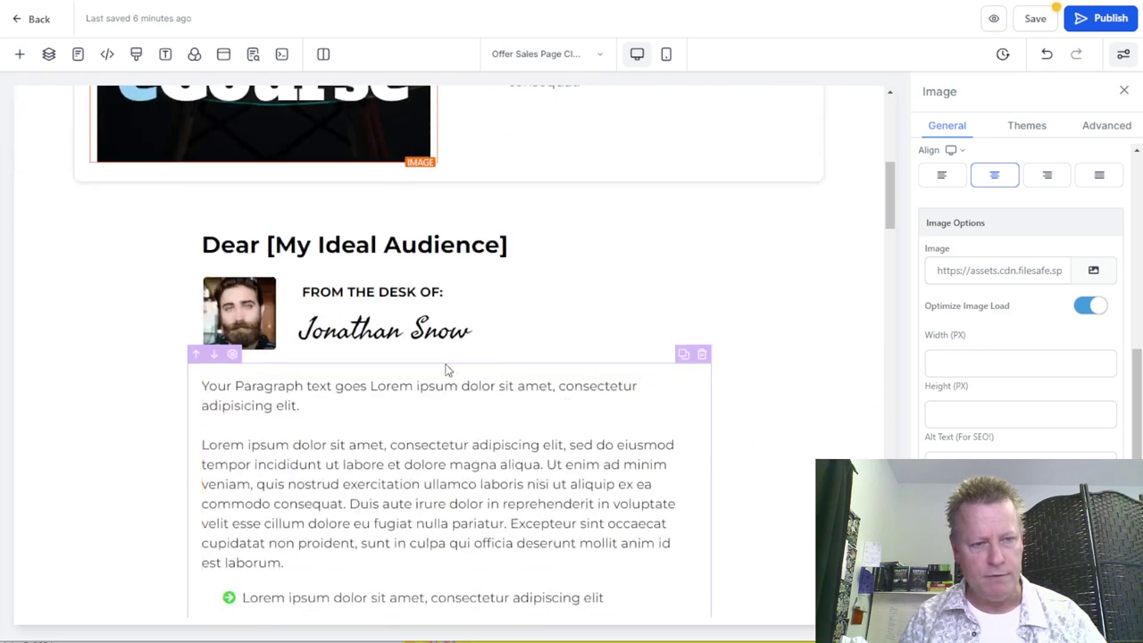
scroll(447, 369, down, 10)
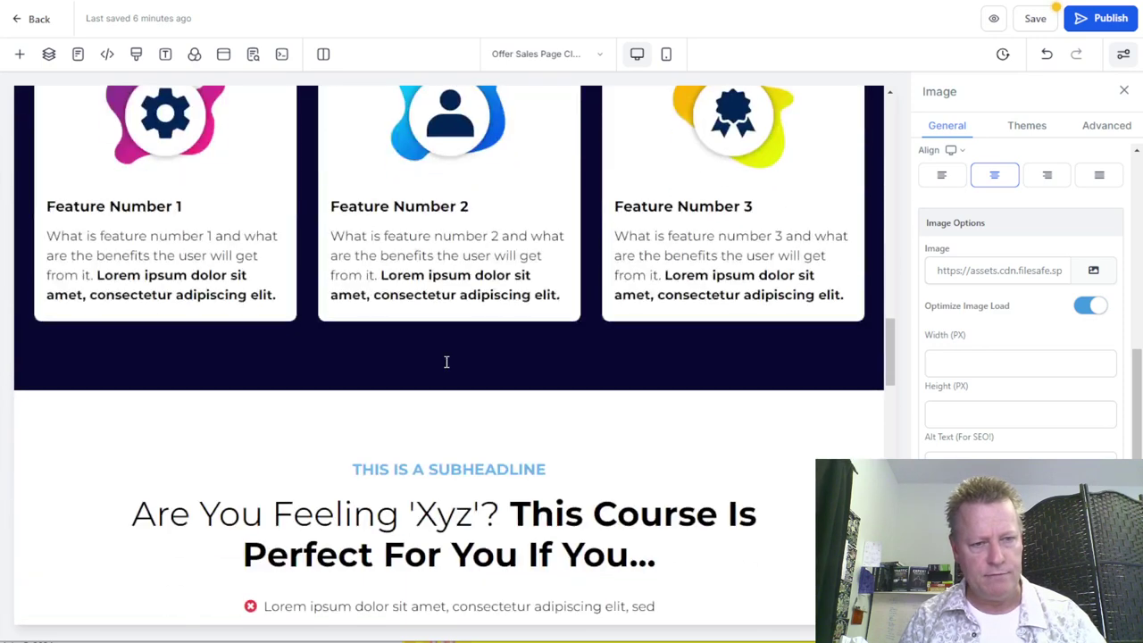
scroll(446, 362, down, 15)
scroll(447, 362, up, 15)
scroll(451, 371, down, 10)
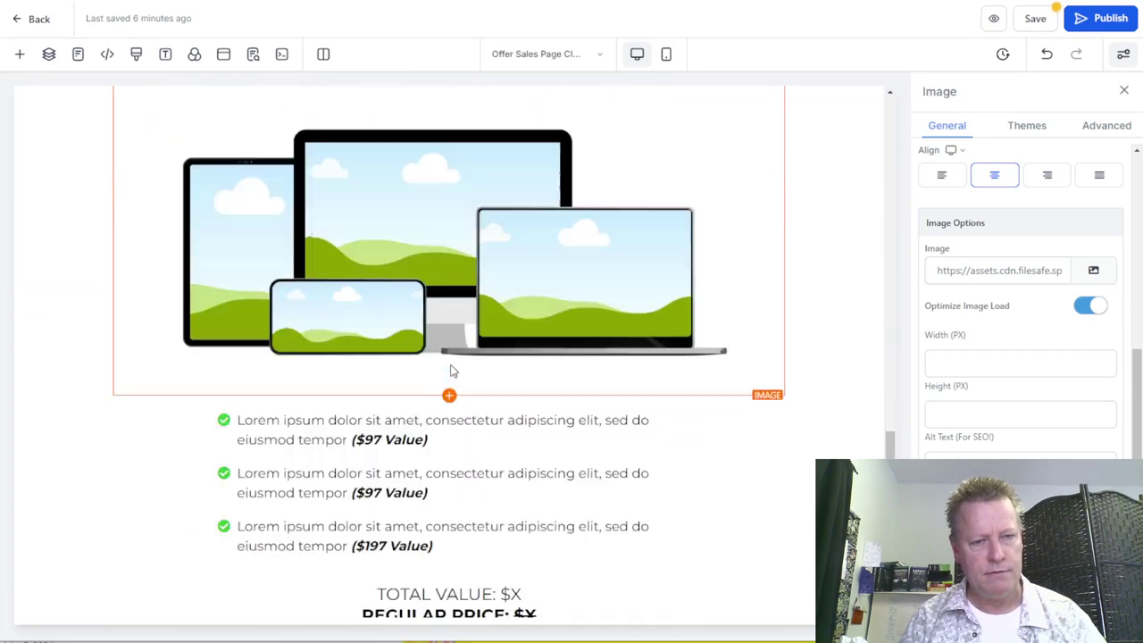
scroll(451, 371, down, 8)
scroll(451, 364, up, 15)
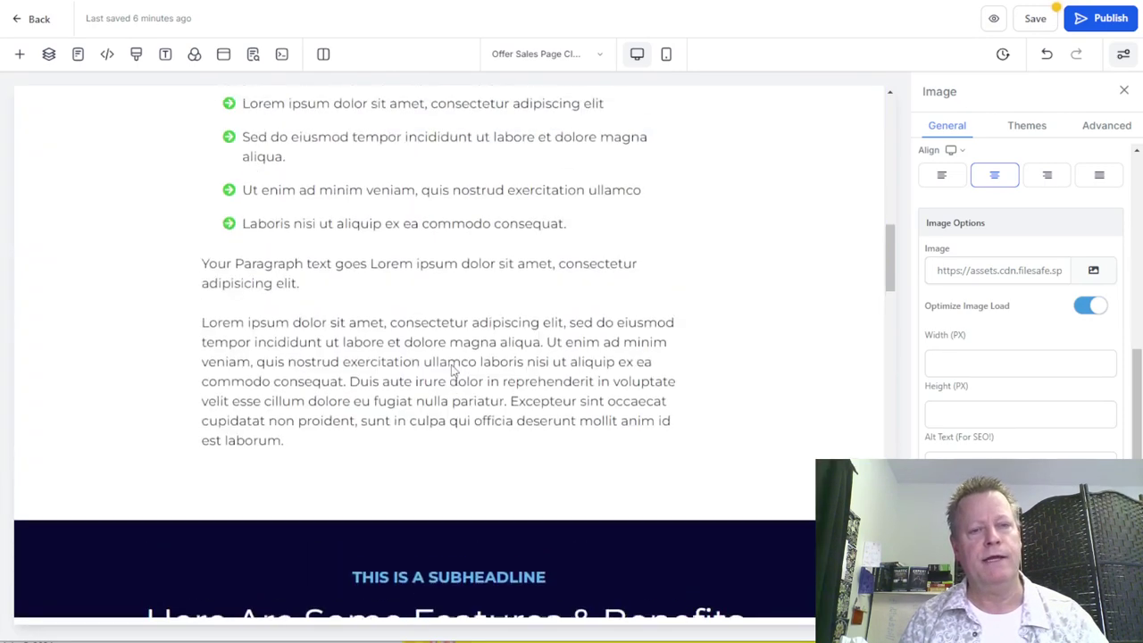
scroll(451, 369, up, 10)
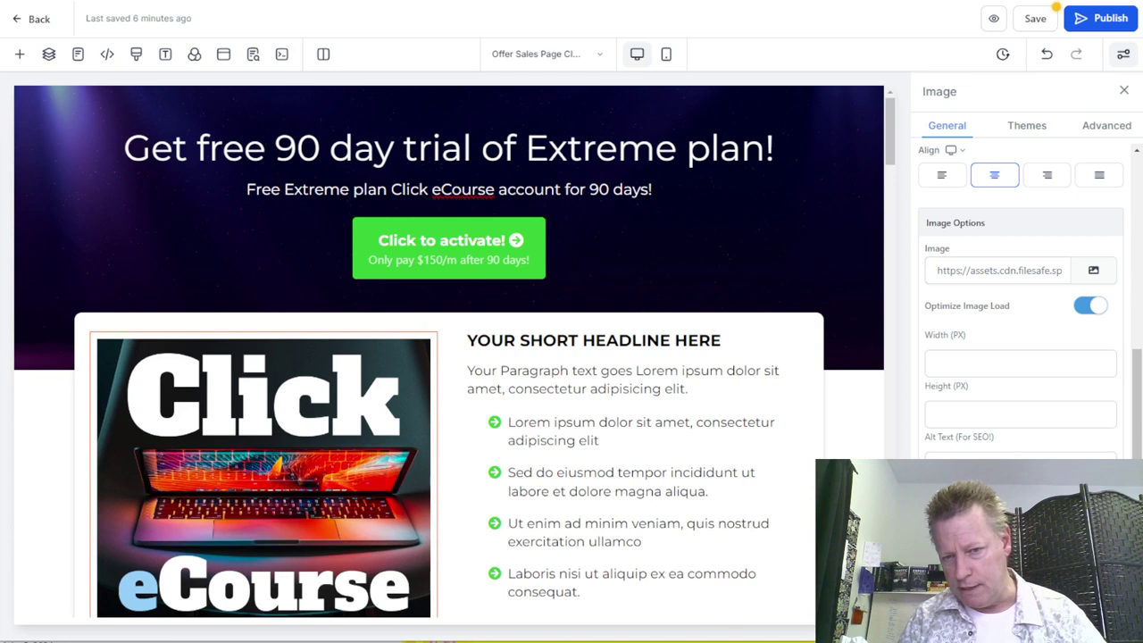
Check the green button's text options, save the sales page and return to the funnel's steps.
click(548, 263)
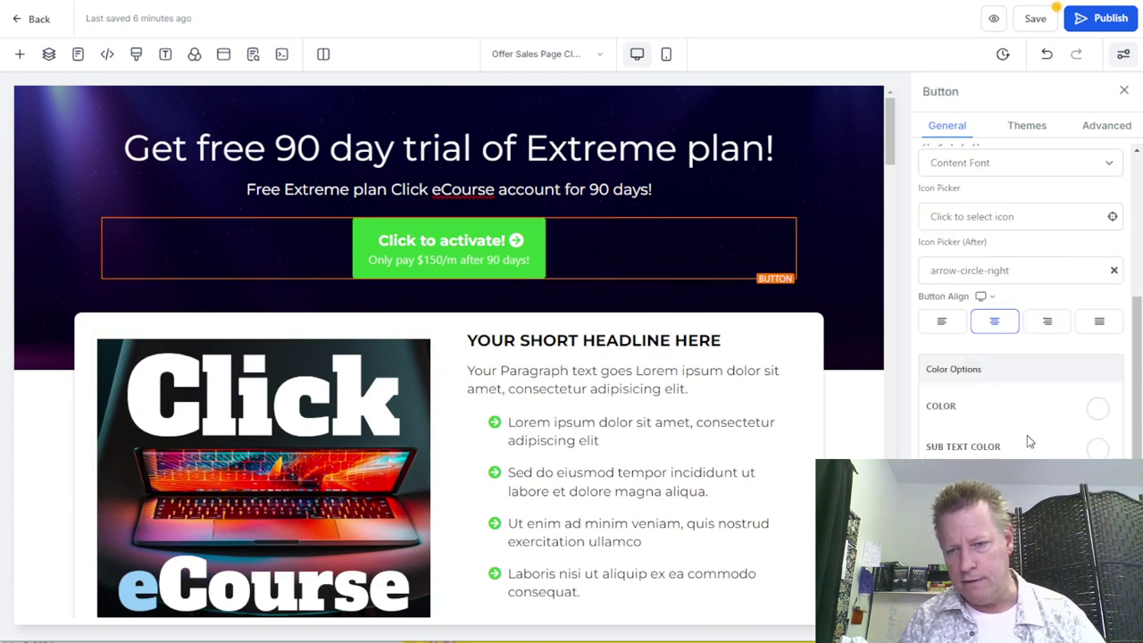
scroll(1027, 435, down, 3)
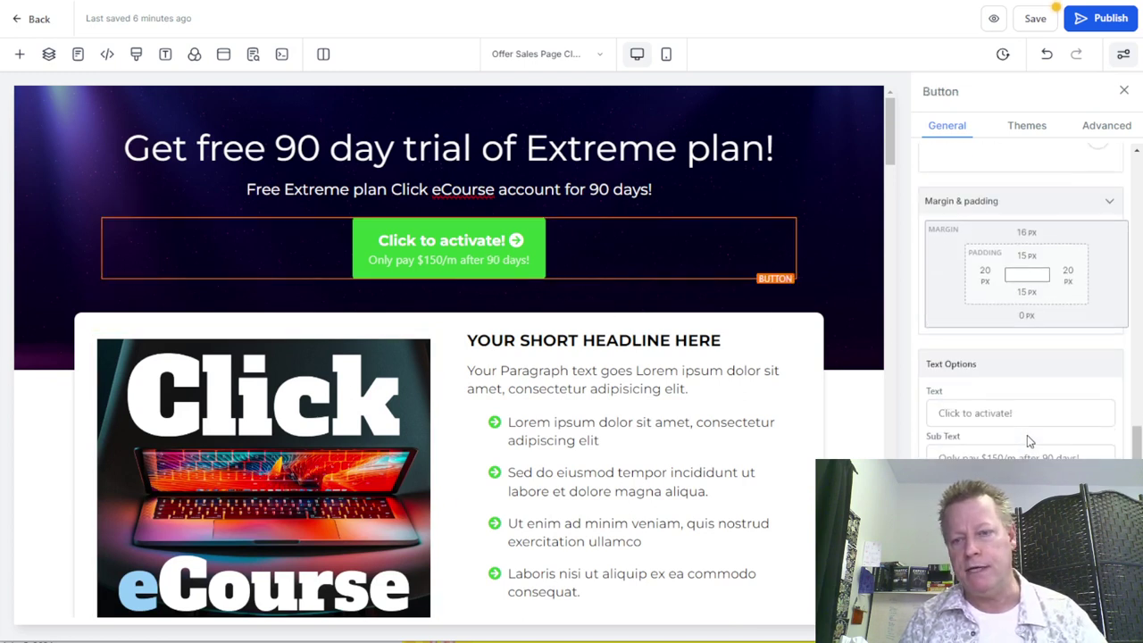
click(1038, 19)
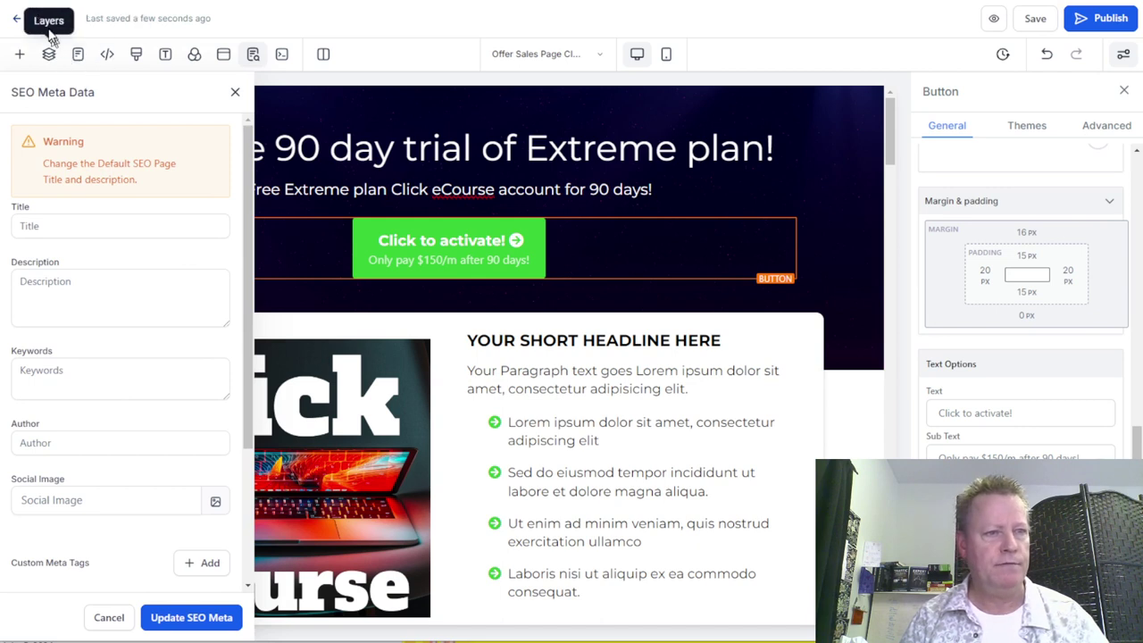
click(40, 20)
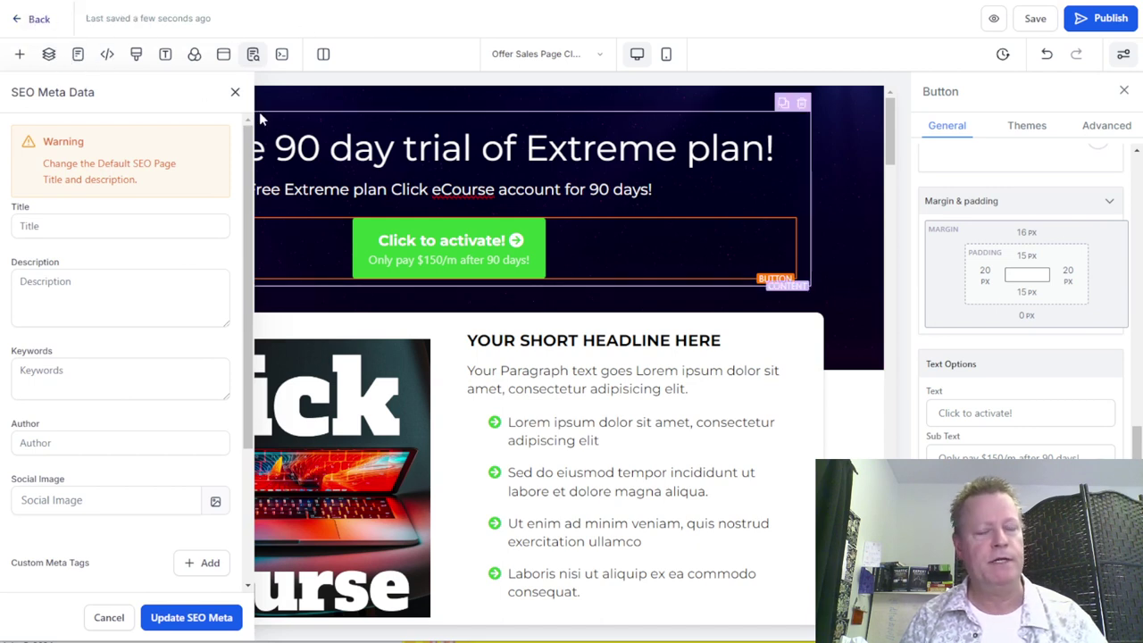
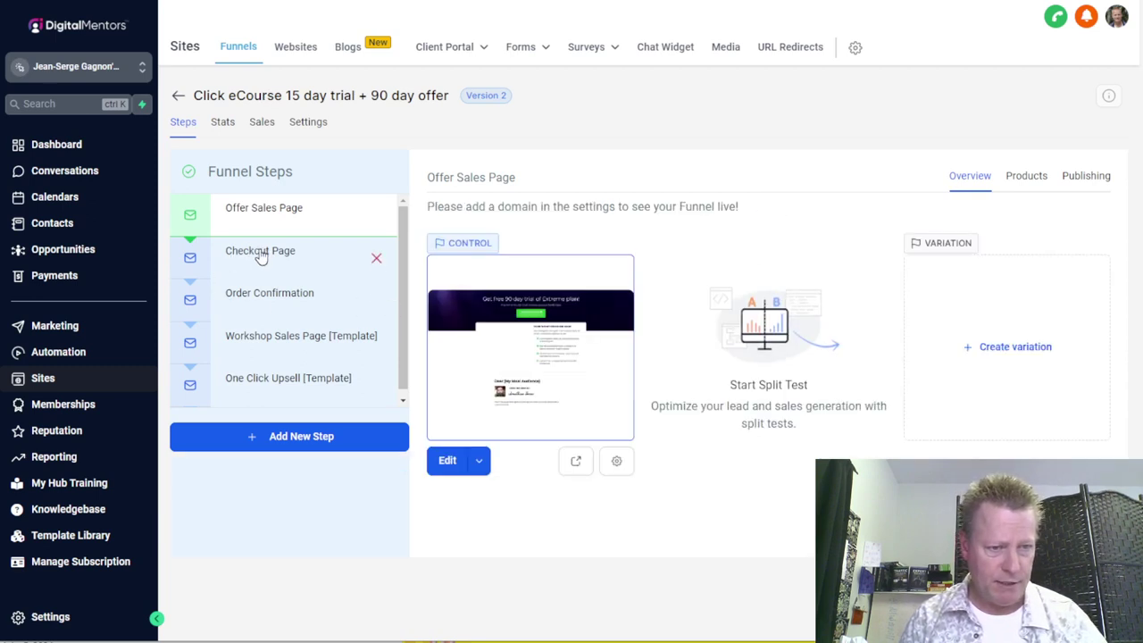
Add a new funnel step named "Just 15 days" with the path /15days.
click(302, 438)
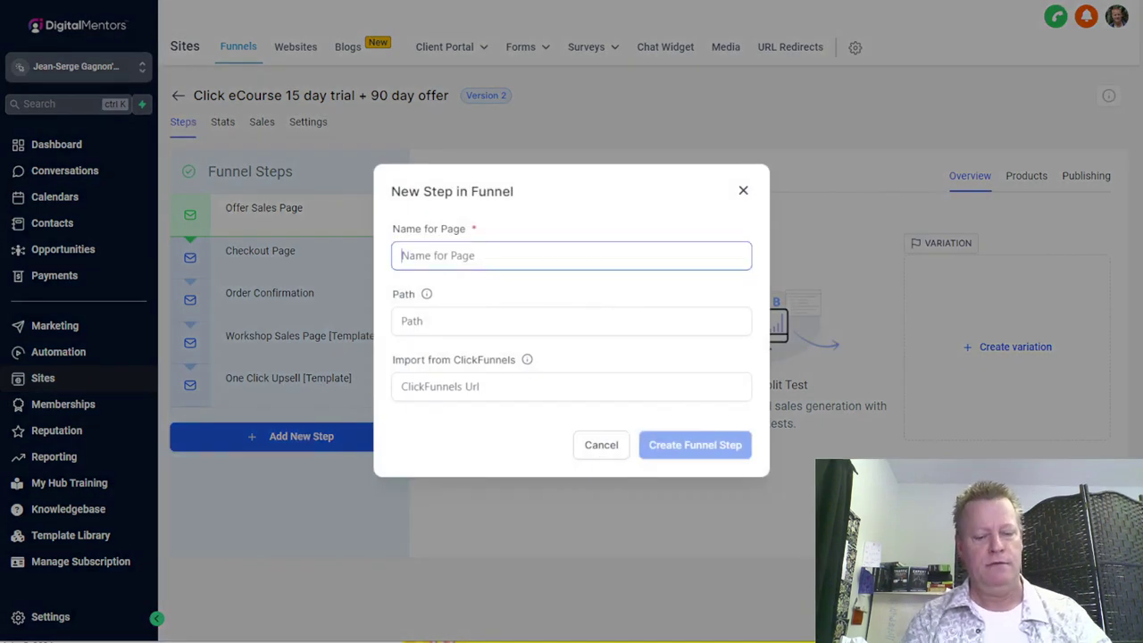
text(J)
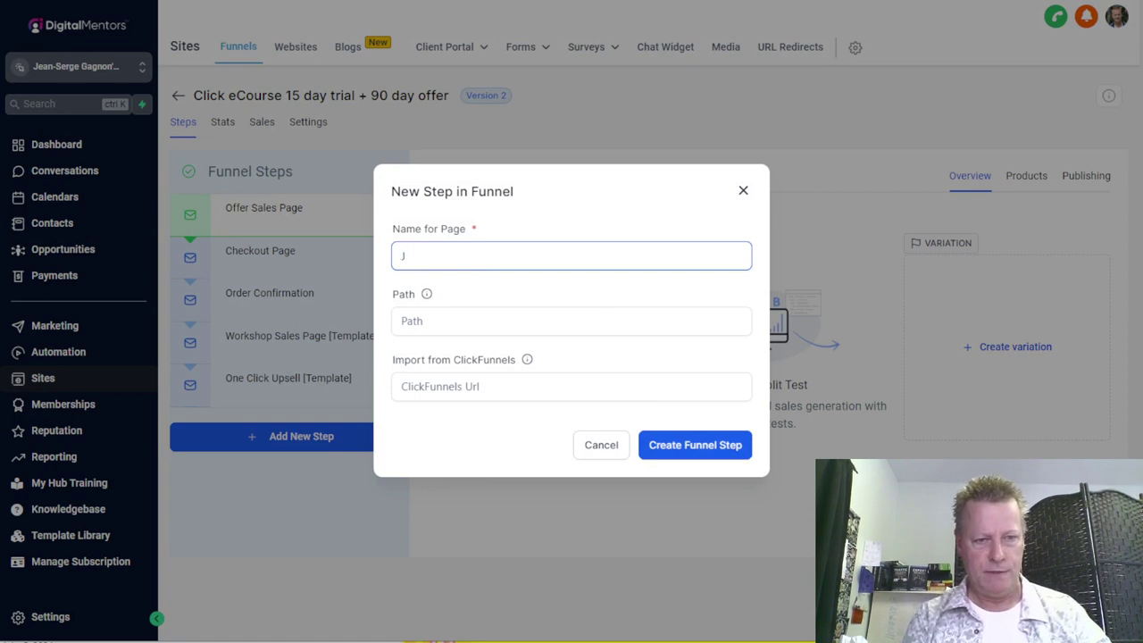
text(Ust 15 days)
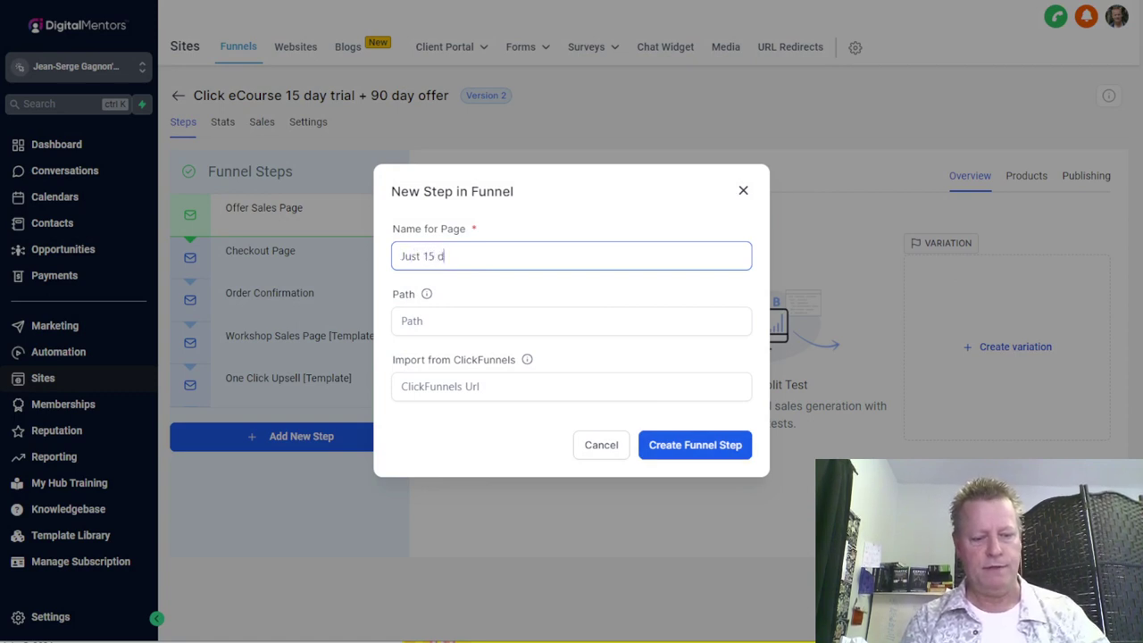
click(433, 321)
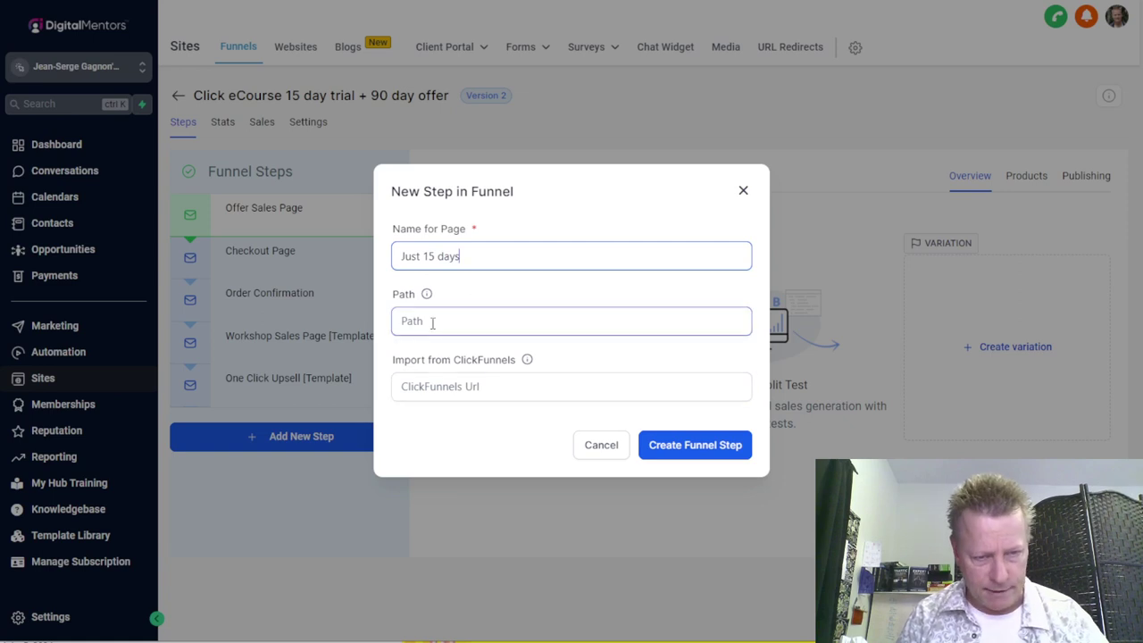
text(/15days)
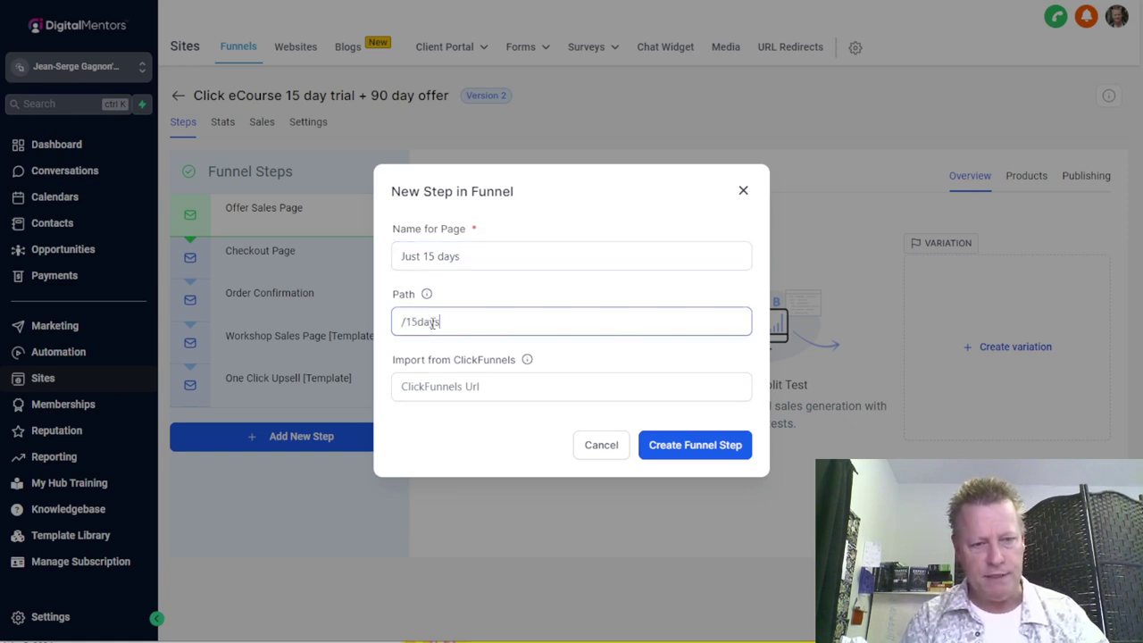
click(700, 447)
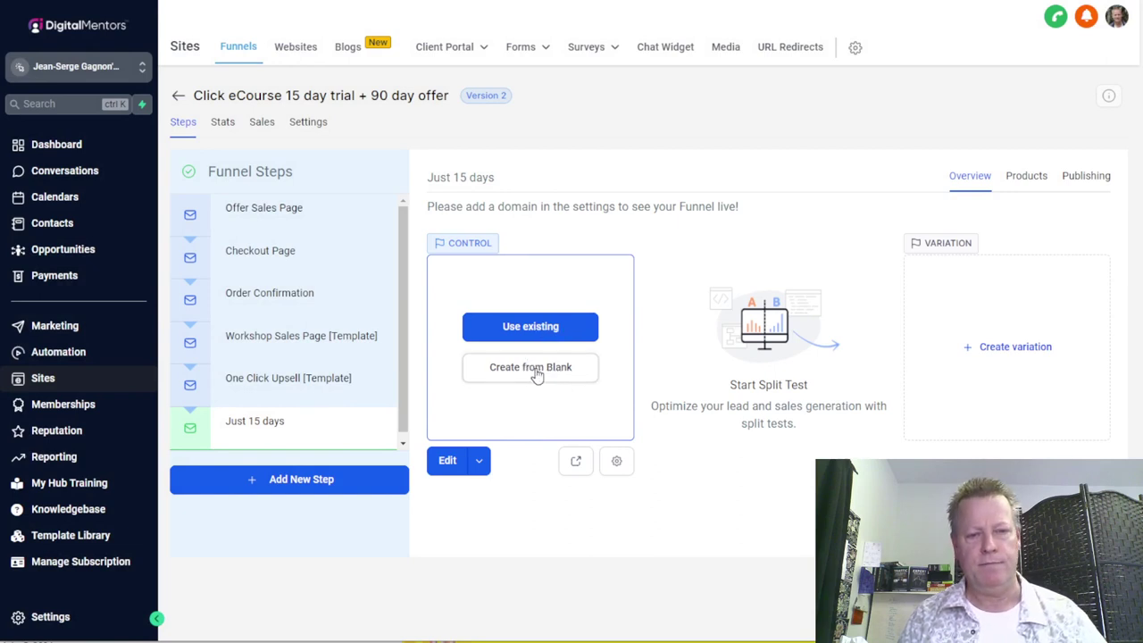
Create the Just 15 days page from blank and add a full-width section containing a one-column row.
click(553, 374)
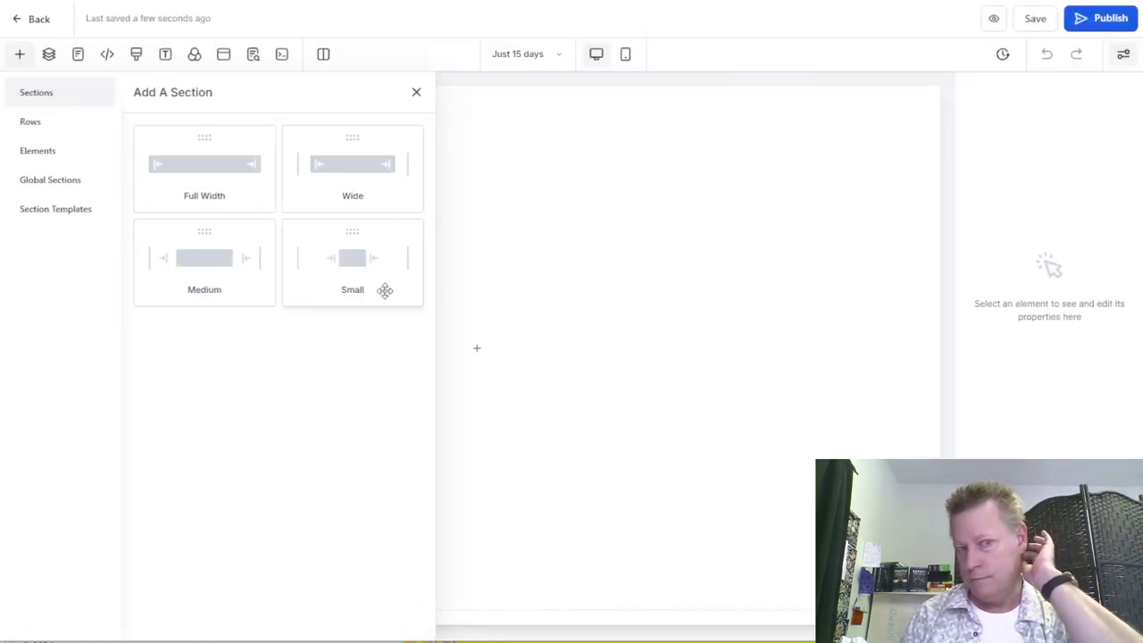
click(209, 173)
click(461, 137)
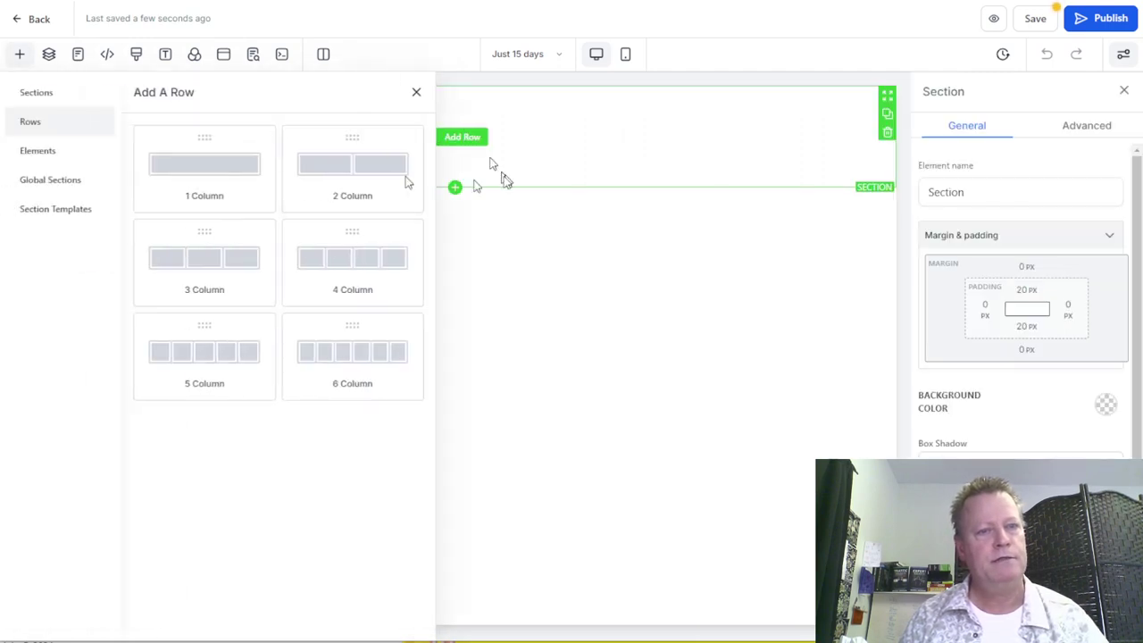
click(230, 179)
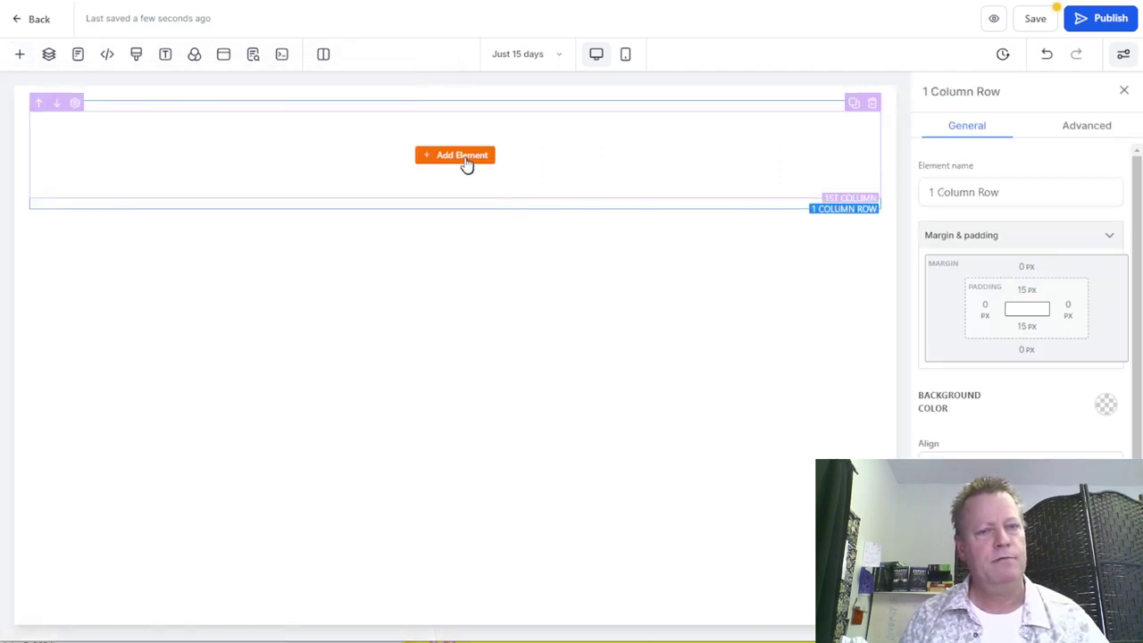
Add a headline to the empty row reading "Your Free 15 day trail is active!".
click(464, 161)
click(179, 217)
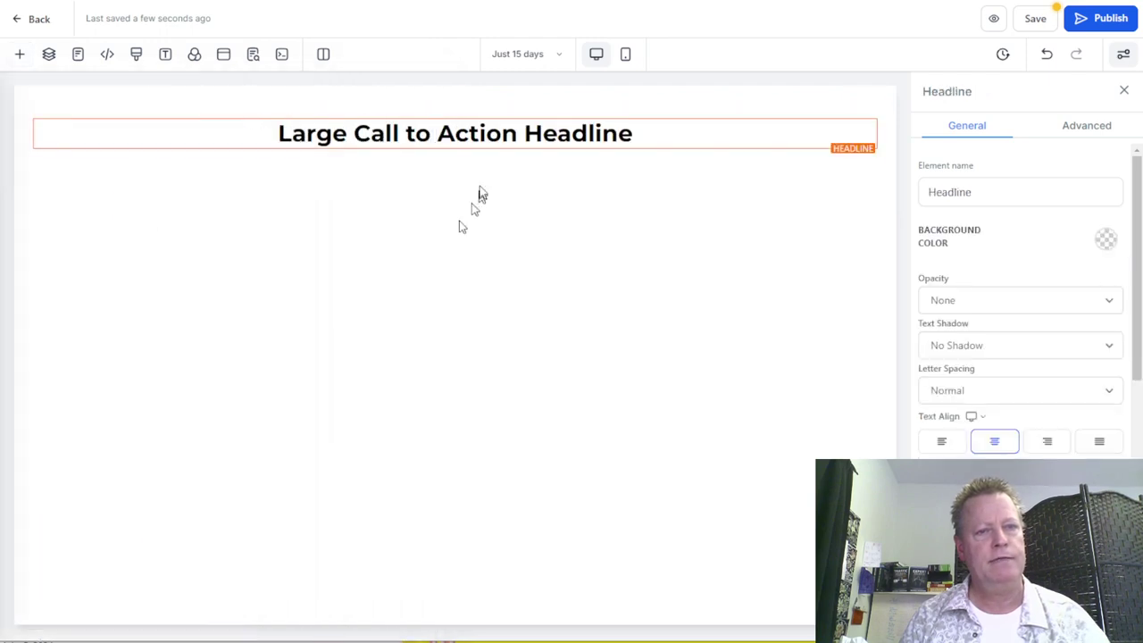
triple_click(479, 133)
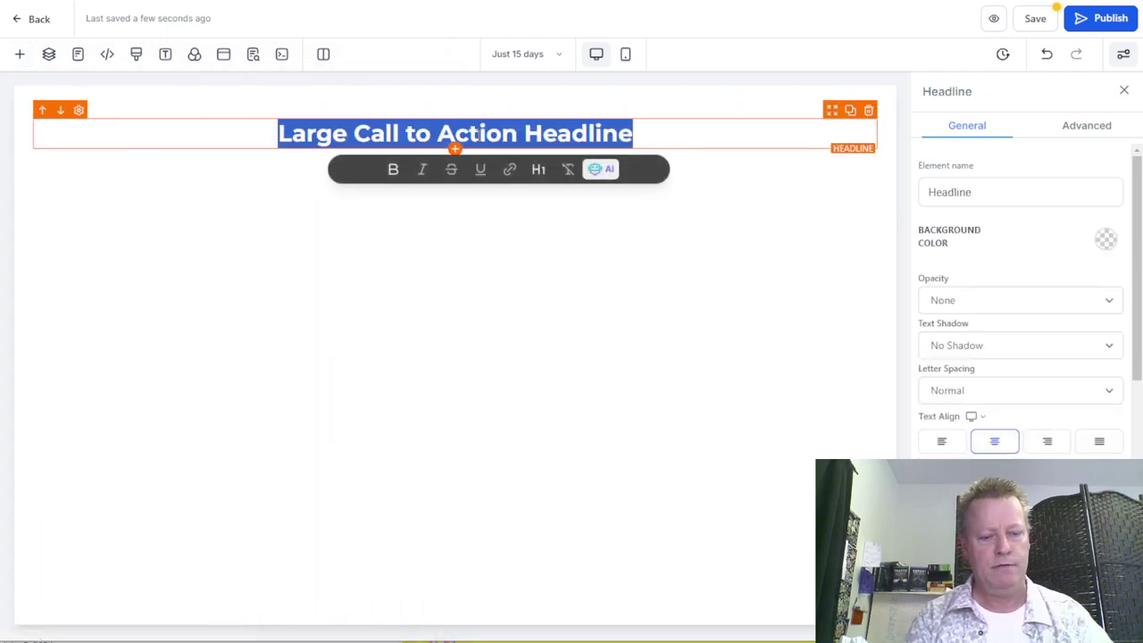
text(Your Free )
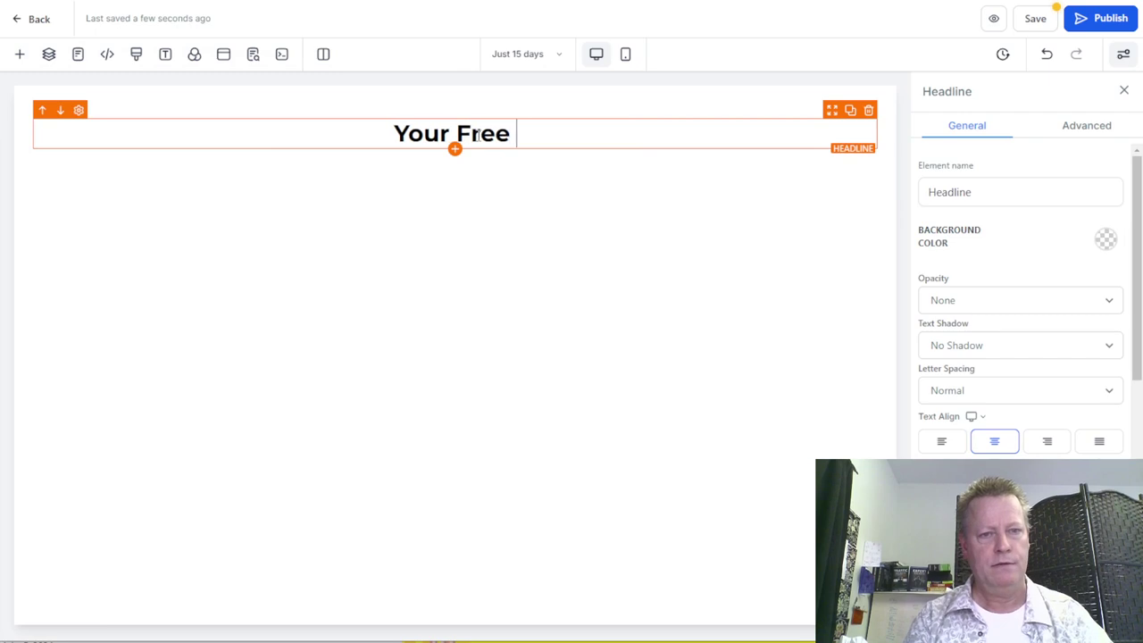
text(15 day)
key(BackSpace)
key(BackSpace)
text(d)
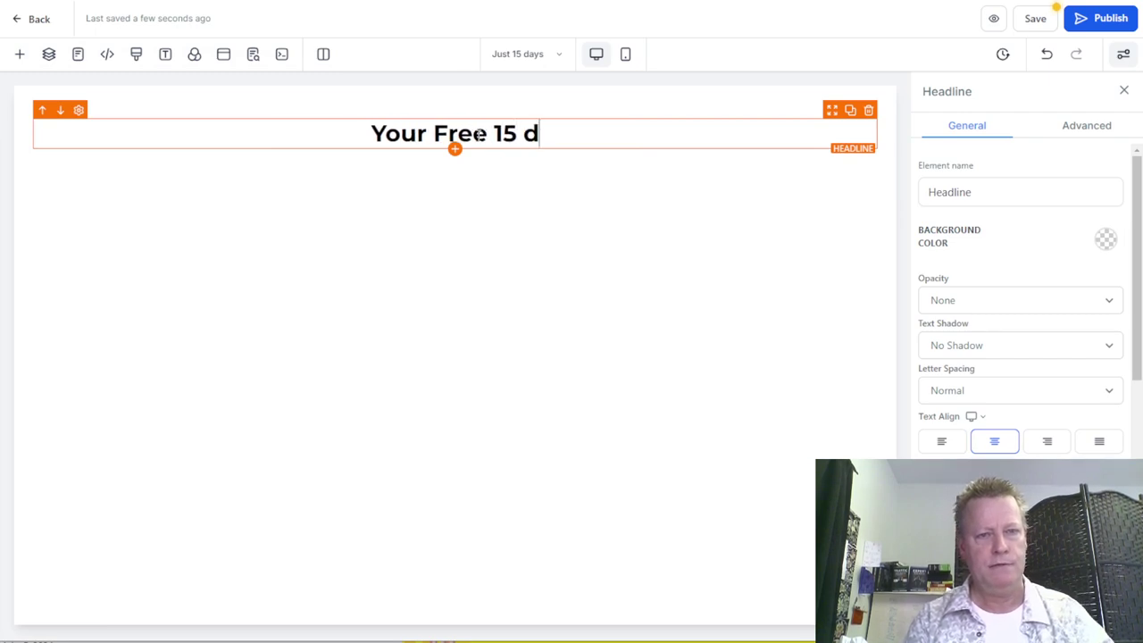
text(ay trail is active)
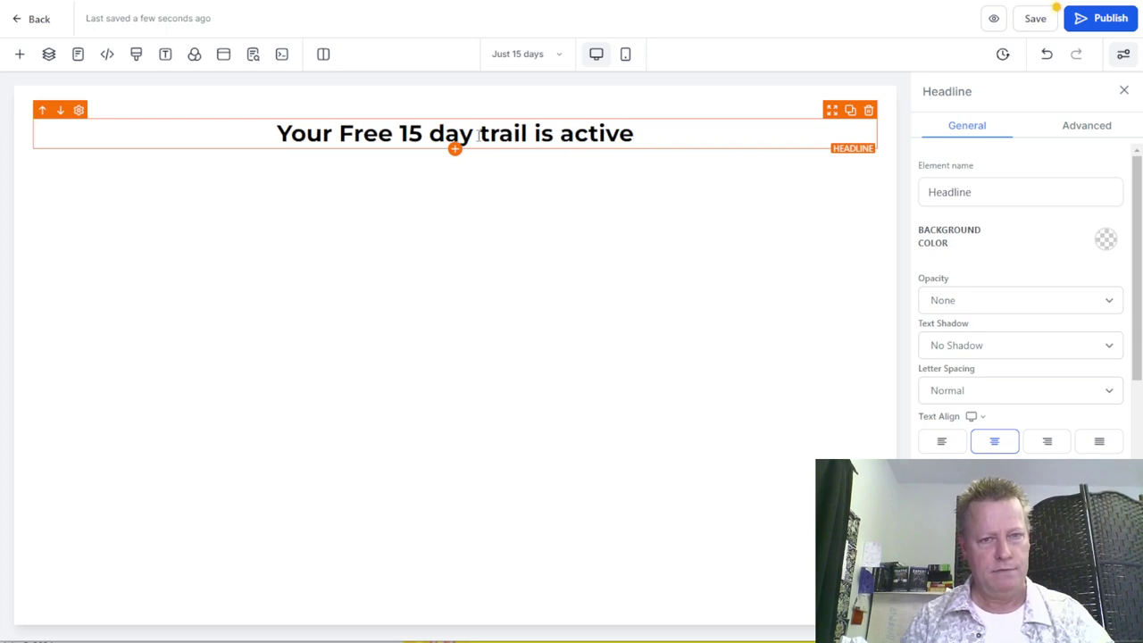
text(!)
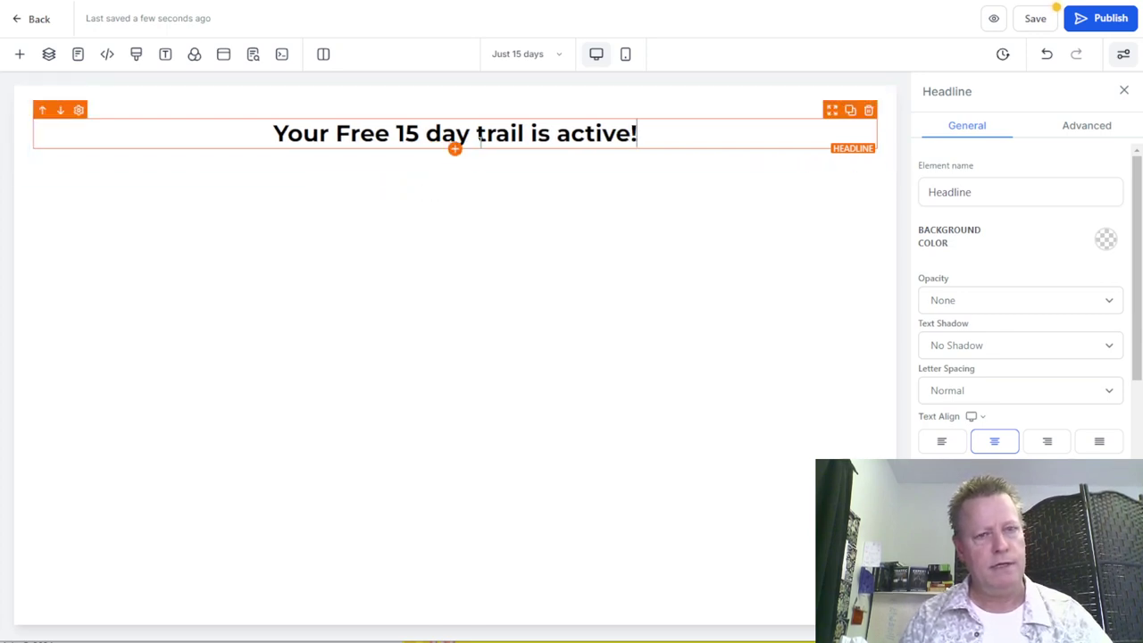
Add a sub-headline under the headline reading "Check your inbox for activation link.".
click(456, 150)
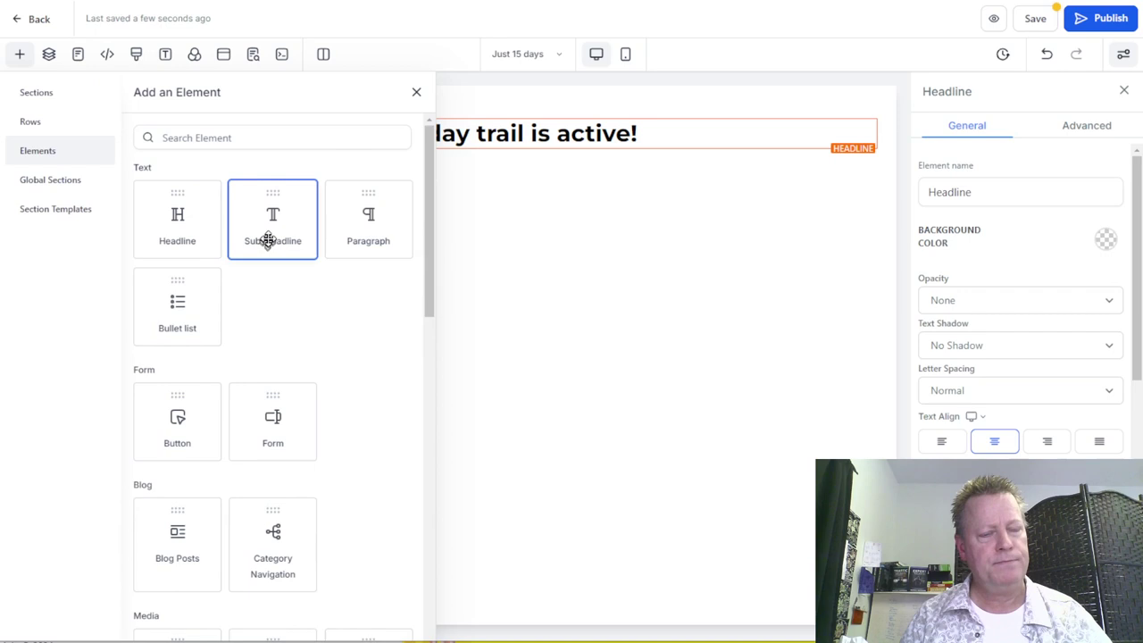
click(268, 238)
click(473, 159)
triple_click(473, 159)
key(BackSpace)
text(Check your in)
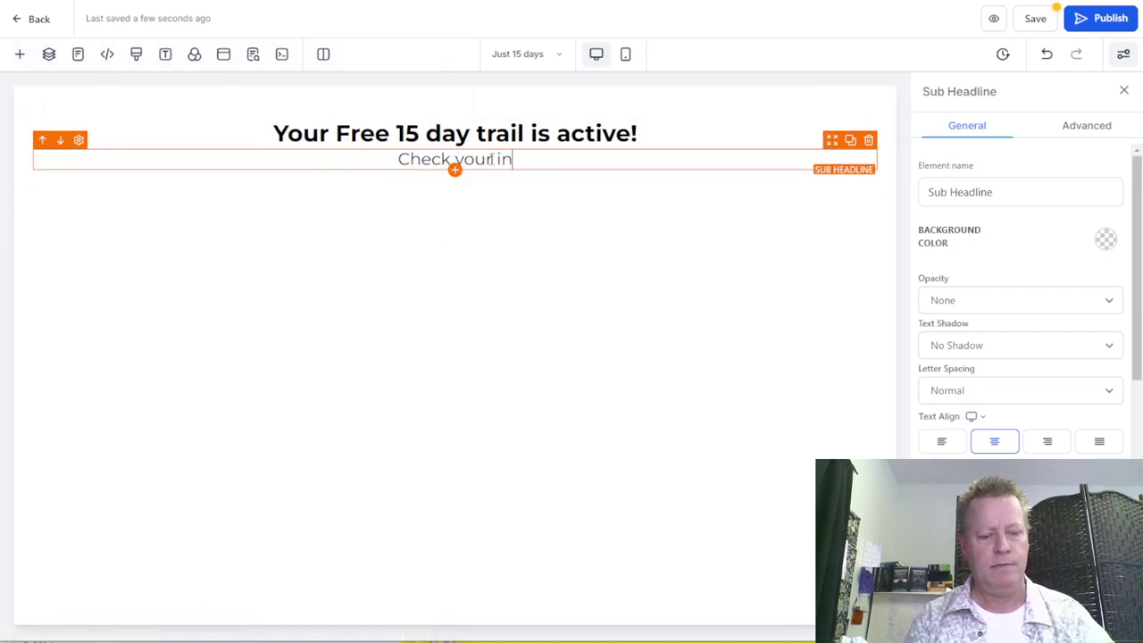
text(box for)
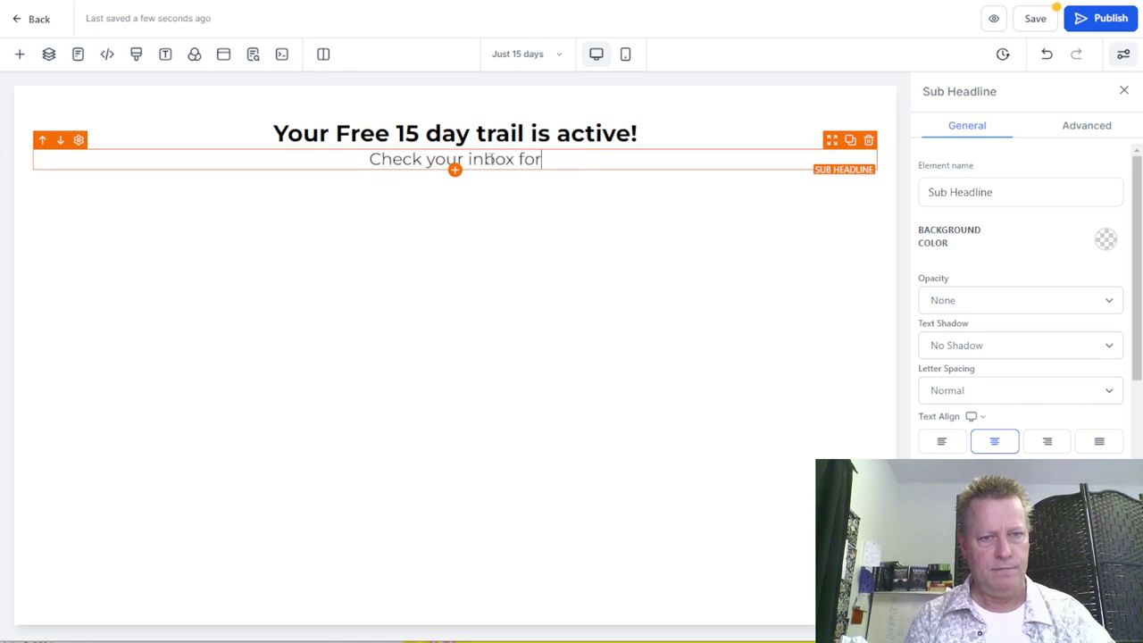
text( acti)
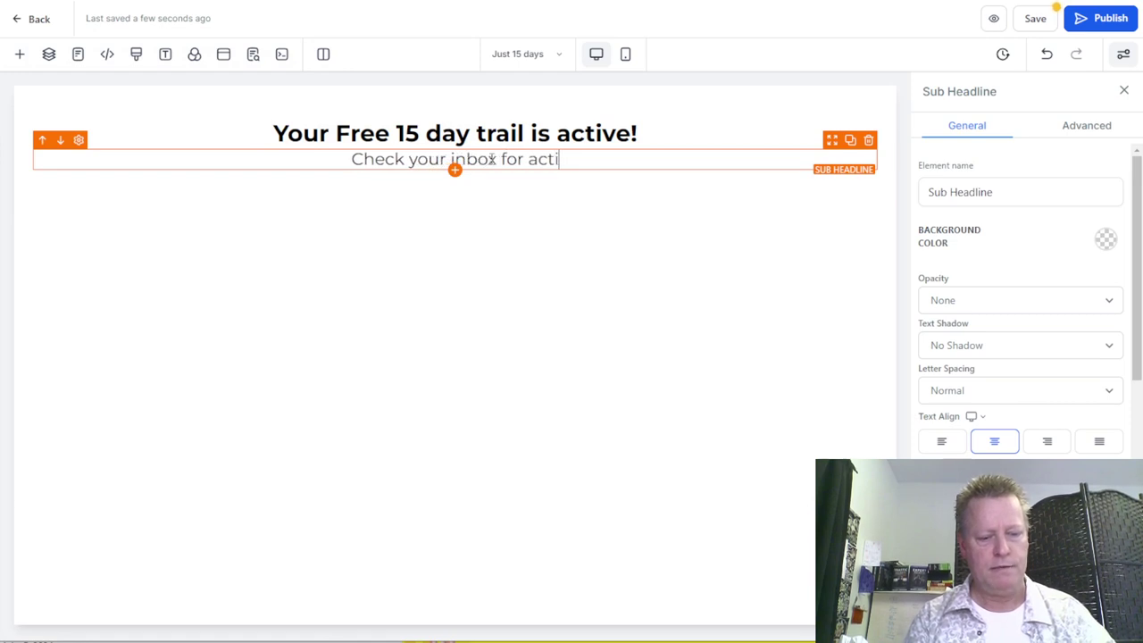
text(vation link.)
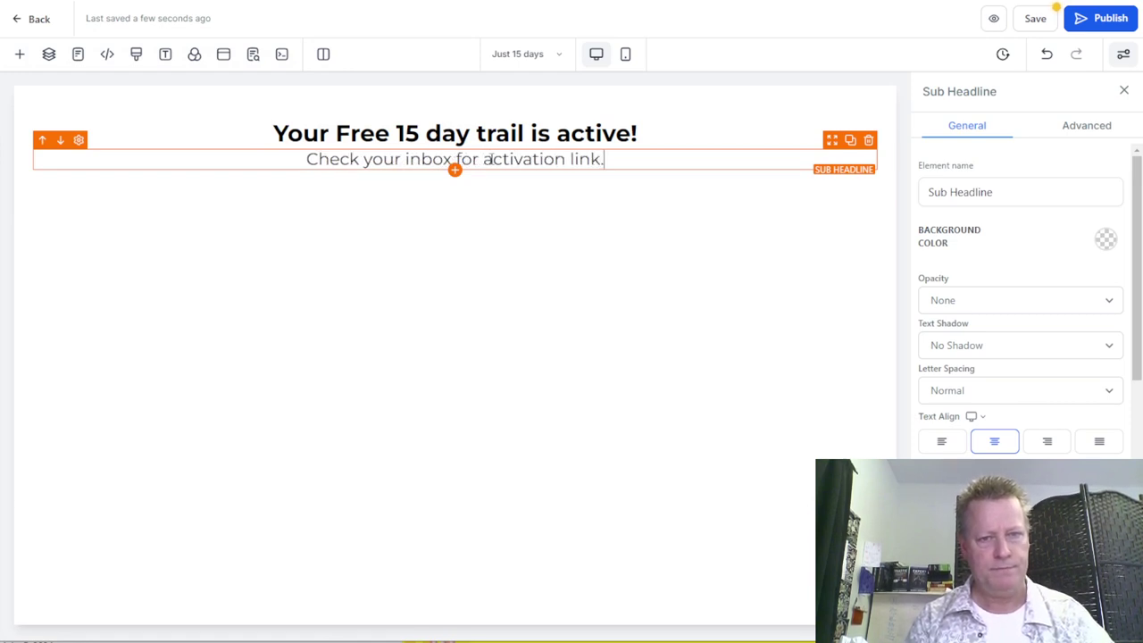
Extend the sub-headline with a separate line reading "Watch video for next steps.".
key(Return)
text(Watc)
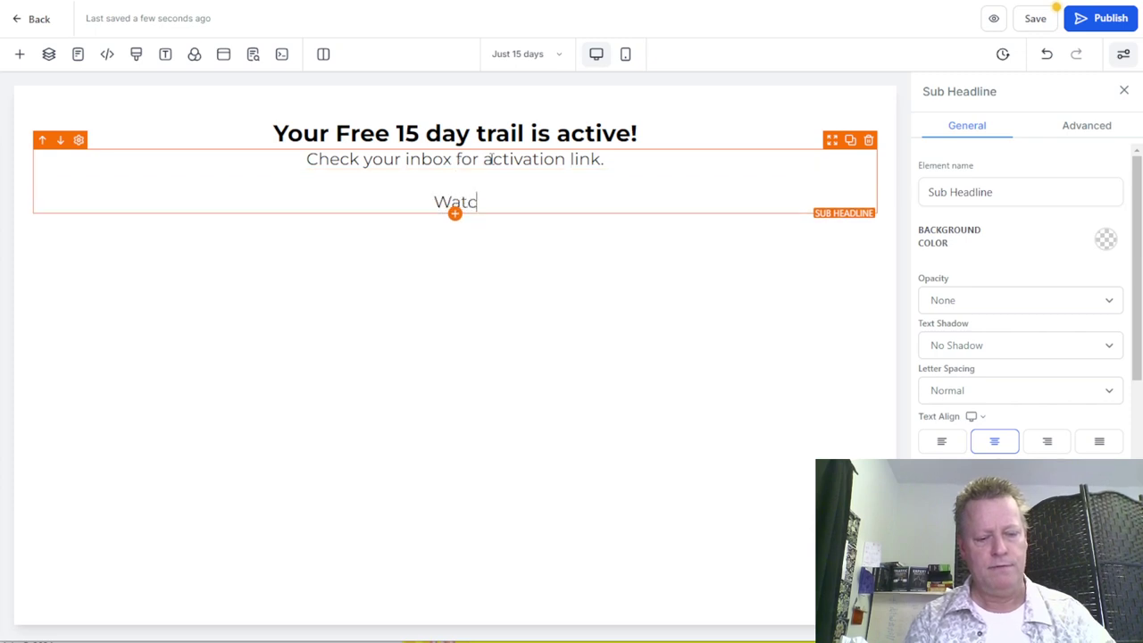
text(h video for )
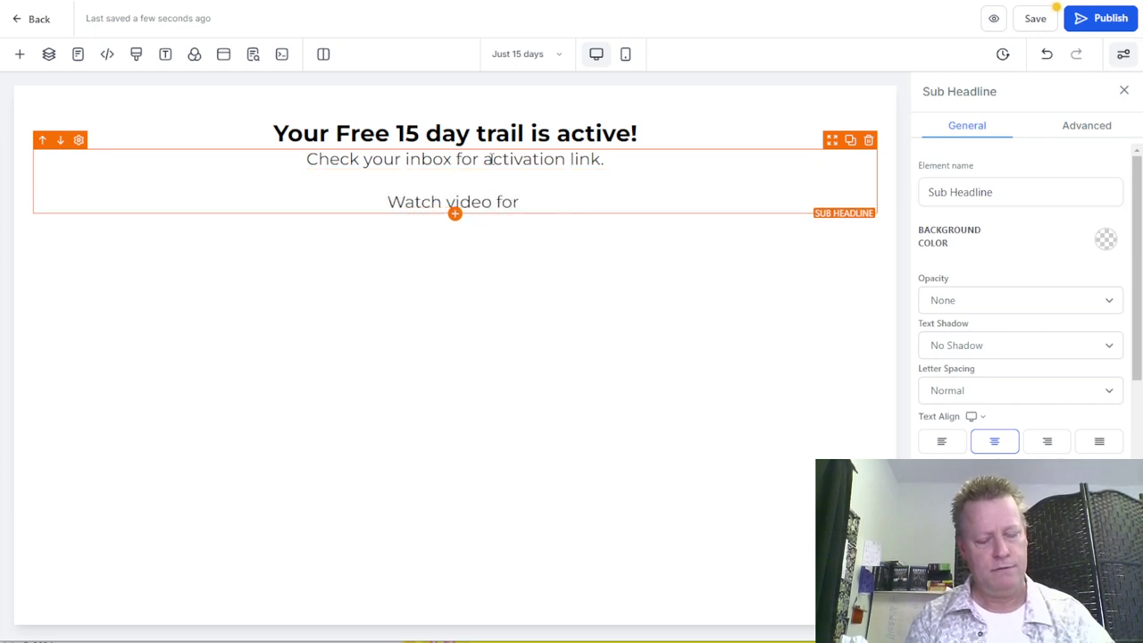
text(next steps.)
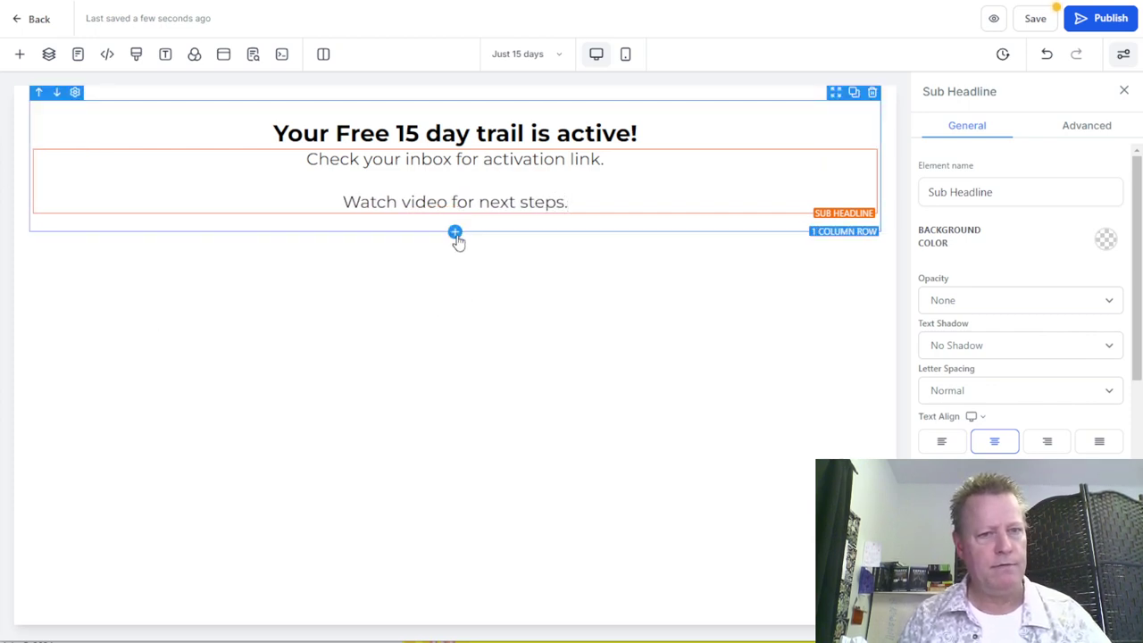
Add a second full-width section with a one-column row below the headline section.
click(454, 247)
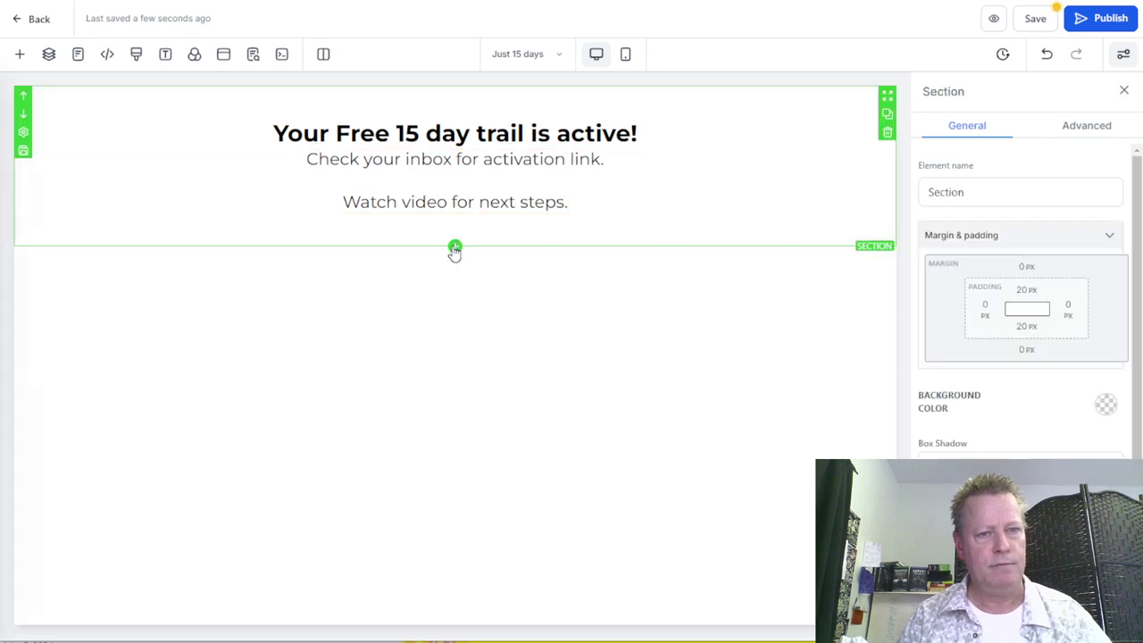
click(214, 184)
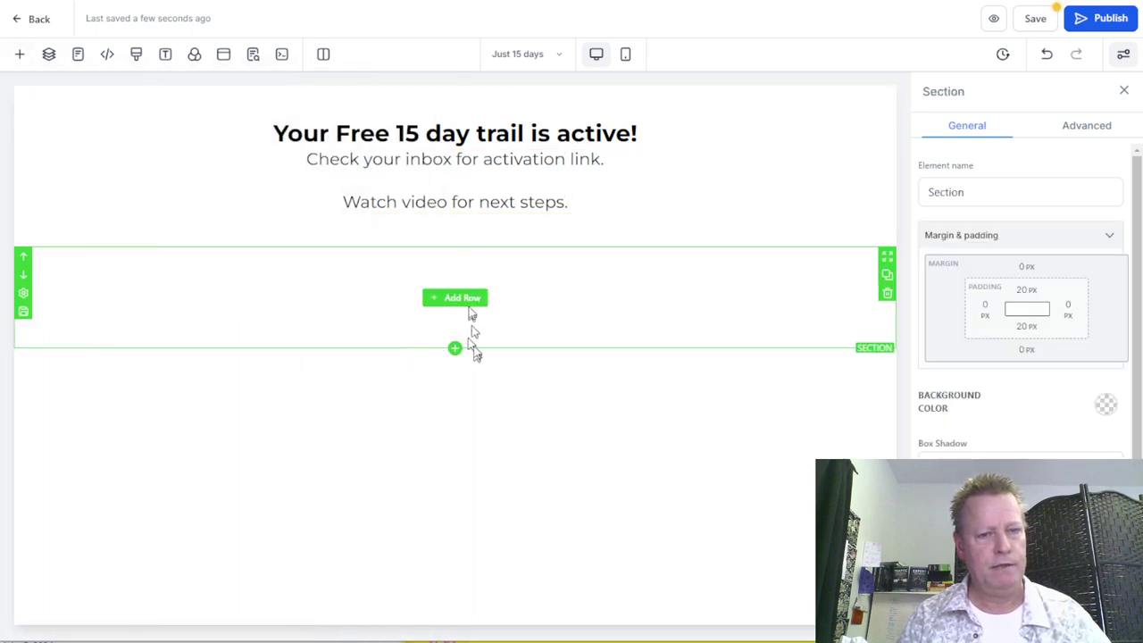
click(469, 300)
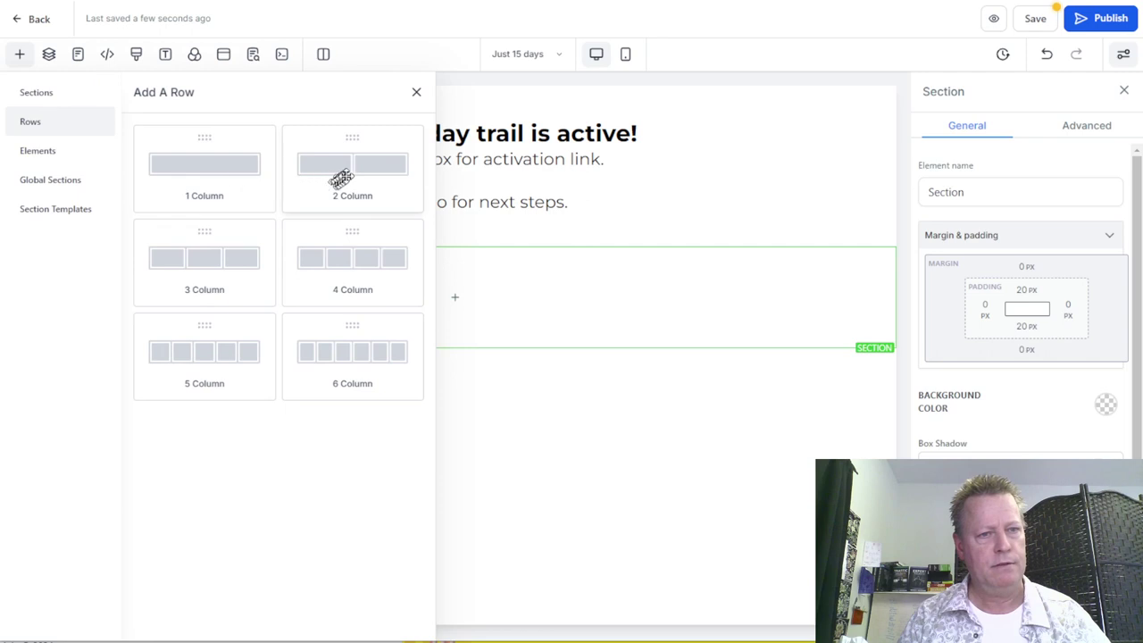
drag(215, 171, 280, 312)
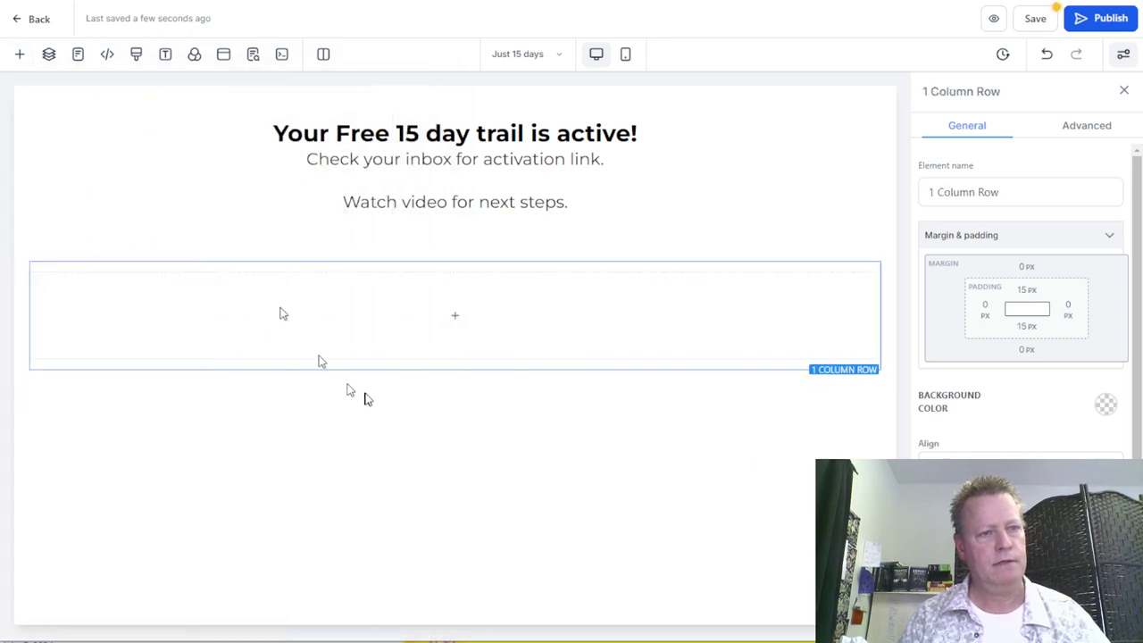
Insert a video element into the empty column of the second section.
click(456, 317)
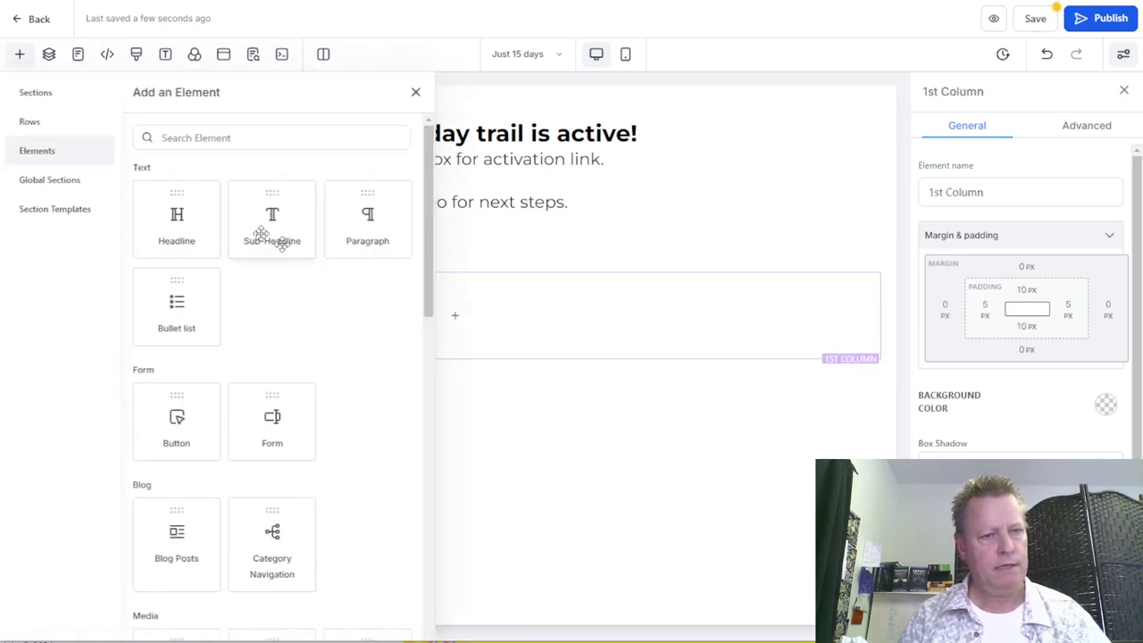
scroll(219, 320, down, 3)
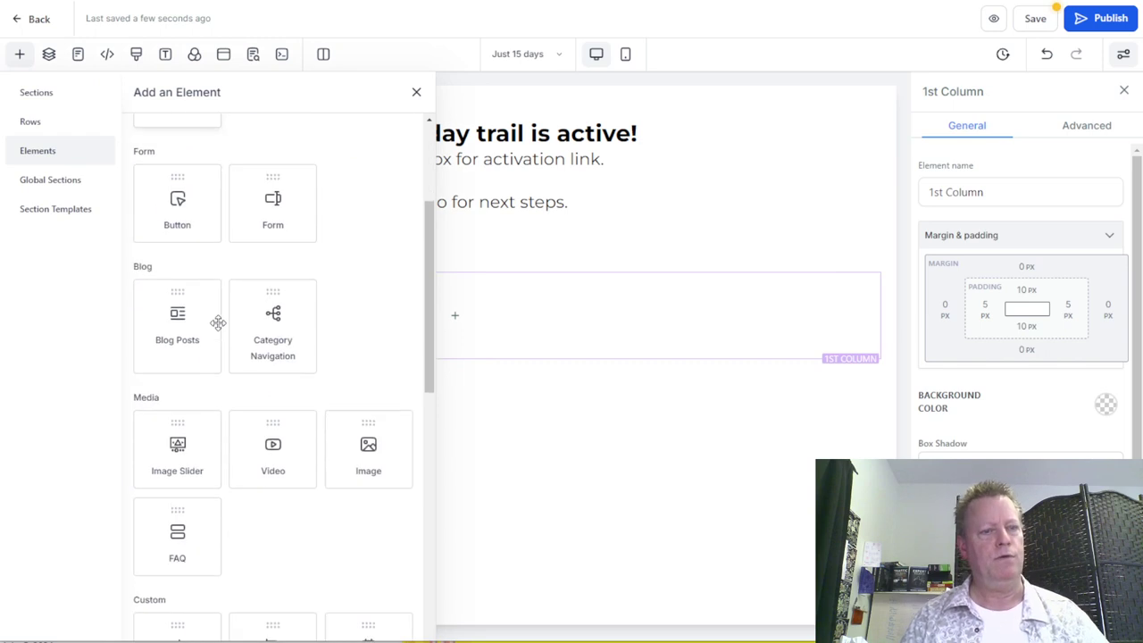
click(264, 460)
scroll(489, 434, down, 2)
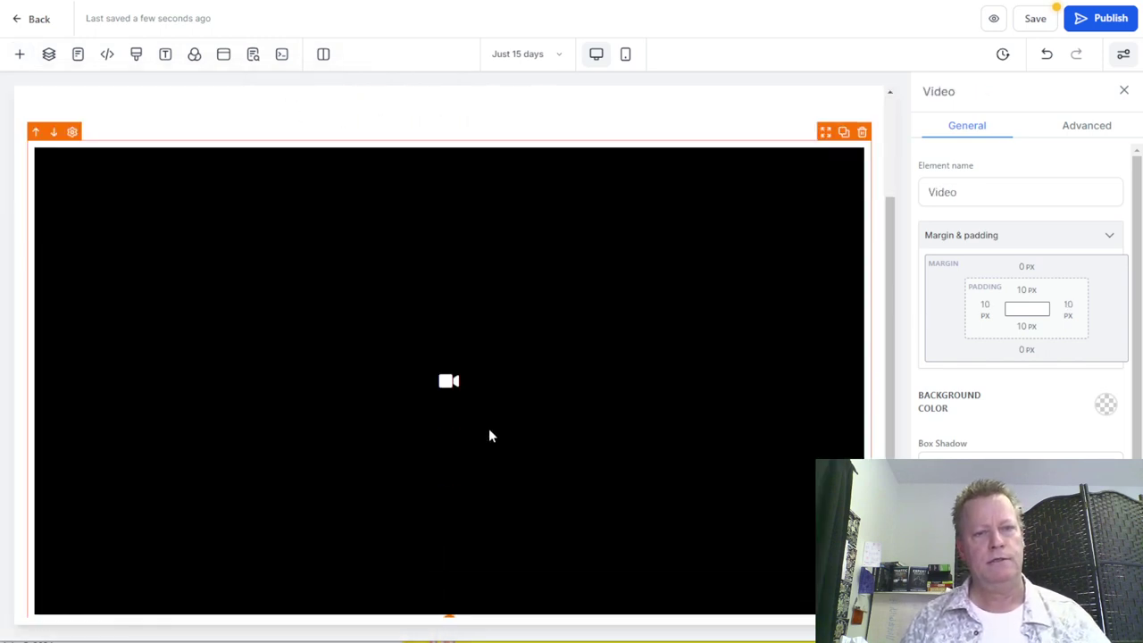
scroll(489, 435, up, 2)
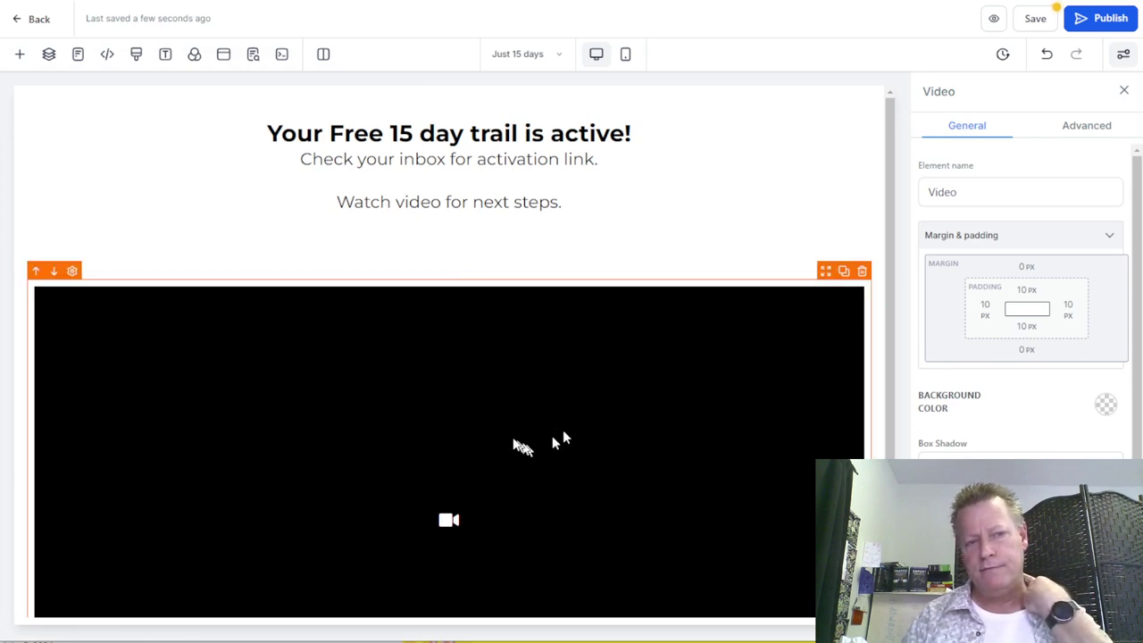
Save the Just 15 days page and return to the funnel's step list.
click(1039, 25)
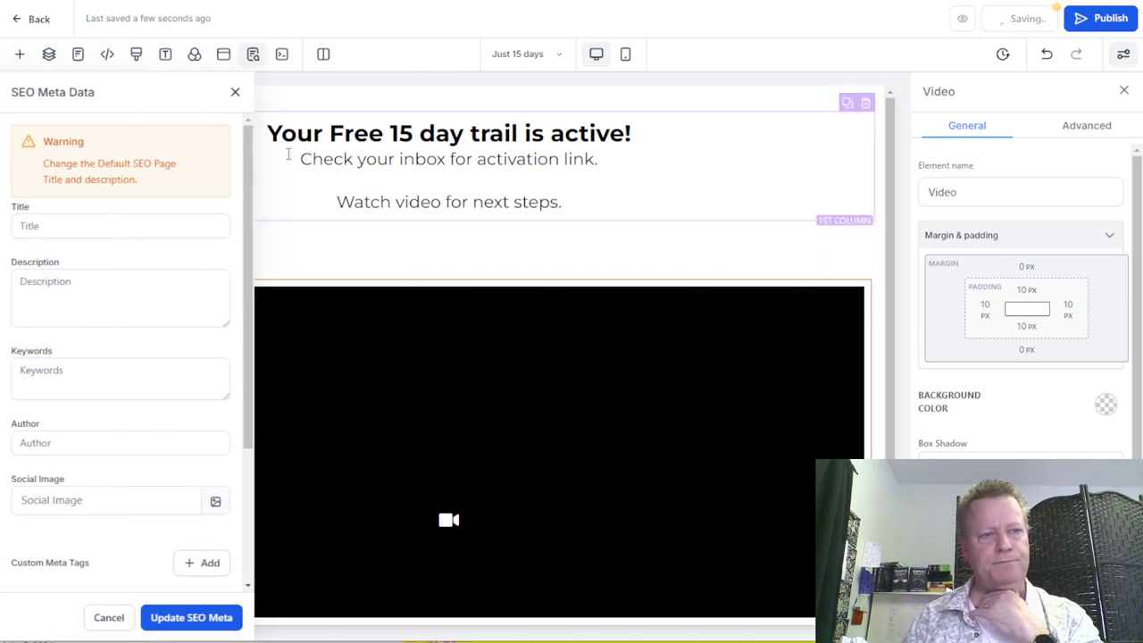
click(235, 94)
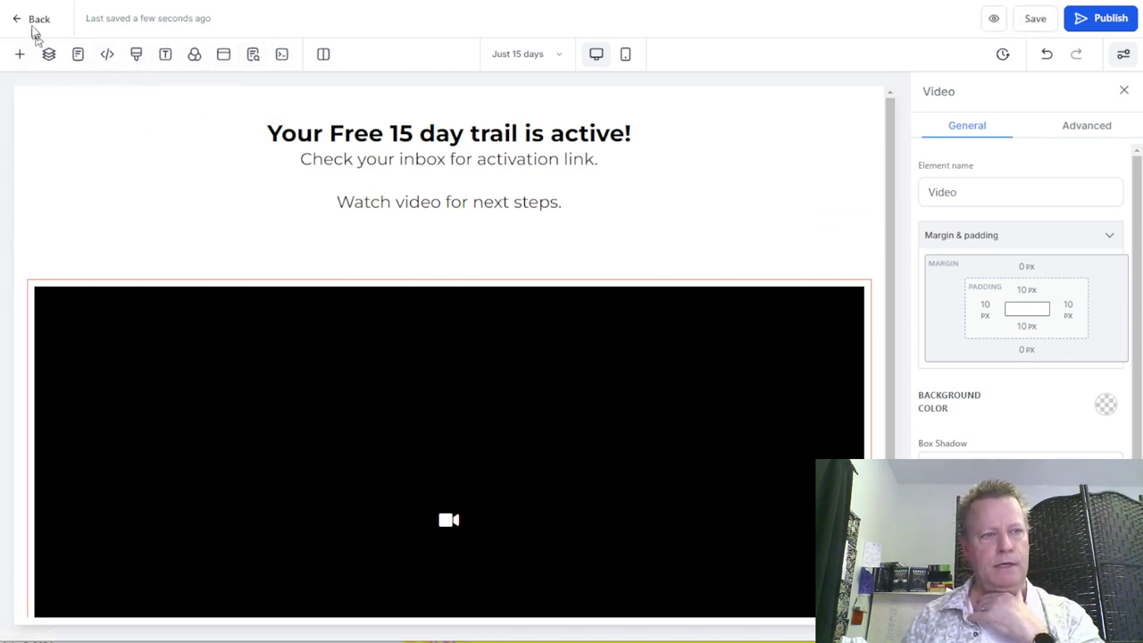
key(F5)
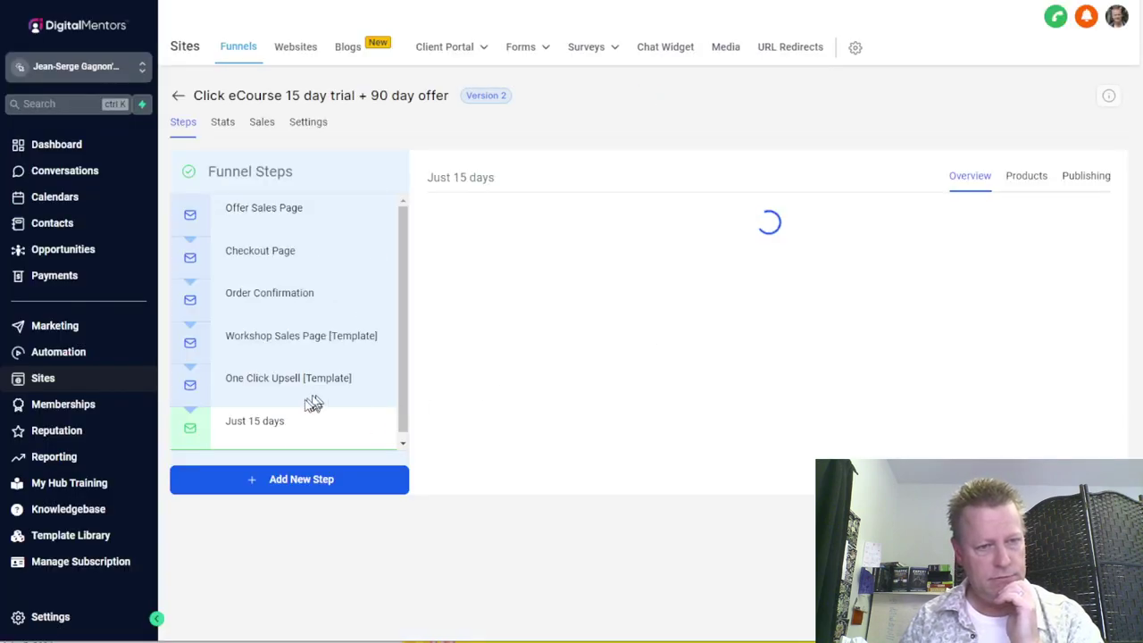
Set the funnel's path to /click2course90day in its settings and save the change.
click(293, 230)
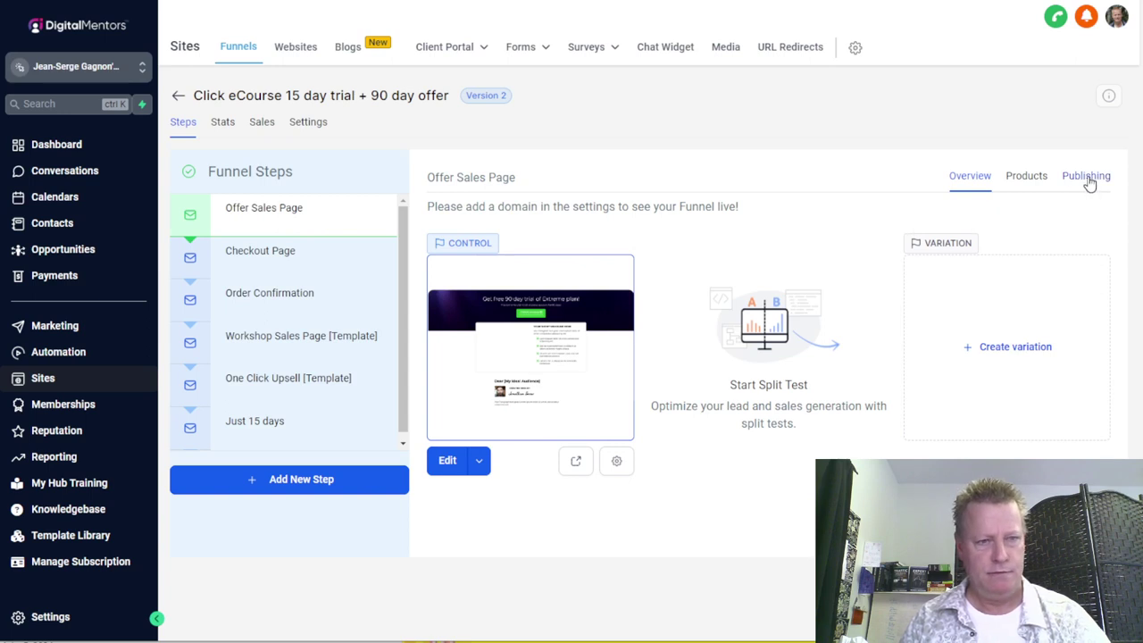
click(308, 123)
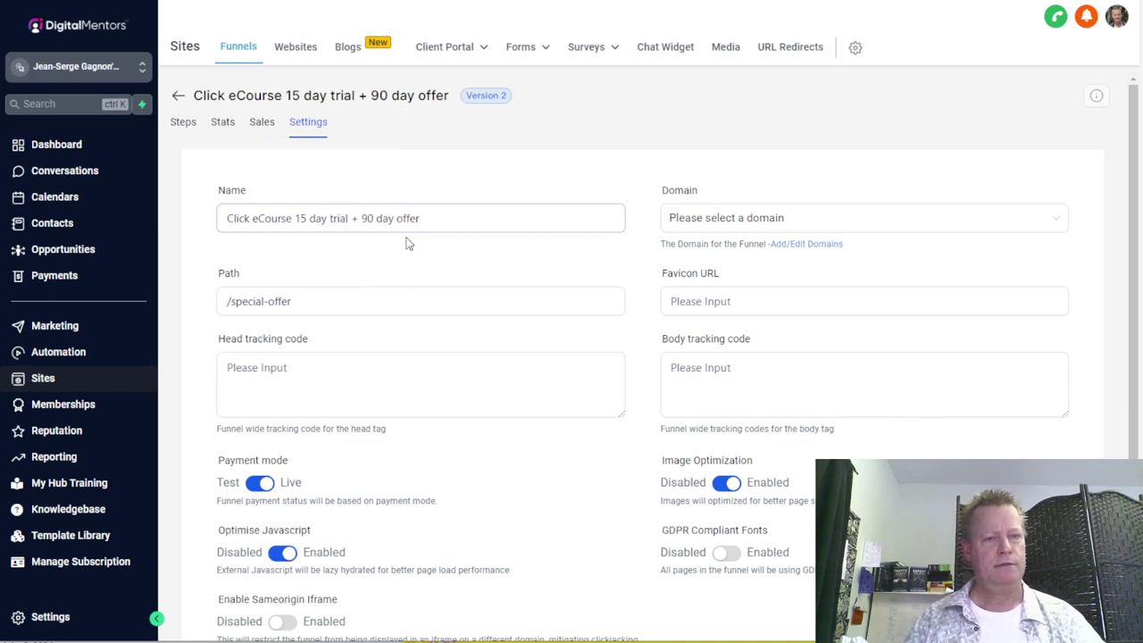
click(314, 303)
drag(325, 303, 223, 305)
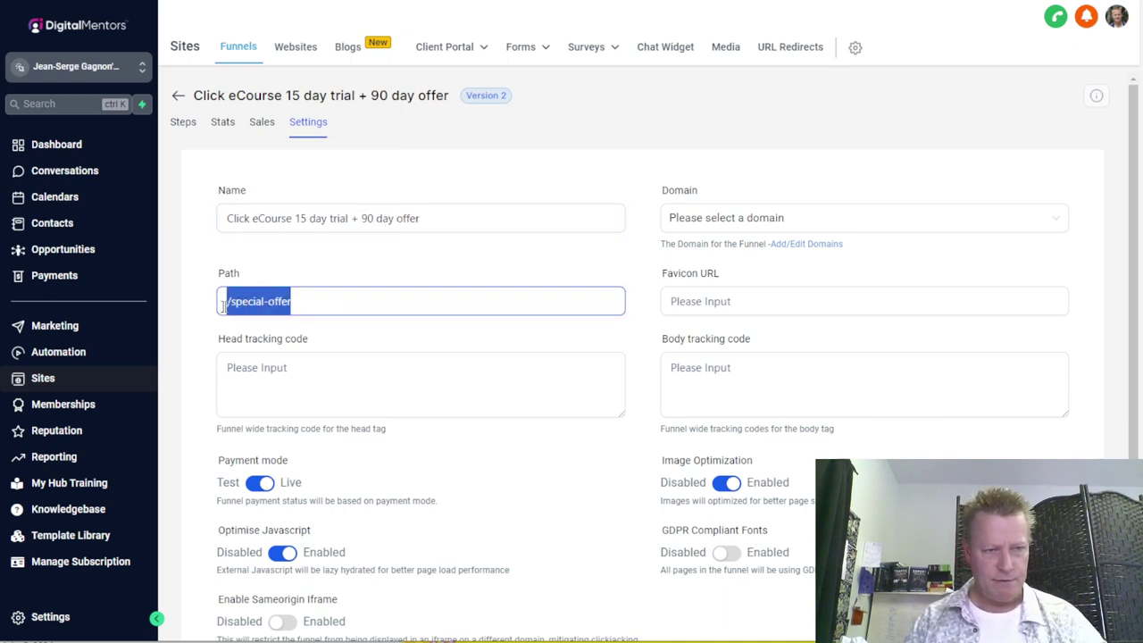
text(/click2)
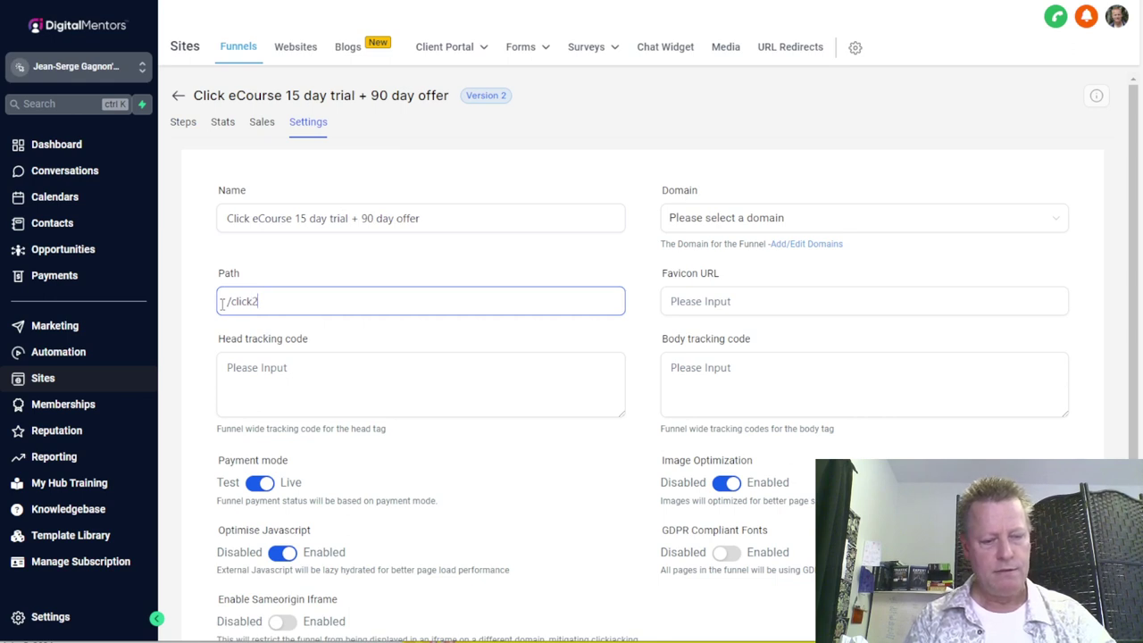
text(course90day)
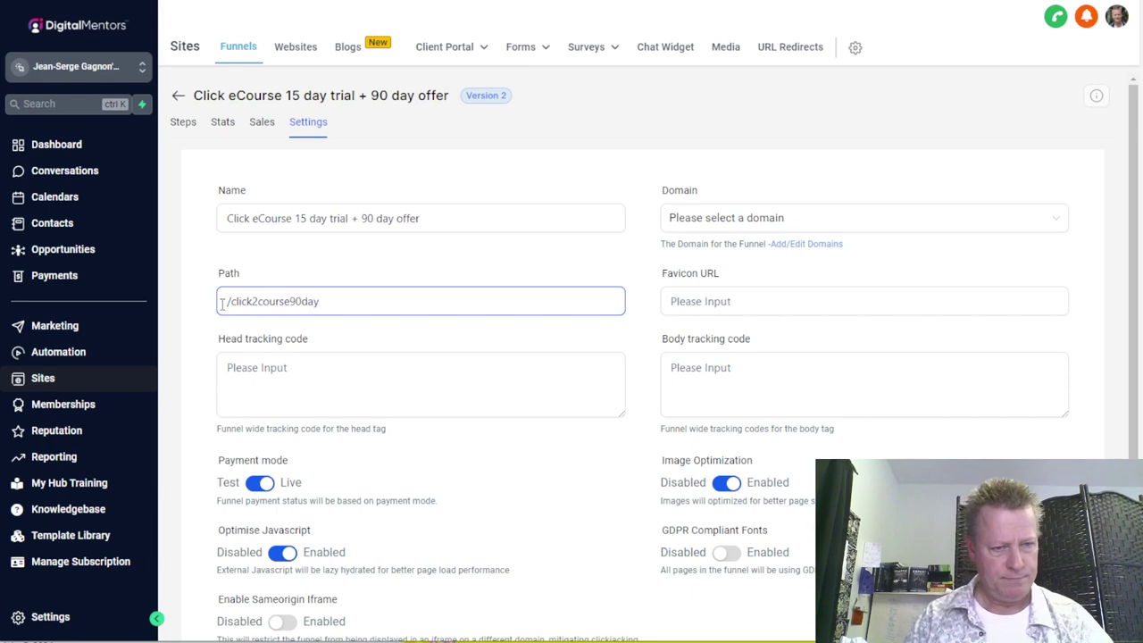
scroll(467, 514, down, 2)
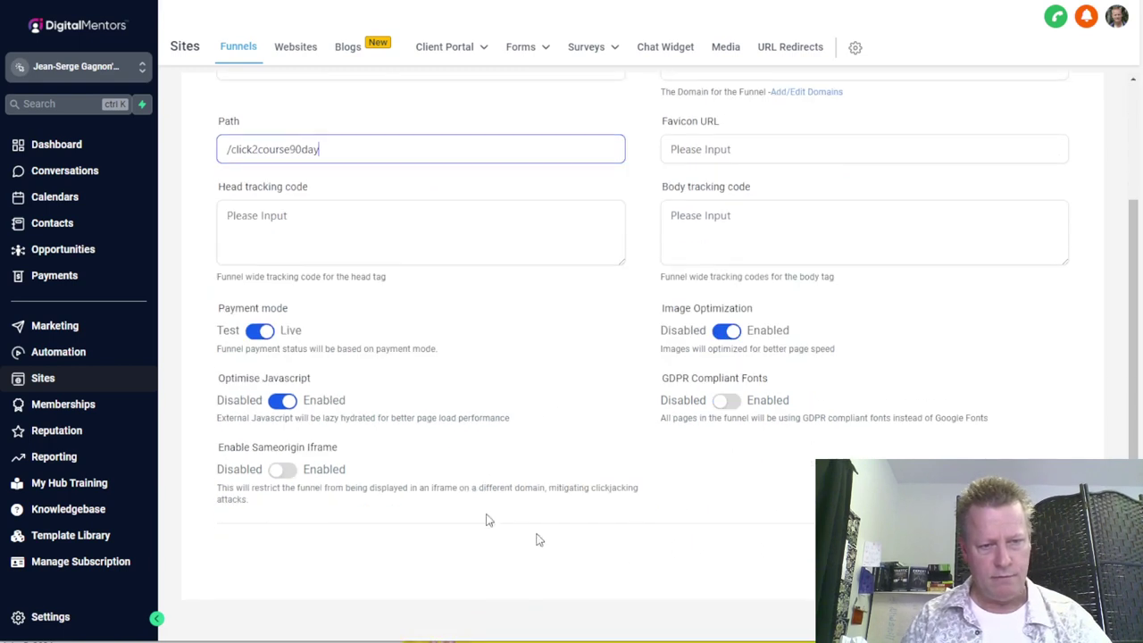
click(766, 518)
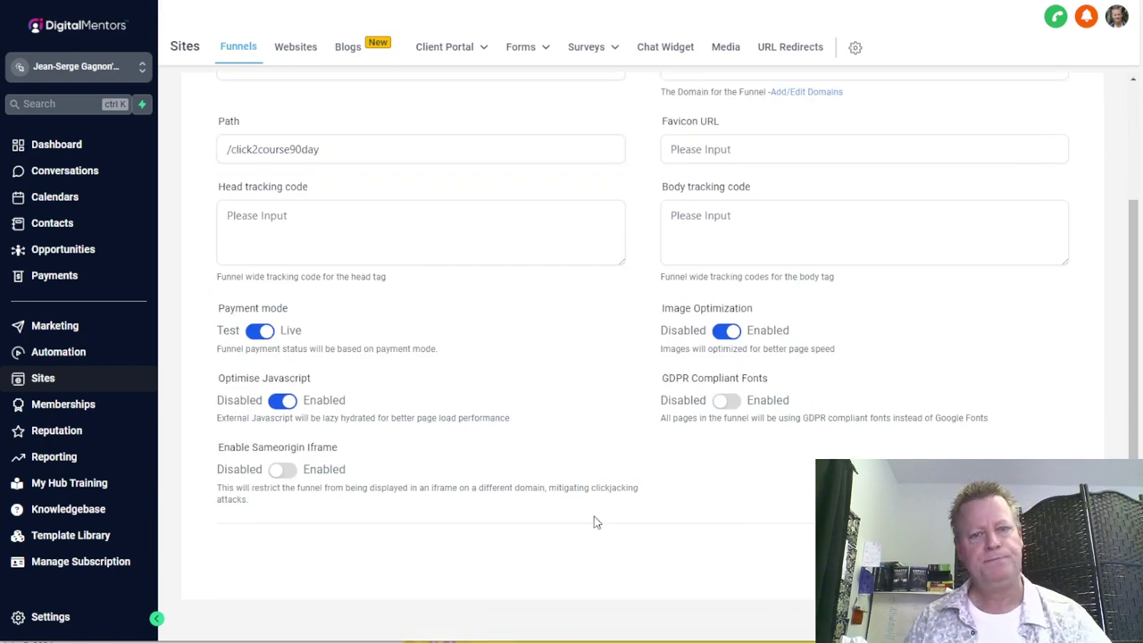
scroll(600, 479, up, 2)
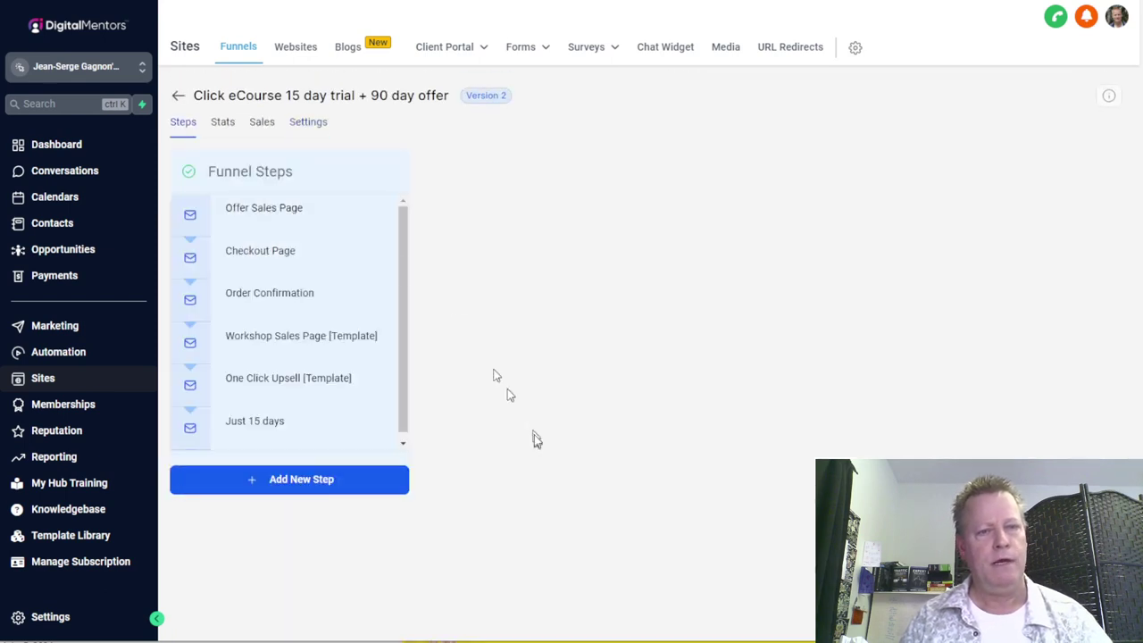
Open the page details of the Offer Sales Page step and set the page name to "Welcome page".
click(286, 220)
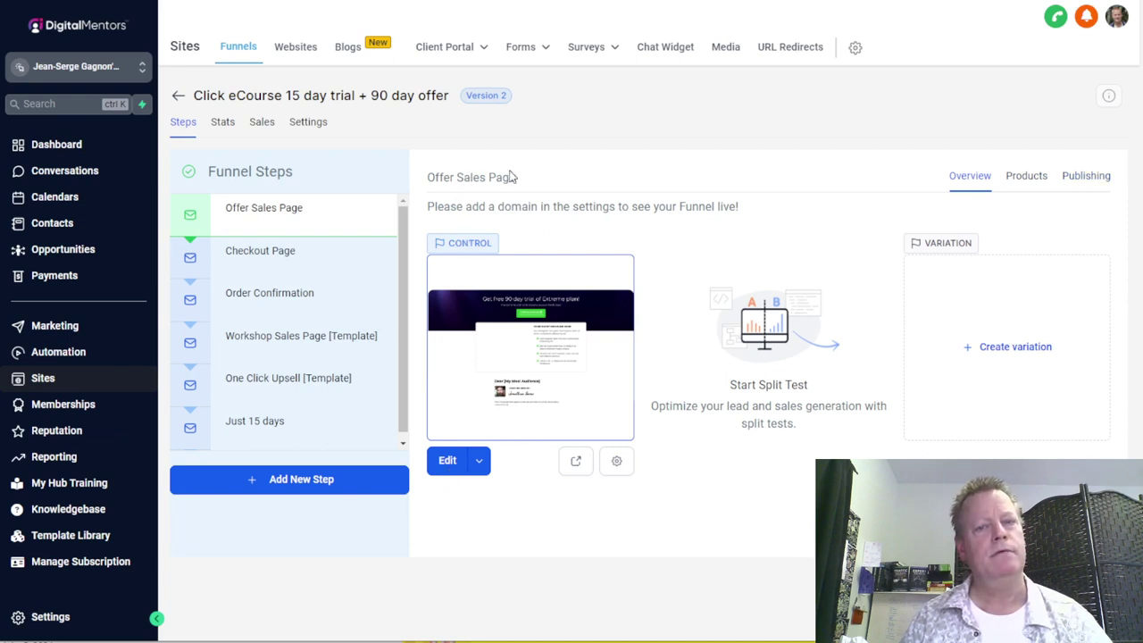
drag(533, 179, 467, 178)
click(616, 461)
drag(524, 305, 387, 313)
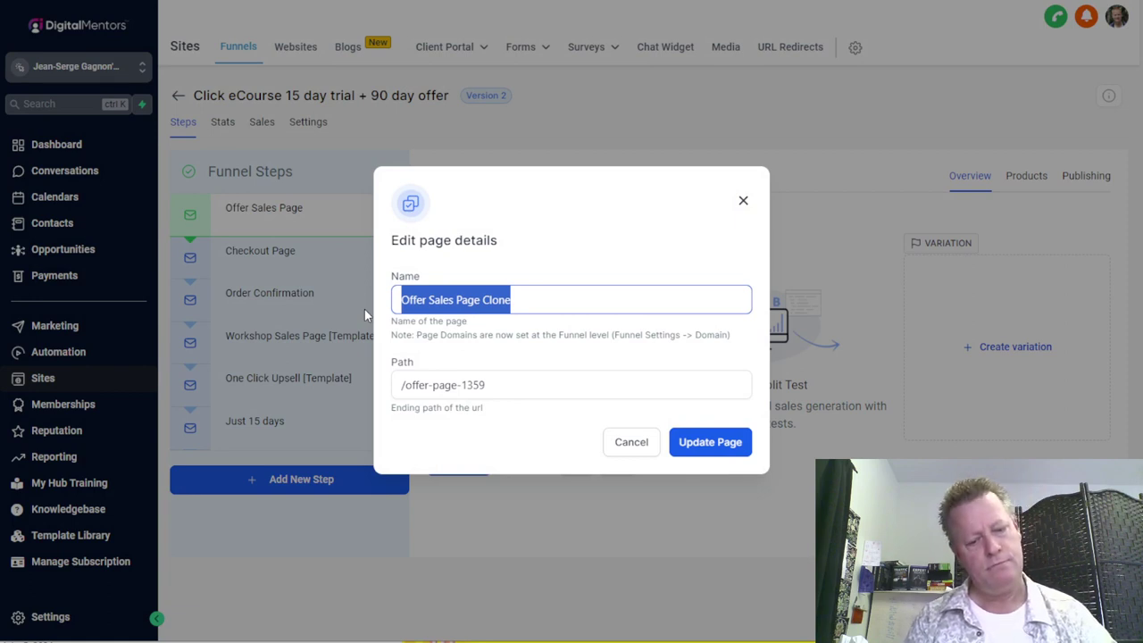
text(Inis)
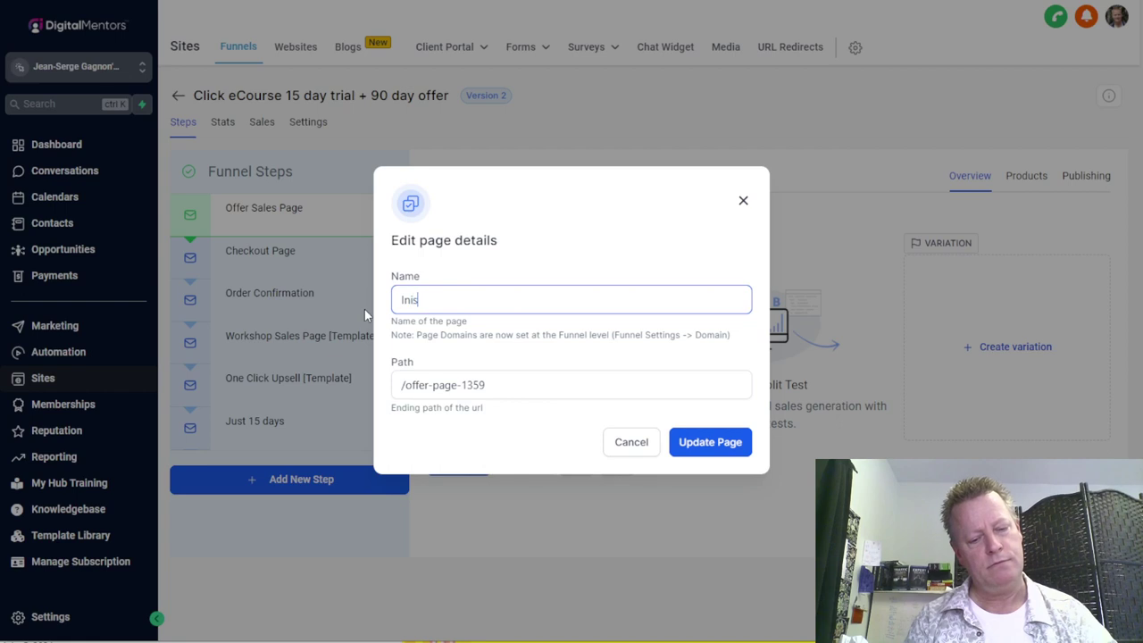
key(BackSpace)
key(BackSpace)
key(BackSpace)
key(BackSpace)
text(Welcom)
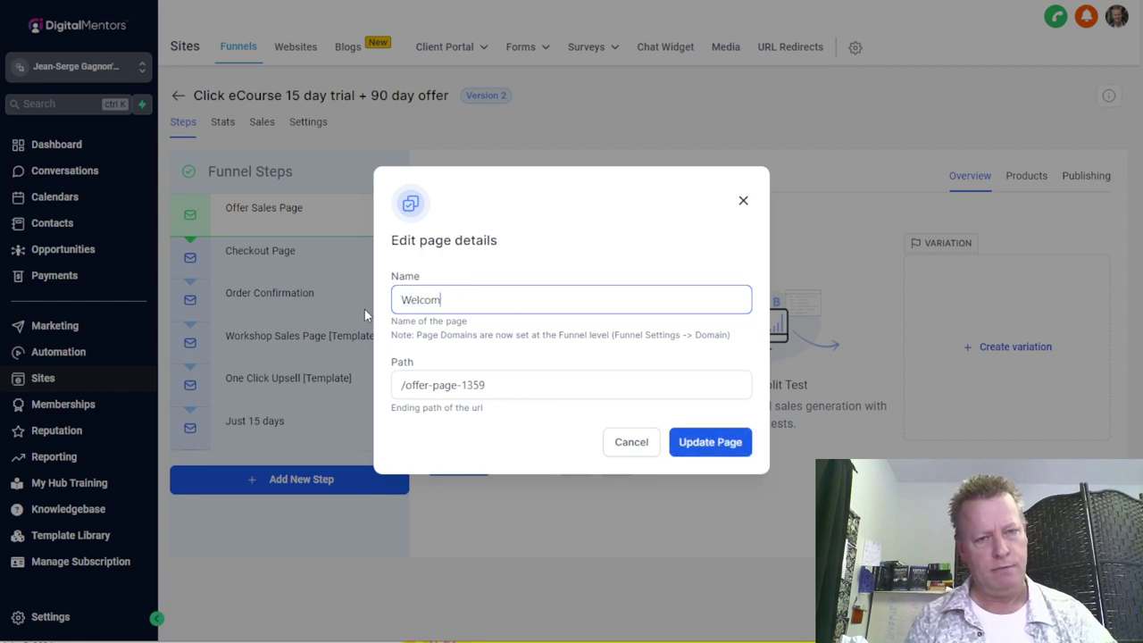
text(e page)
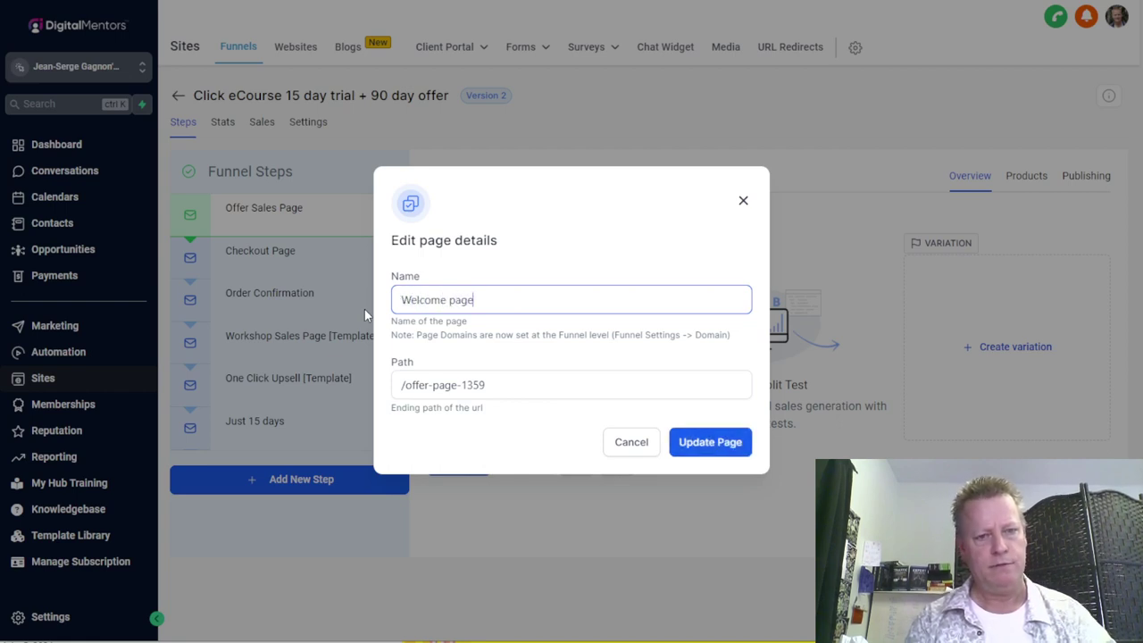
Set the page's path to /clickecoursewelcome and update the page.
drag(407, 385, 530, 385)
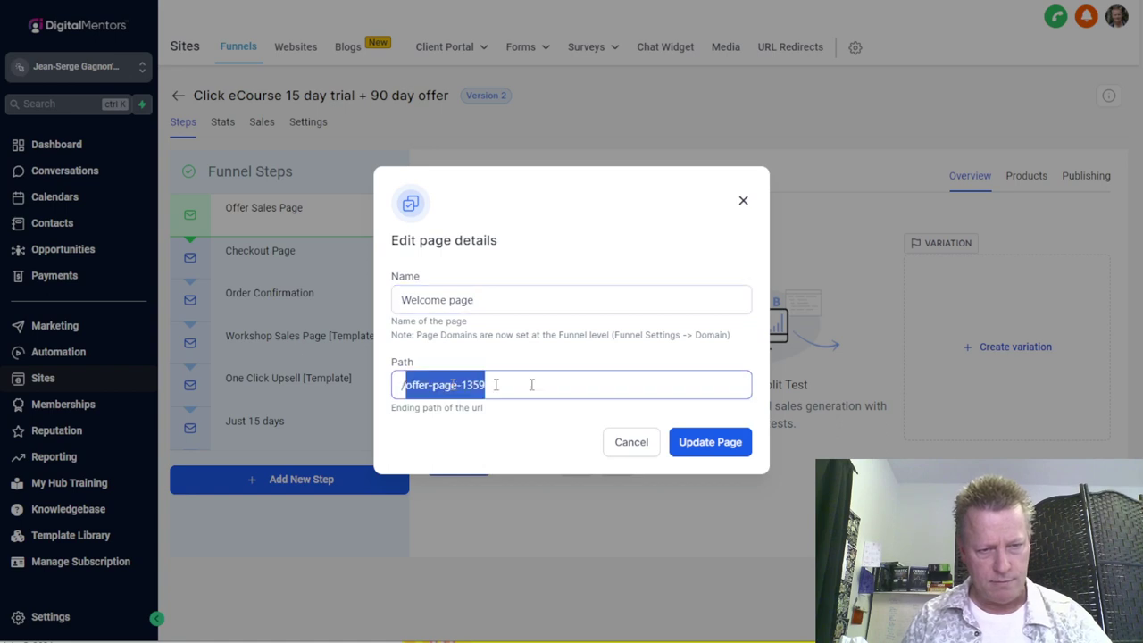
text(clickecoursewelcome)
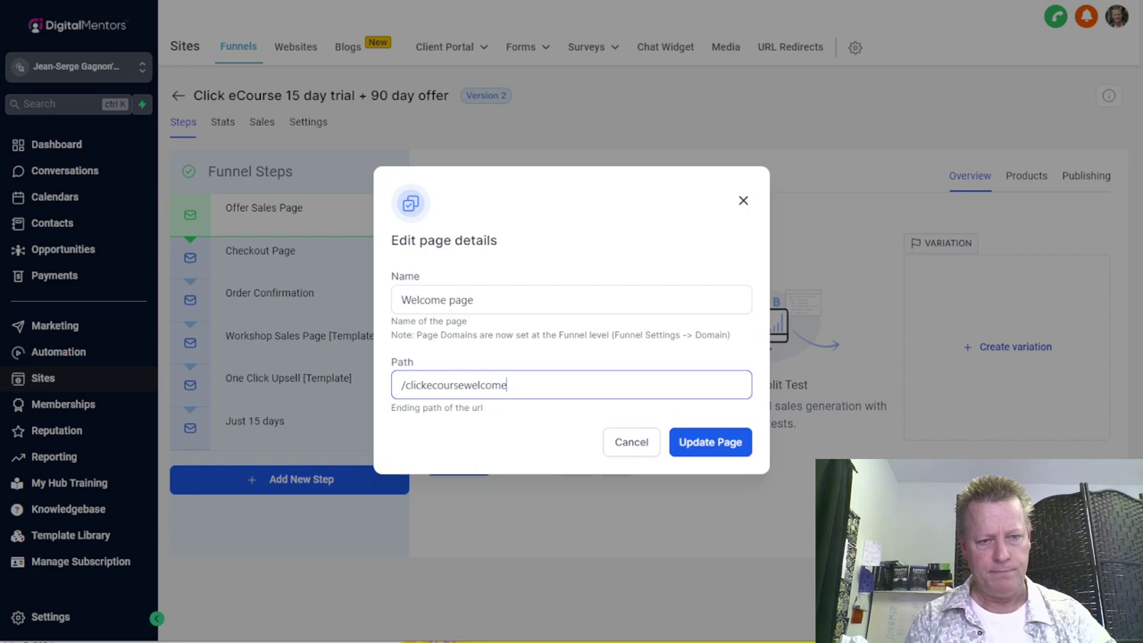
click(700, 442)
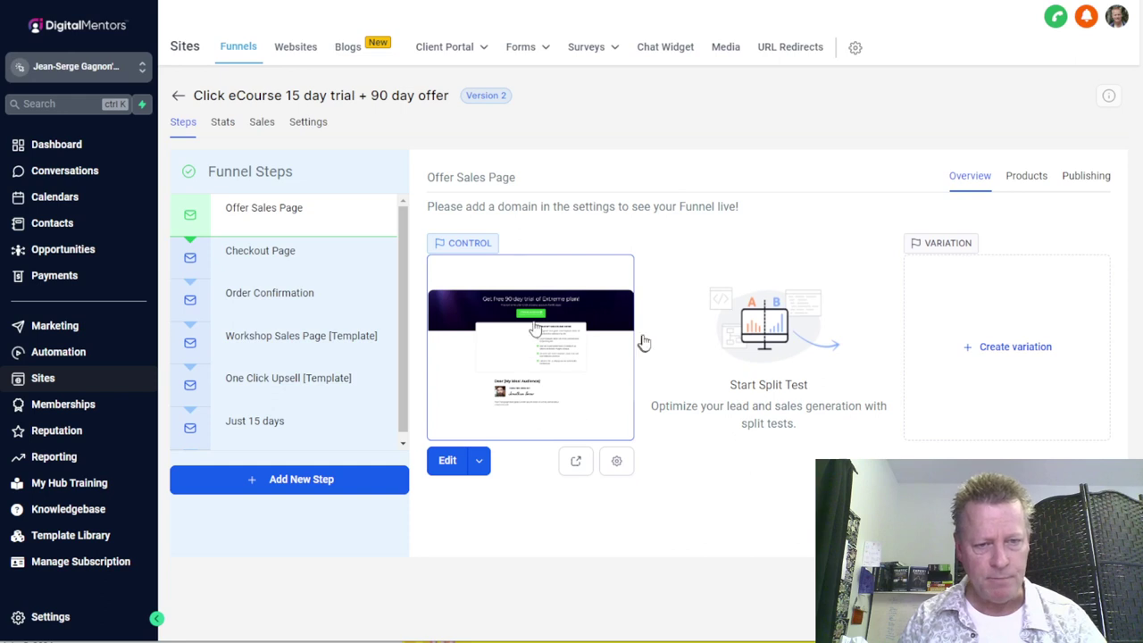
Open the Welcome page for editing and add a button element directly below the "Click to activate!" button.
click(451, 461)
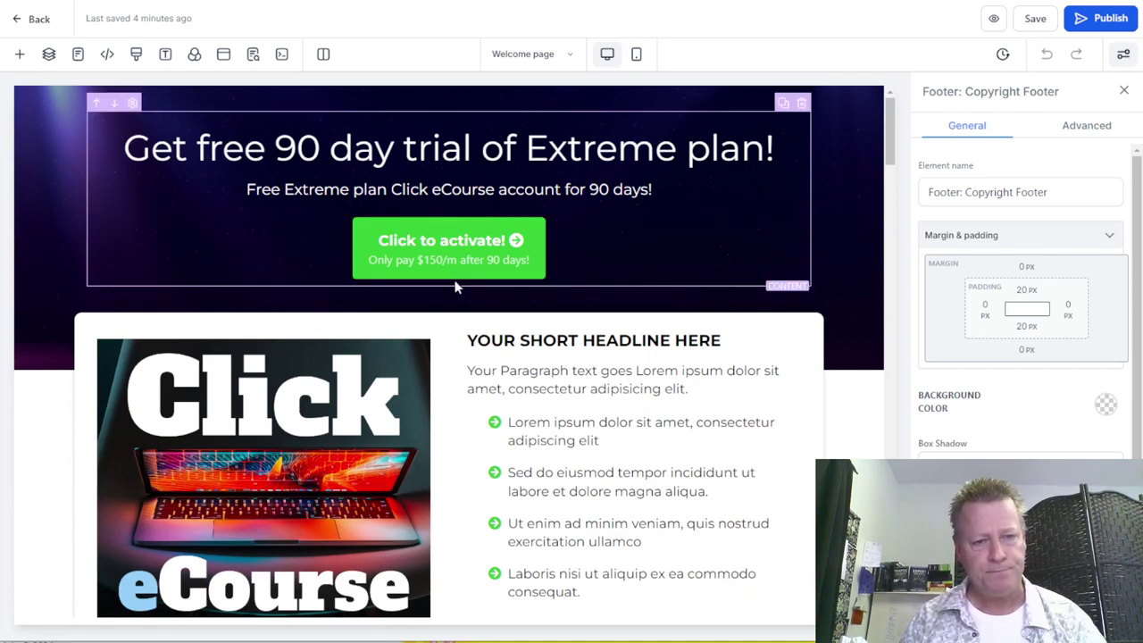
click(449, 278)
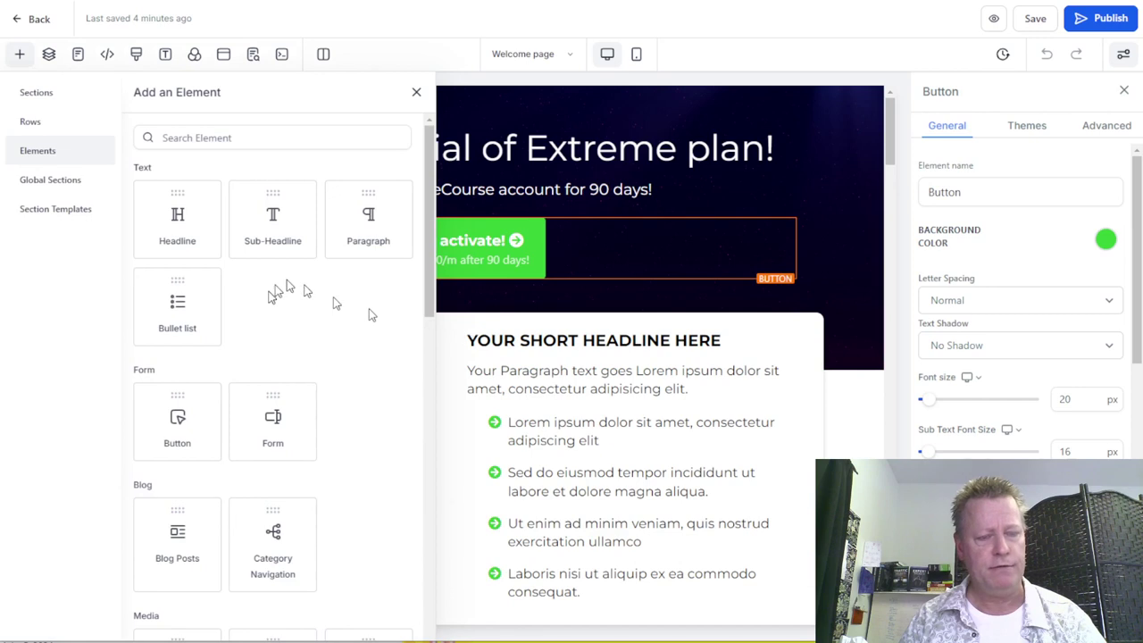
scroll(243, 454, down, 4)
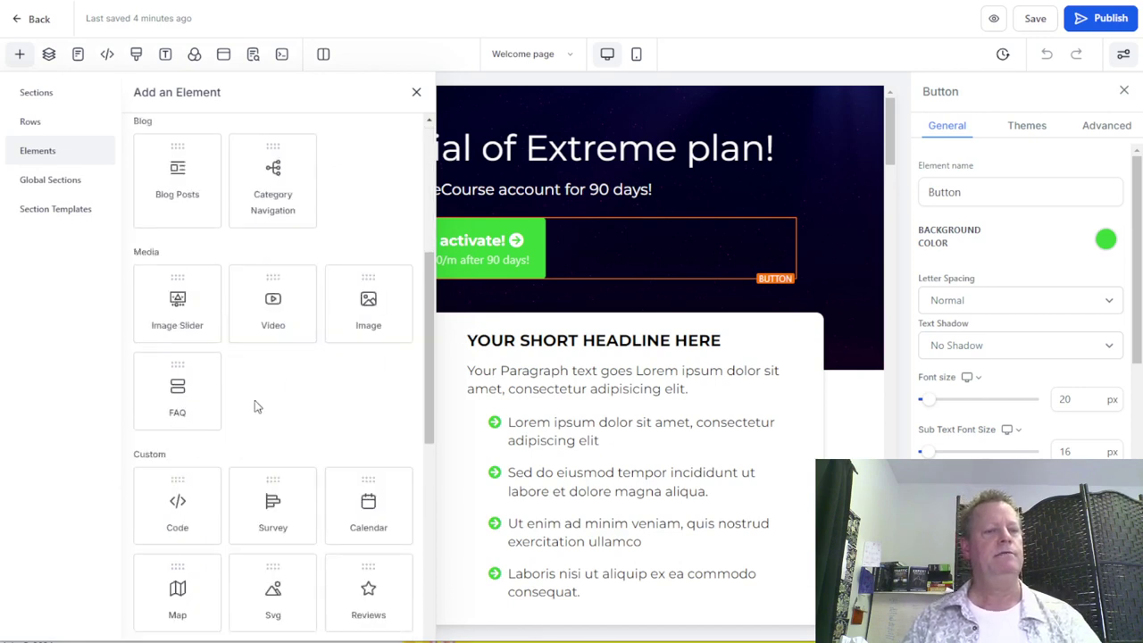
scroll(254, 400, up, 4)
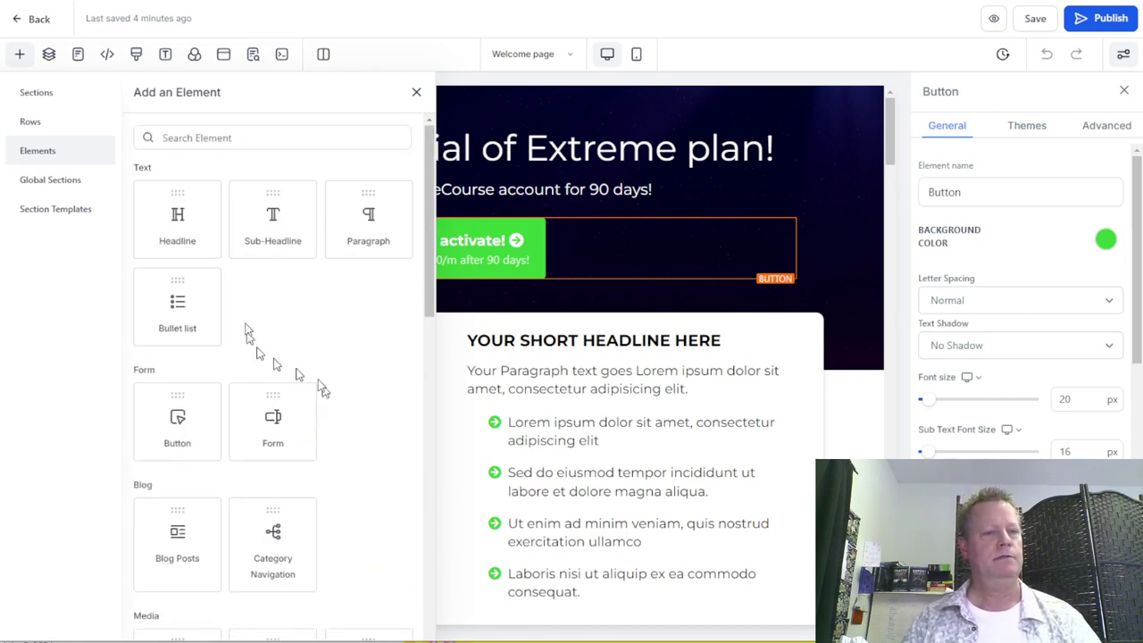
click(200, 431)
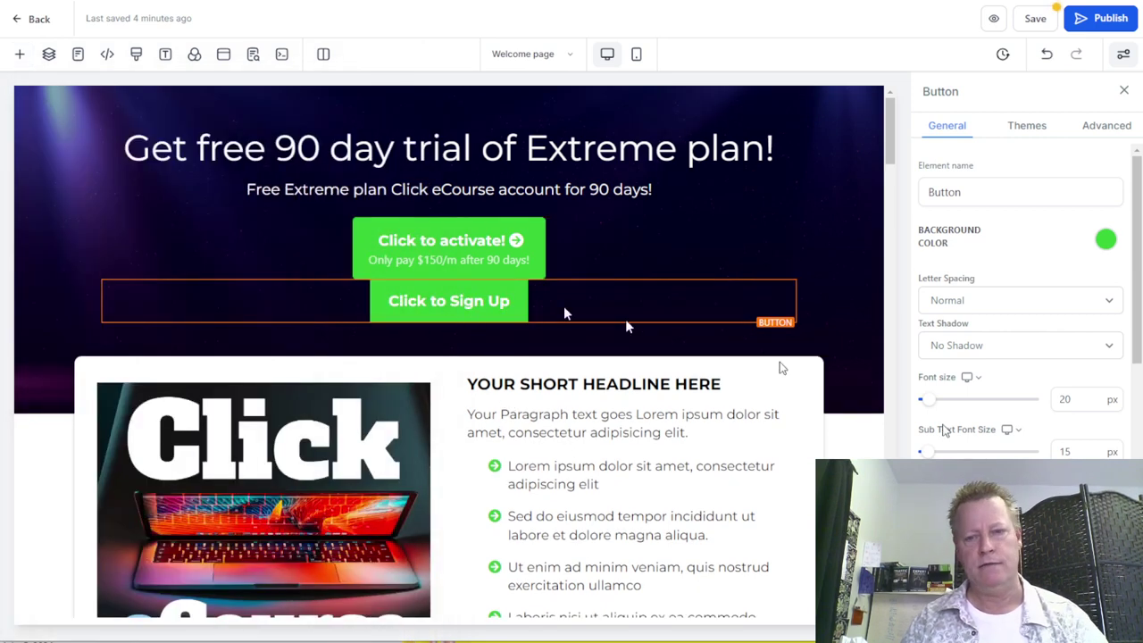
Change the new button's text to "Just give me the 1".
scroll(1007, 425, down, 2)
scroll(1007, 425, down, 5)
scroll(1008, 426, up, 3)
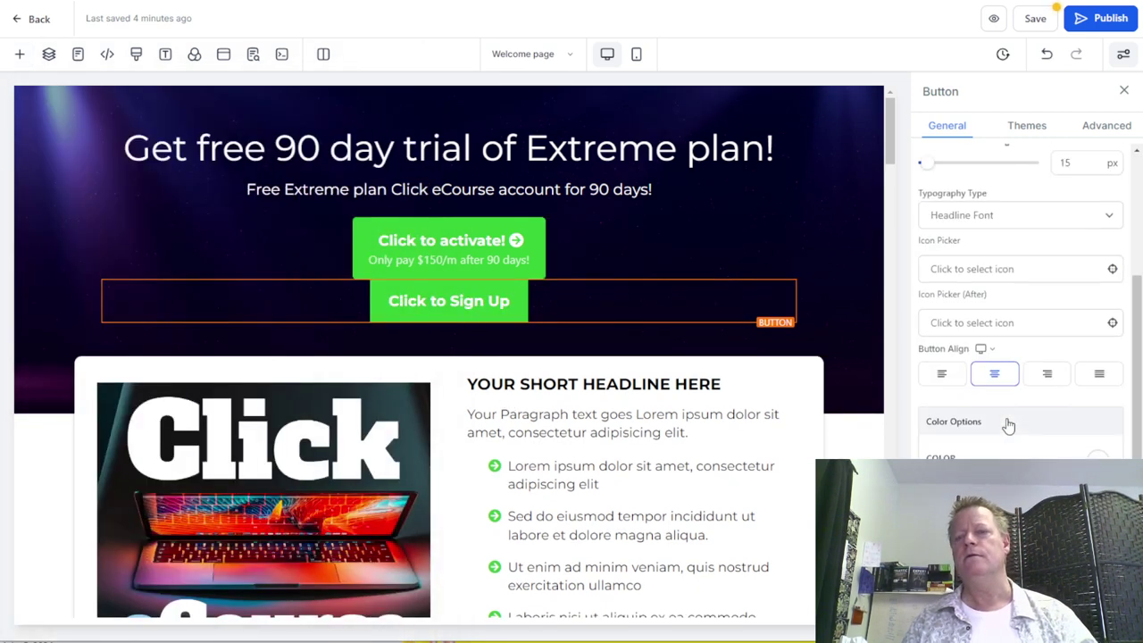
scroll(1007, 425, down, 3)
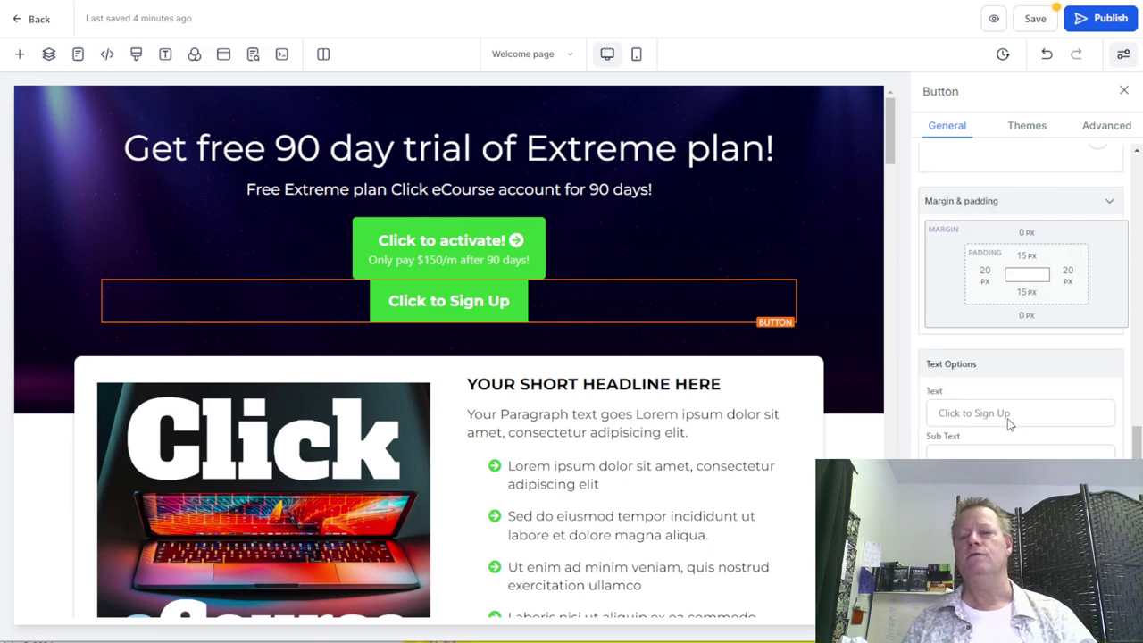
triple_click(1031, 413)
text(No)
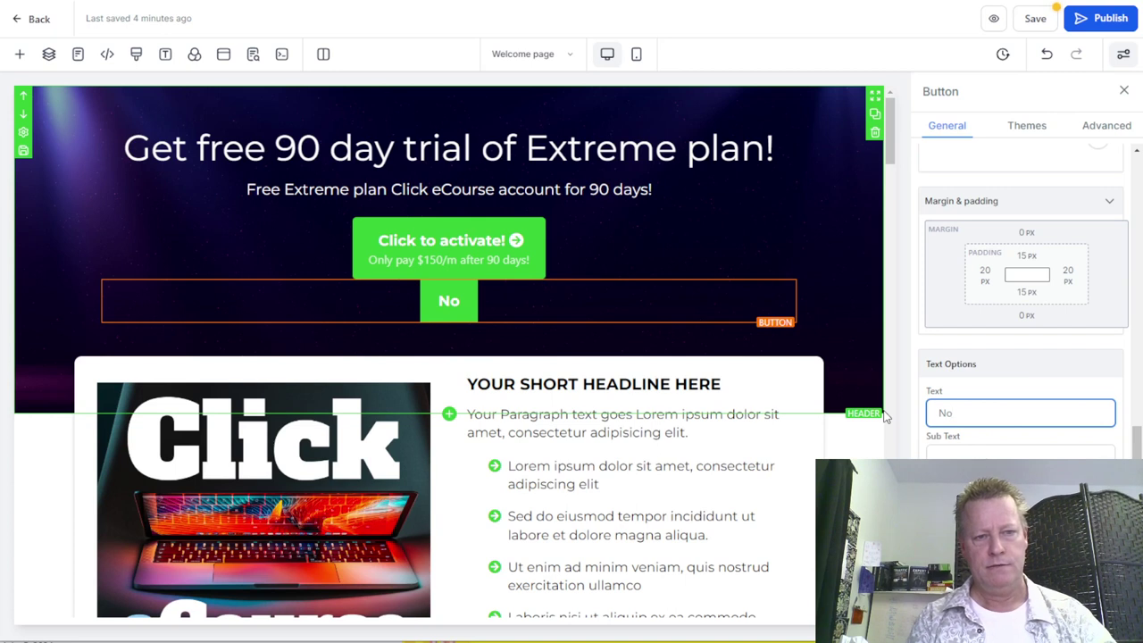
key(BackSpace)
text(Just give me the 1)
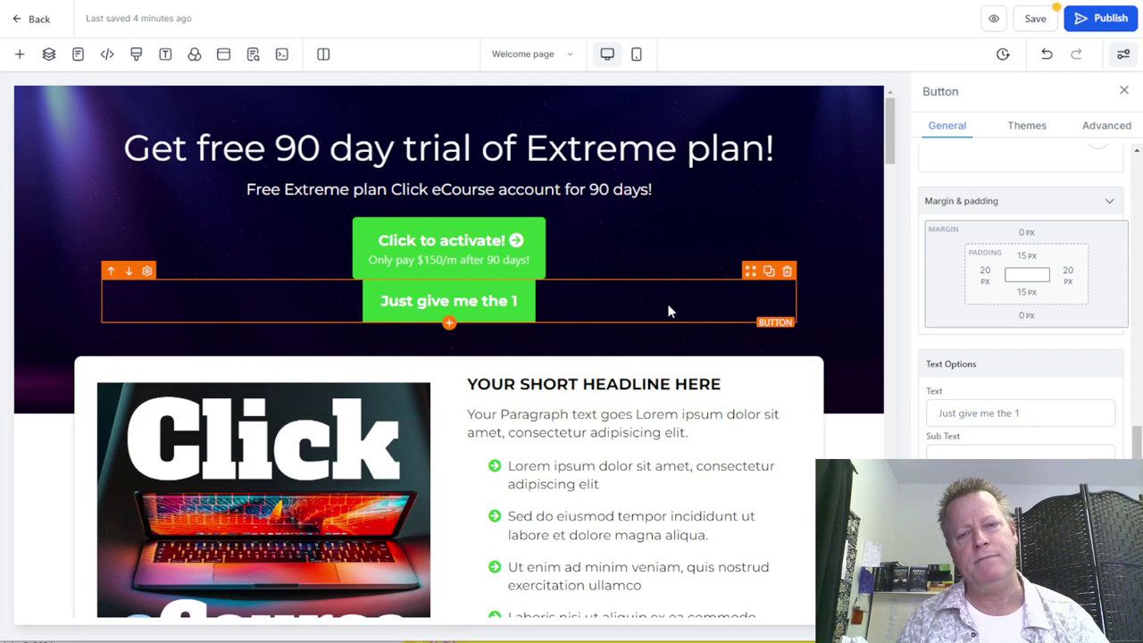
Delete the newly added button and examine the text options of the "Click to activate!" button.
click(787, 271)
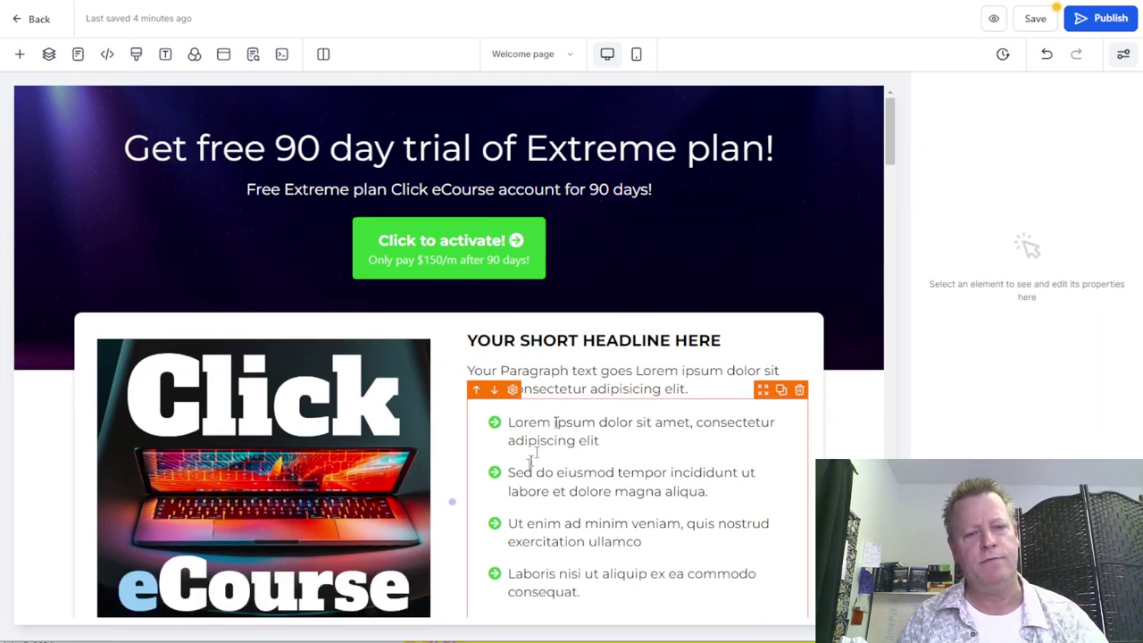
scroll(535, 384, down, 2)
scroll(465, 286, up, 2)
click(454, 266)
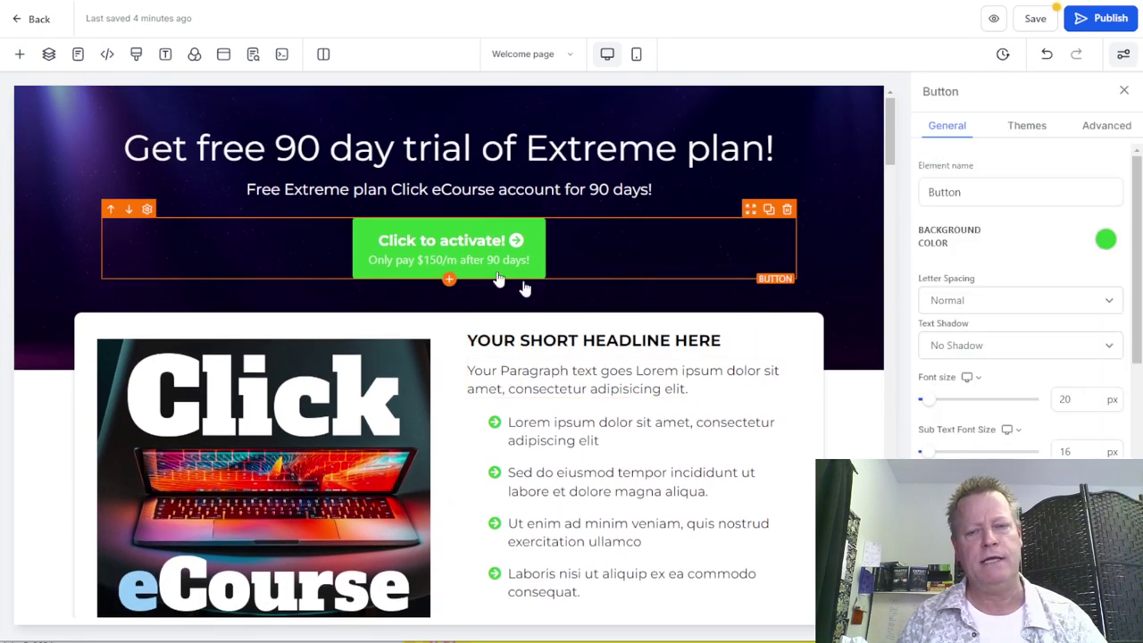
scroll(1027, 358, down, 5)
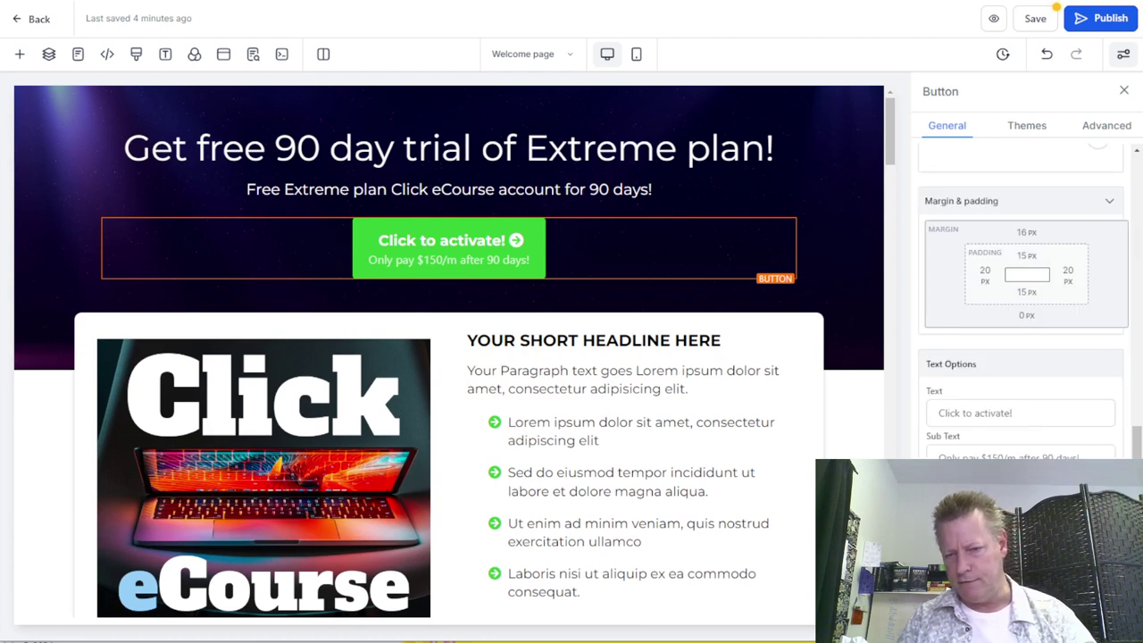
Save the Welcome page and return to the funnel, skipping the SEO meta data.
click(1036, 18)
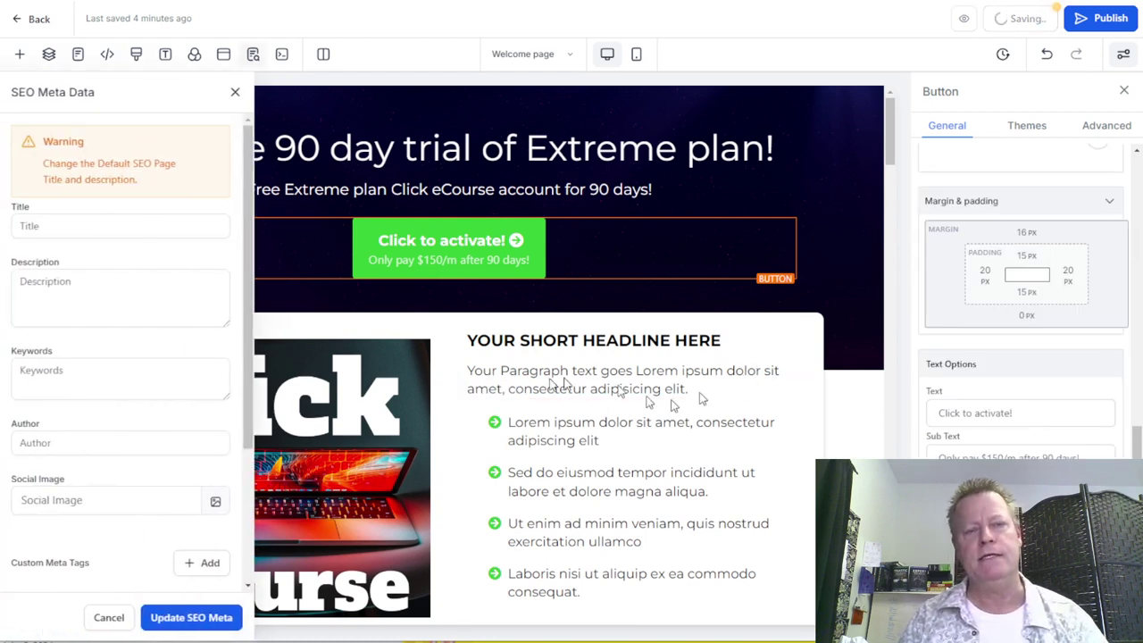
click(234, 94)
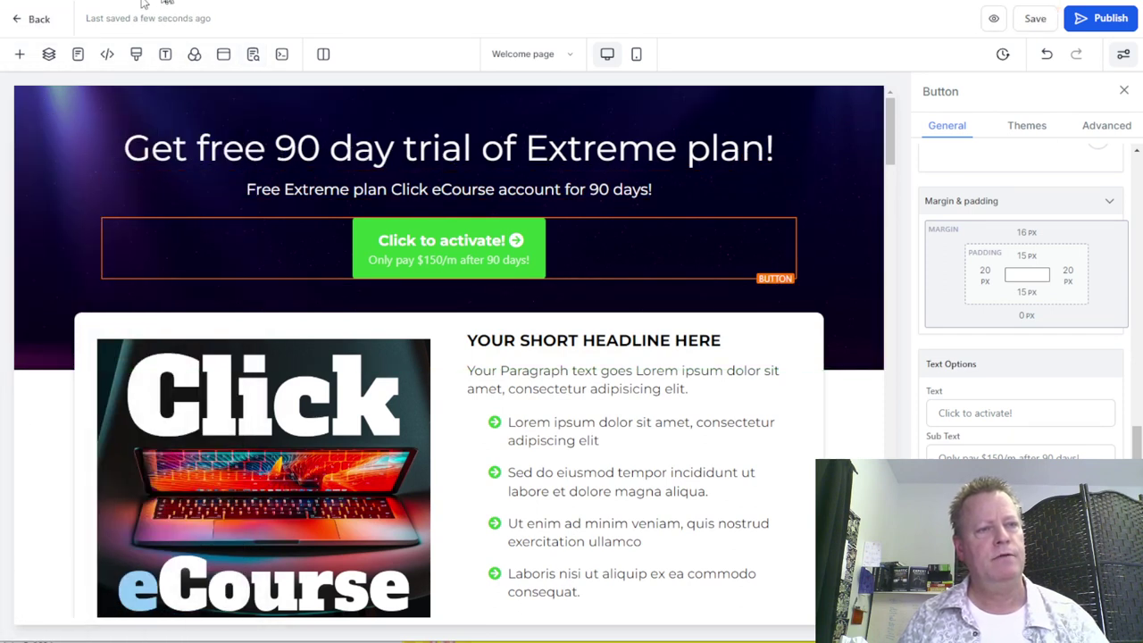
click(42, 19)
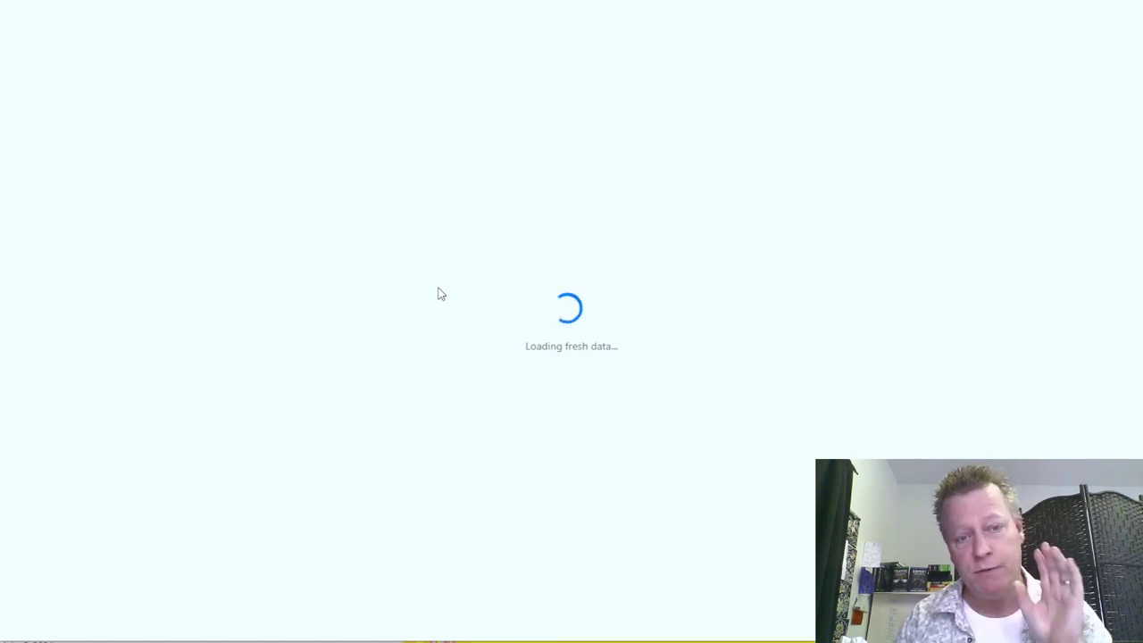
Switch to Paint to view the funnel steps diagram.
key(alt+Tab)
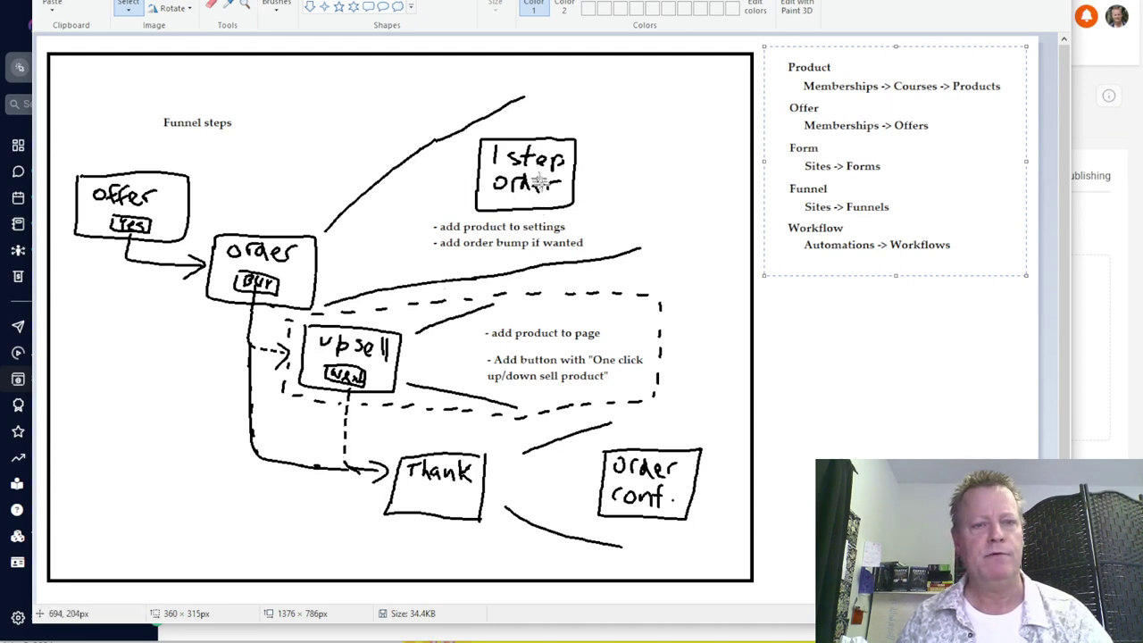
Switch back to the DigitalMentors funnel and open the product list of the Checkout Page step.
key(alt+Tab)
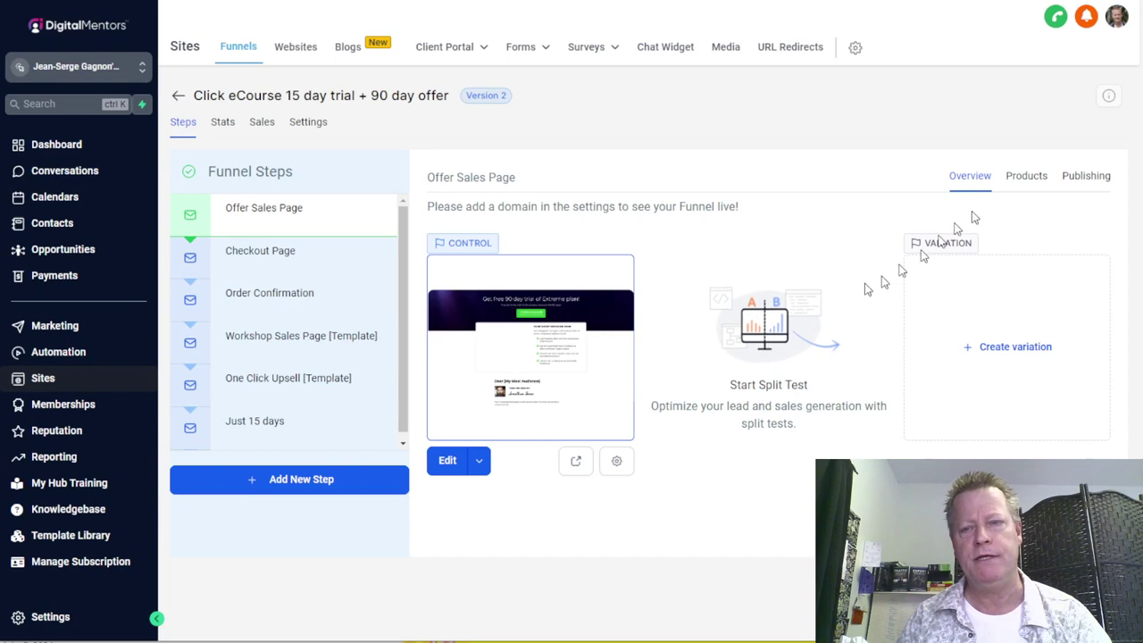
click(273, 255)
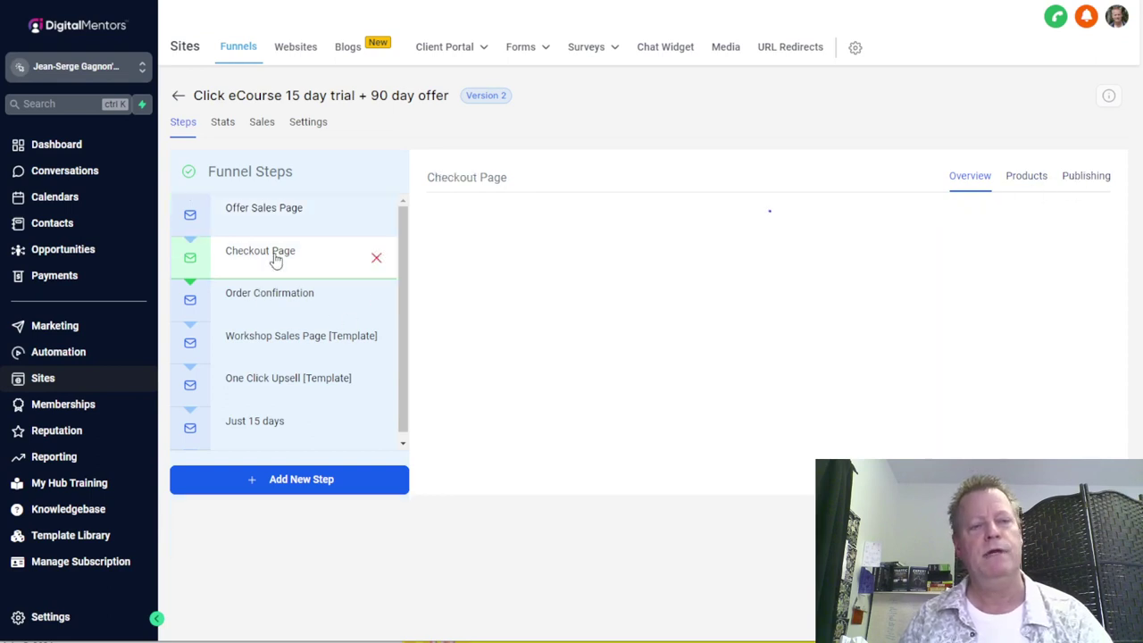
click(1028, 178)
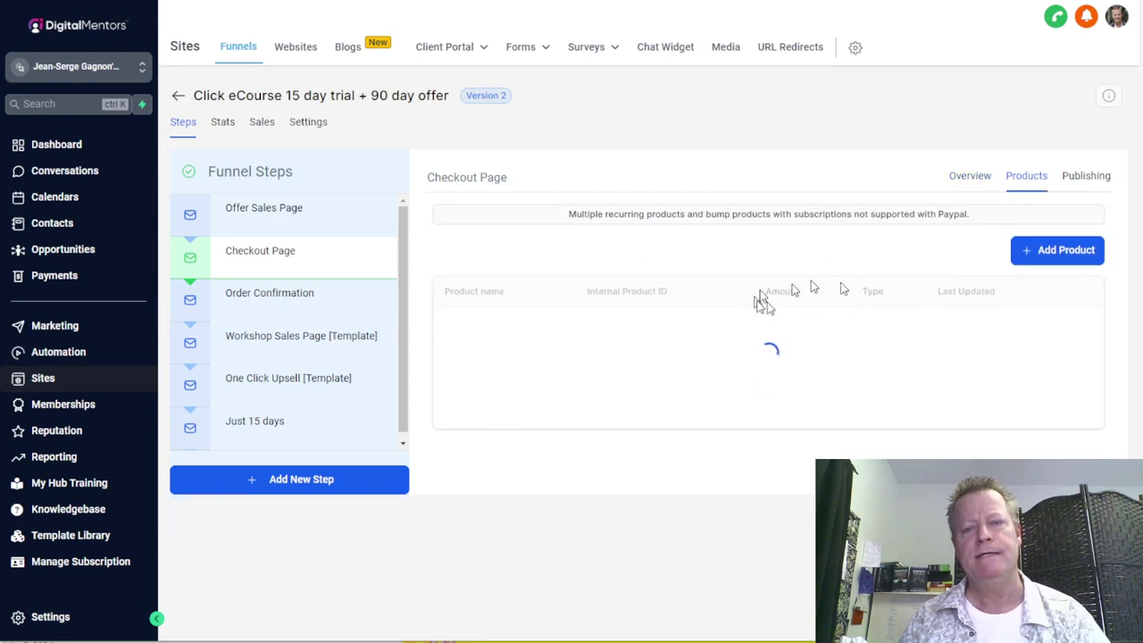
click(1068, 251)
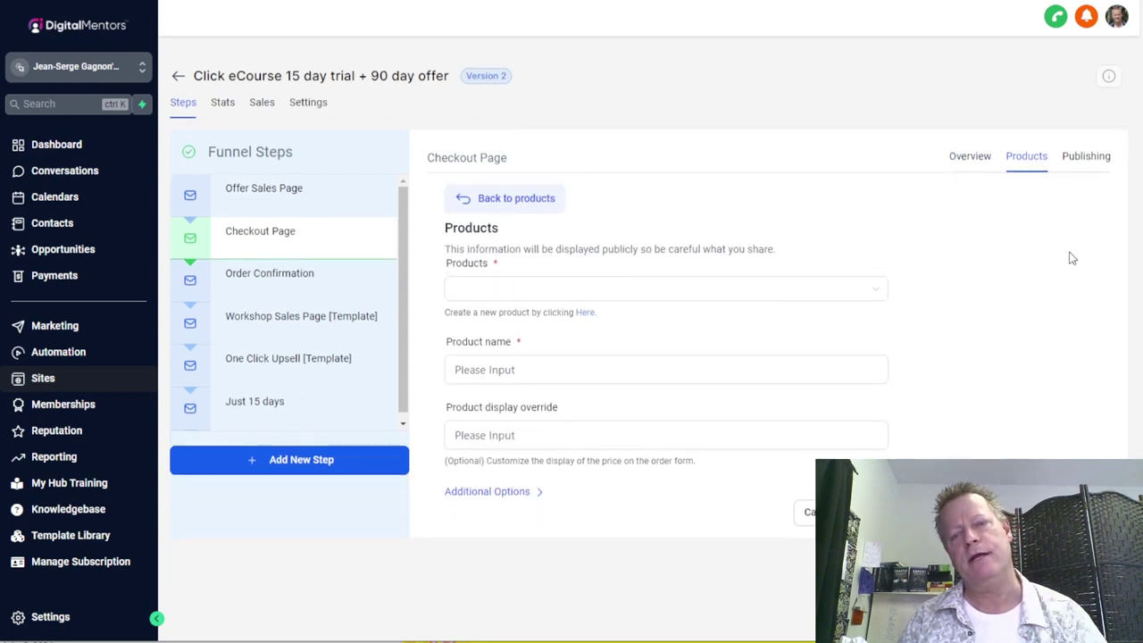
click(496, 290)
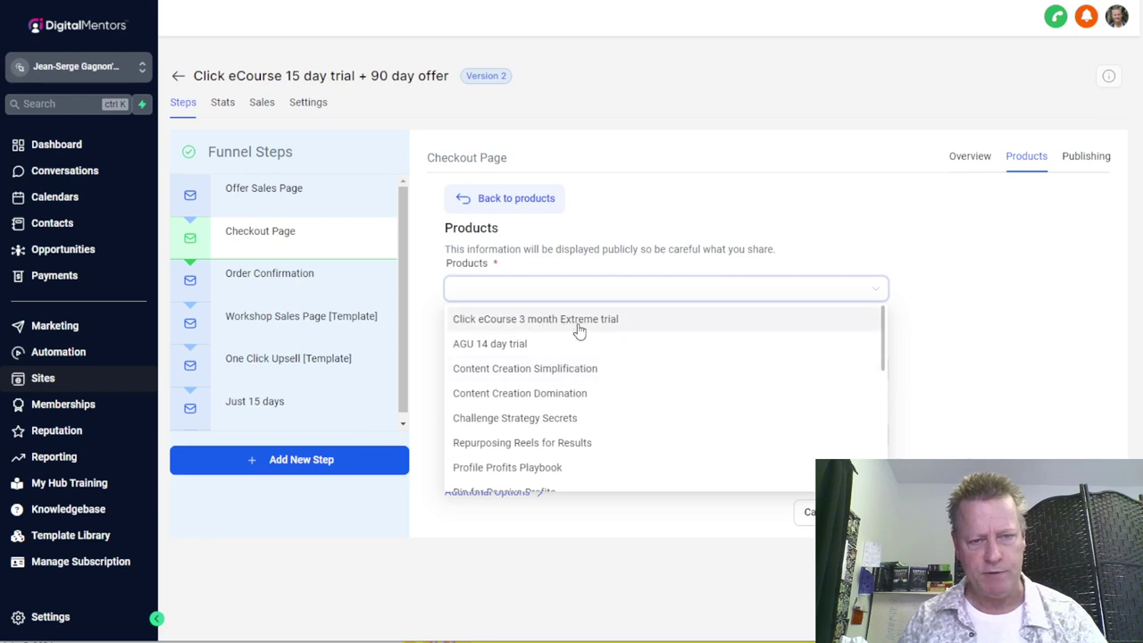
click(579, 320)
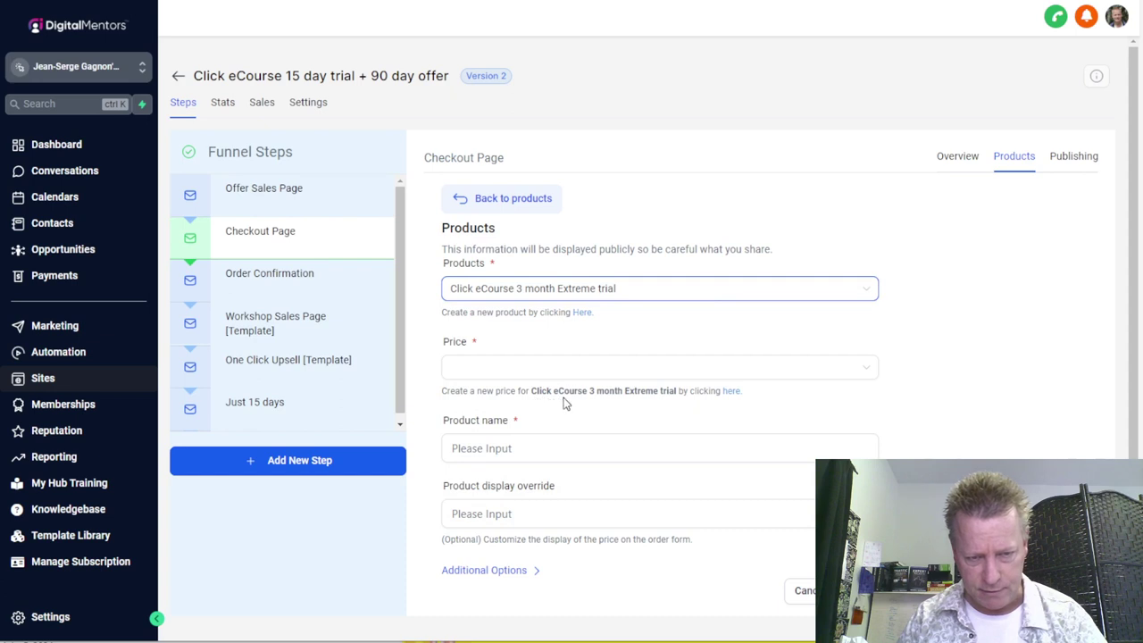
click(513, 371)
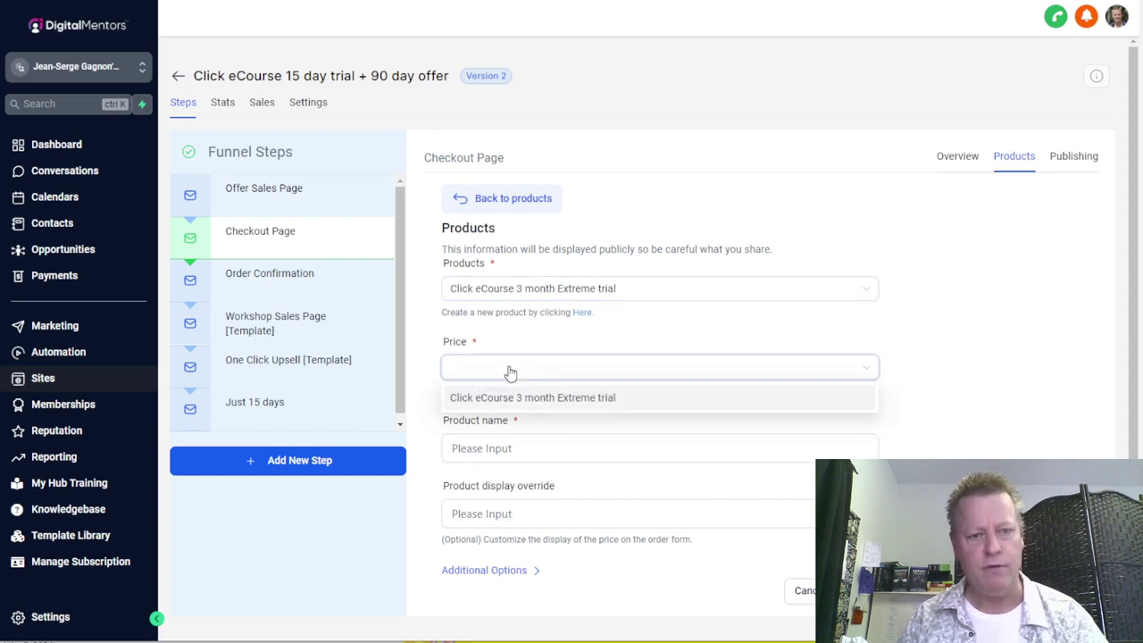
click(548, 399)
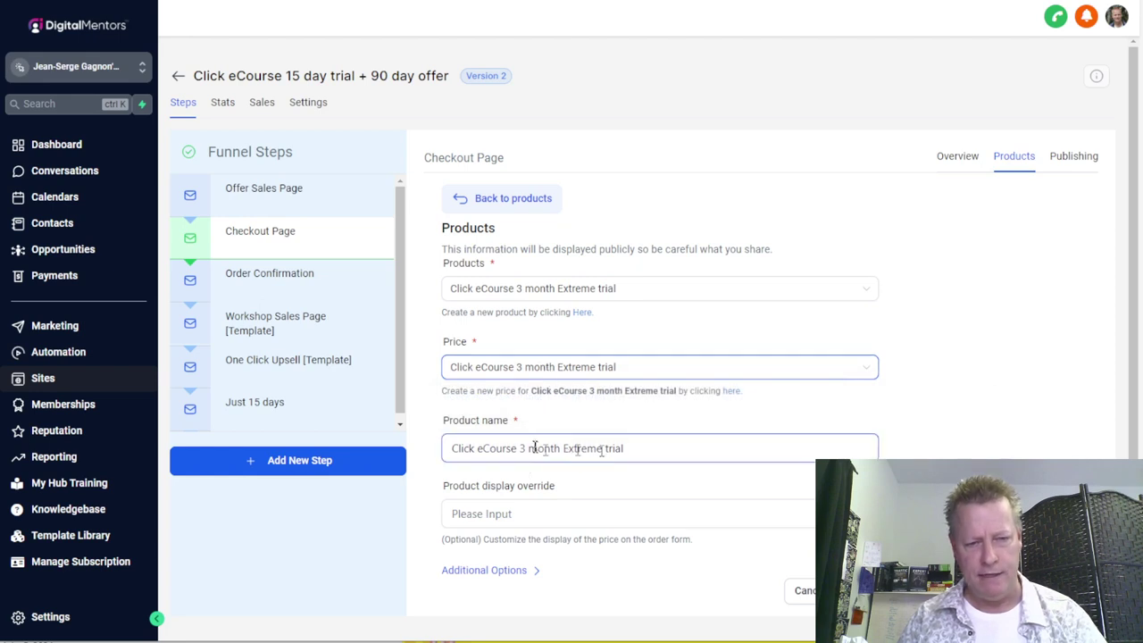
click(572, 516)
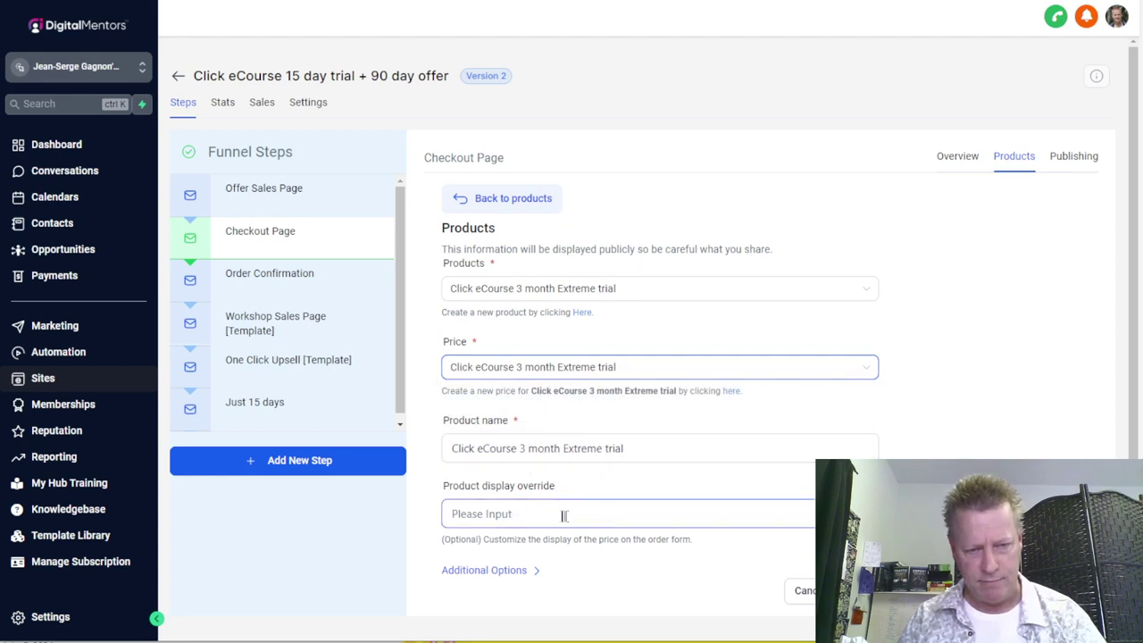
click(510, 565)
scroll(612, 527, down, 3)
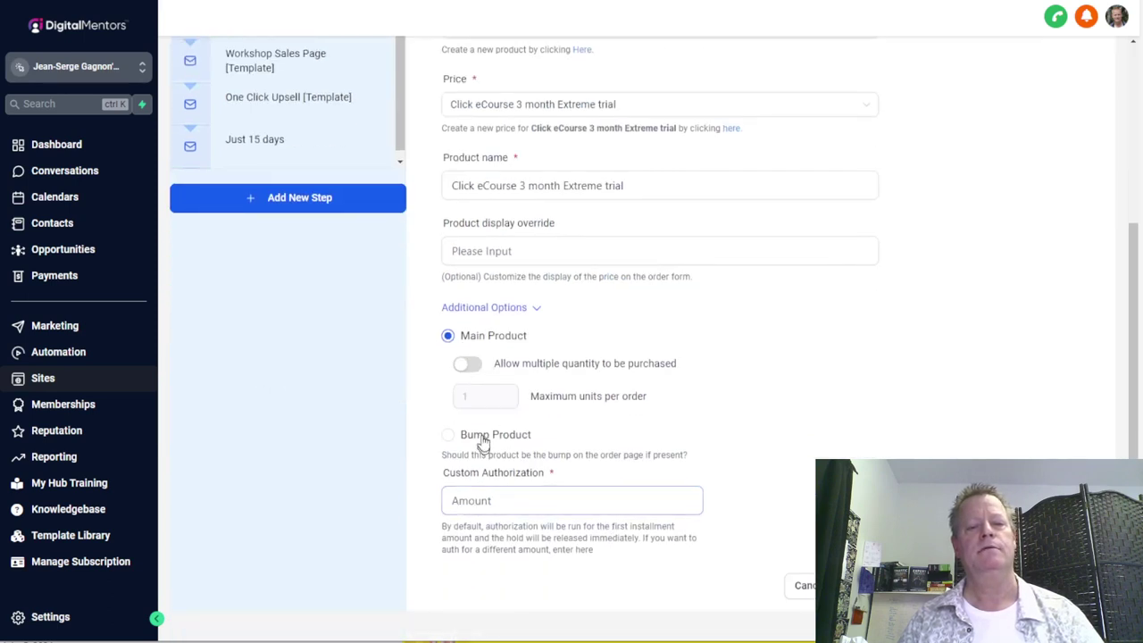
click(905, 403)
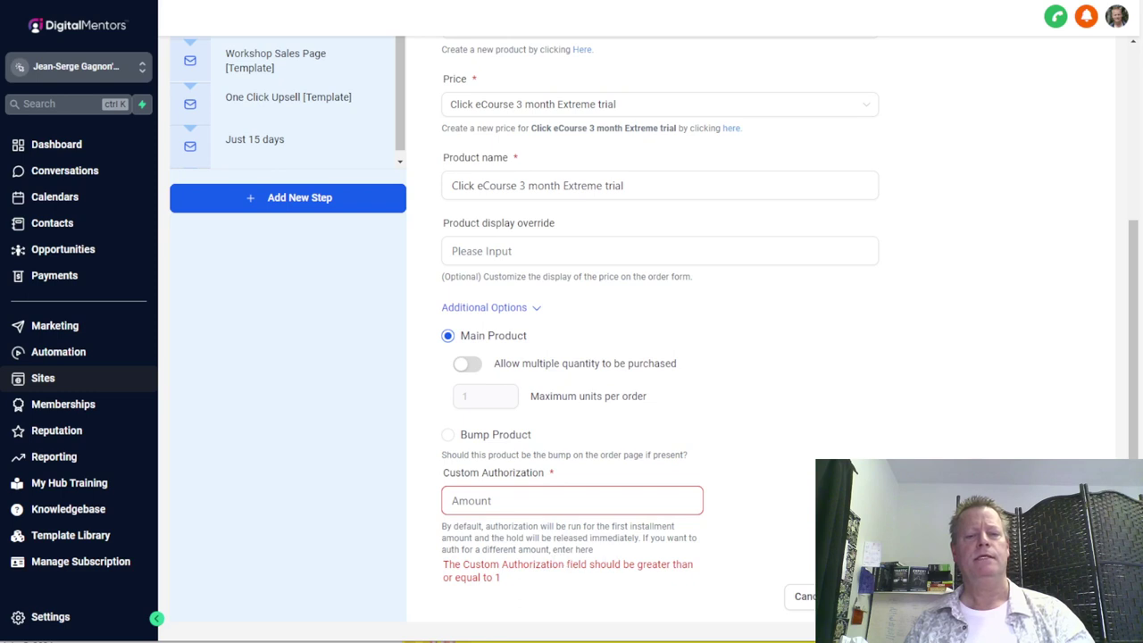
click(806, 596)
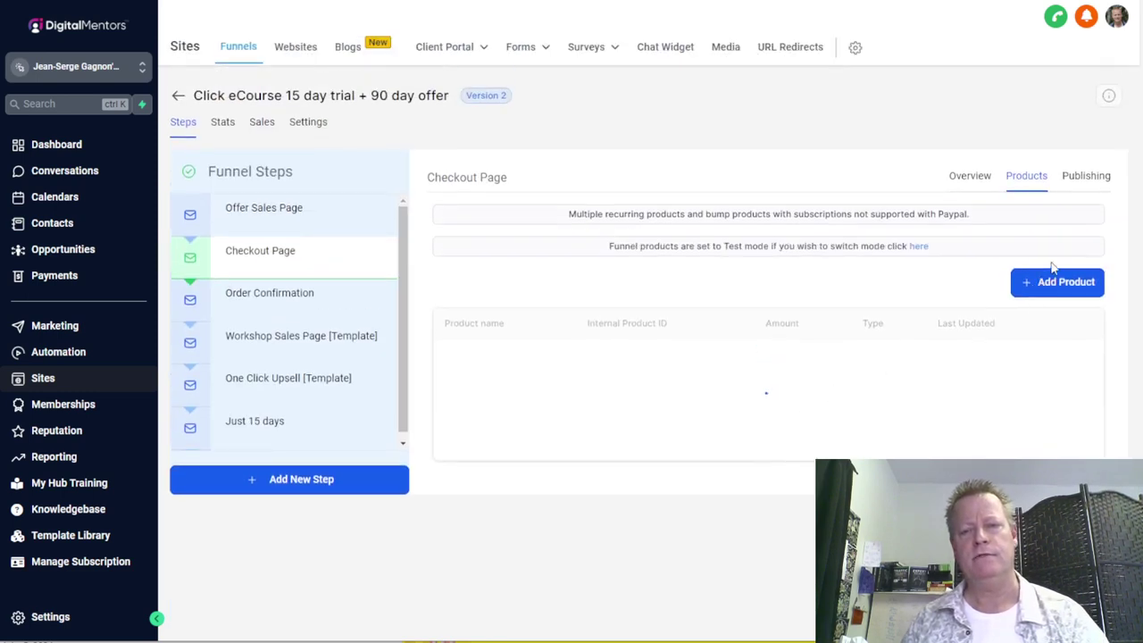
Add the "Click eCourse 3 month Extreme trial" product with its price of the same name to the Checkout Page.
click(1049, 258)
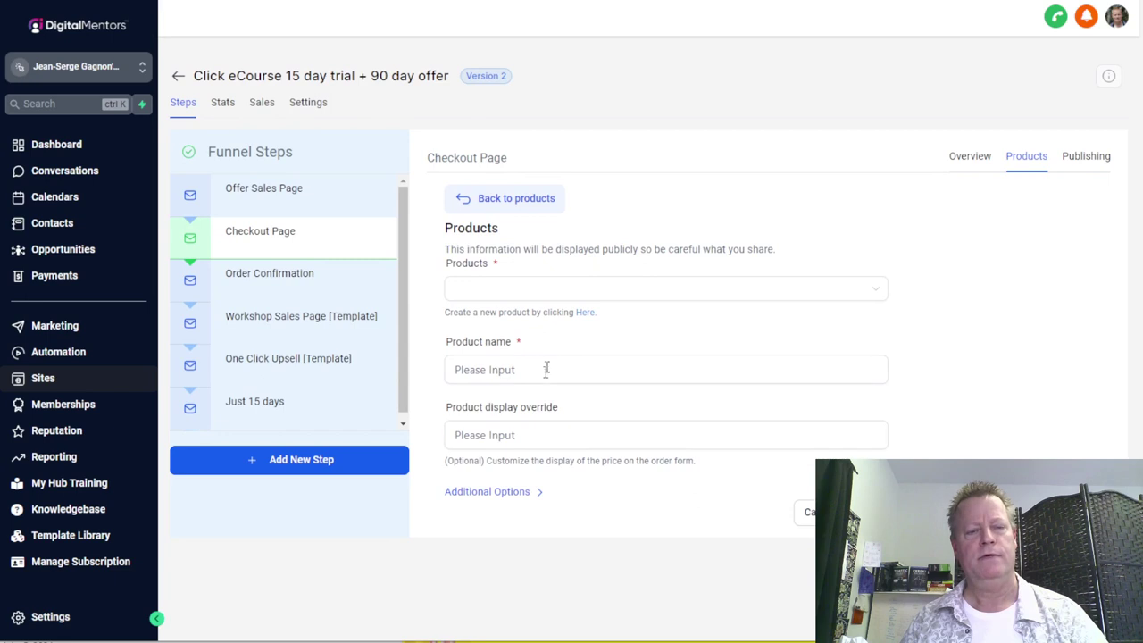
click(536, 290)
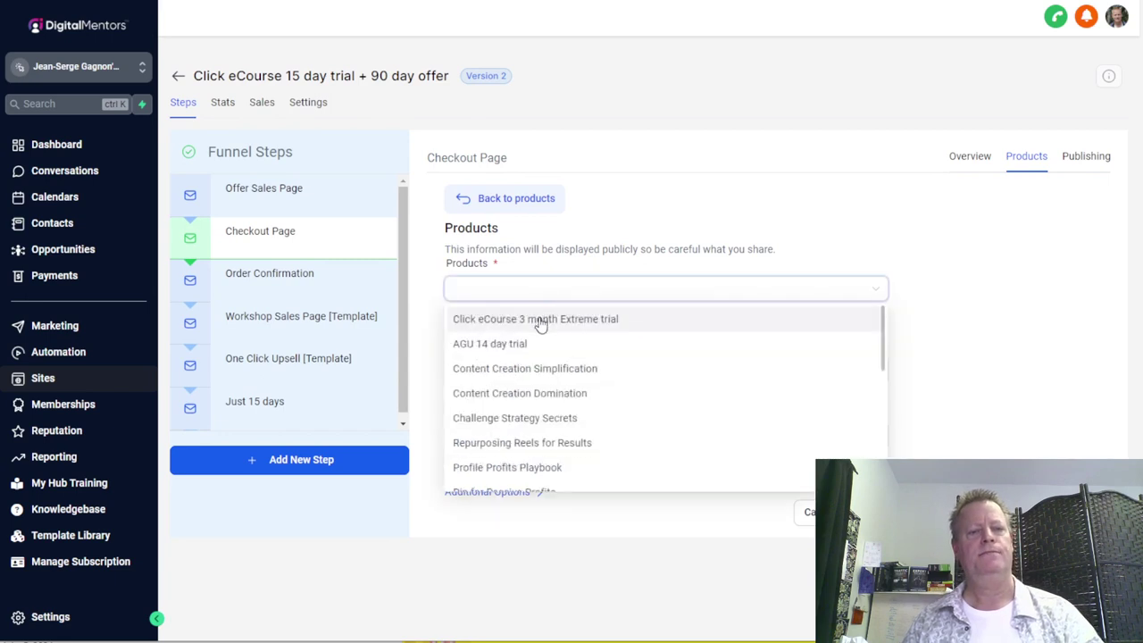
click(542, 319)
click(536, 367)
click(530, 395)
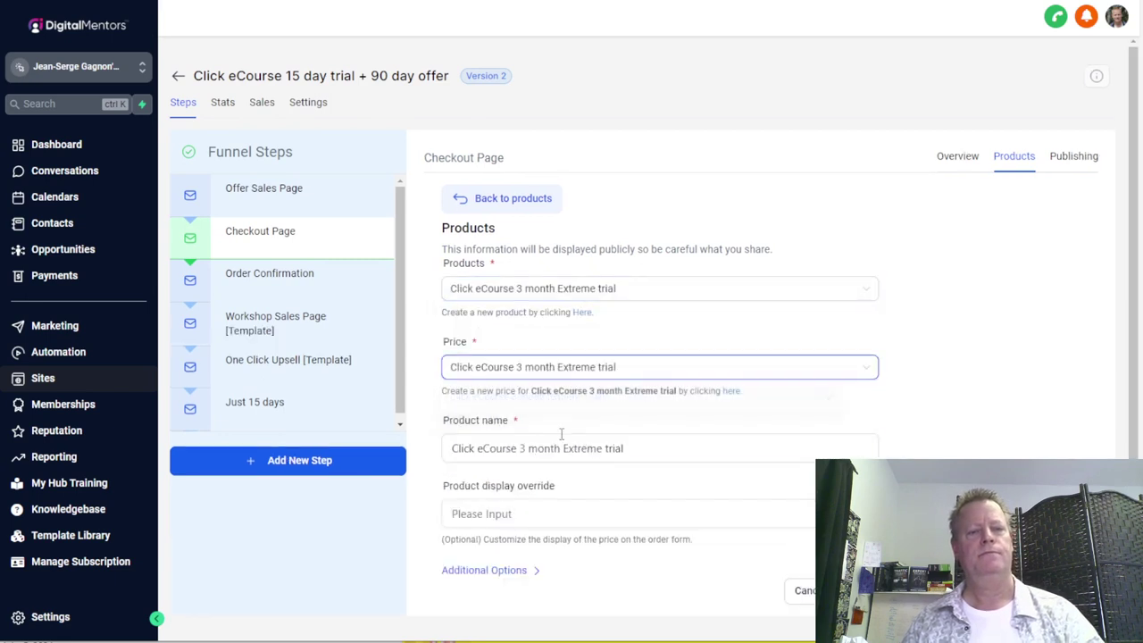
scroll(604, 518, down, 1)
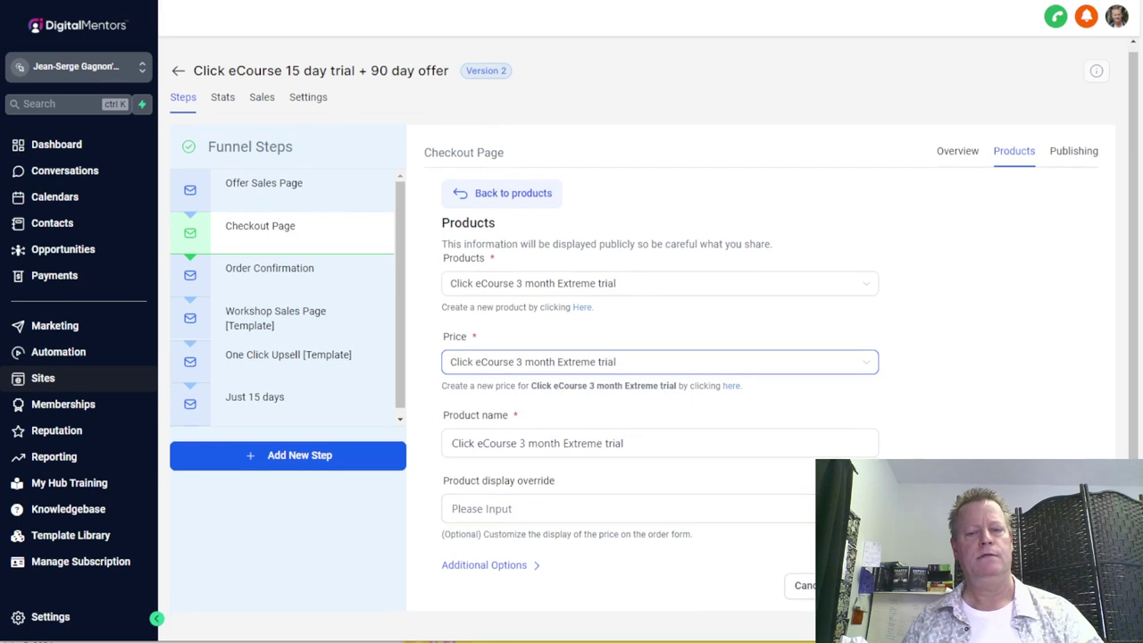
click(857, 588)
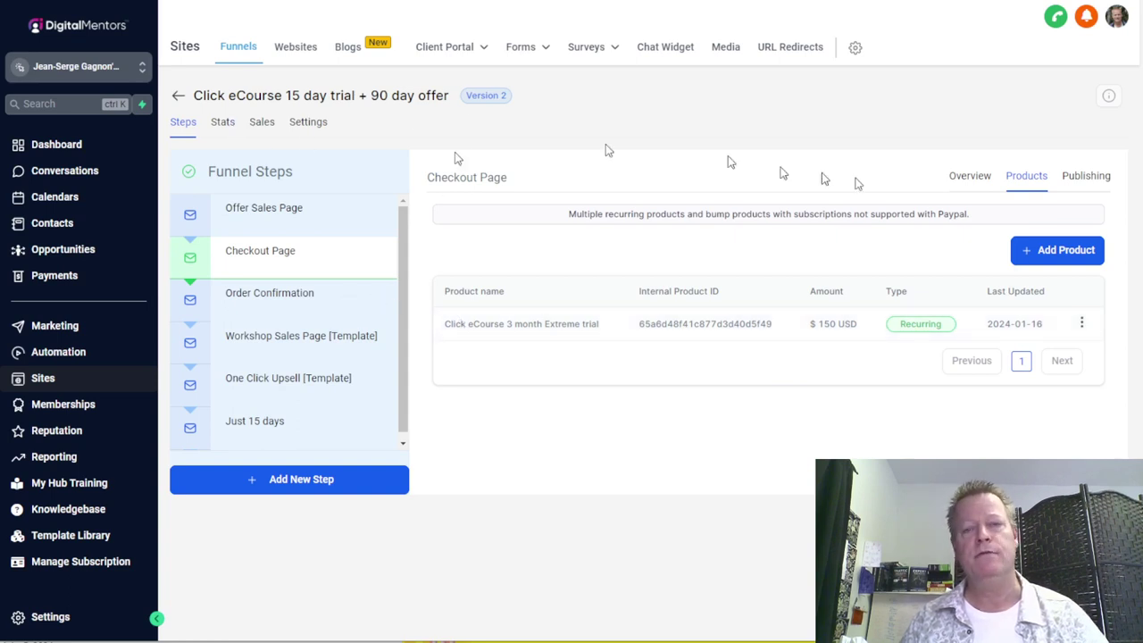
Open the Checkout Page in the page editor and look over its layout.
click(966, 179)
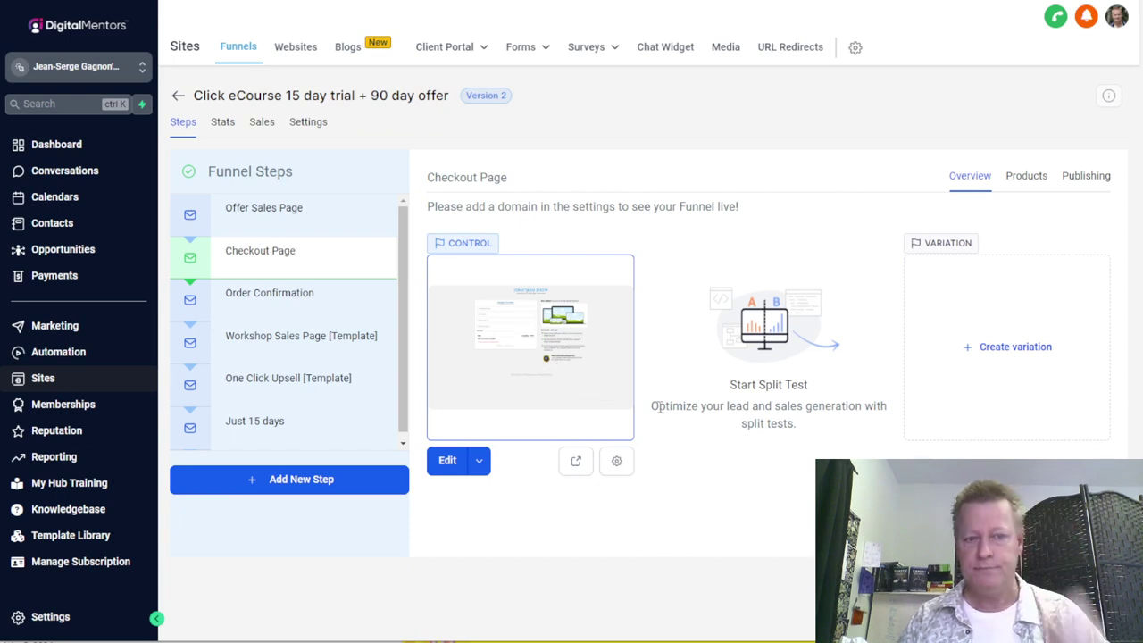
click(445, 460)
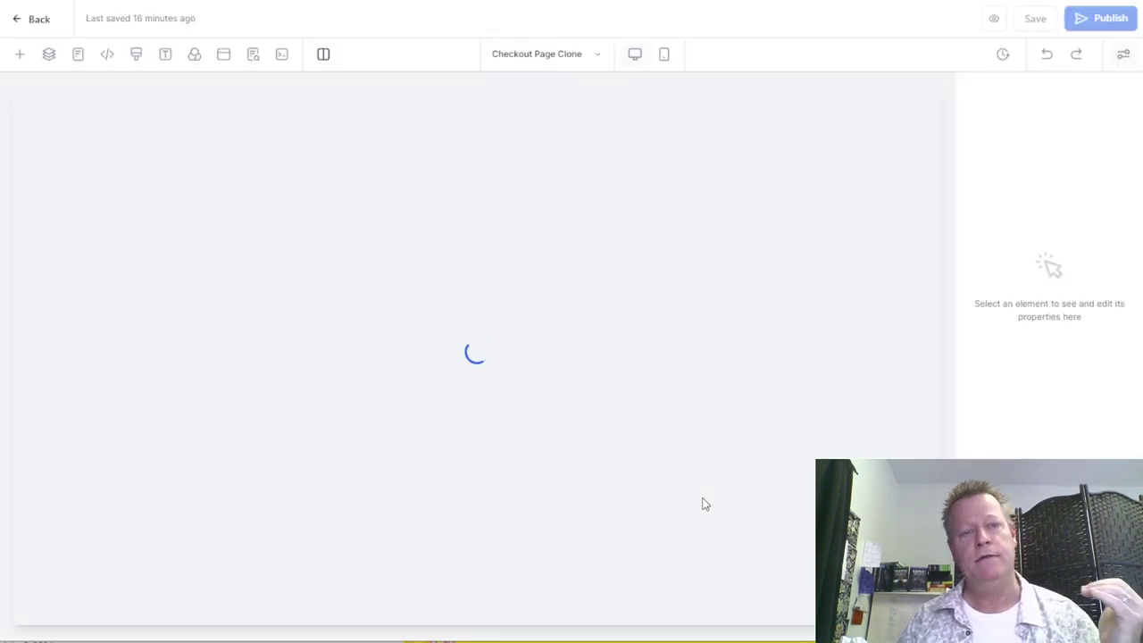
scroll(234, 366, down, 3)
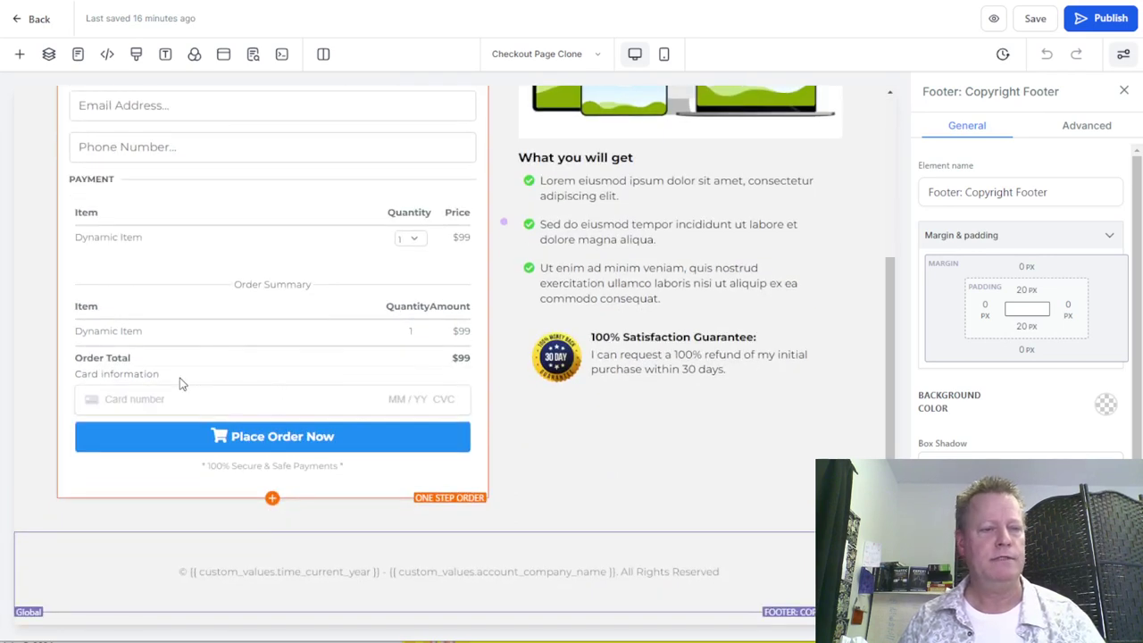
scroll(205, 357, up, 3)
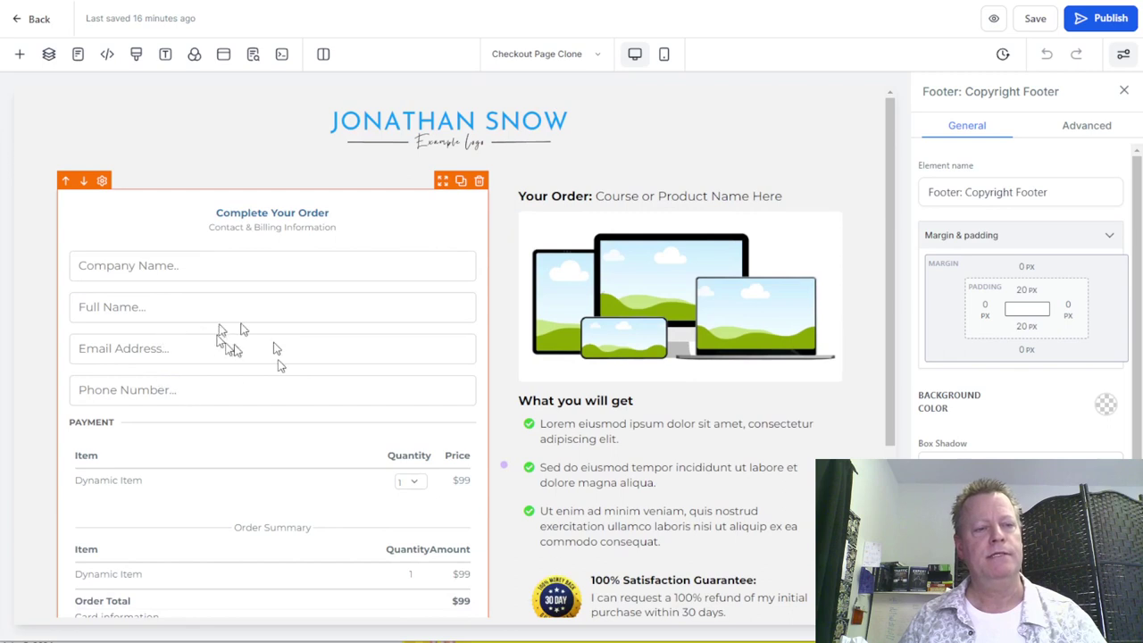
Select the One Step Order form and examine its advanced options for form texts, main product, order bump, coupons and terms.
click(344, 234)
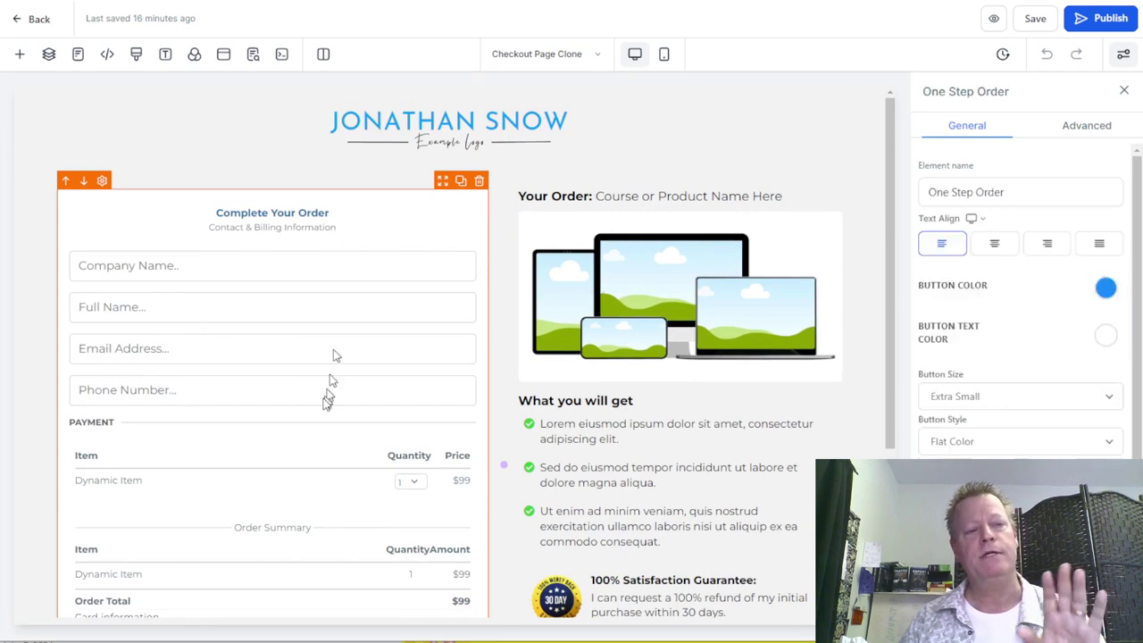
scroll(324, 404, down, 3)
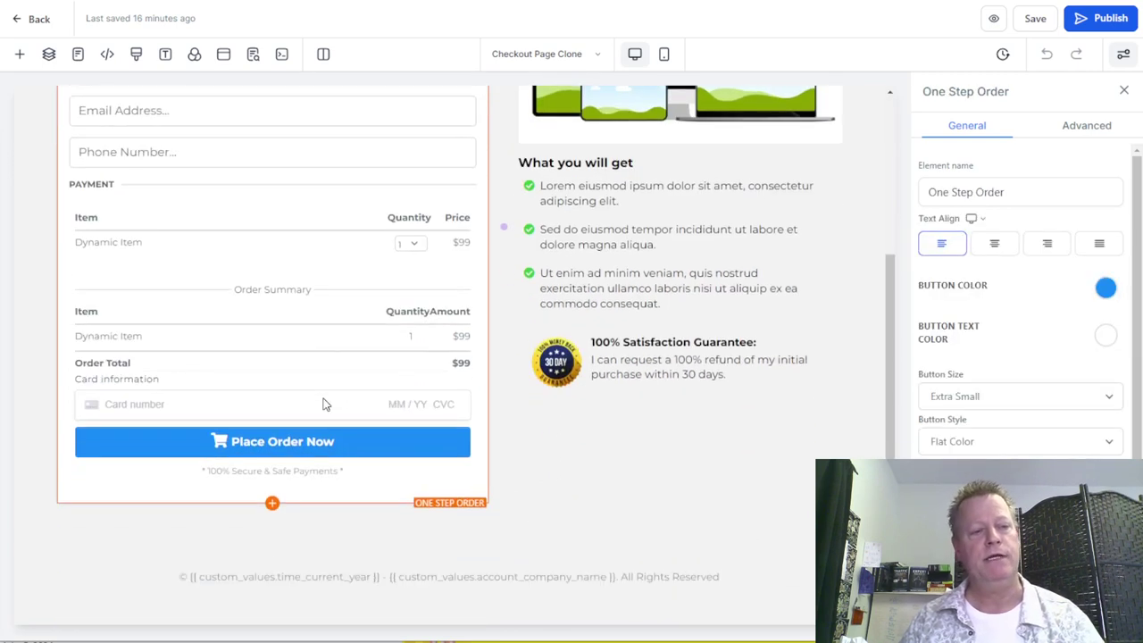
scroll(286, 357, up, 1)
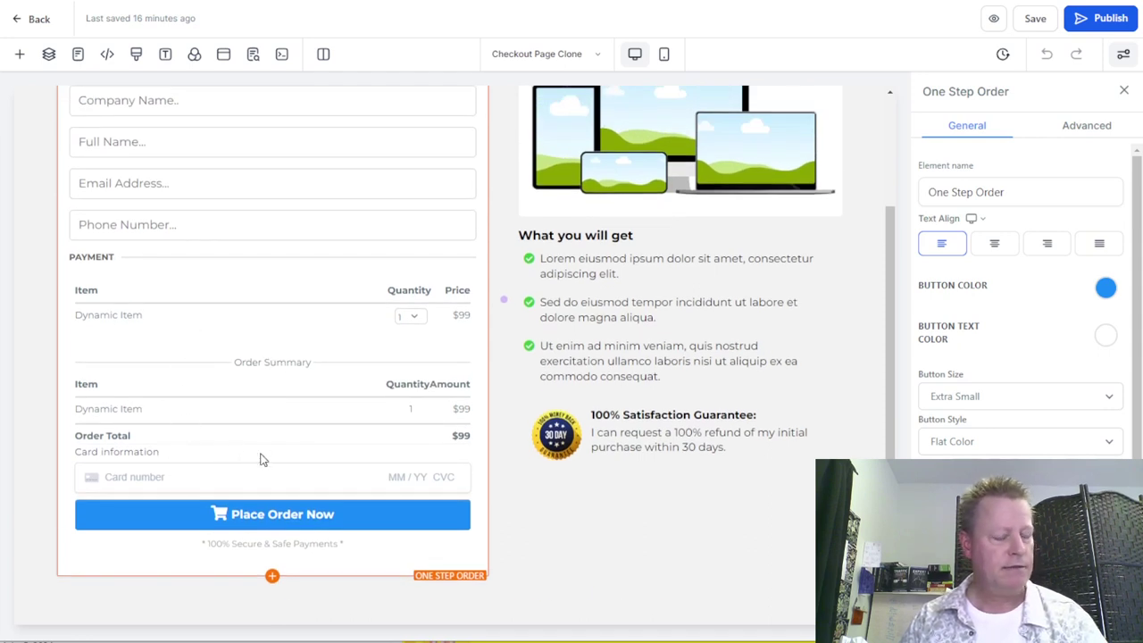
scroll(285, 458, down, 1)
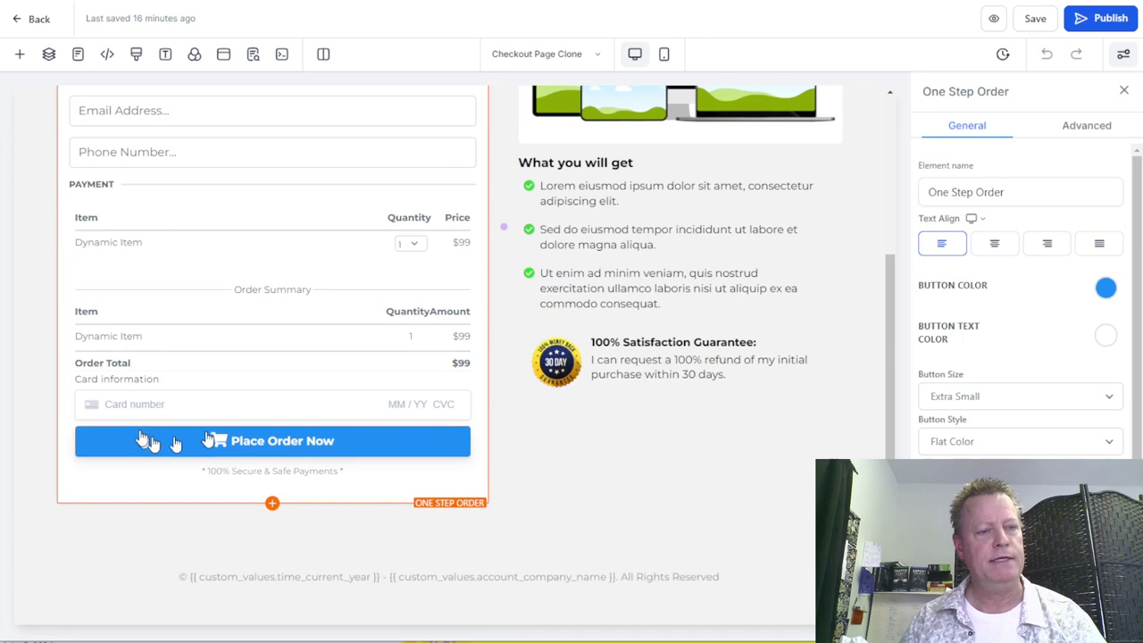
click(1099, 128)
scroll(1035, 366, down, 10)
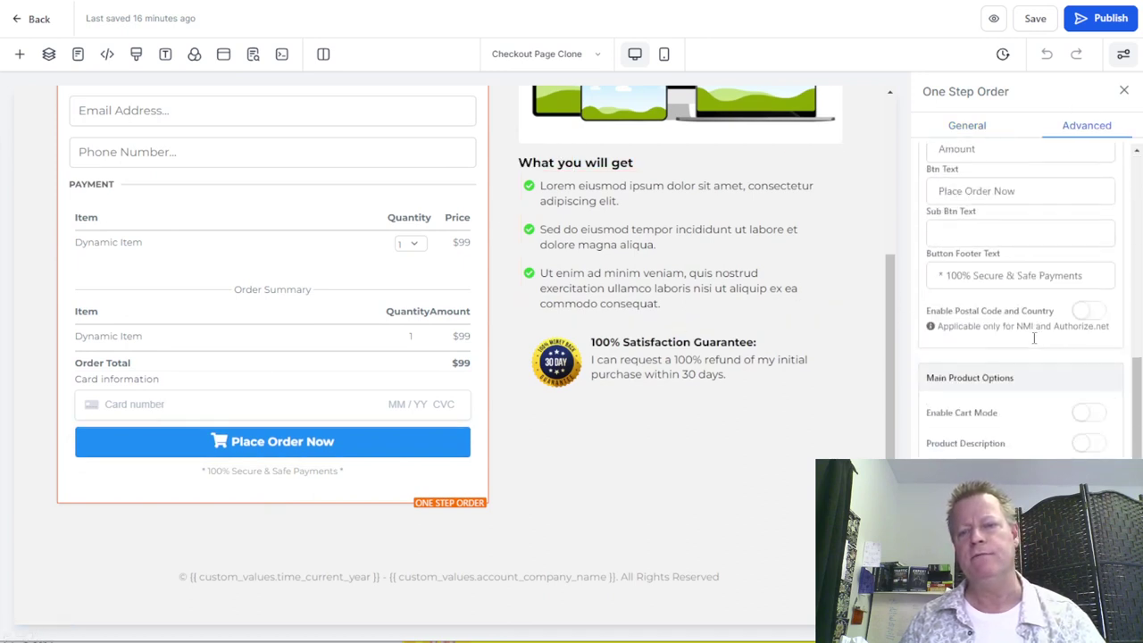
scroll(1034, 337, down, 5)
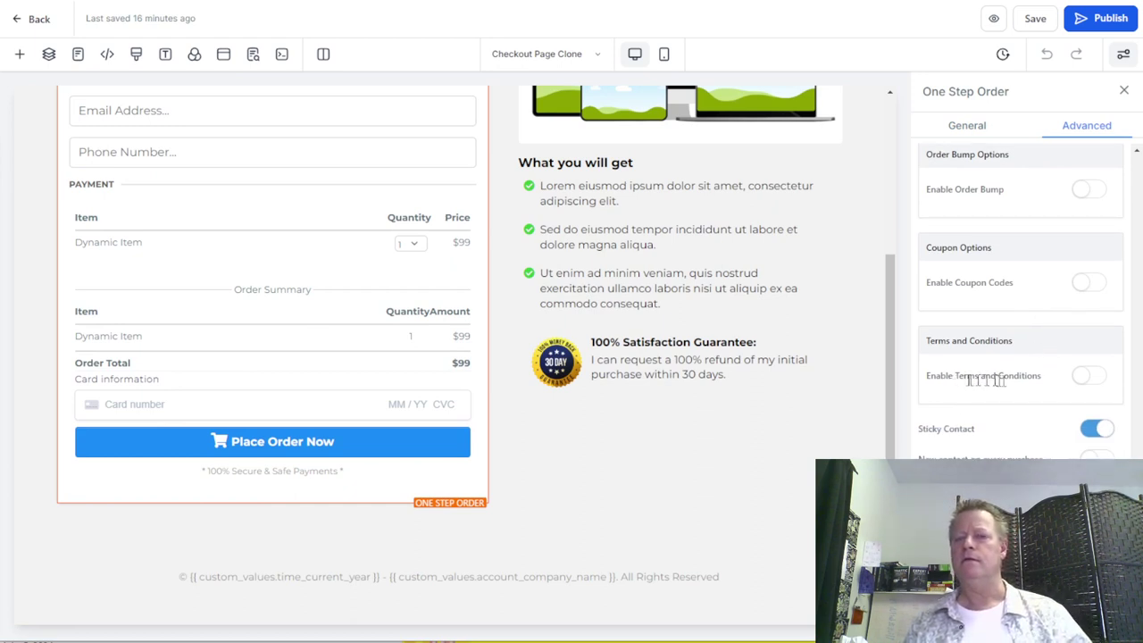
scroll(1018, 442, up, 3)
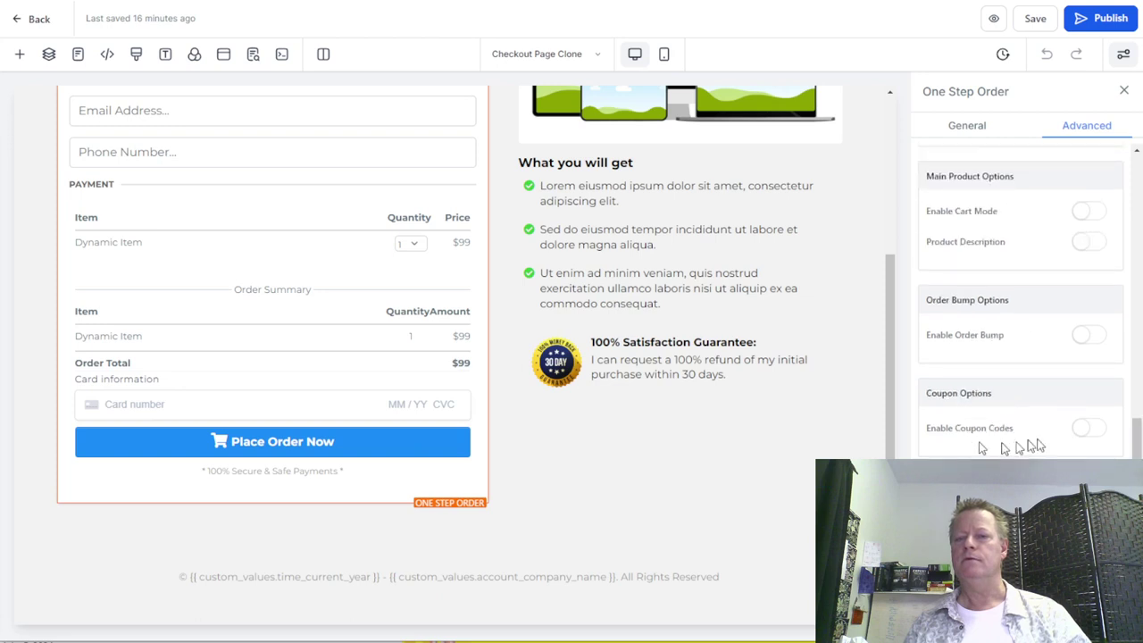
scroll(990, 384, up, 2)
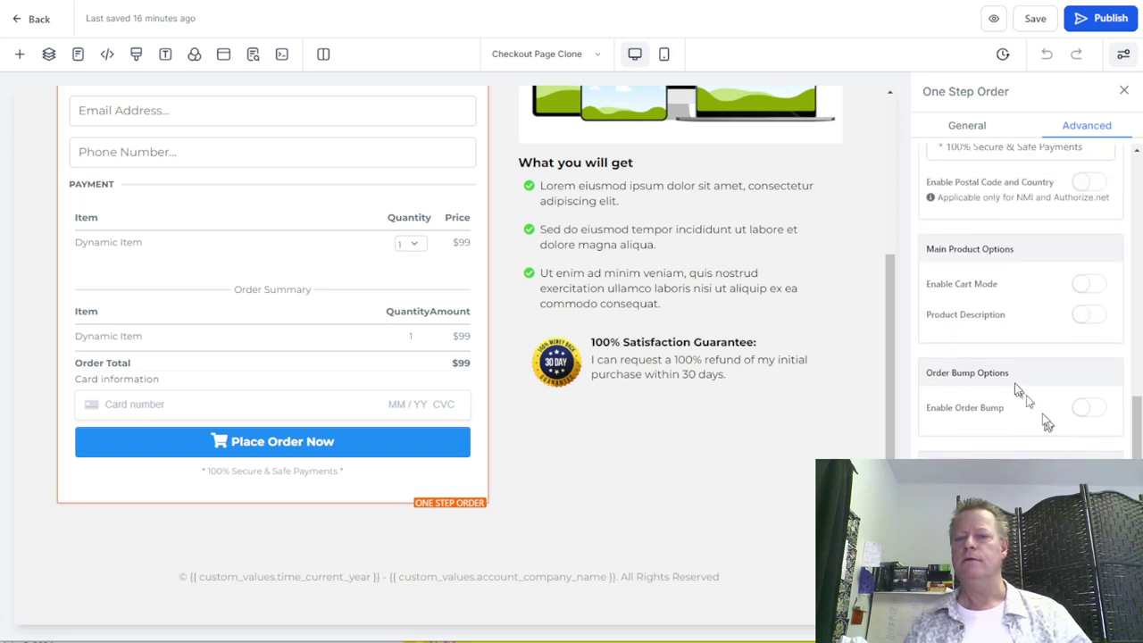
scroll(1018, 402, up, 2)
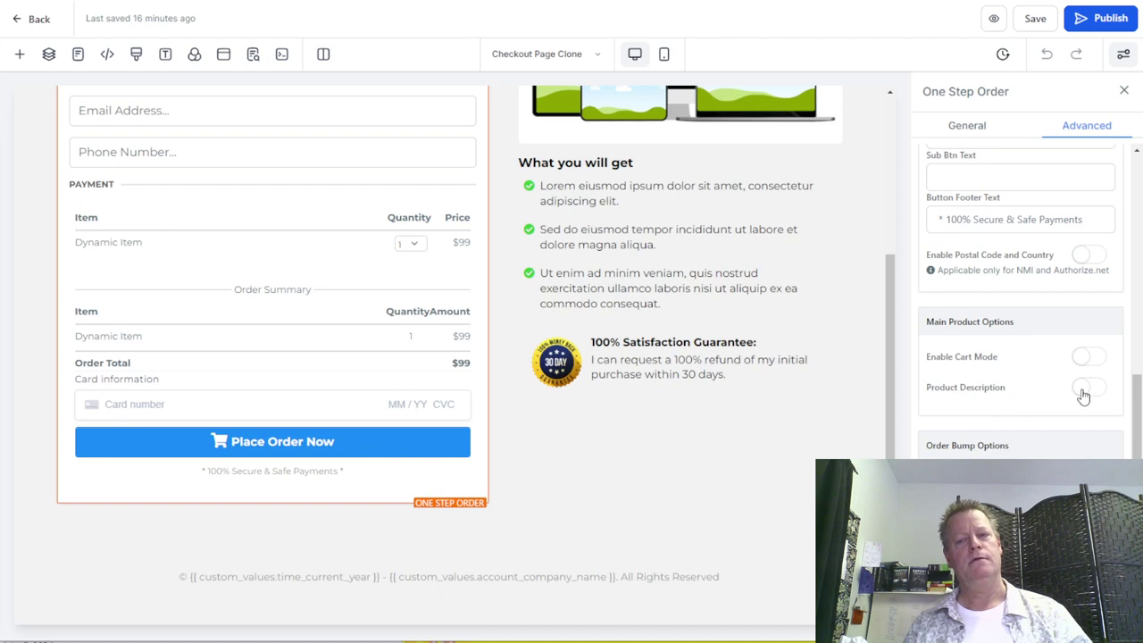
scroll(1040, 399, up, 4)
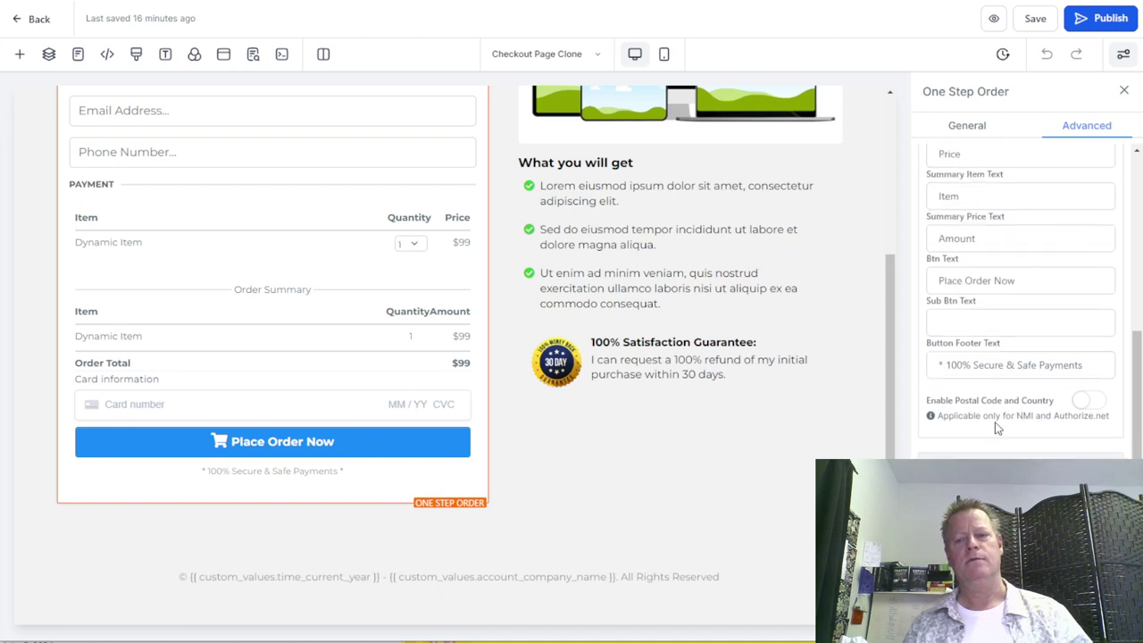
scroll(997, 428, up, 8)
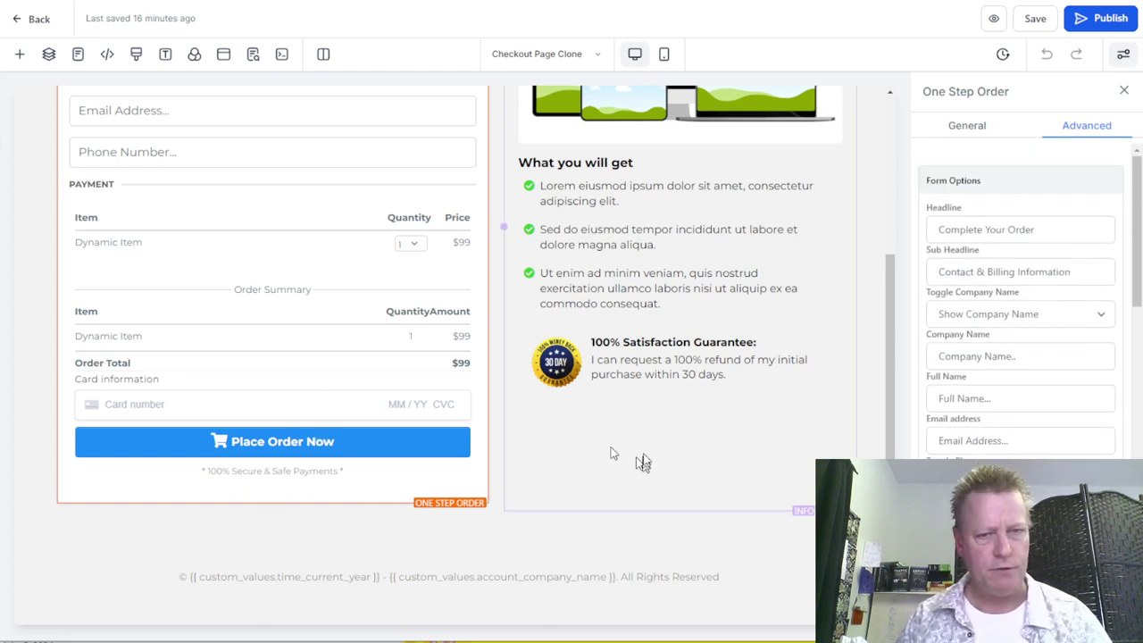
Replace the device mockup image in the order column with logo-white.png from the media library.
scroll(664, 356, up, 3)
scroll(664, 355, up, 1)
click(665, 278)
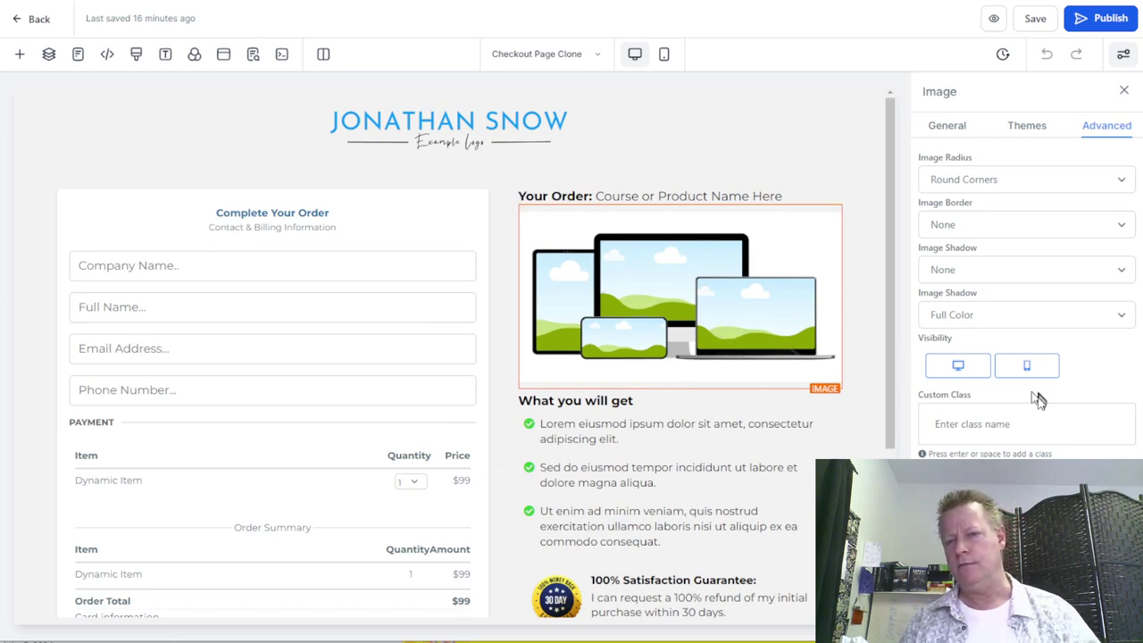
click(949, 130)
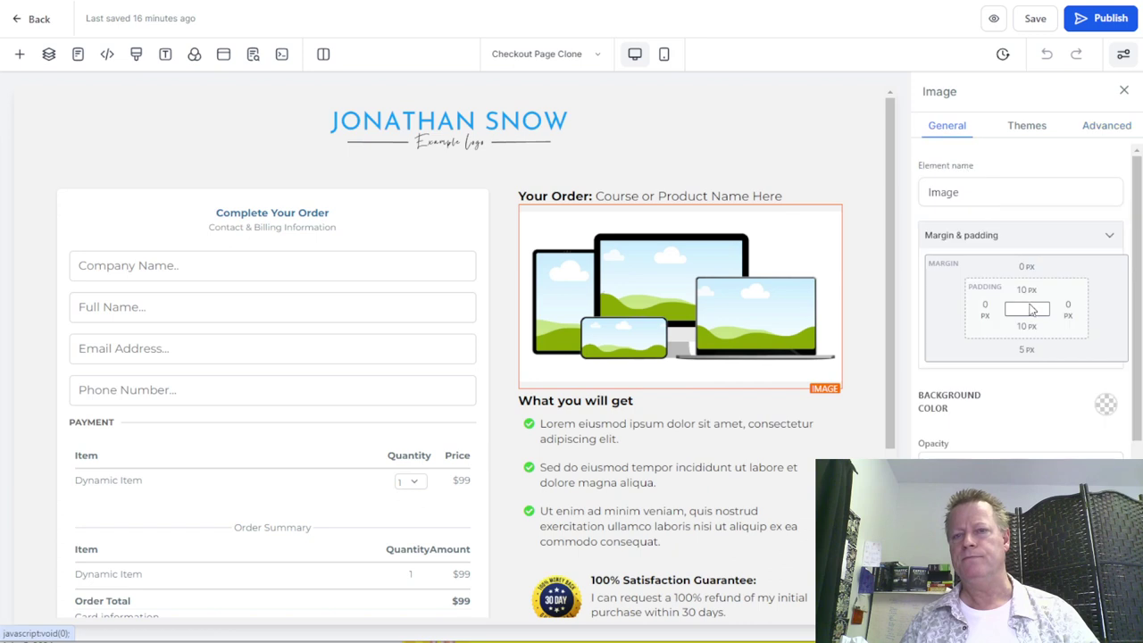
scroll(1080, 419, down, 5)
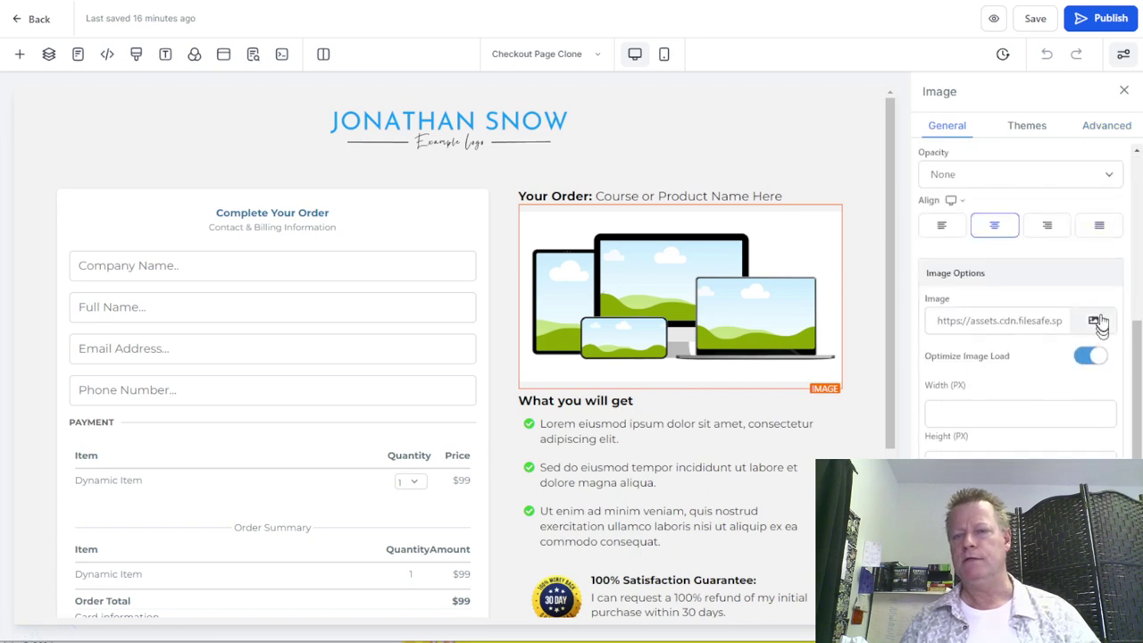
click(1094, 321)
click(991, 265)
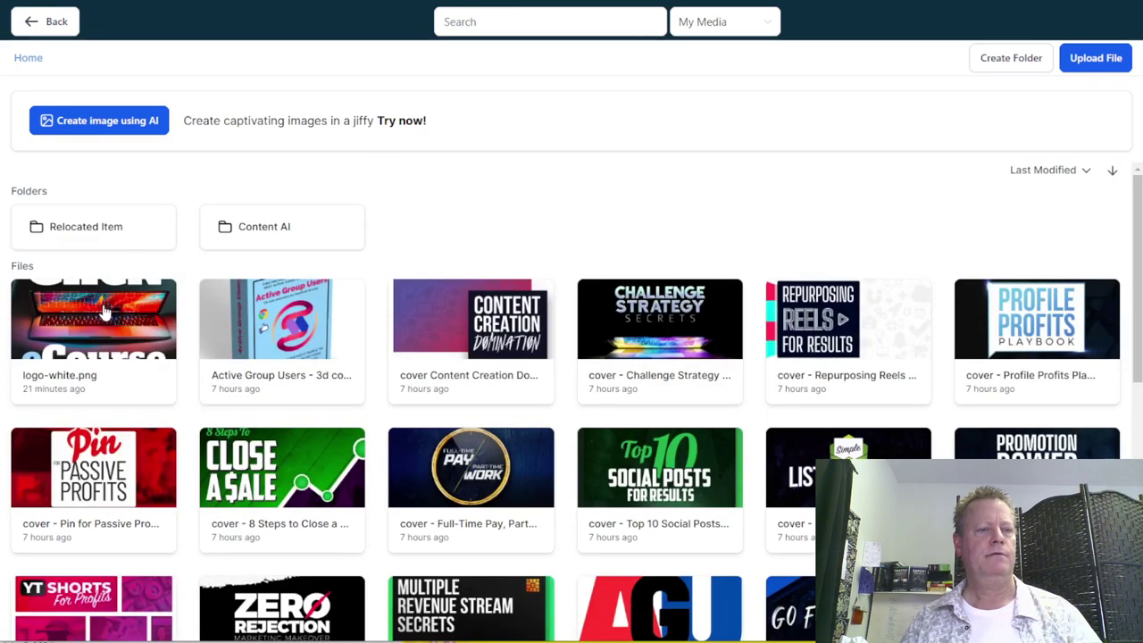
click(94, 313)
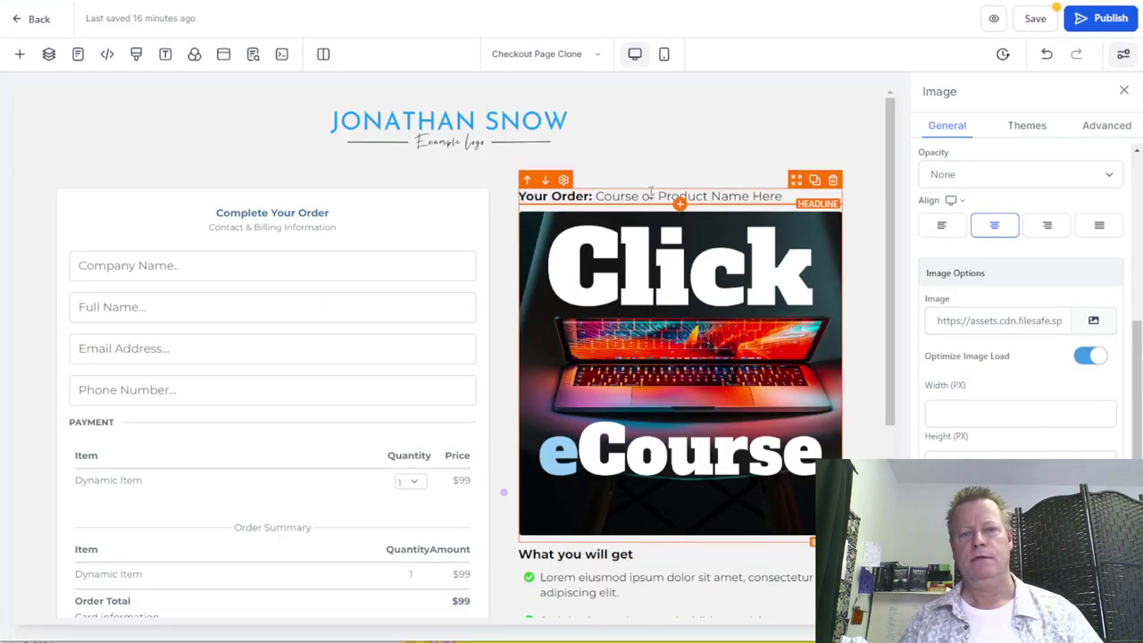
Change the product name after "Your Order:" in the headline to "90 day extreme trial then $150/m".
click(651, 195)
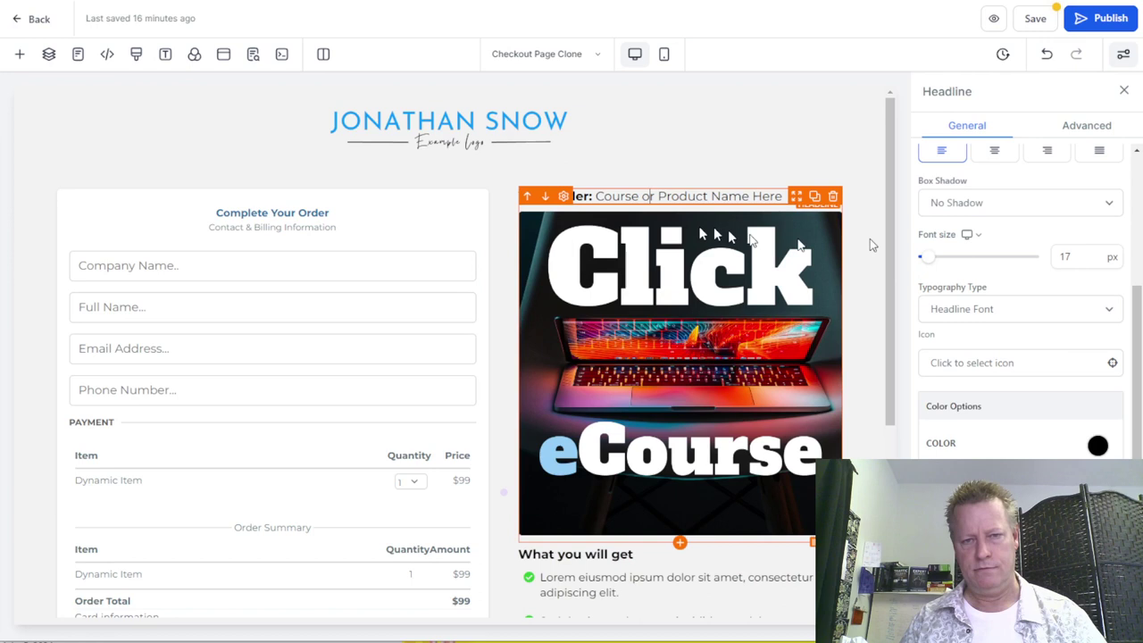
drag(783, 195, 597, 196)
text(Click eCourse 90 day ex)
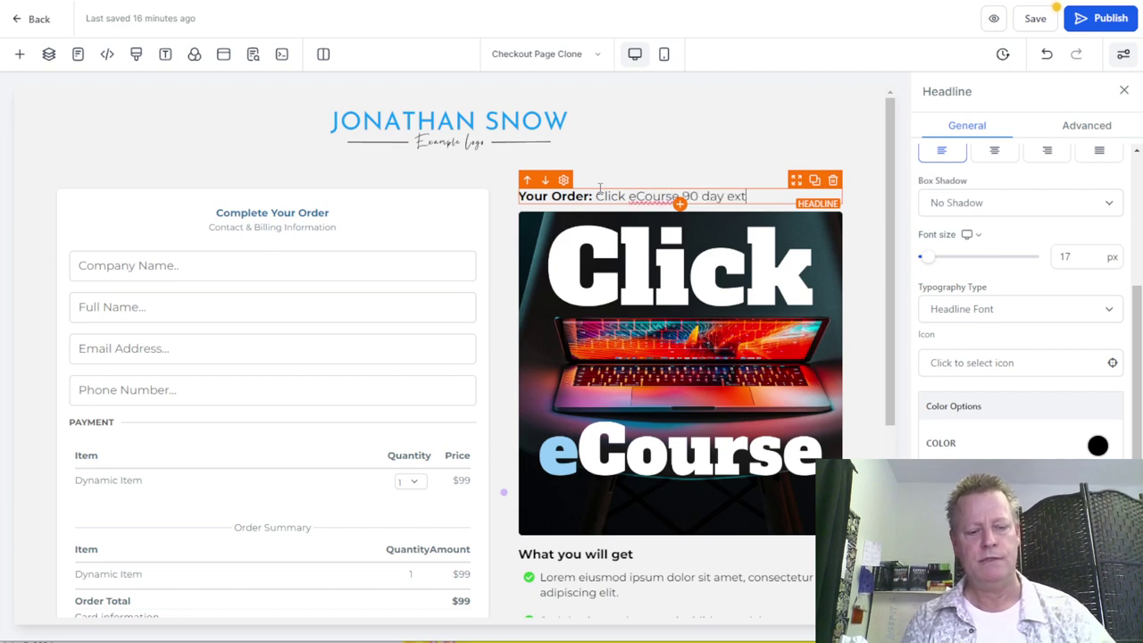
text(treme triel)
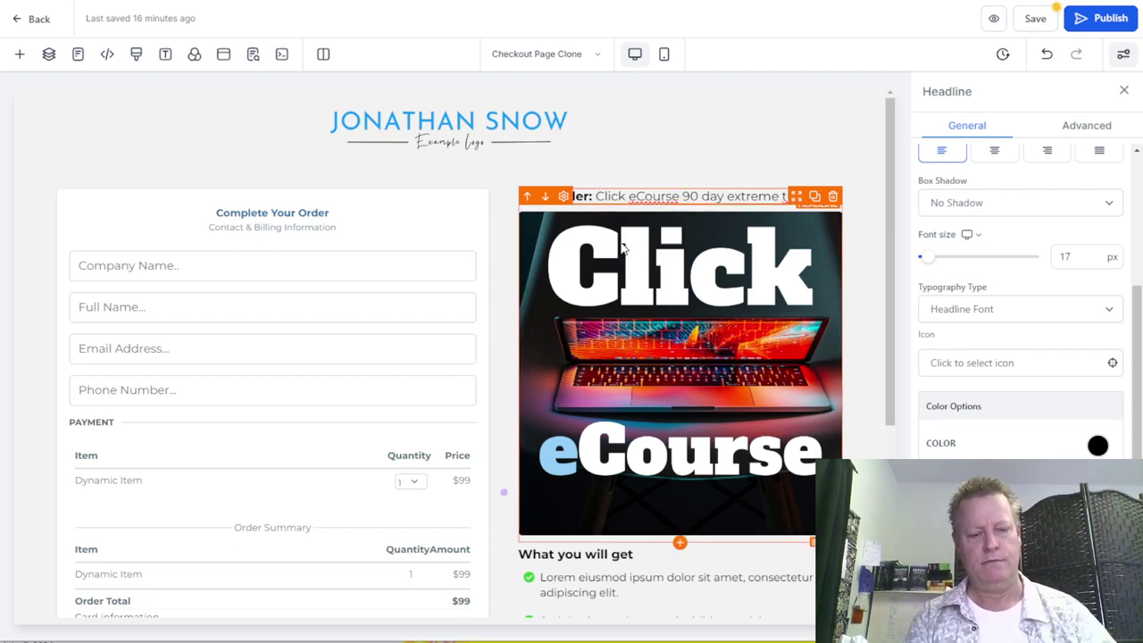
text( then $150m)
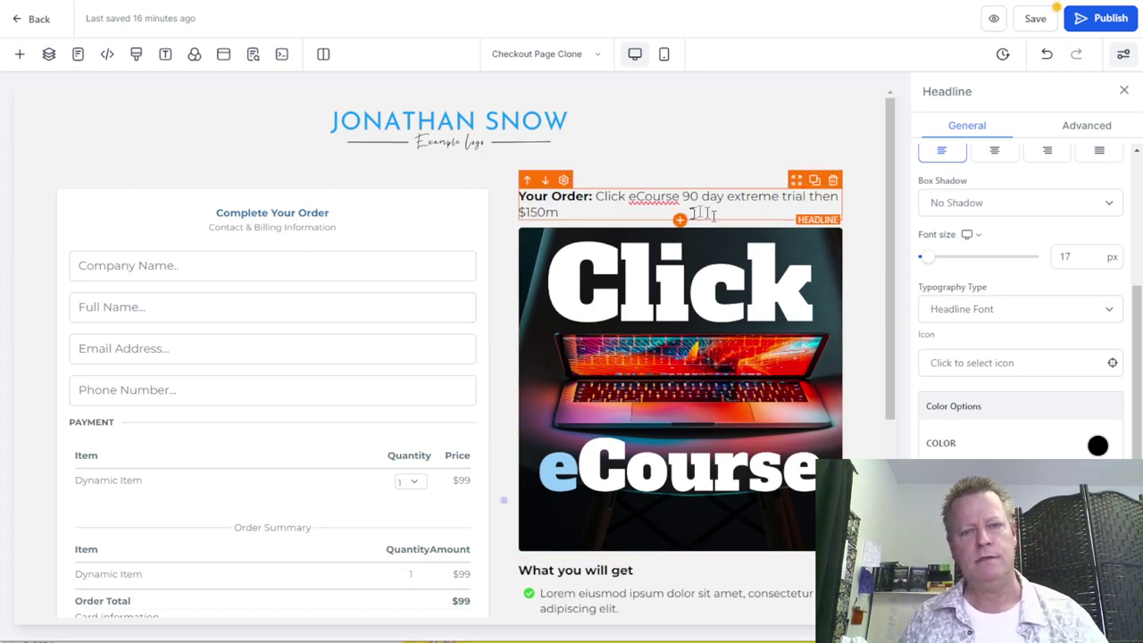
drag(611, 198, 684, 202)
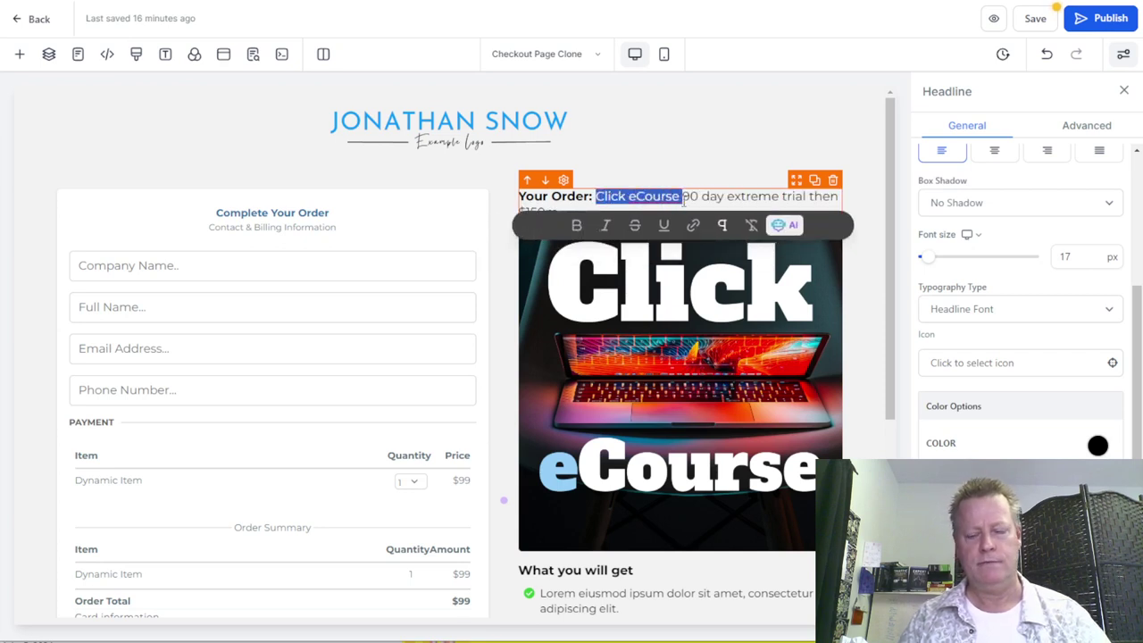
key(BackSpace)
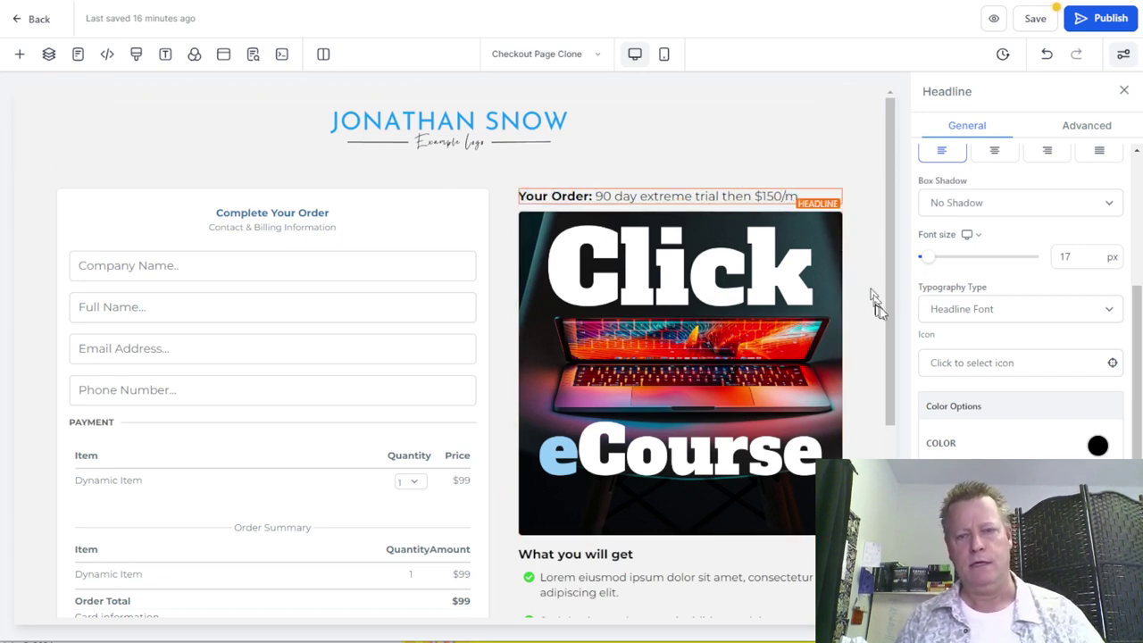
Add a button element directly below the One Step Order form.
scroll(879, 310, down, 3)
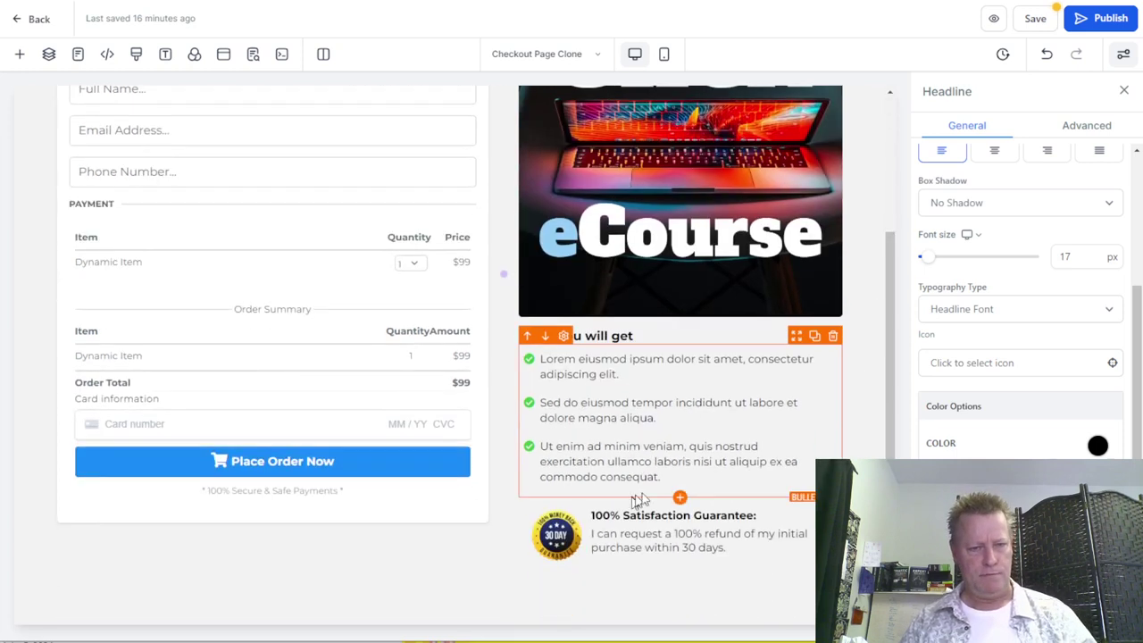
scroll(241, 463, up, 3)
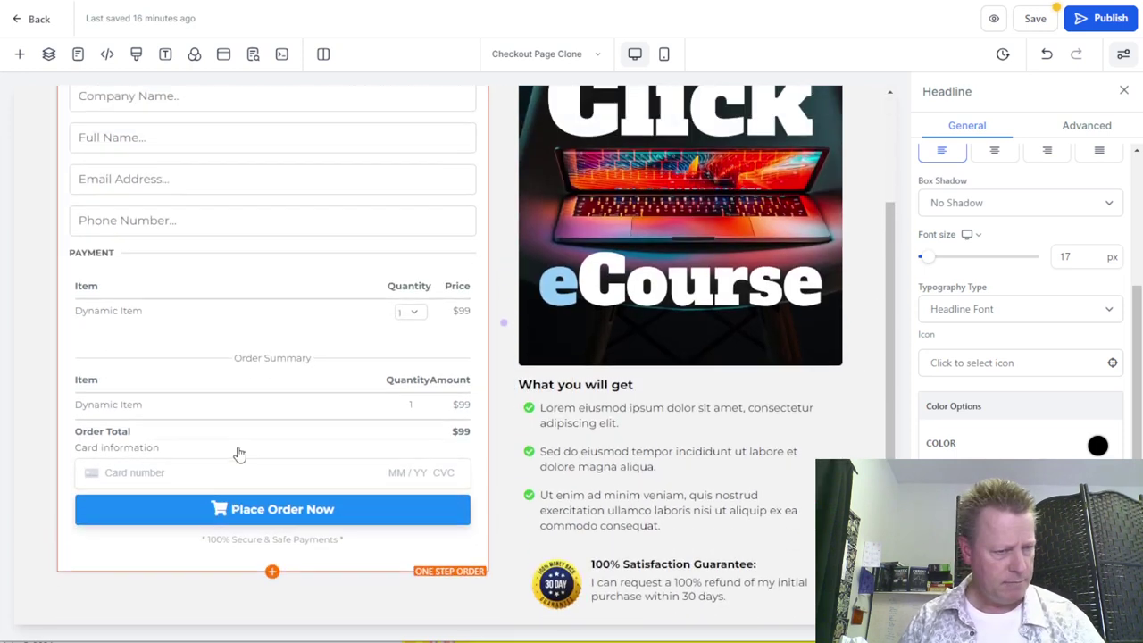
scroll(275, 482, down, 4)
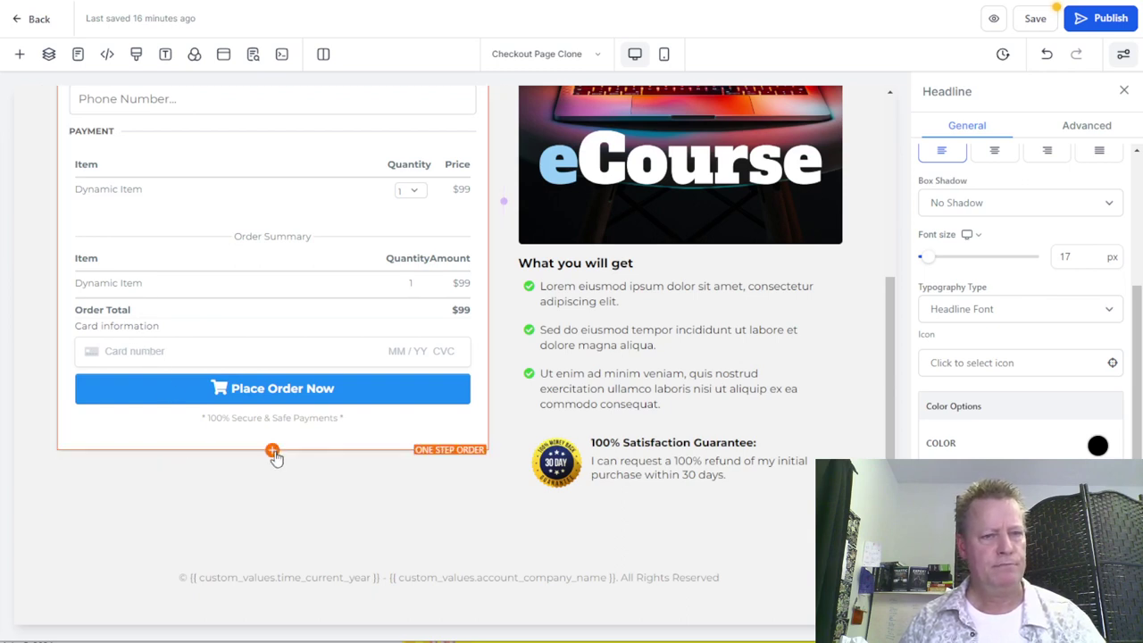
scroll(275, 457, up, 4)
scroll(275, 456, down, 4)
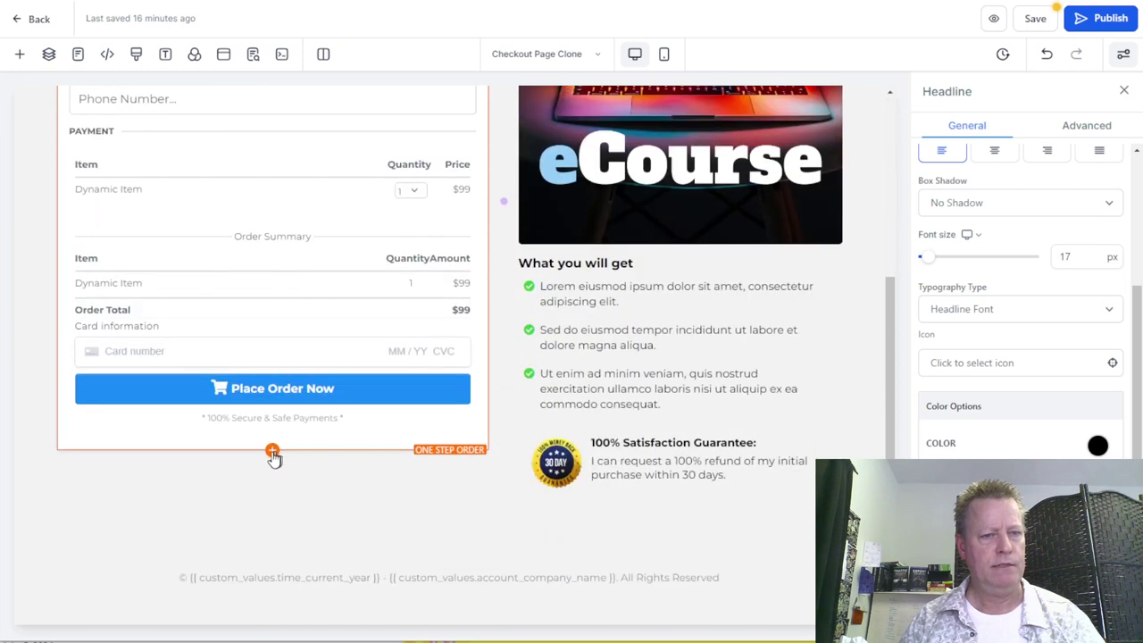
click(272, 451)
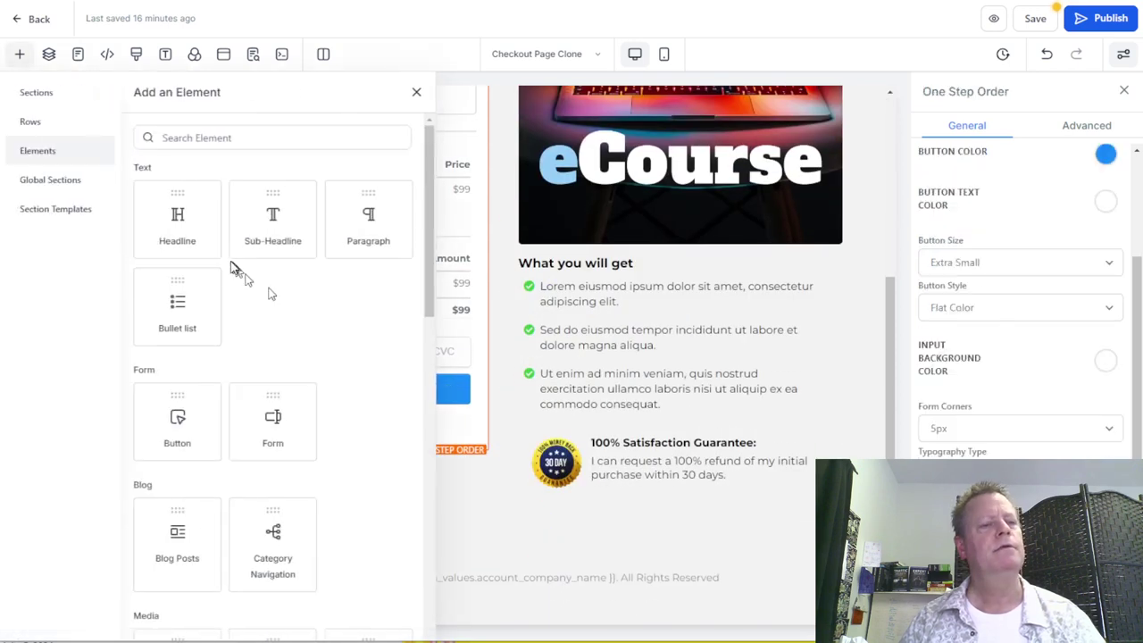
scroll(229, 306, down, 4)
scroll(215, 264, up, 2)
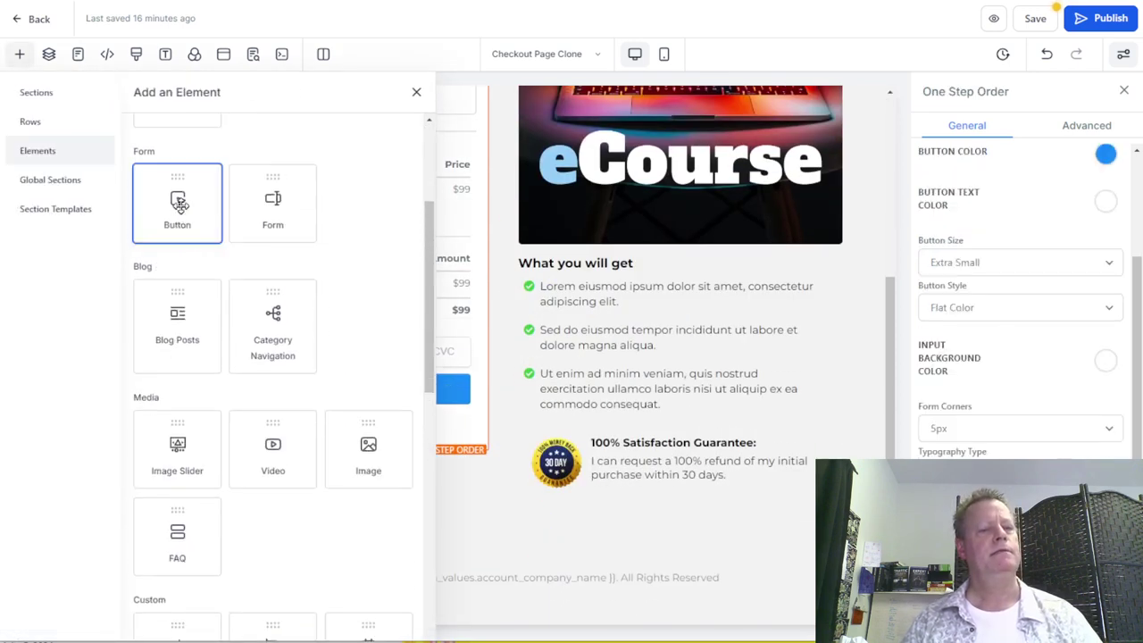
drag(180, 204, 324, 474)
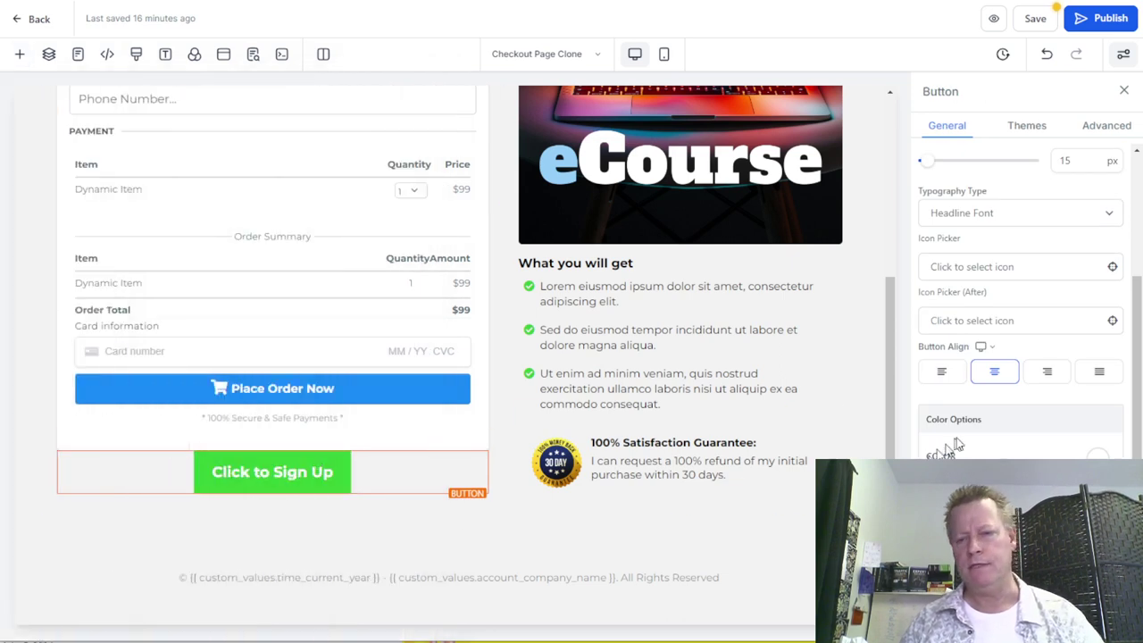
Set the new button's text to "Just give me 15 days without my credit card".
scroll(982, 447, down, 3)
triple_click(1025, 413)
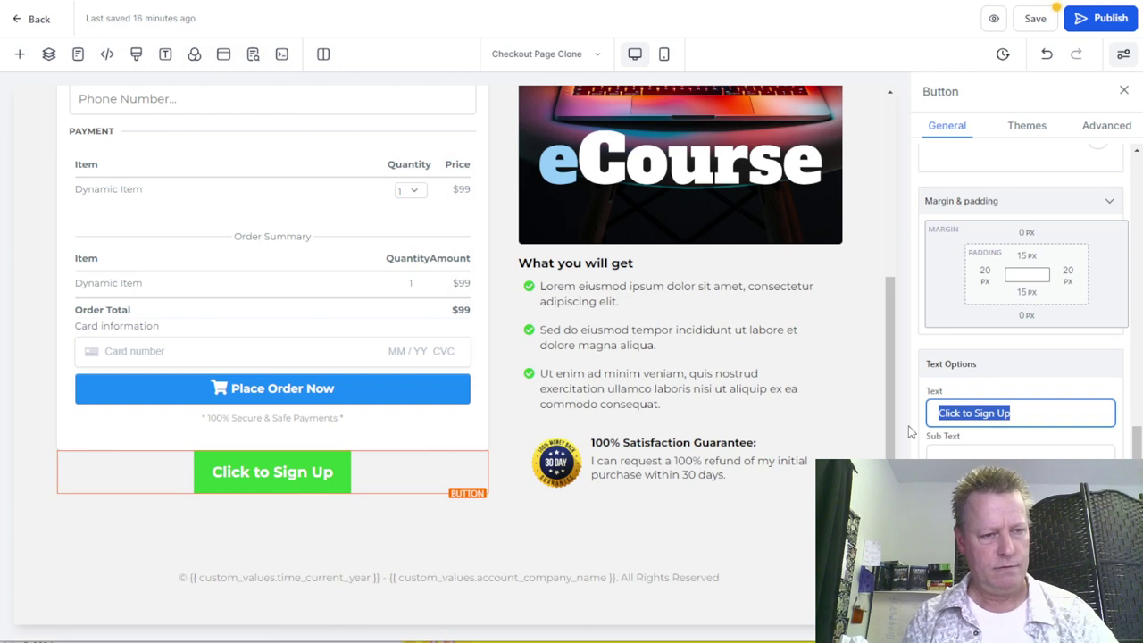
text(Just g)
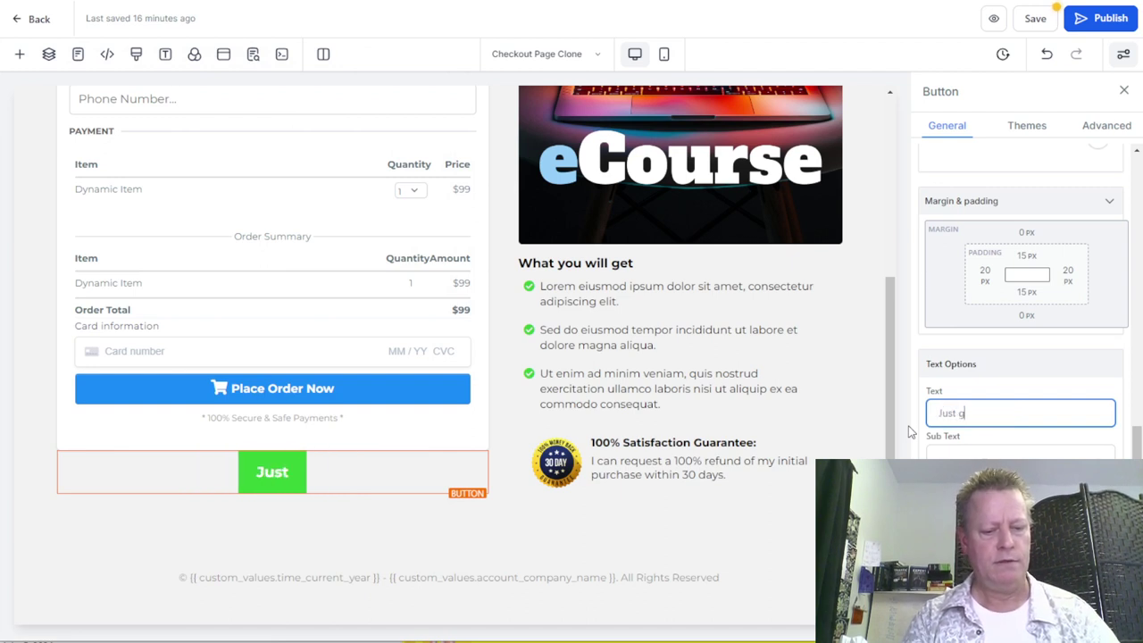
text(ive me 15 days)
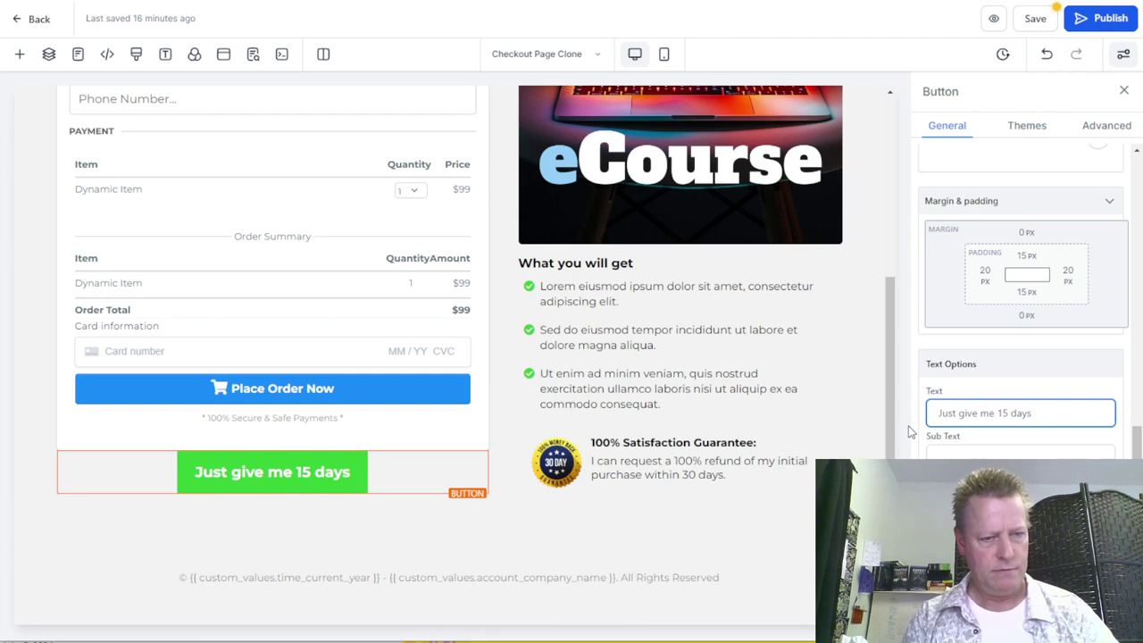
text( without my)
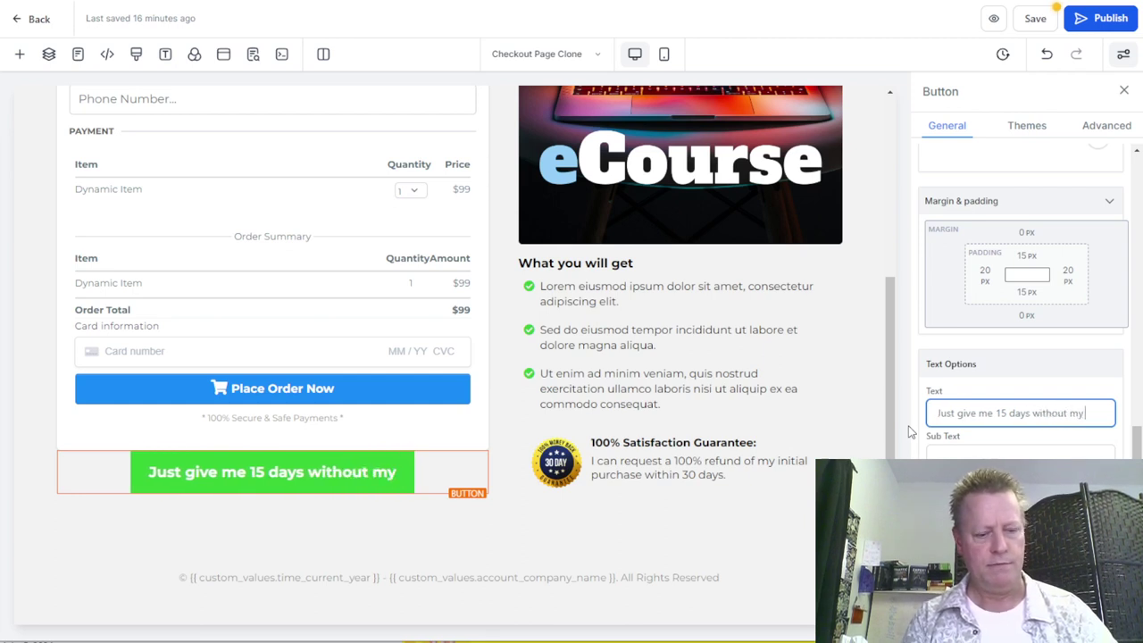
text( credit card)
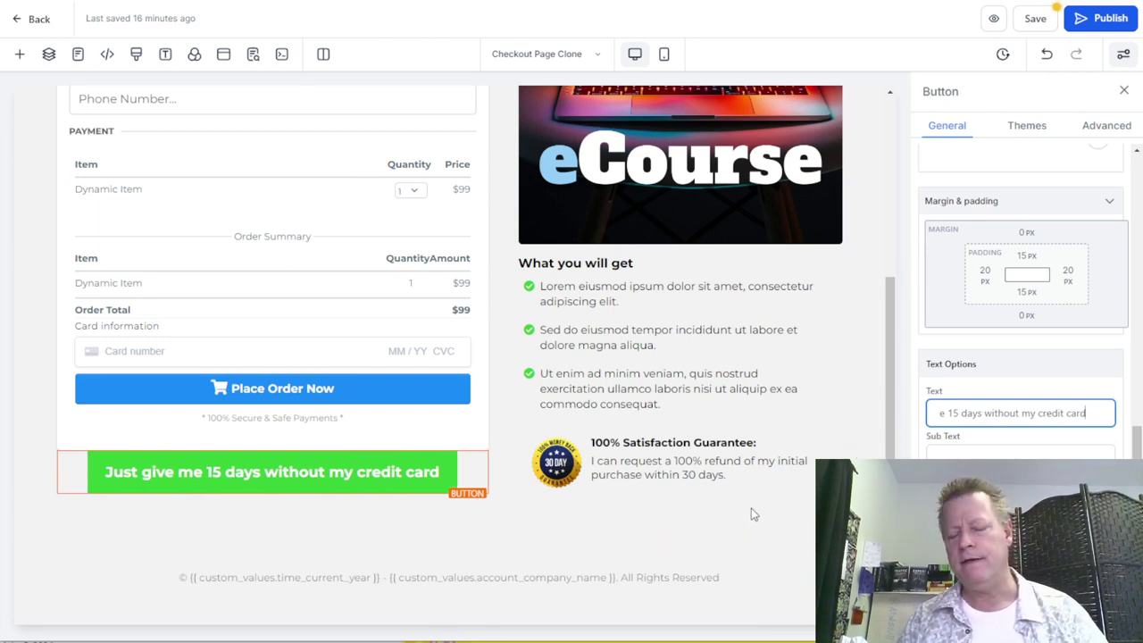
Try a transparent background on the 15-day button, restore green, and settle on white.
scroll(1001, 354, up, 6)
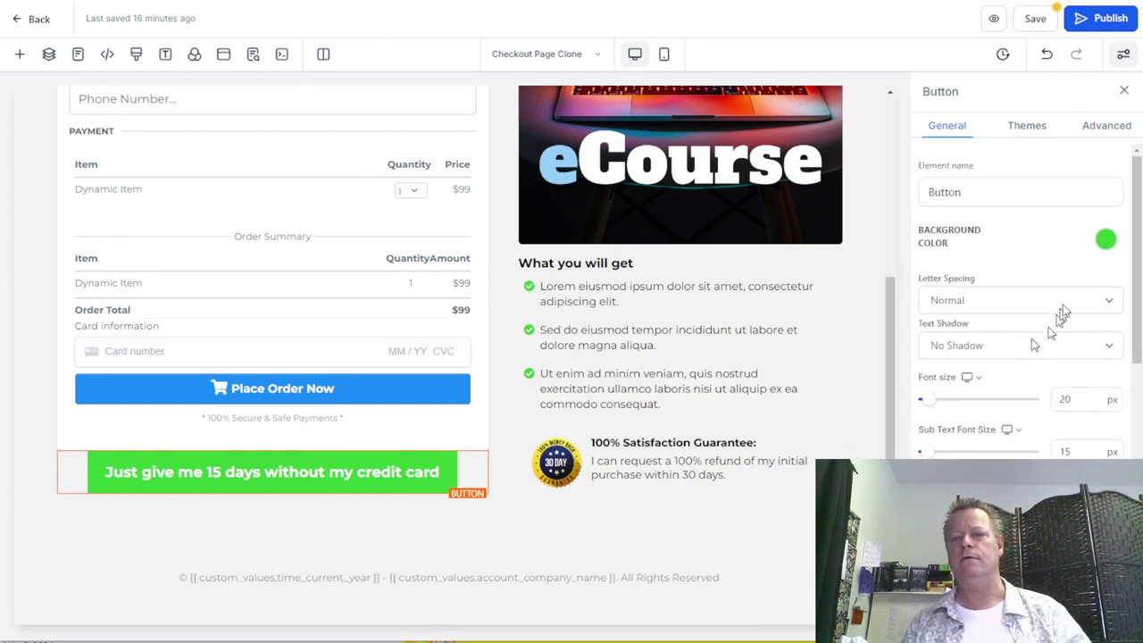
click(1104, 243)
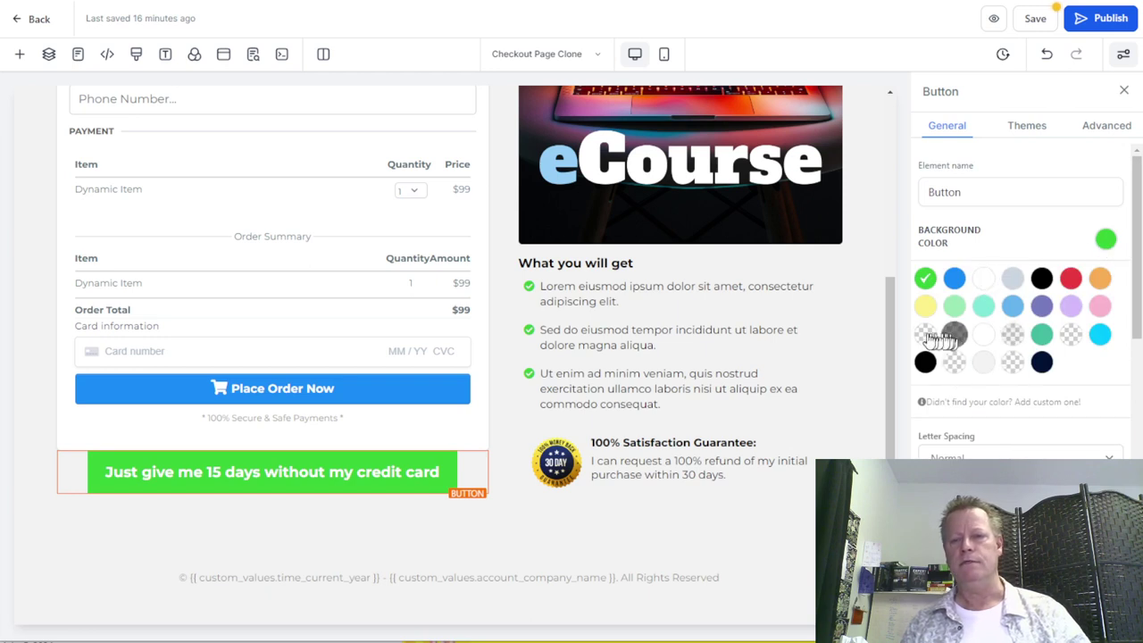
click(924, 338)
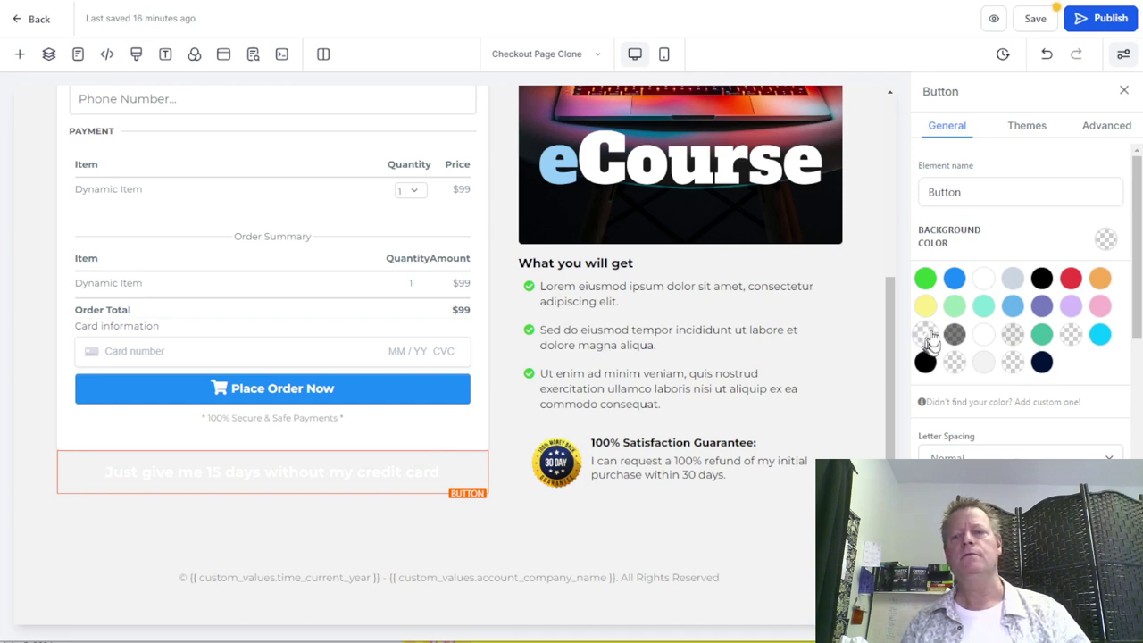
click(927, 279)
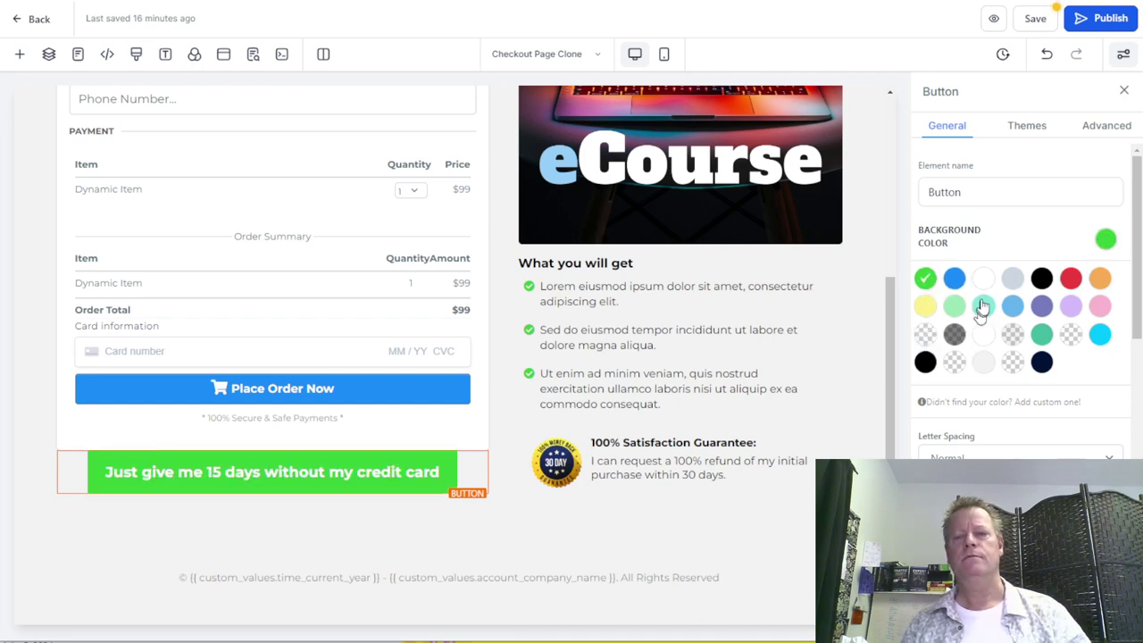
click(983, 280)
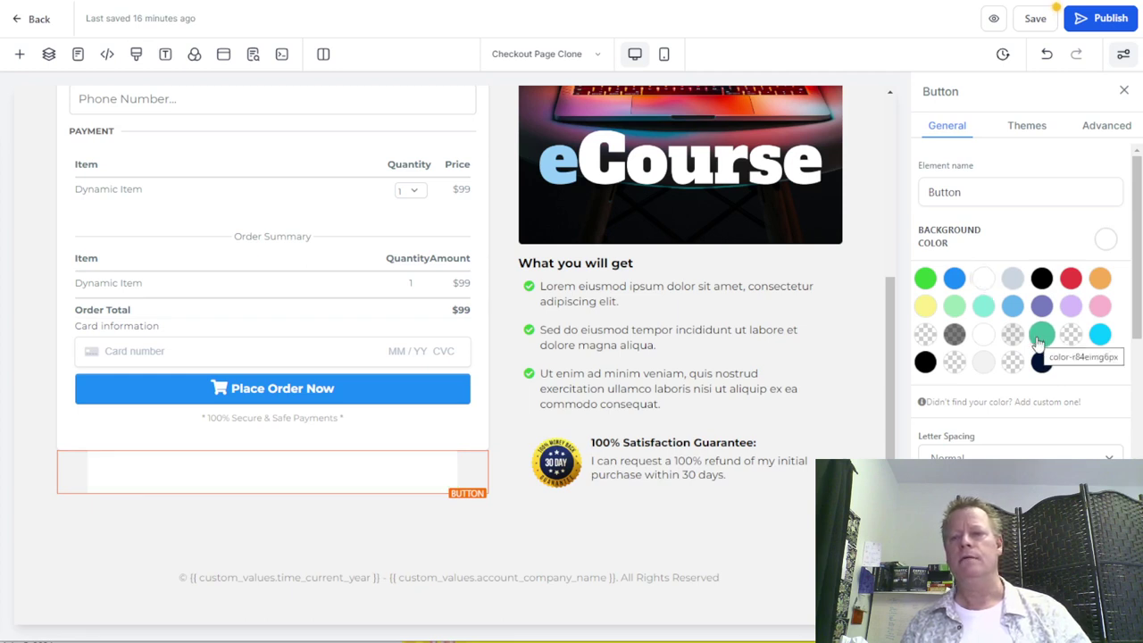
Set the 15-day button's text color to blue.
scroll(1035, 348, down, 1)
scroll(1038, 343, down, 10)
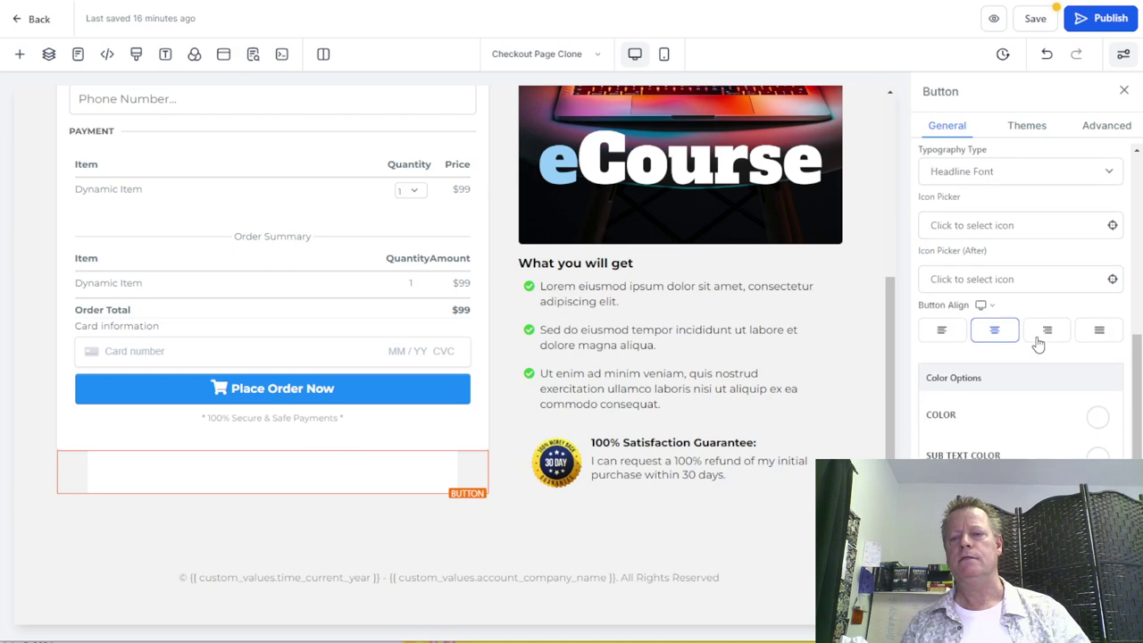
scroll(1035, 344, up, 3)
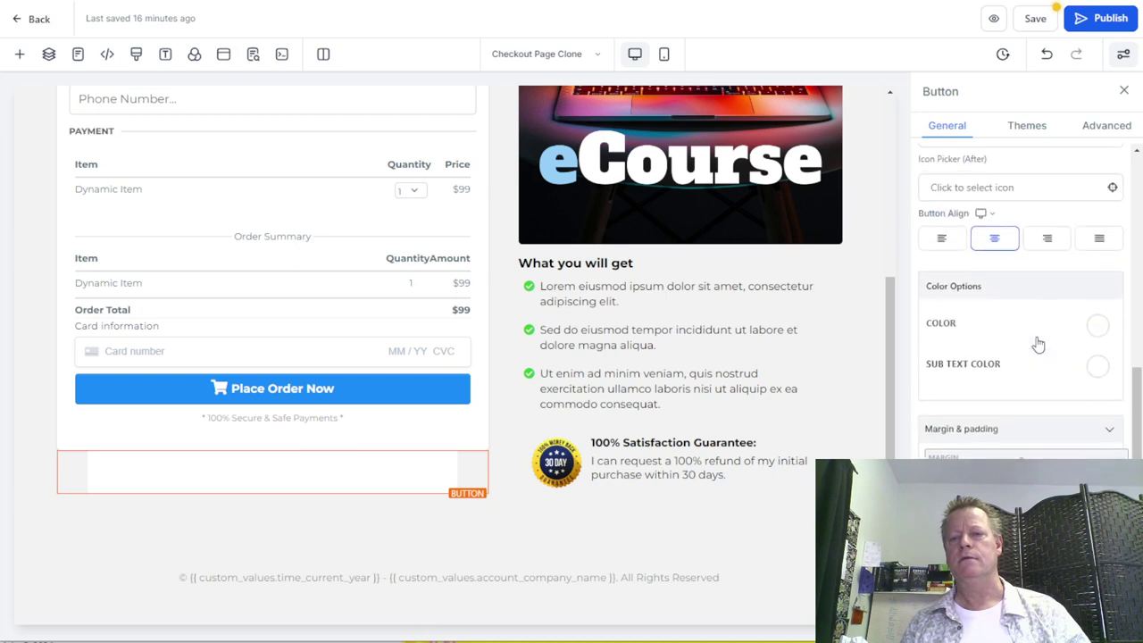
click(1097, 329)
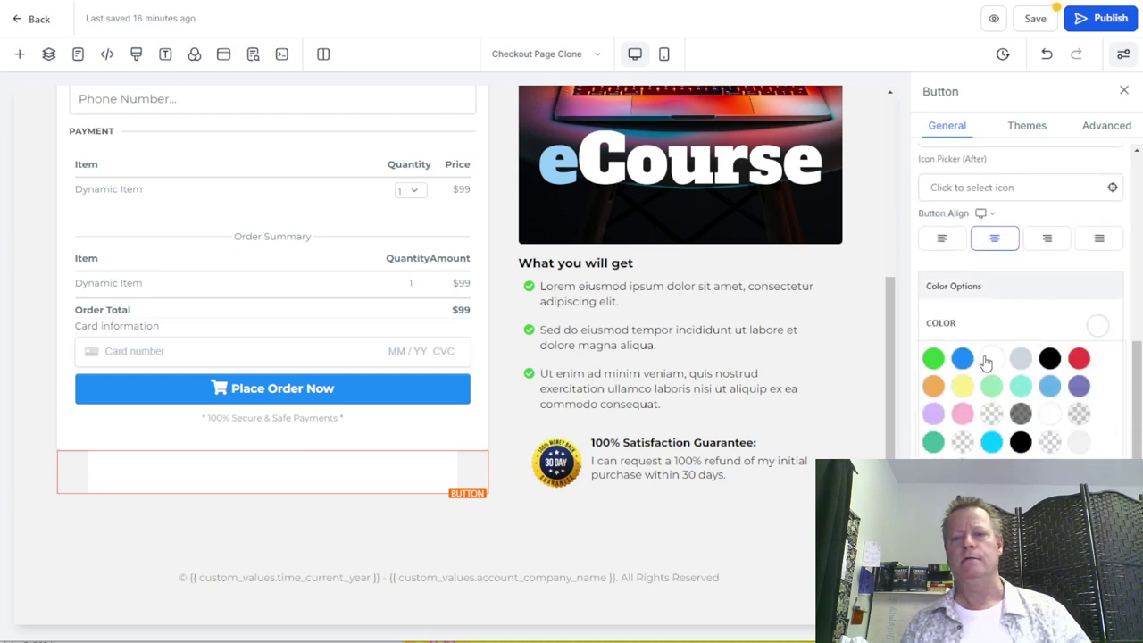
click(961, 360)
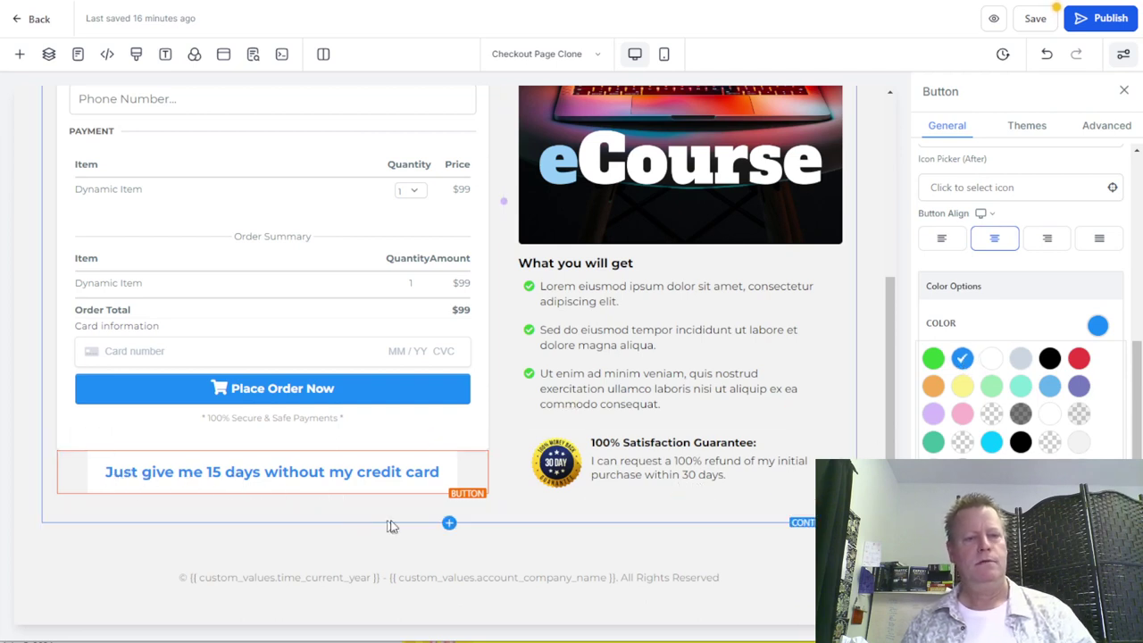
Review the 15-day button's click action and text options, and save the checkout page.
click(276, 421)
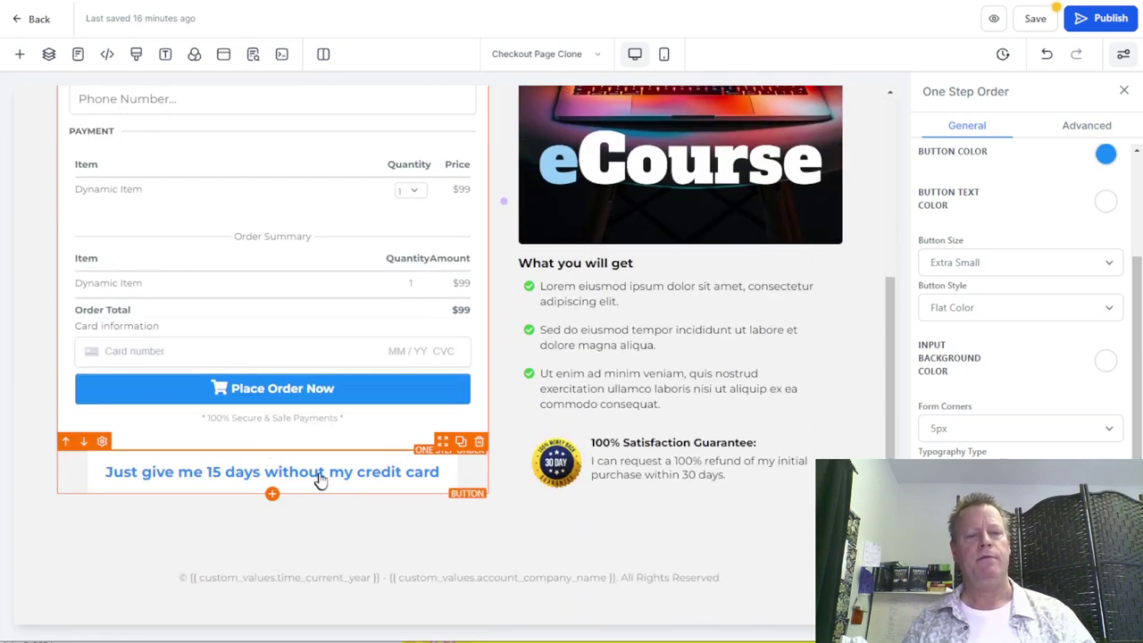
click(319, 480)
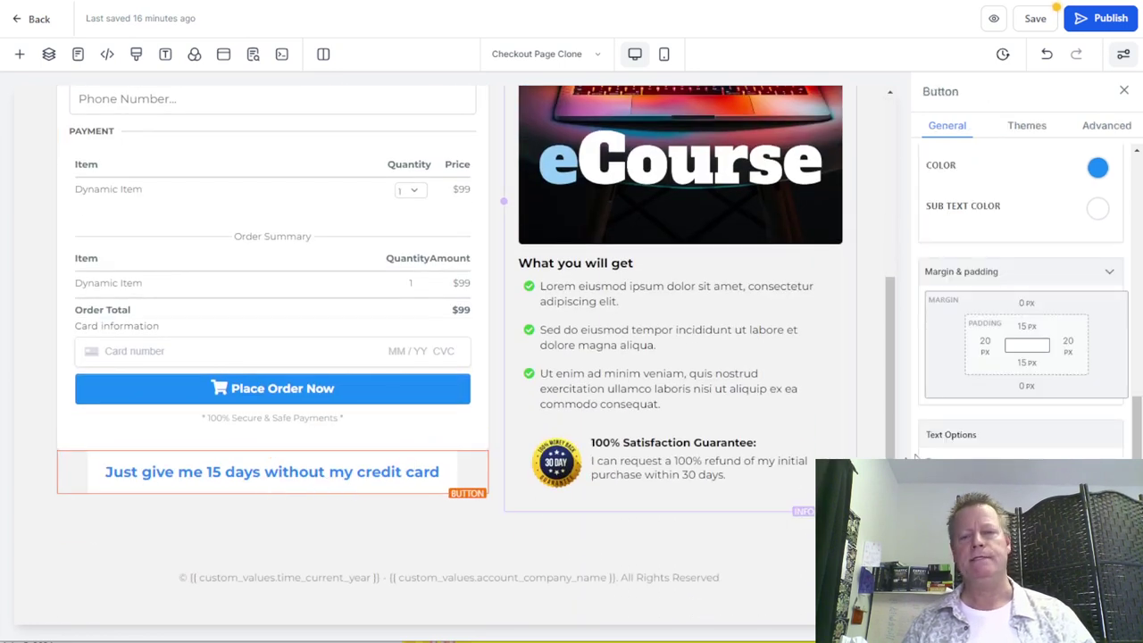
scroll(978, 443, down, 1)
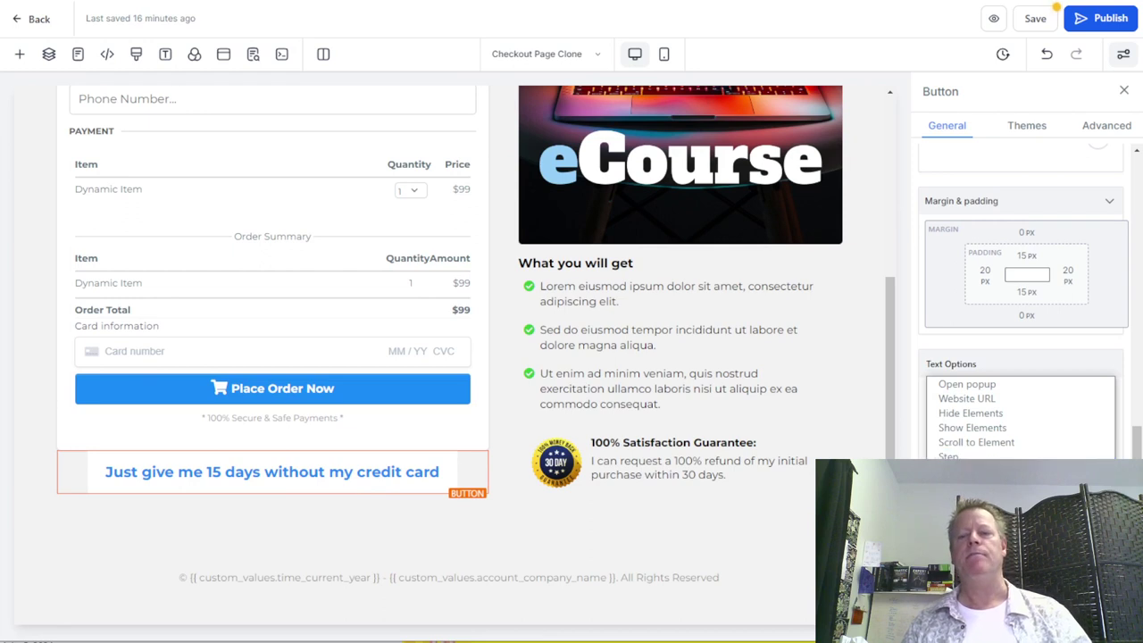
scroll(1027, 300, down, 1)
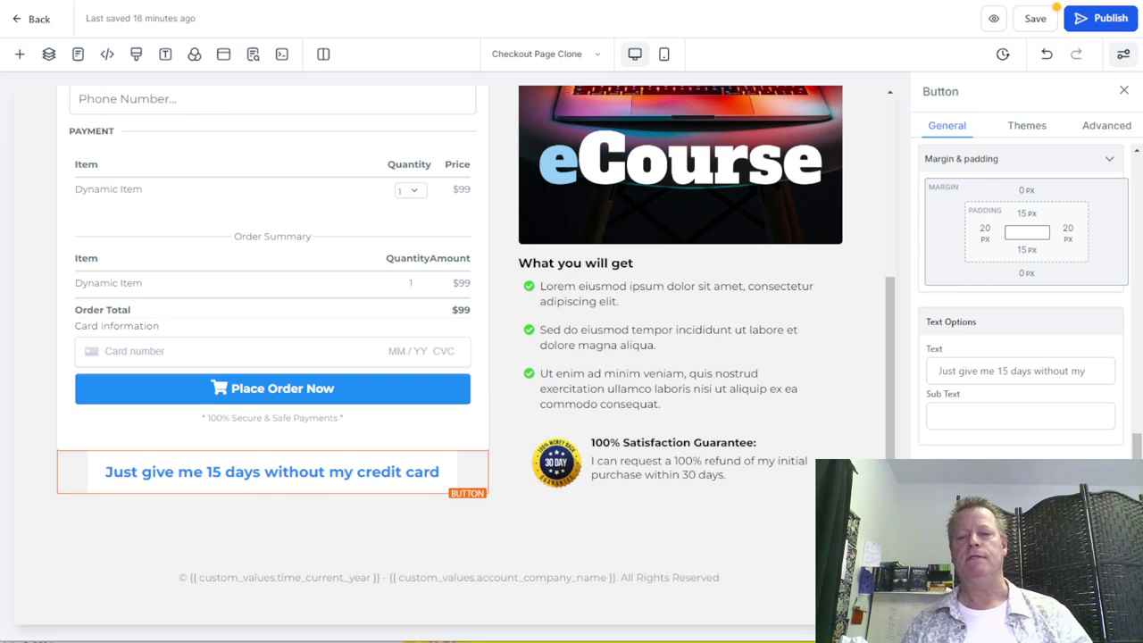
click(1034, 21)
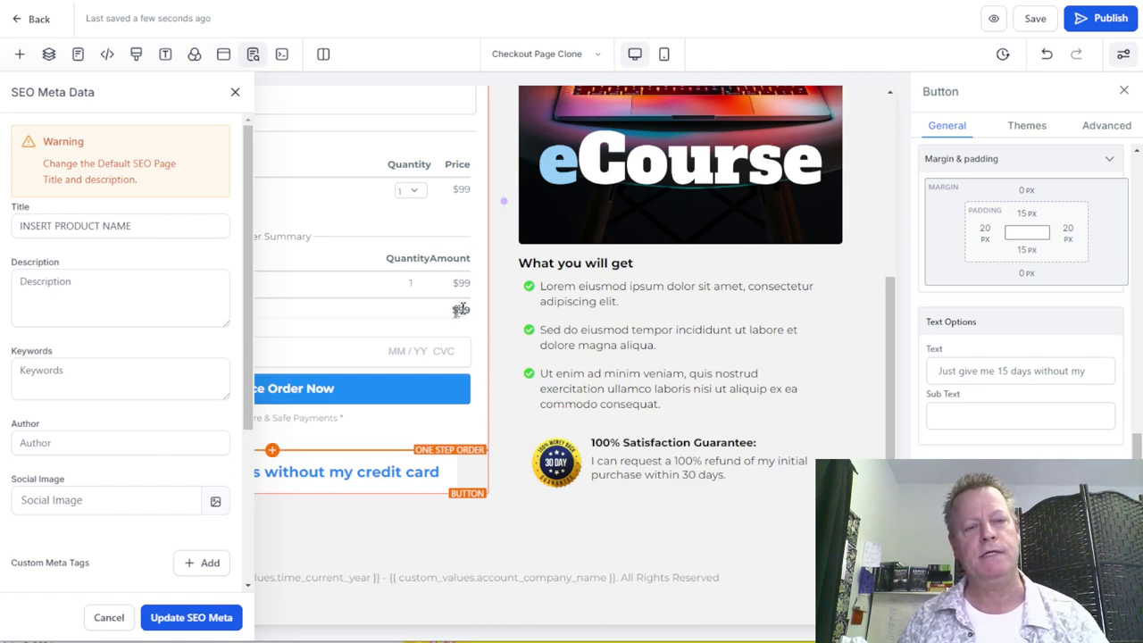
Delete the example logo image and its emptied section above the order form, and save the checkout page.
scroll(641, 347, up, 3)
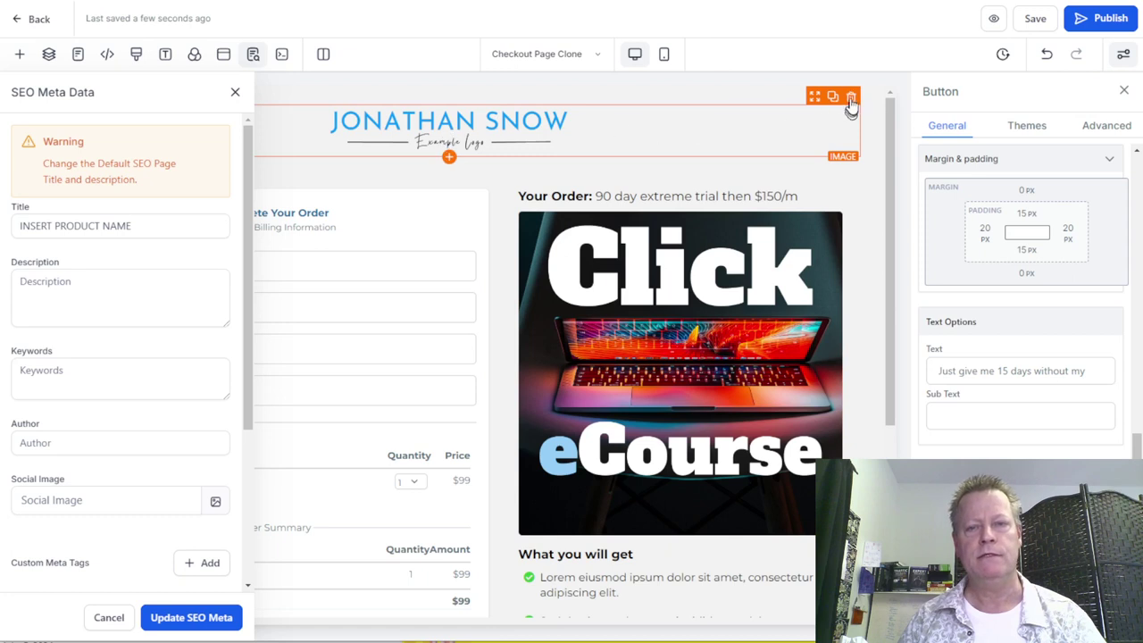
click(850, 100)
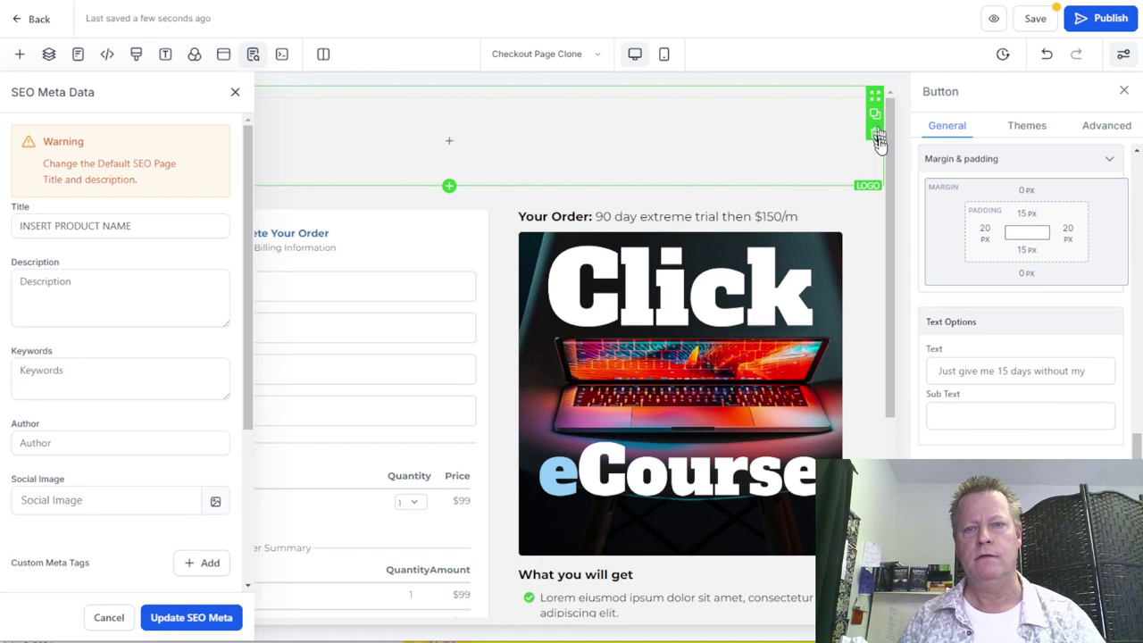
click(875, 133)
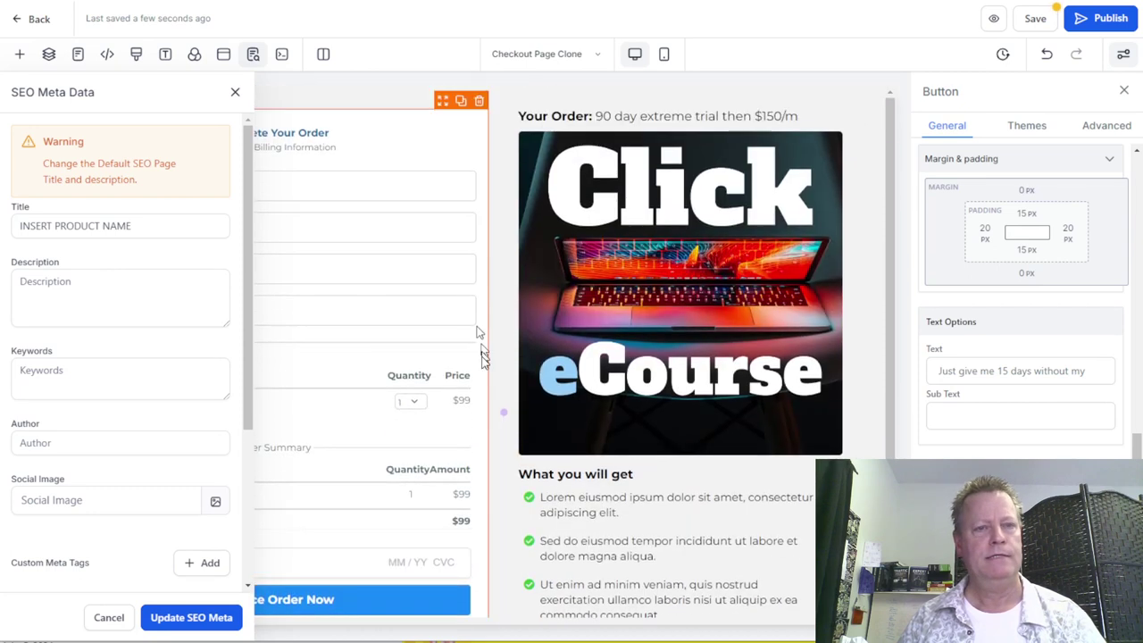
click(234, 92)
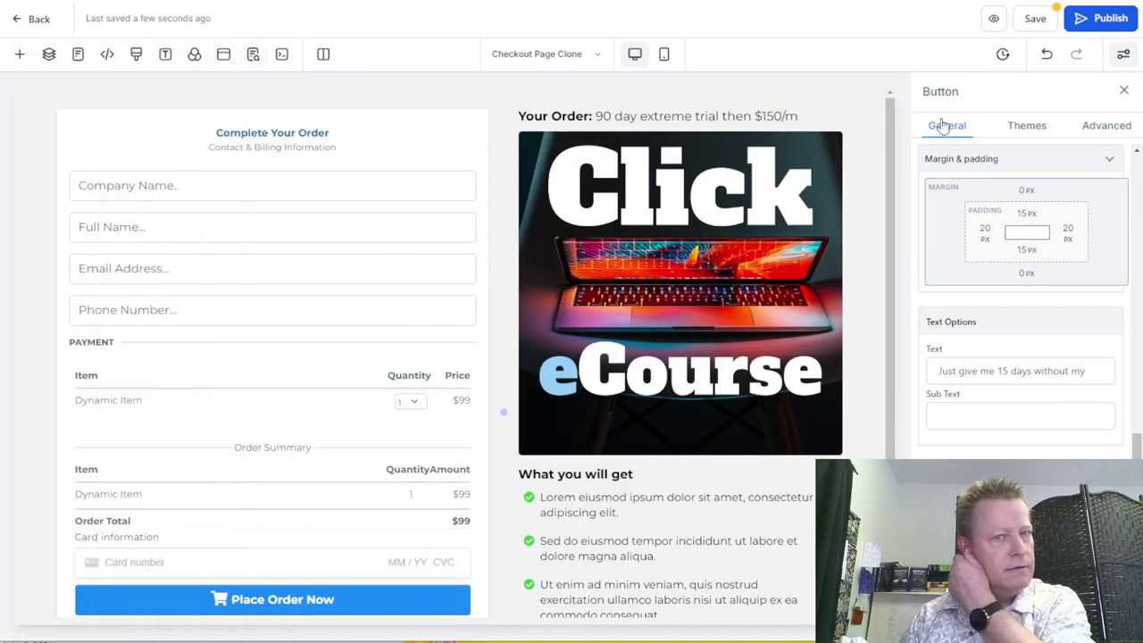
click(1035, 19)
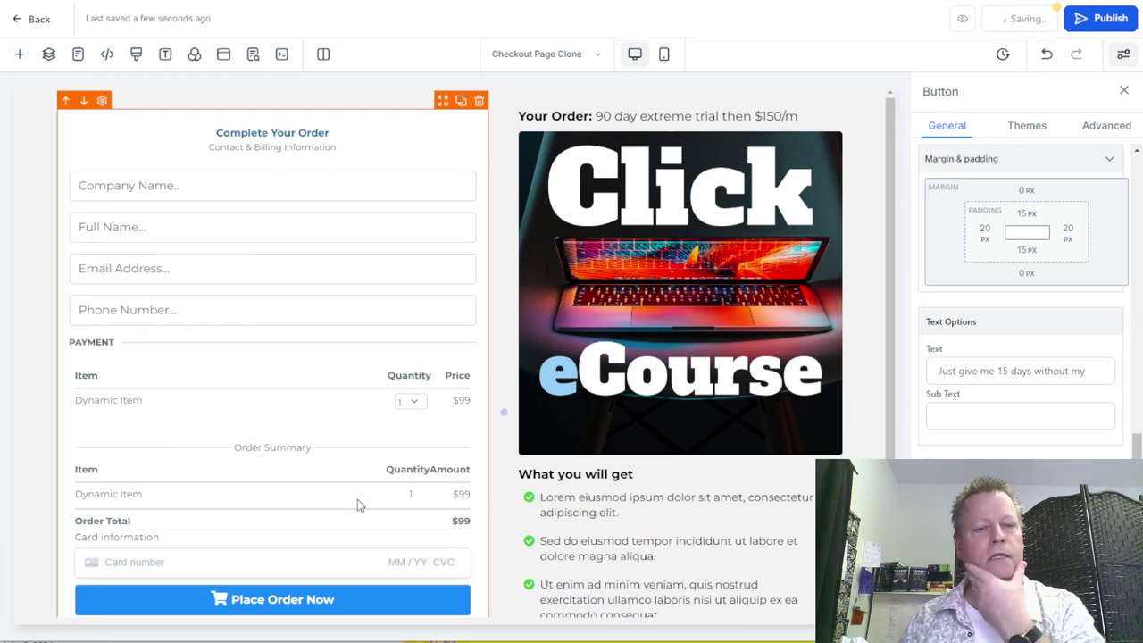
scroll(479, 587, down, 3)
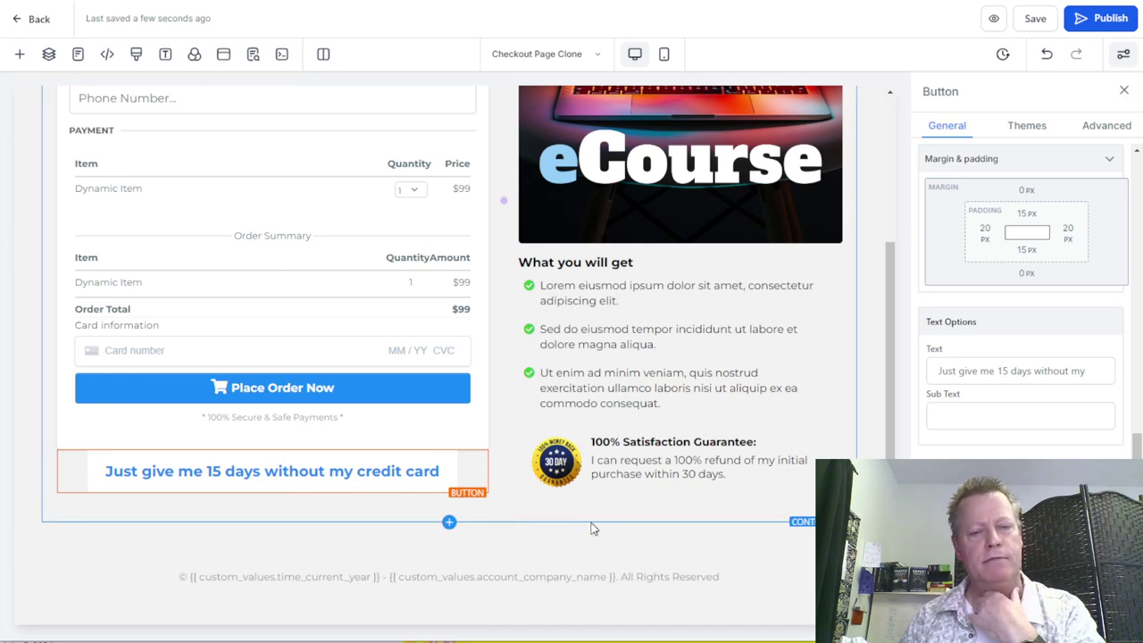
scroll(544, 590, up, 3)
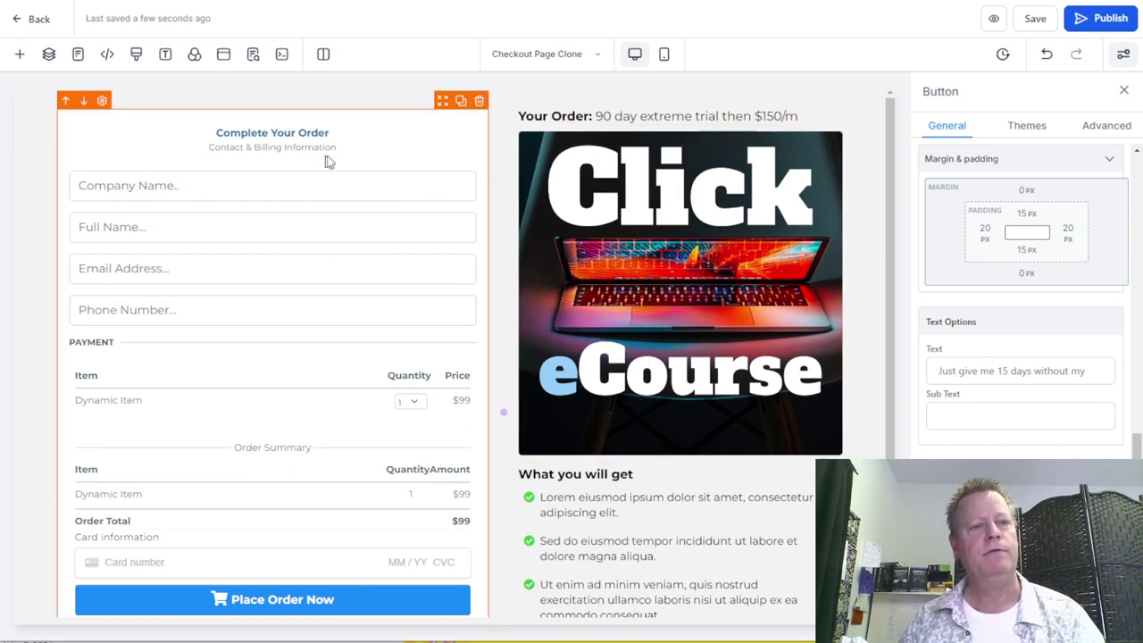
click(1107, 130)
scroll(1036, 303, up, 3)
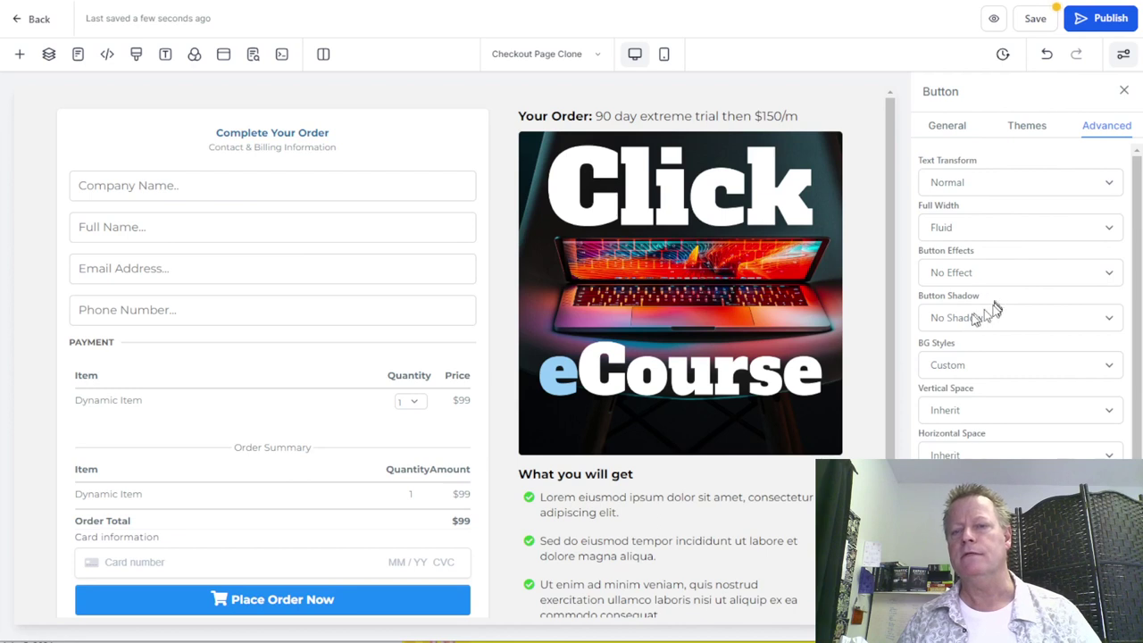
scroll(982, 383, down, 2)
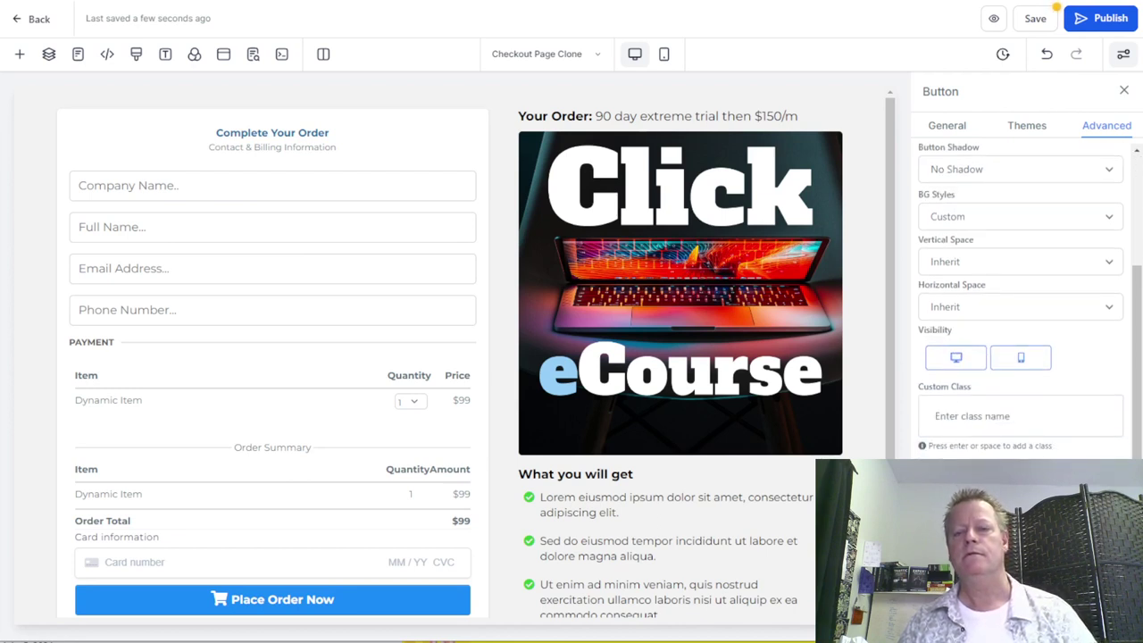
Hide the company name field in the One Step Order form.
click(379, 301)
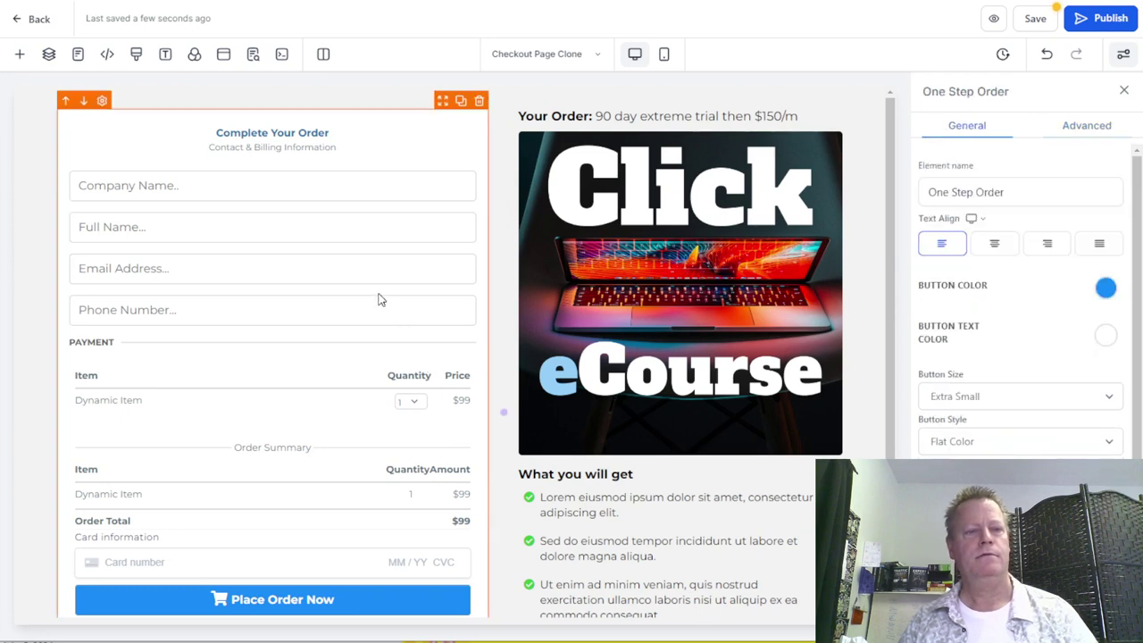
click(1098, 131)
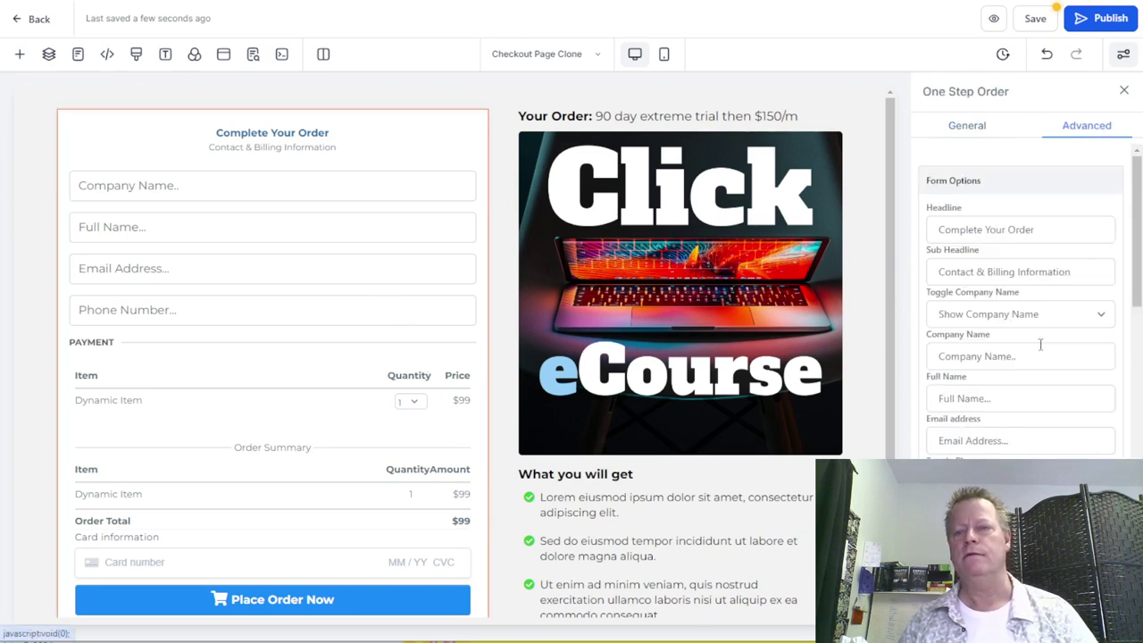
scroll(1040, 345, down, 1)
scroll(1039, 345, up, 1)
click(1016, 280)
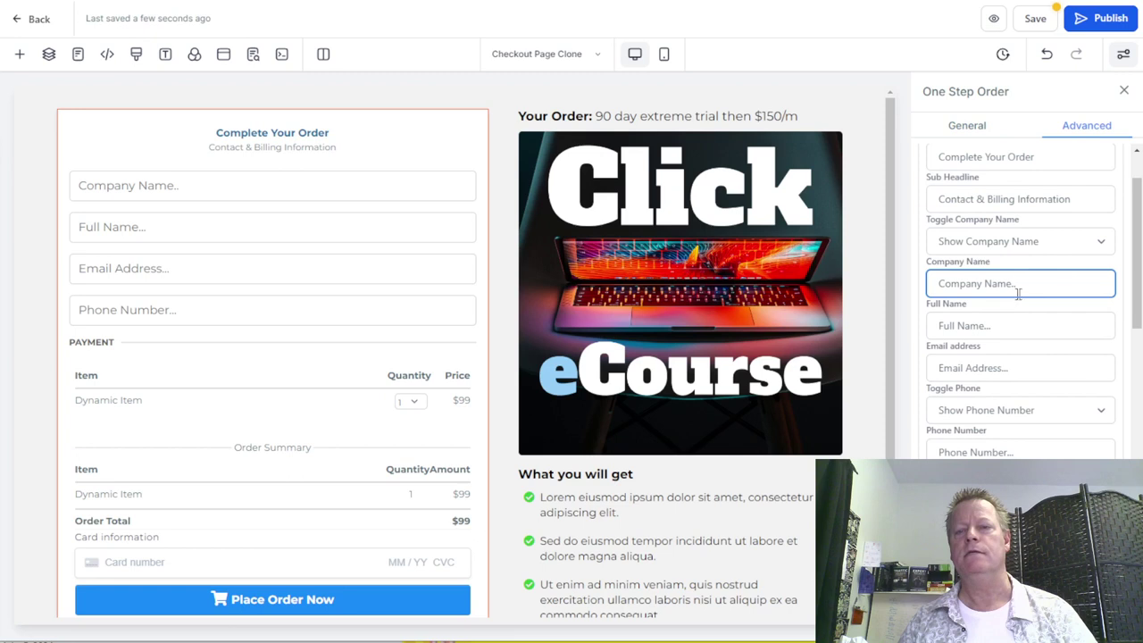
click(1012, 243)
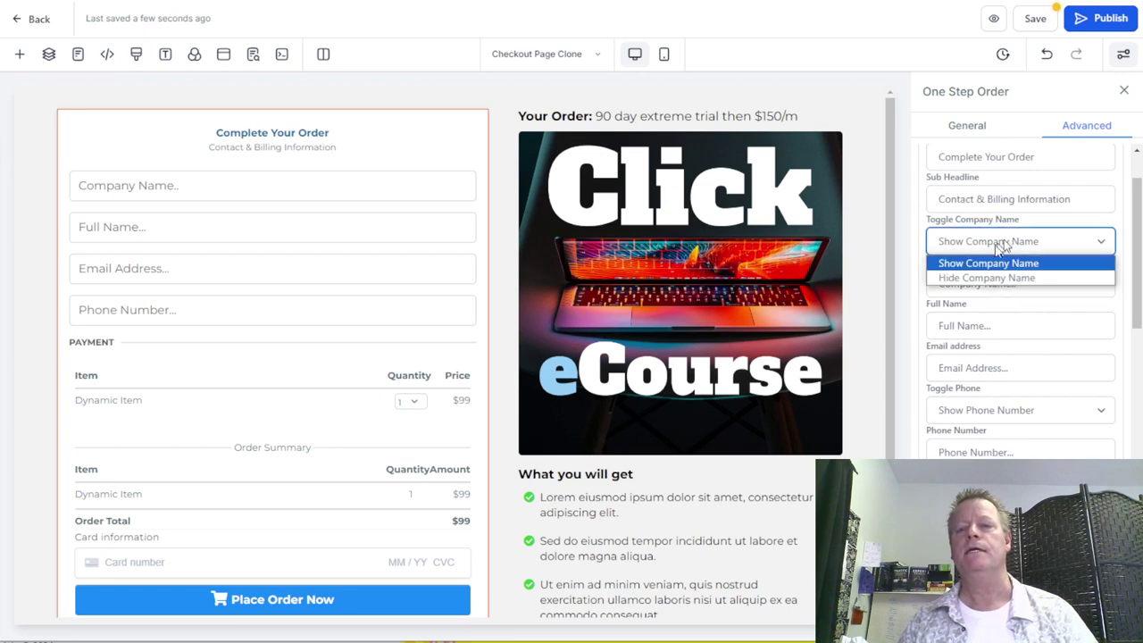
click(998, 276)
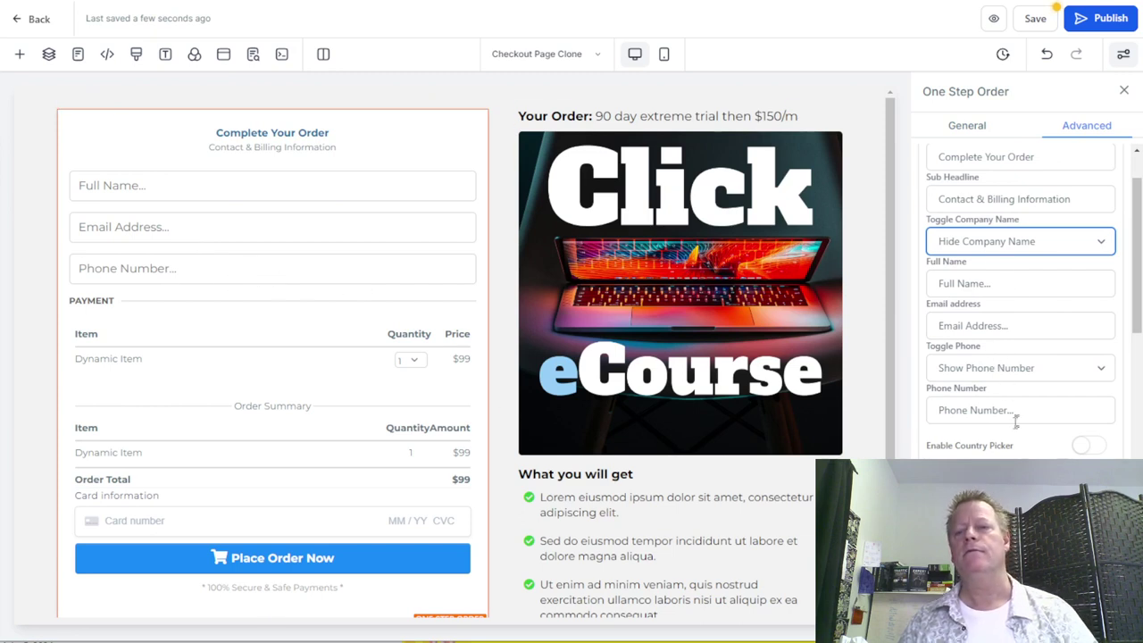
Hide the phone number field in the order form and save the checkout page.
click(1004, 375)
click(1006, 403)
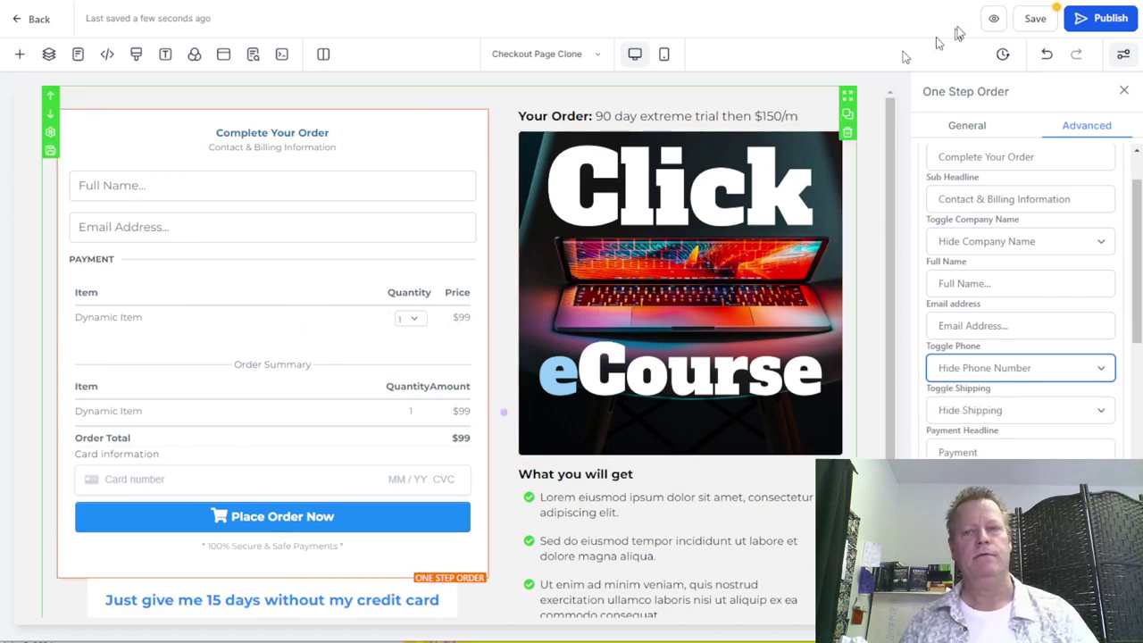
click(1036, 18)
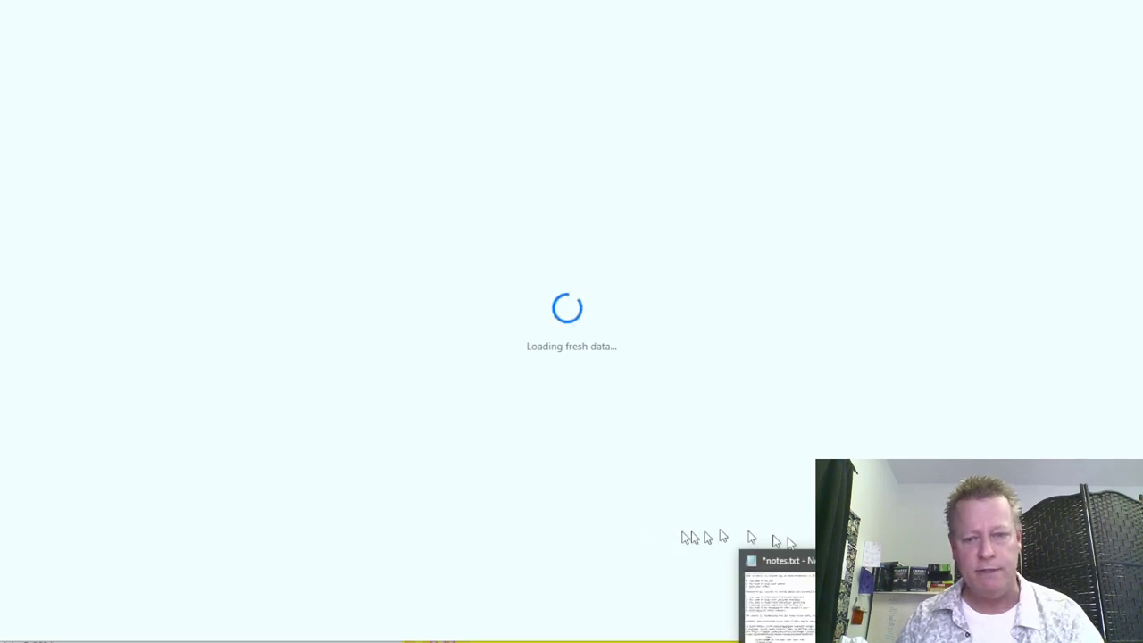
Switch to notes.txt to review the product, offer and form items of the sales funnel checklist, and return to the funnel.
click(777, 594)
drag(71, 145, 191, 144)
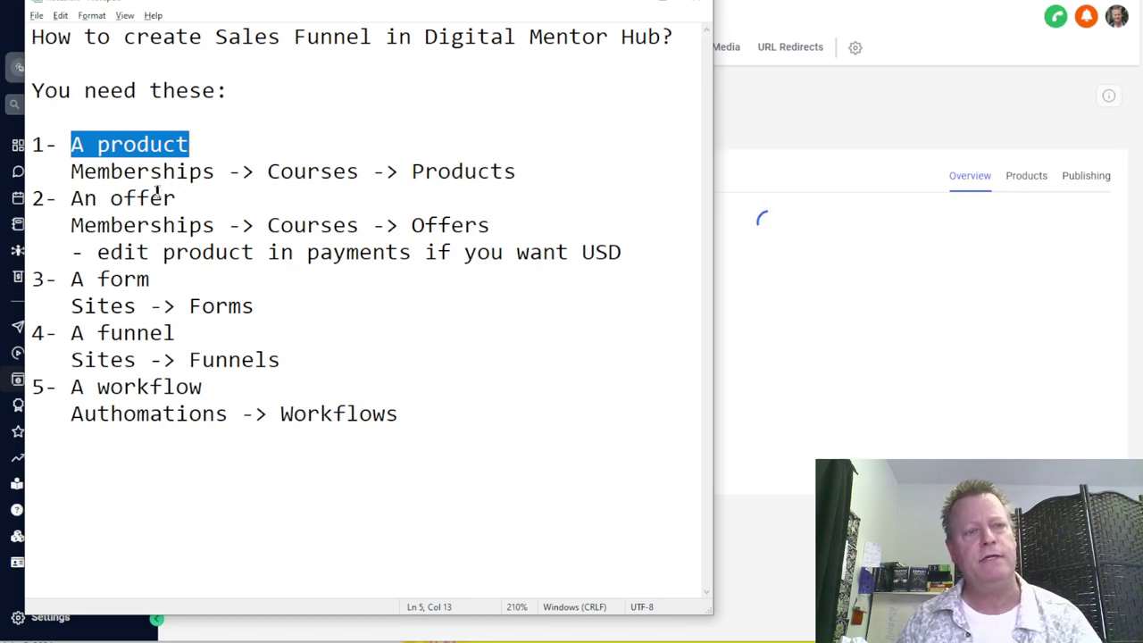
drag(191, 198, 72, 198)
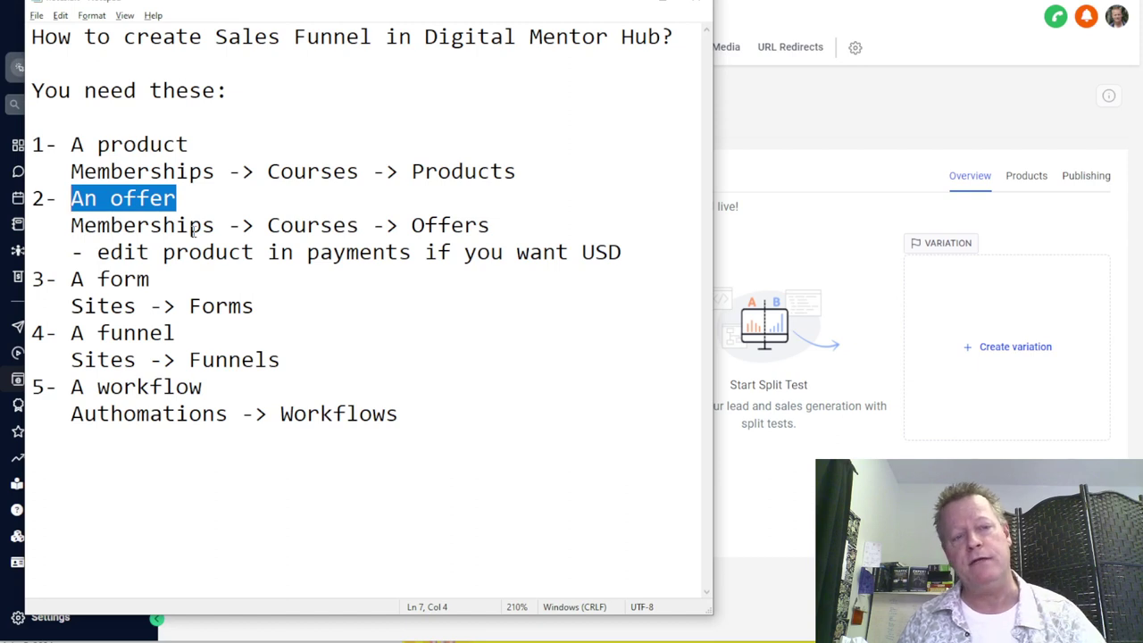
drag(158, 278, 63, 274)
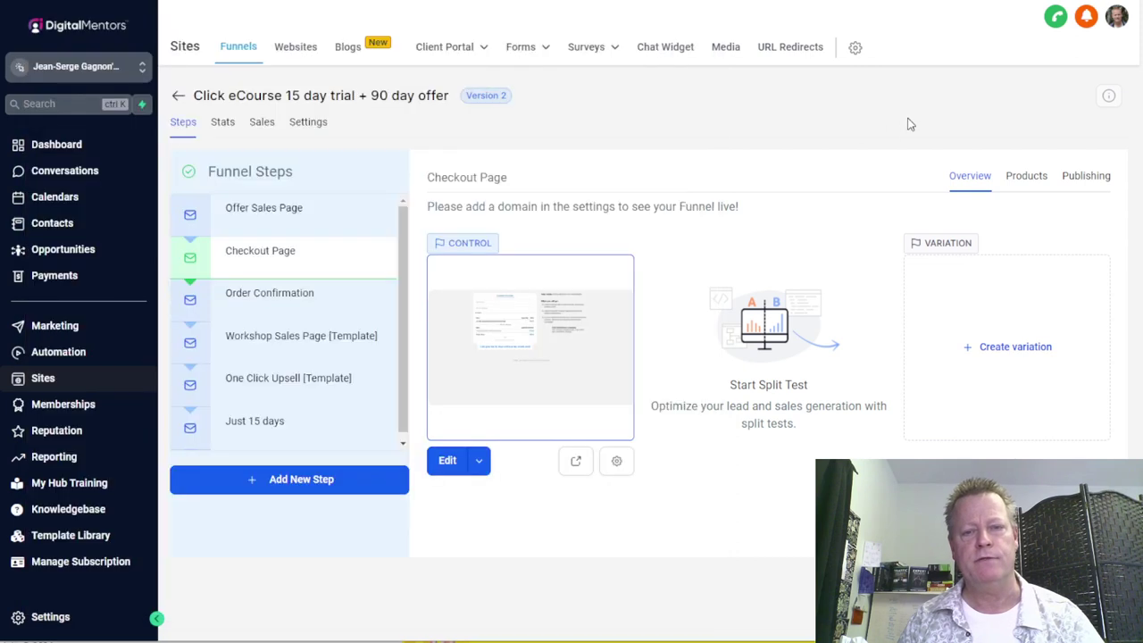
click(911, 125)
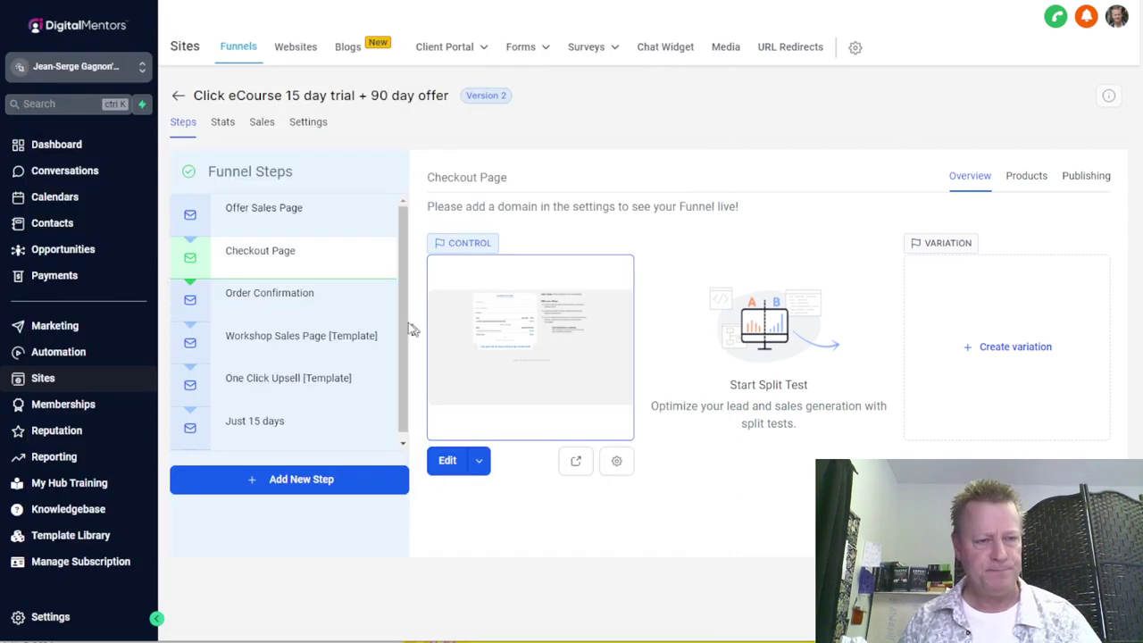
Open the Order Confirmation page for editing and add a one-column row with a headline below the order summary.
click(294, 302)
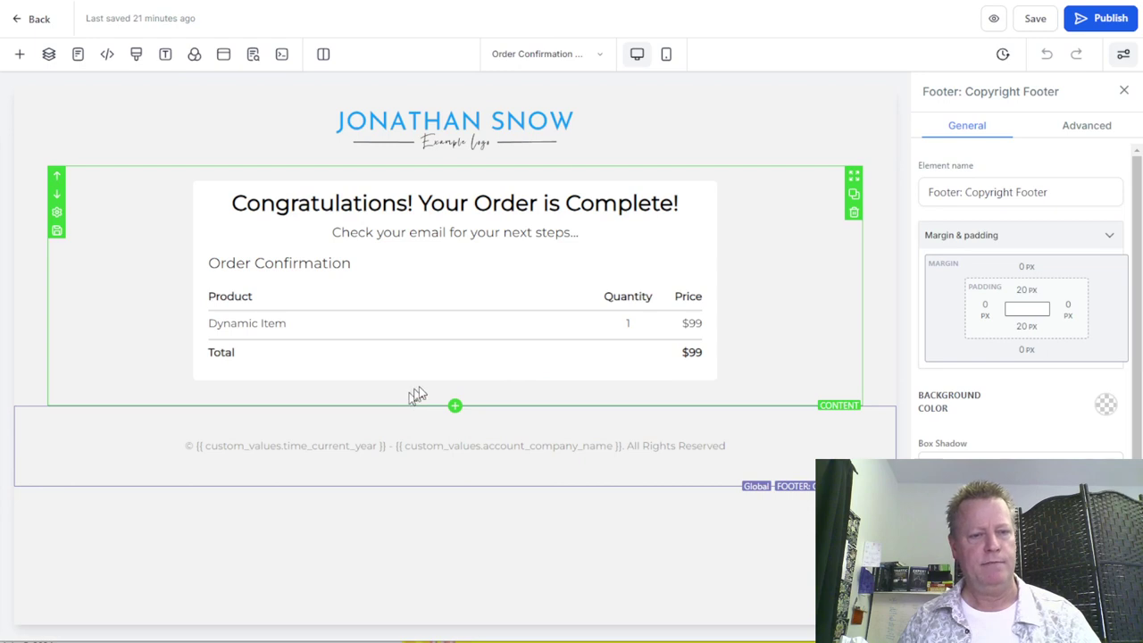
click(455, 393)
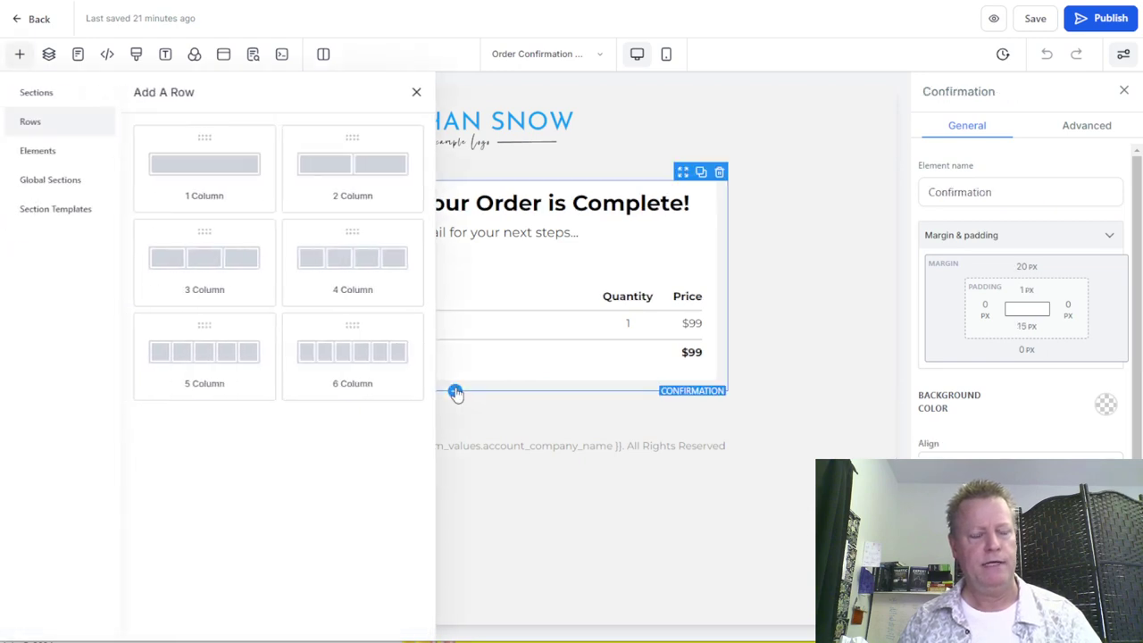
click(214, 169)
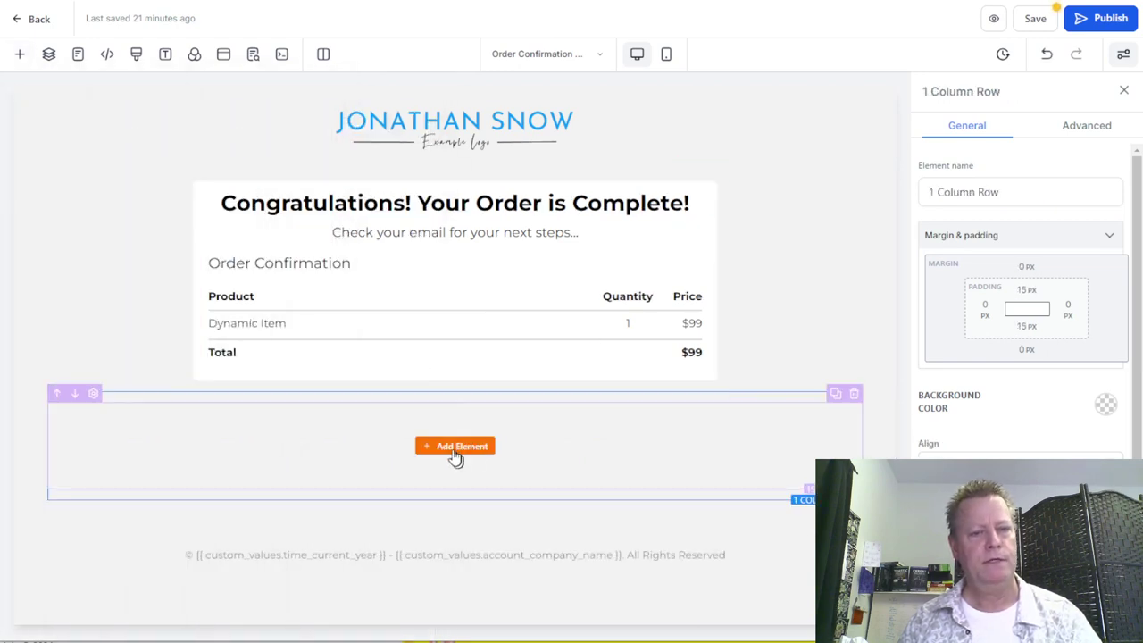
click(454, 446)
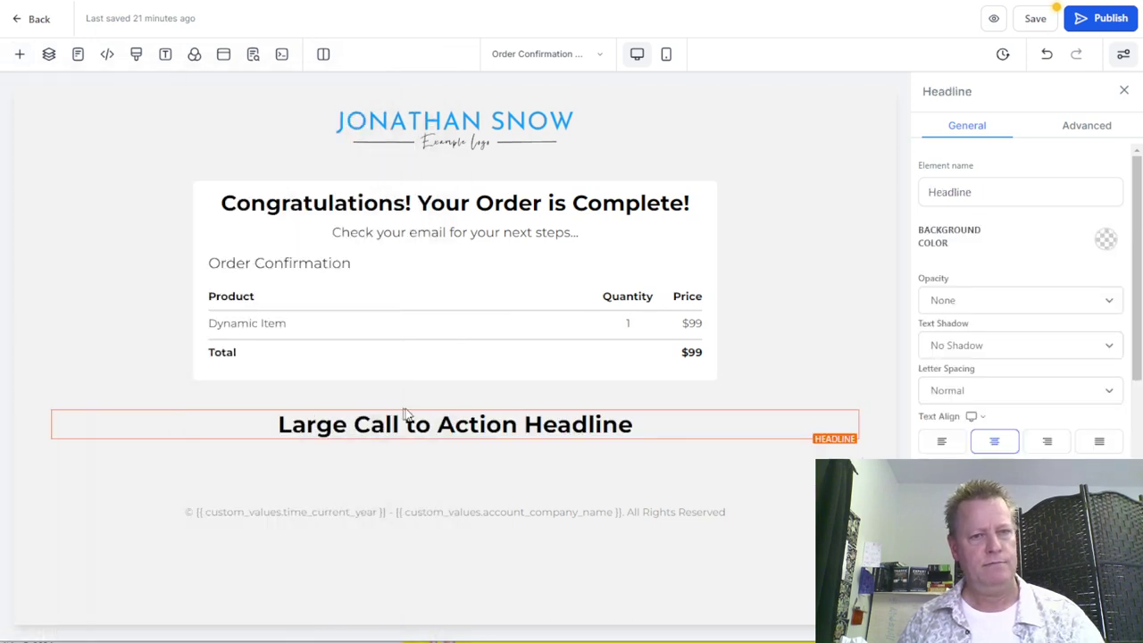
Set the new headline's text to "Watch video for next steps".
click(455, 436)
triple_click(458, 426)
text(W)
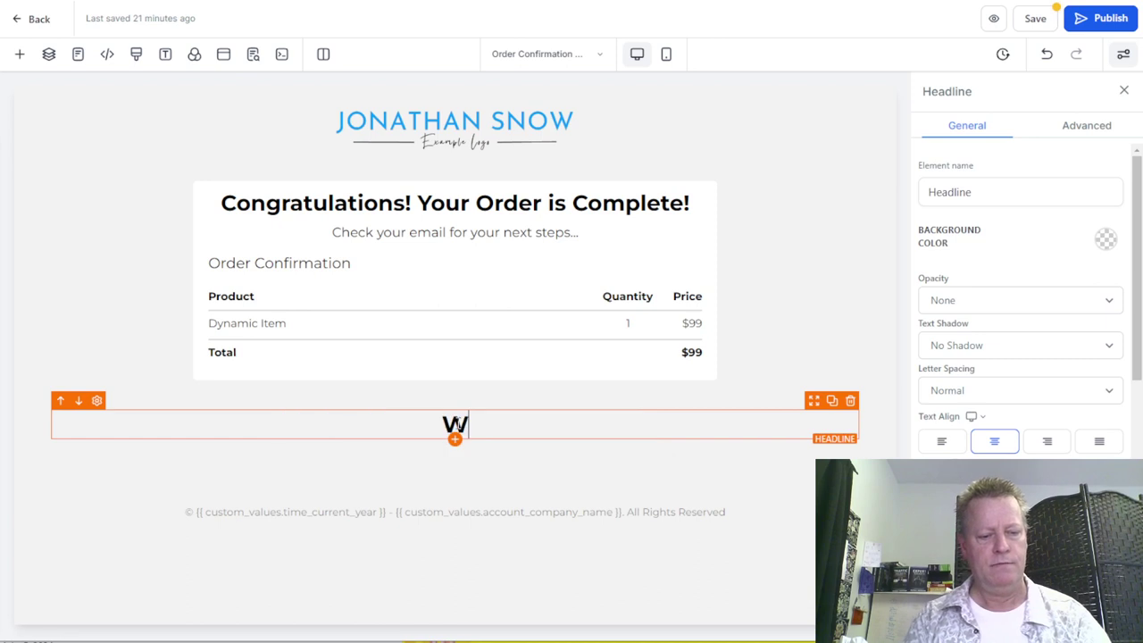
text(atch video for next steps)
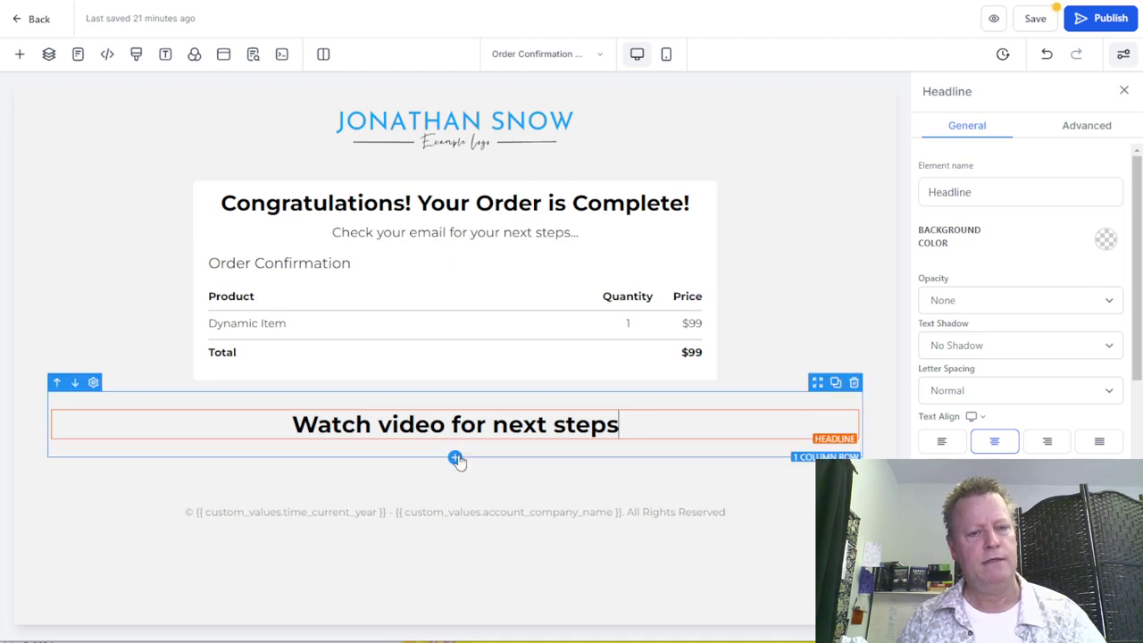
Add a video element directly below the "Watch video for next steps" headline.
click(454, 459)
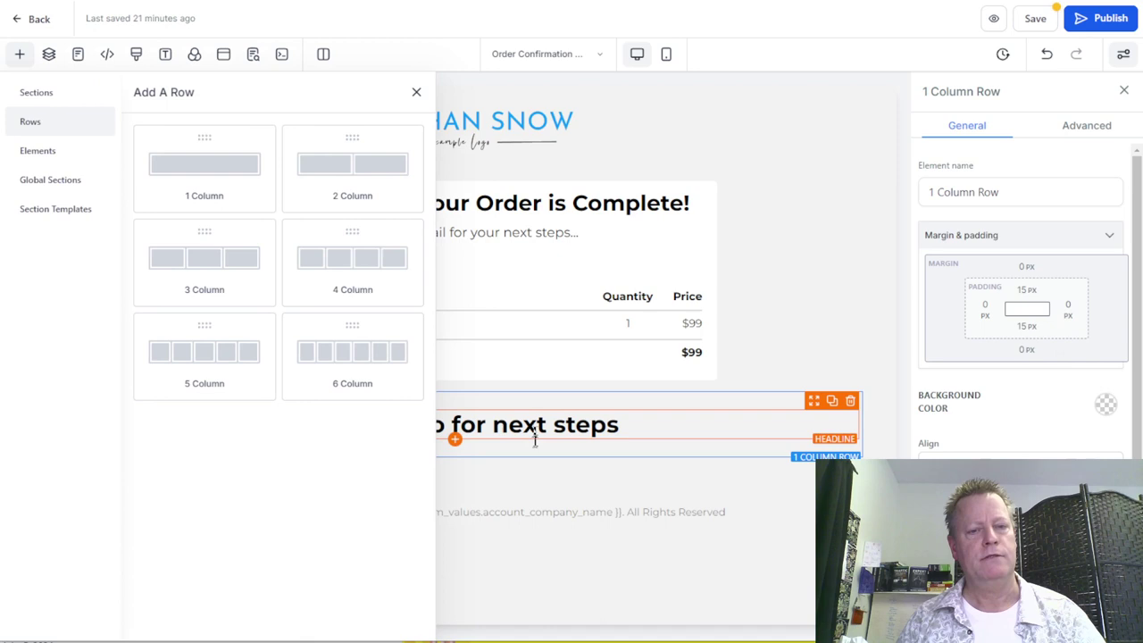
click(463, 447)
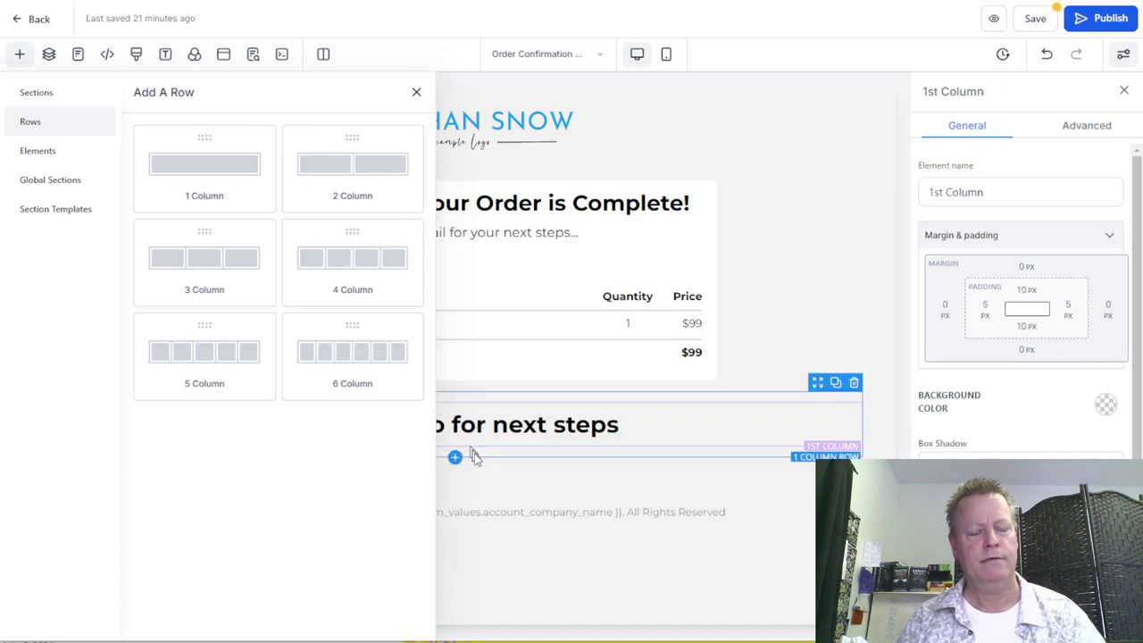
click(455, 442)
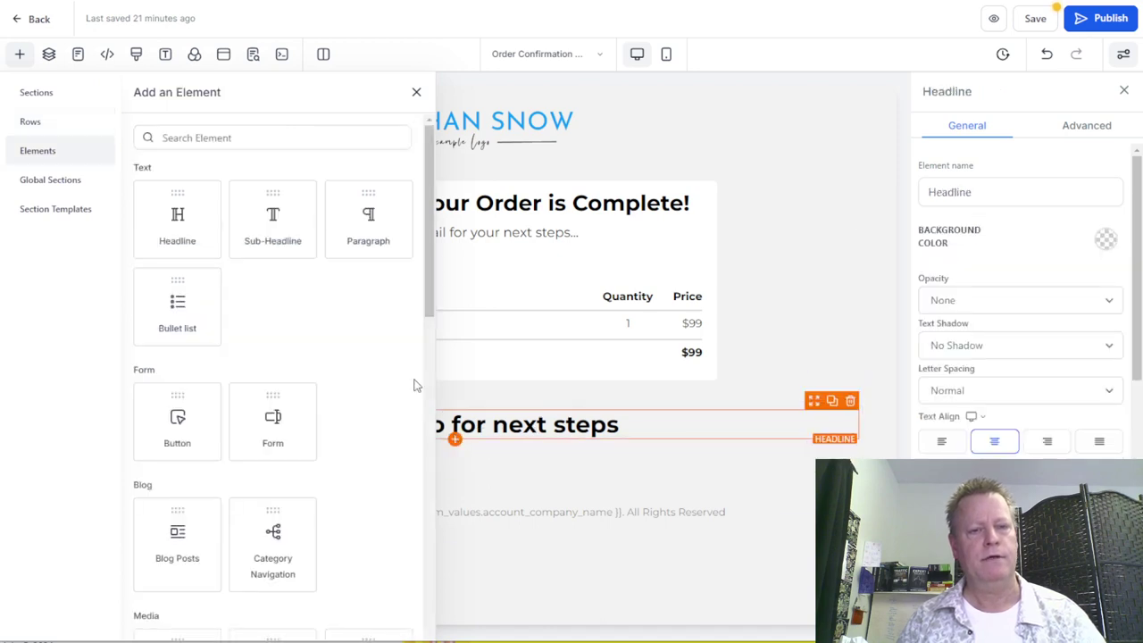
scroll(214, 393, down, 3)
scroll(201, 513, down, 2)
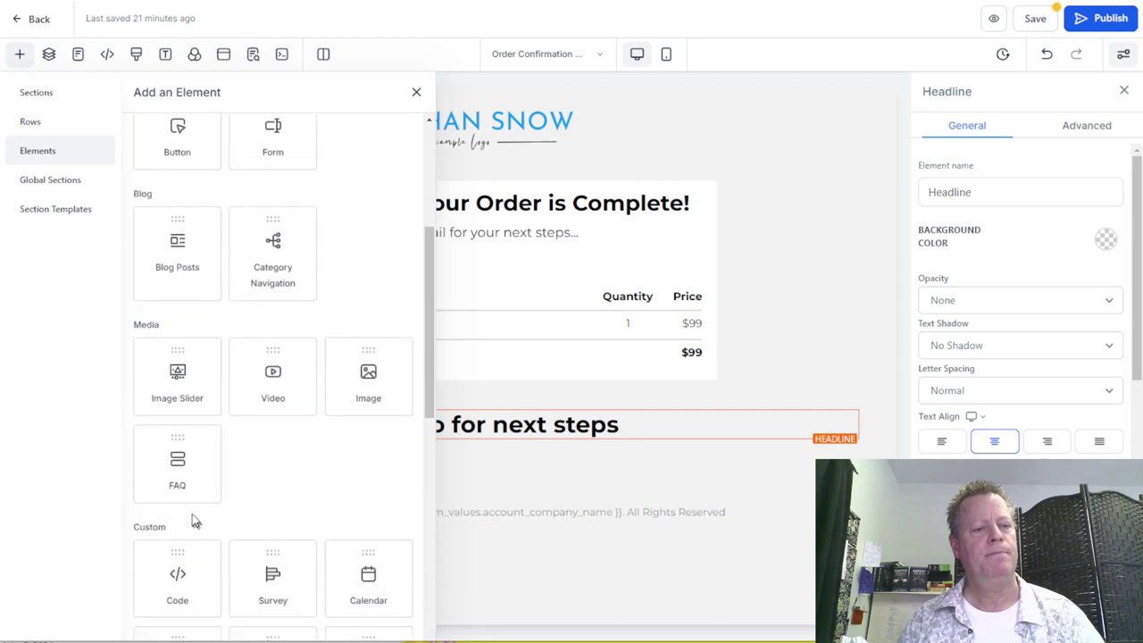
scroll(195, 535, up, 3)
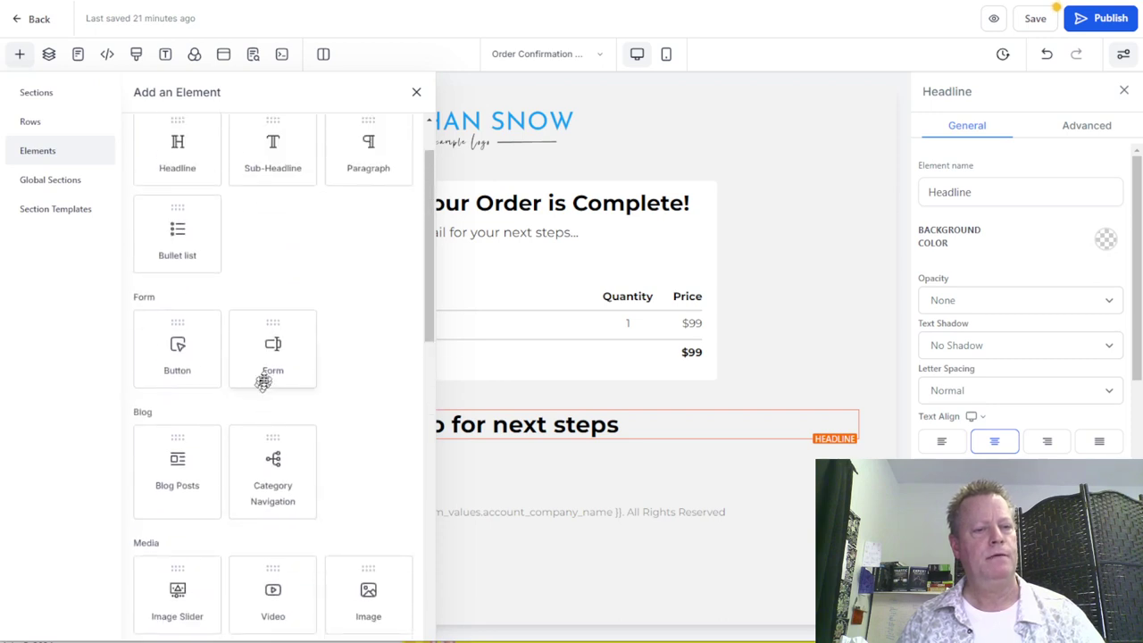
scroll(246, 368, up, 1)
scroll(247, 367, down, 5)
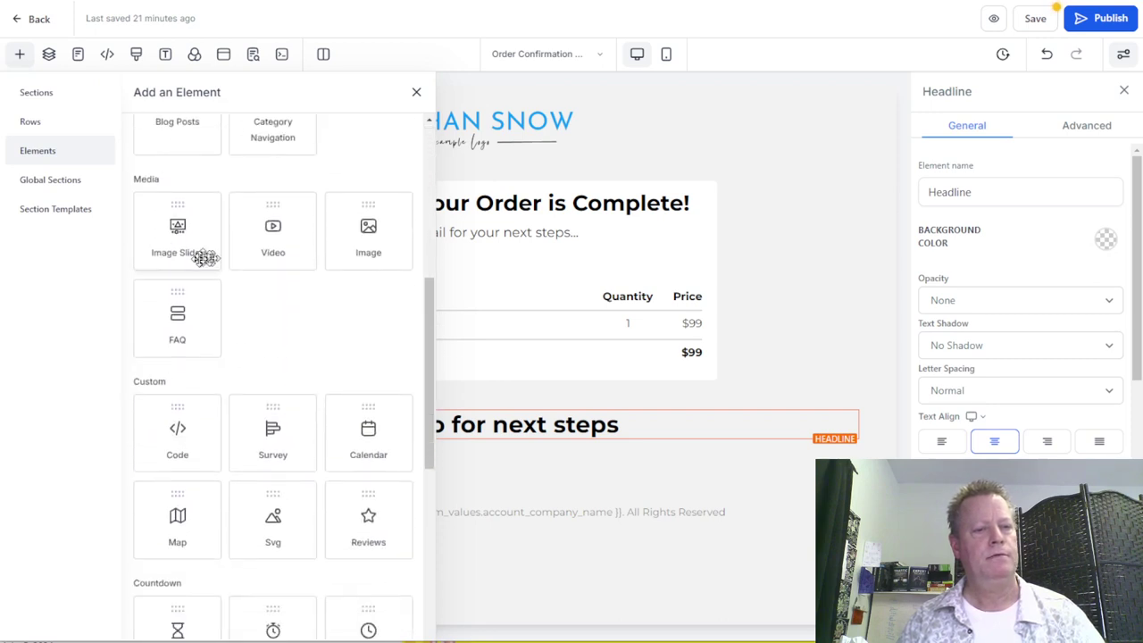
click(273, 227)
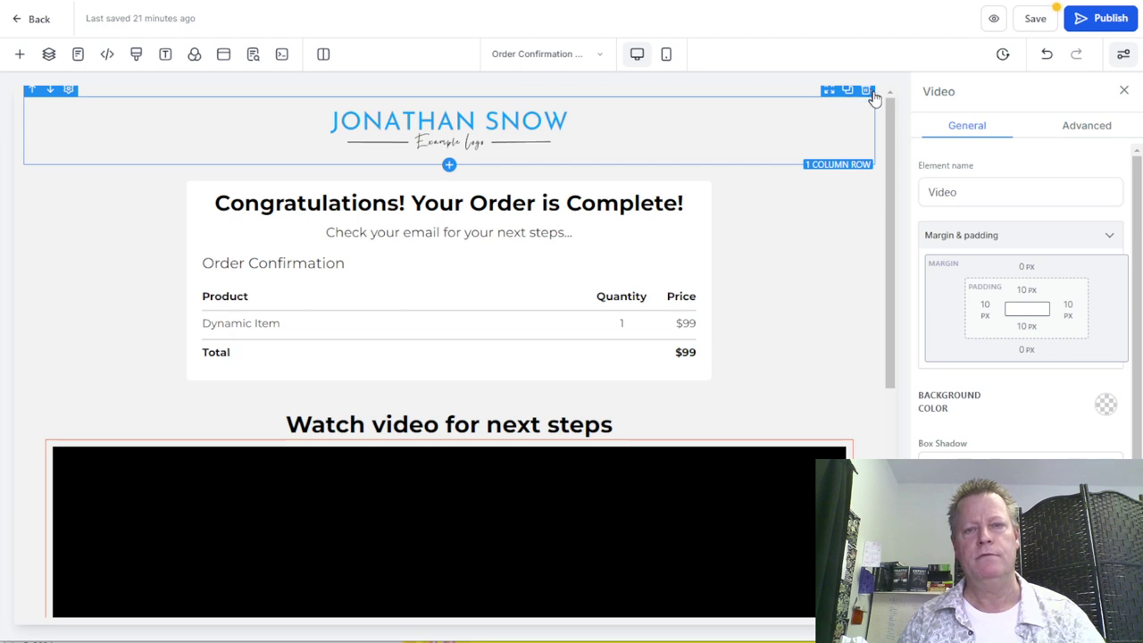
Delete the logo row above the order summary, save the order confirmation page and return to the funnel steps.
click(877, 133)
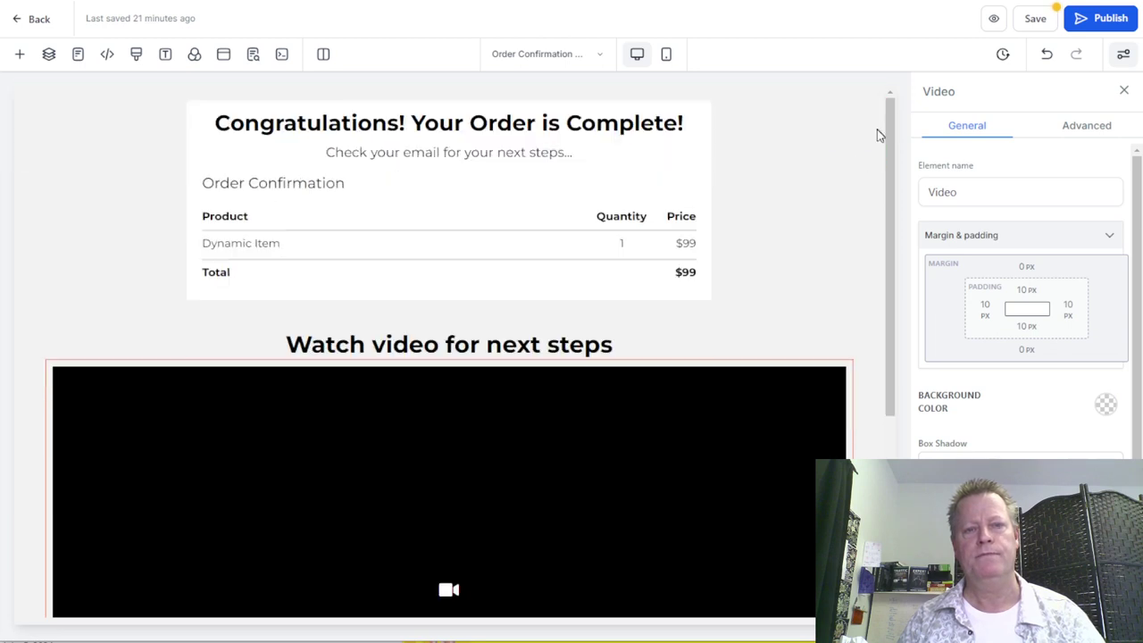
click(1038, 18)
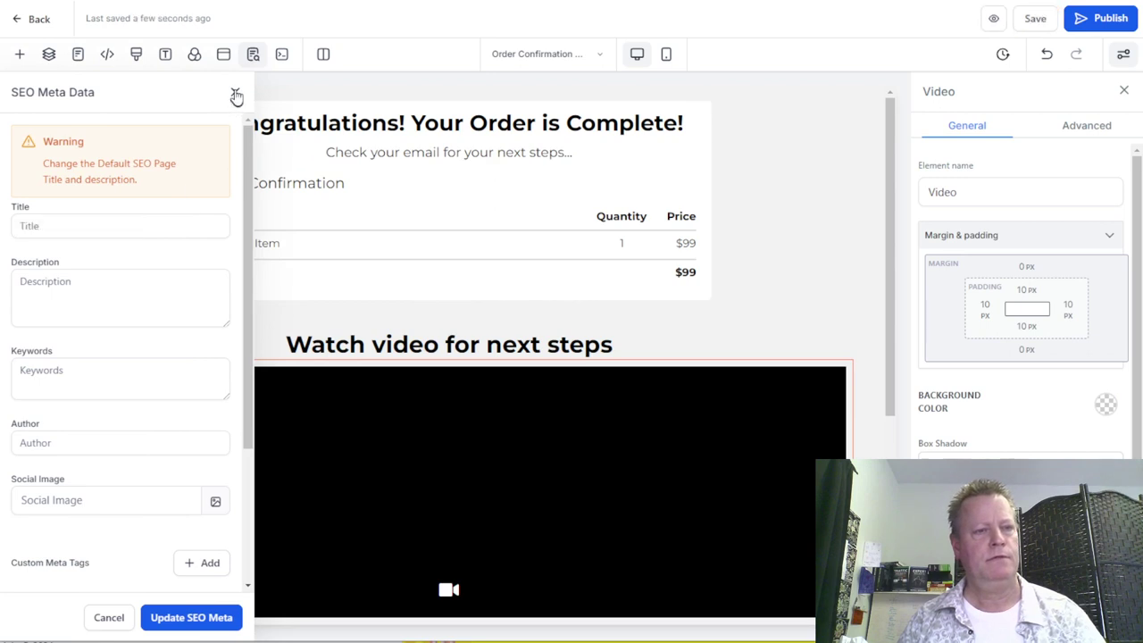
click(234, 92)
scroll(460, 278, down, 3)
scroll(460, 277, up, 3)
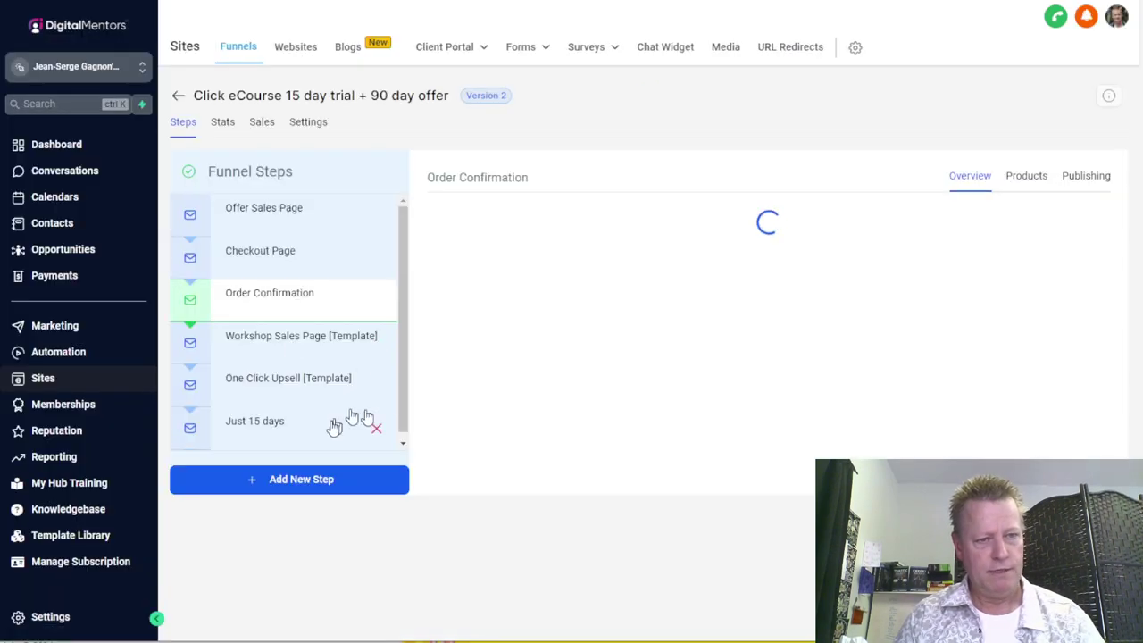
Open the Just 15 days page in the editor to review its trial message and video, and return to the funnel.
click(272, 430)
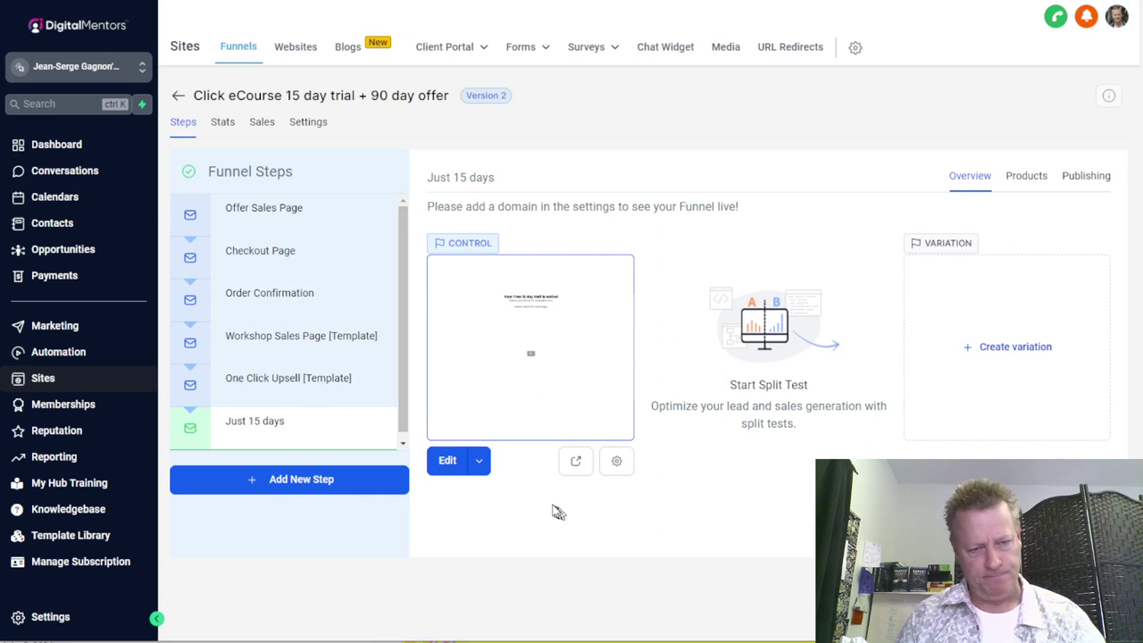
click(449, 461)
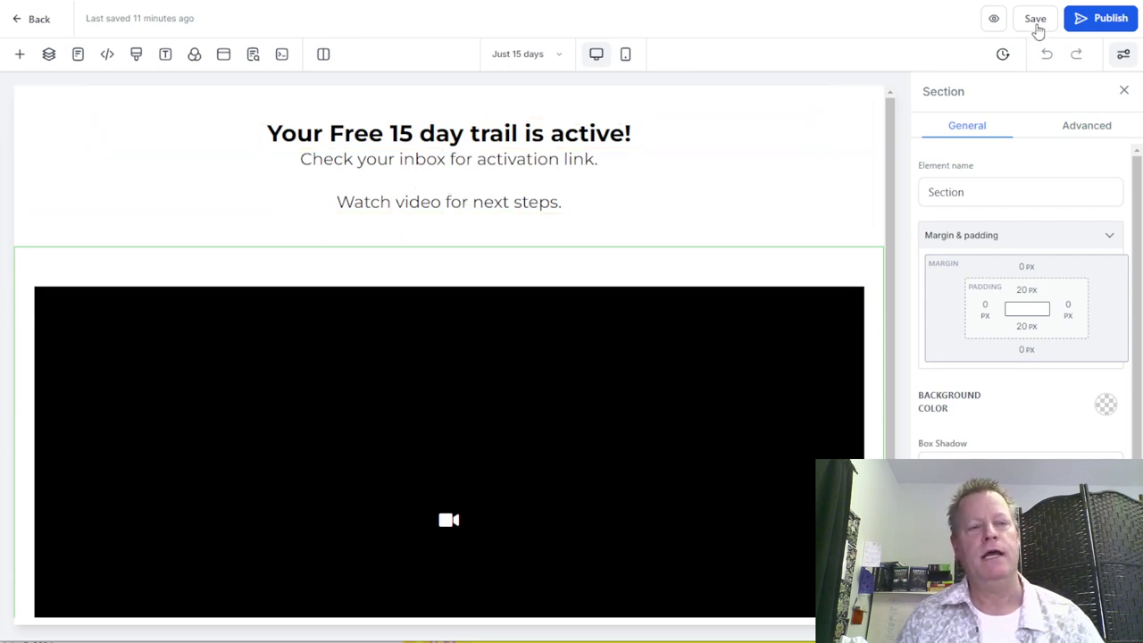
click(19, 19)
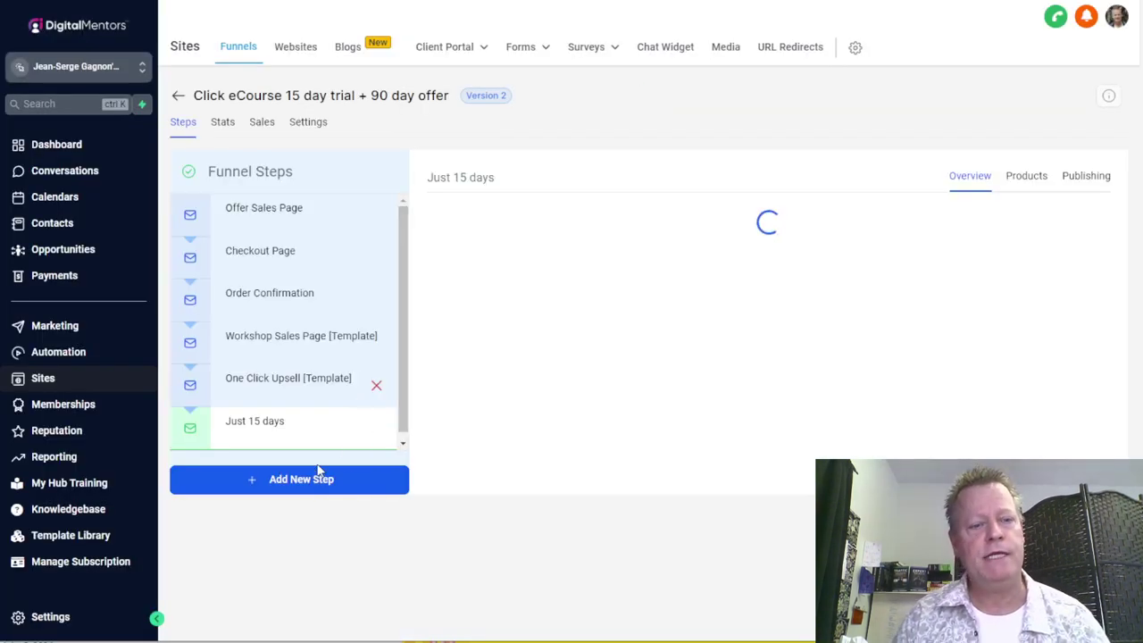
Create a funnel step named "15 day Opt in" with the path /15dayoptin and move it above Just 15 days.
click(400, 480)
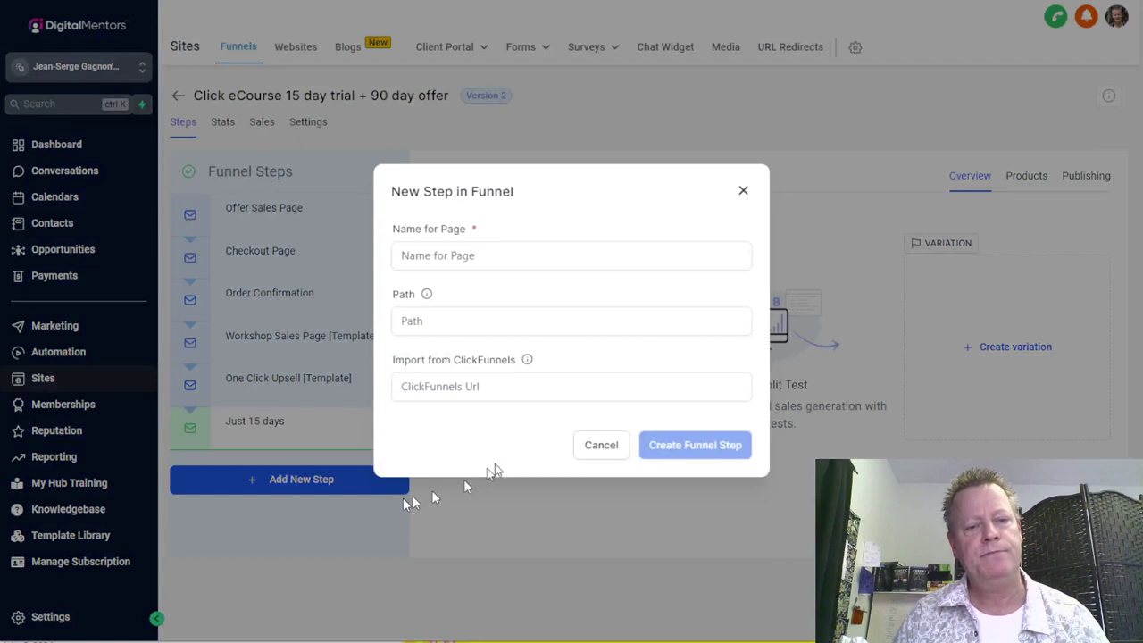
click(469, 257)
text(15 day Opt in)
click(462, 387)
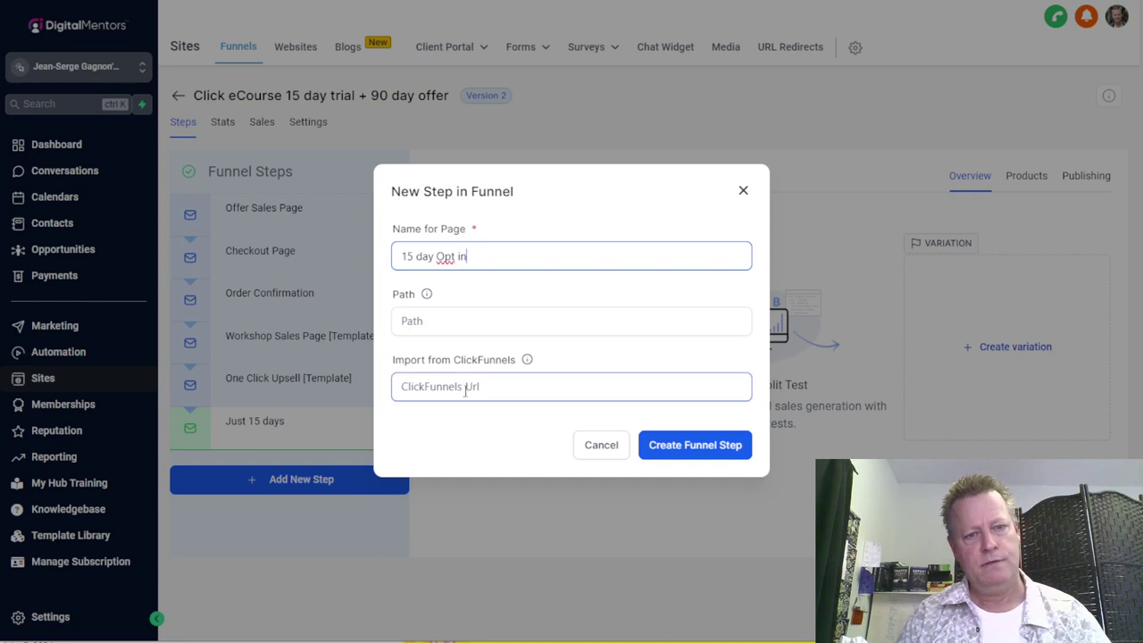
click(438, 320)
text(/15)
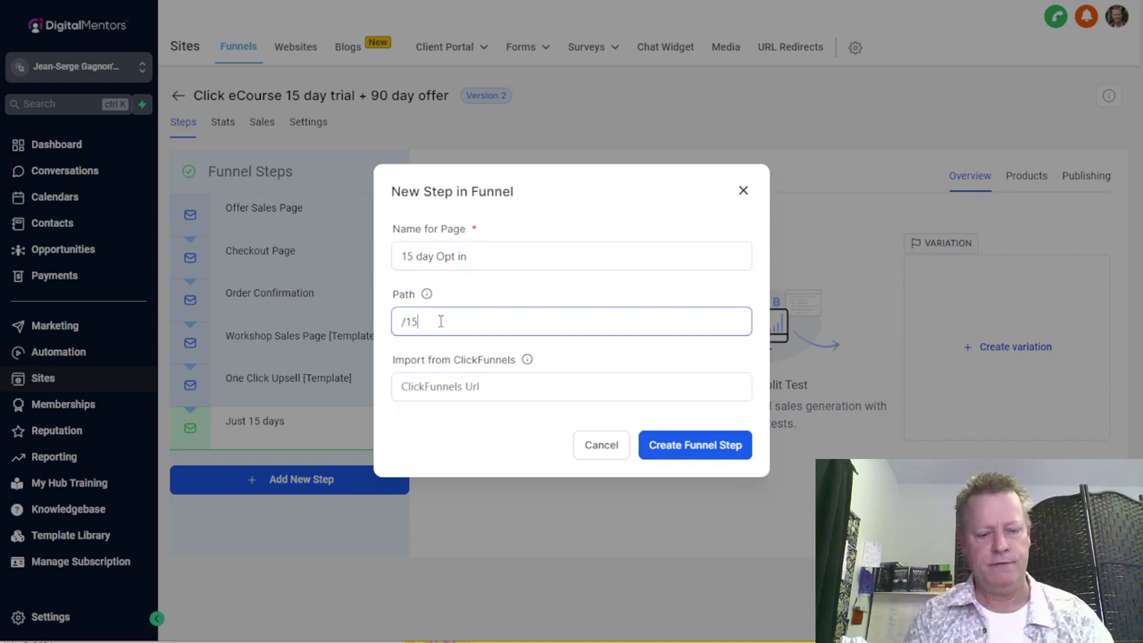
text(day)
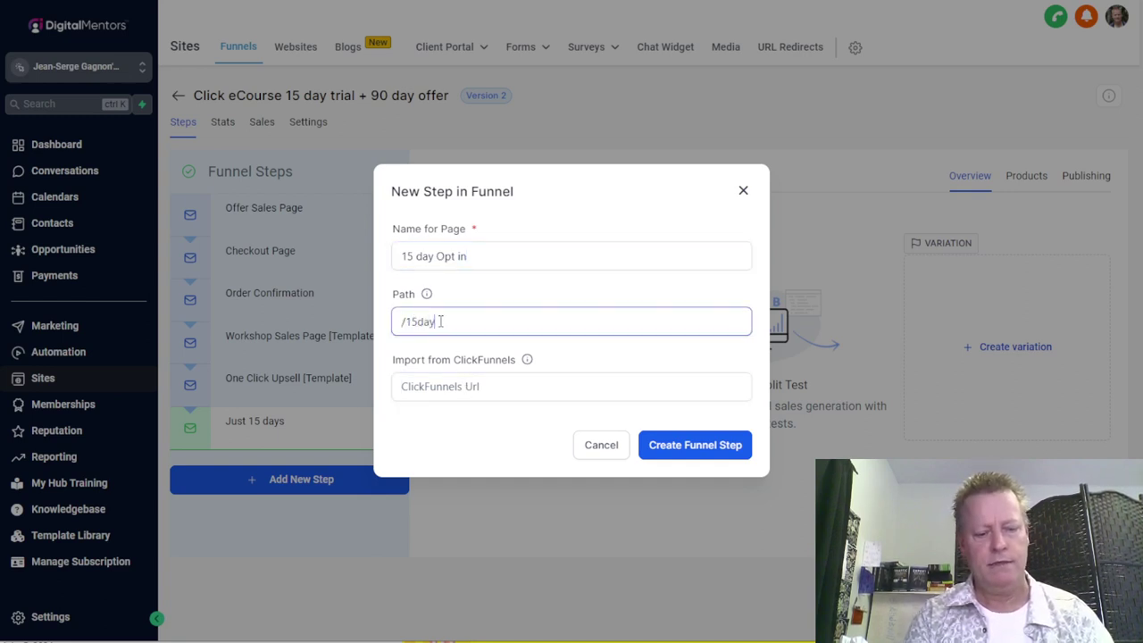
text(optin)
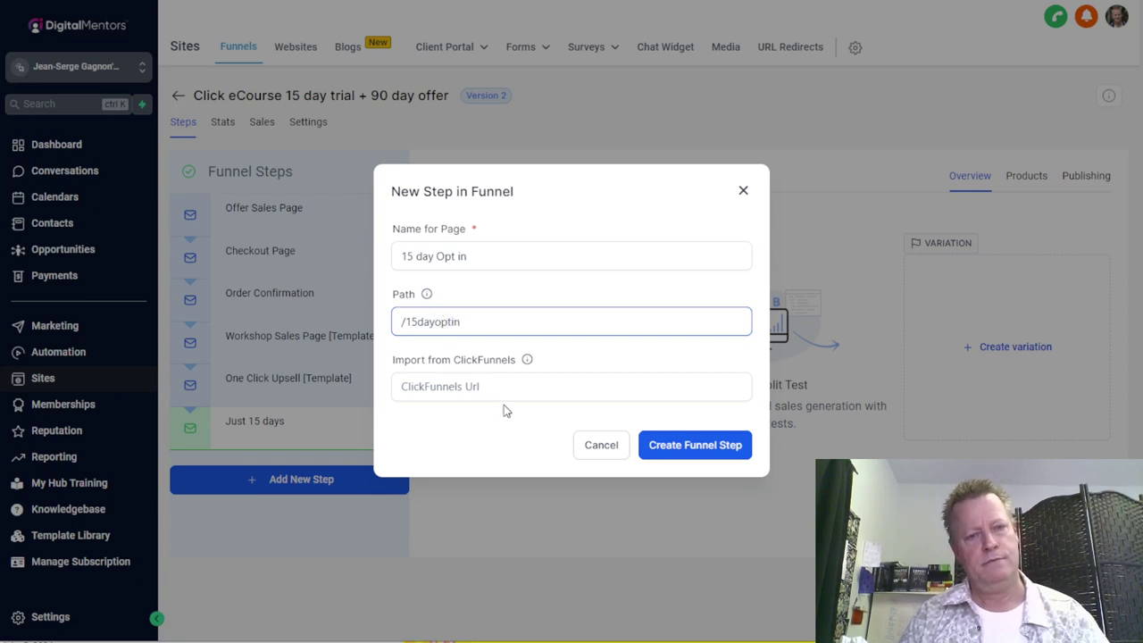
click(700, 446)
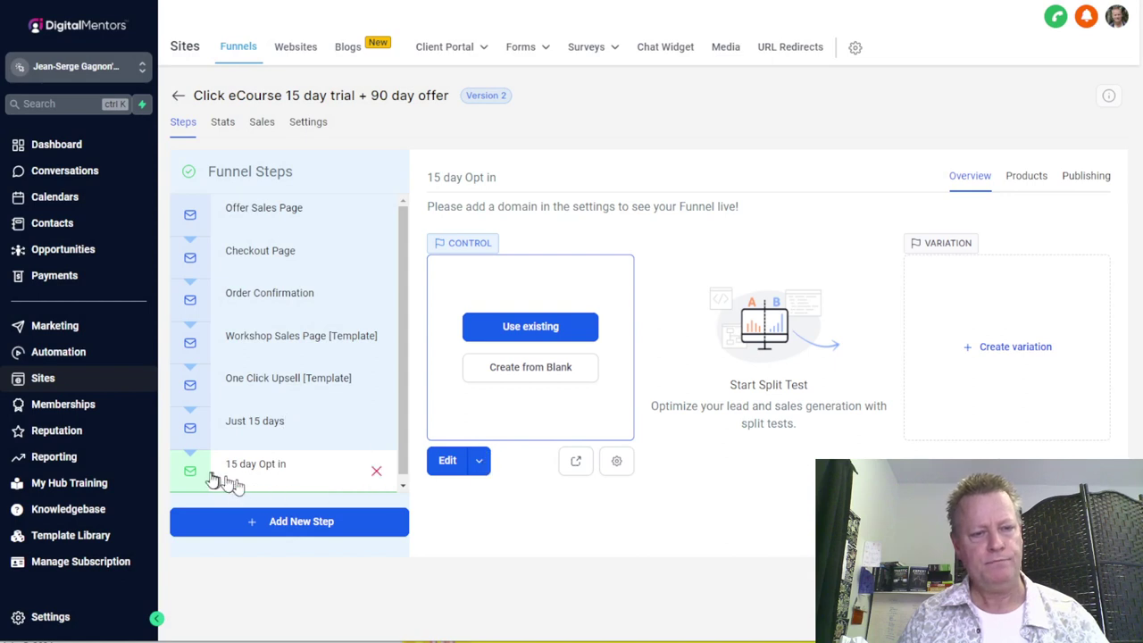
drag(268, 471, 281, 442)
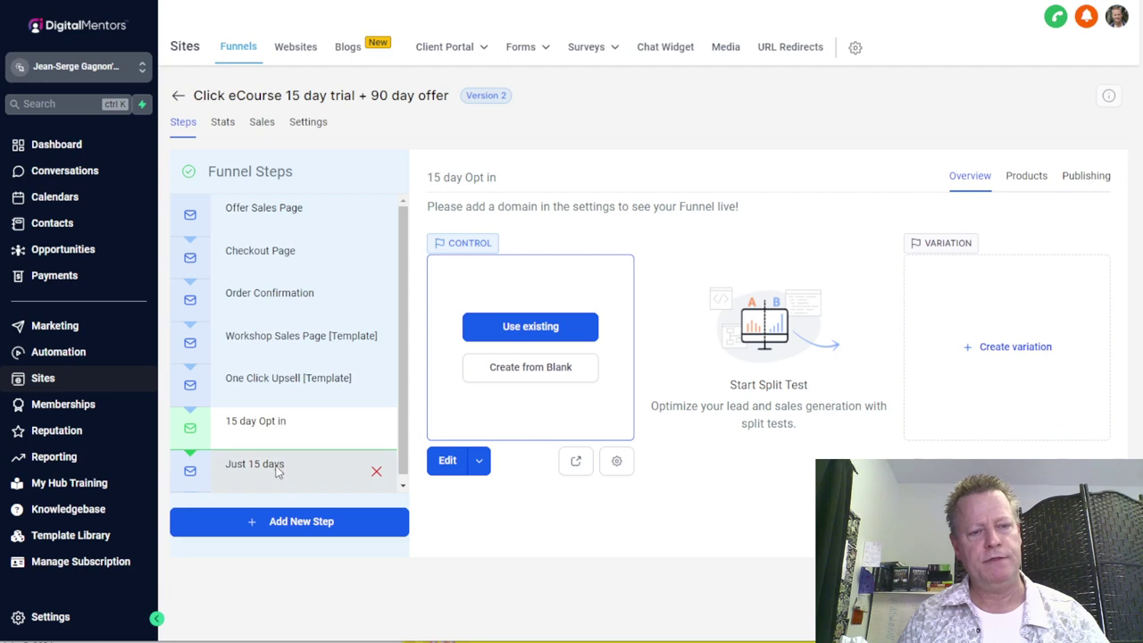
Rename the Just 15 days page as "15 Day thanks" and set its path to /15daythanks.
click(277, 471)
click(616, 461)
drag(471, 299, 366, 299)
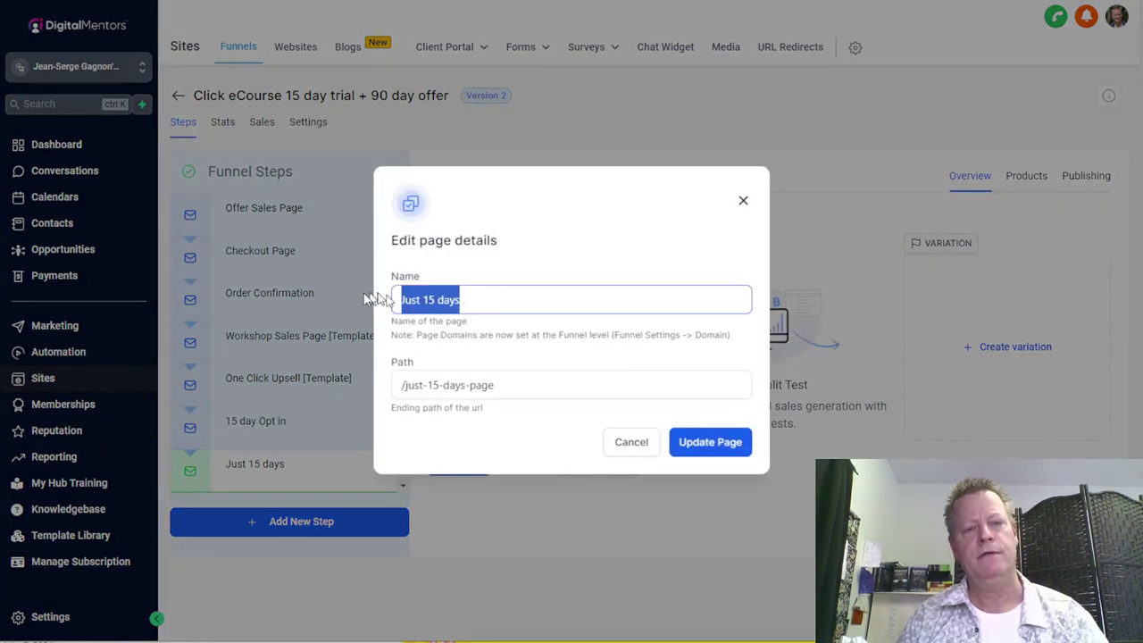
text(15 Day t)
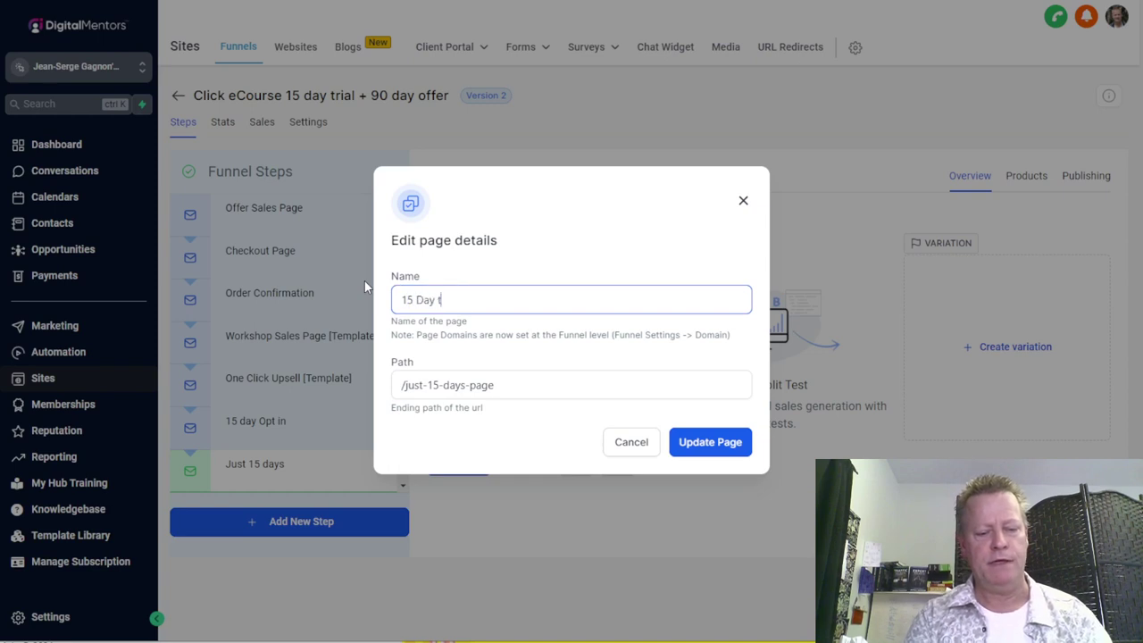
text(hanks)
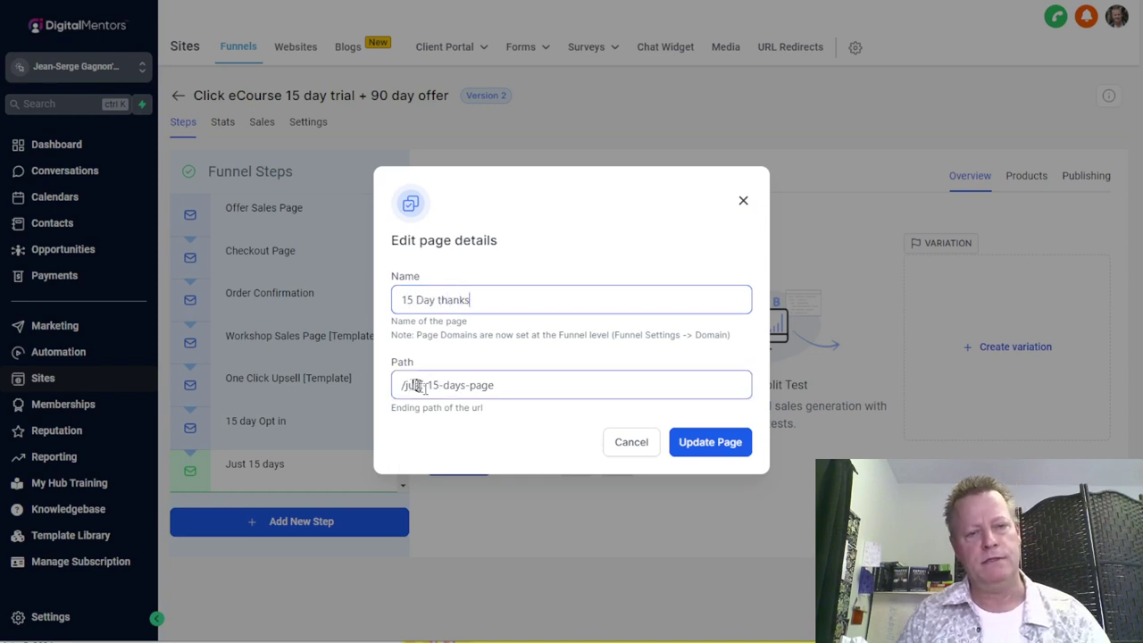
drag(406, 385, 549, 382)
key(BackSpace)
text(1)
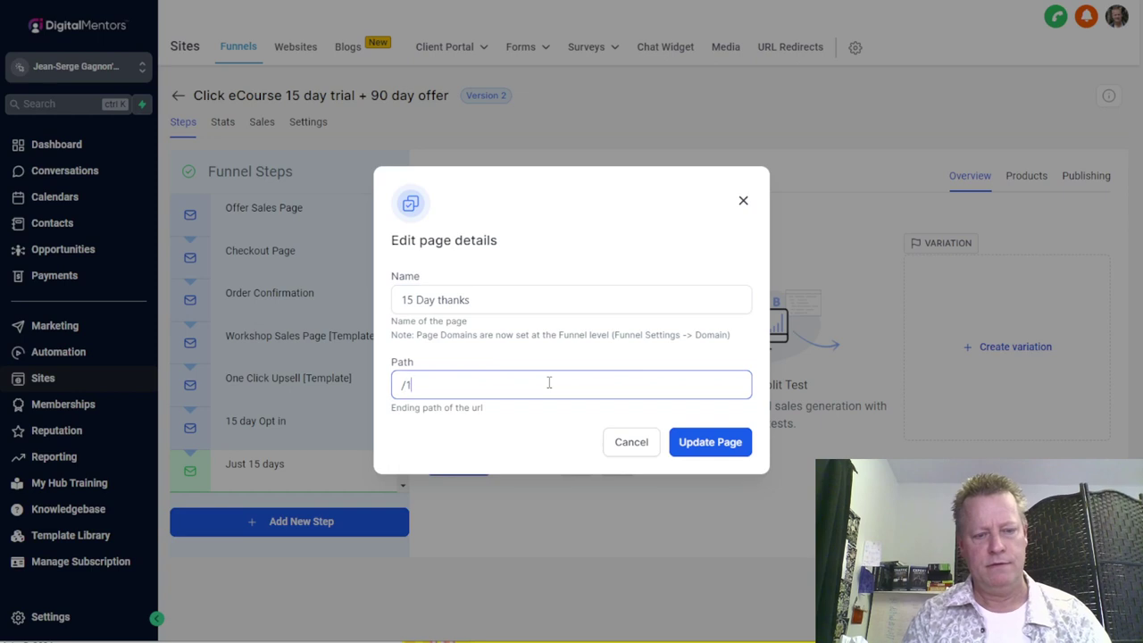
text(5daythanks)
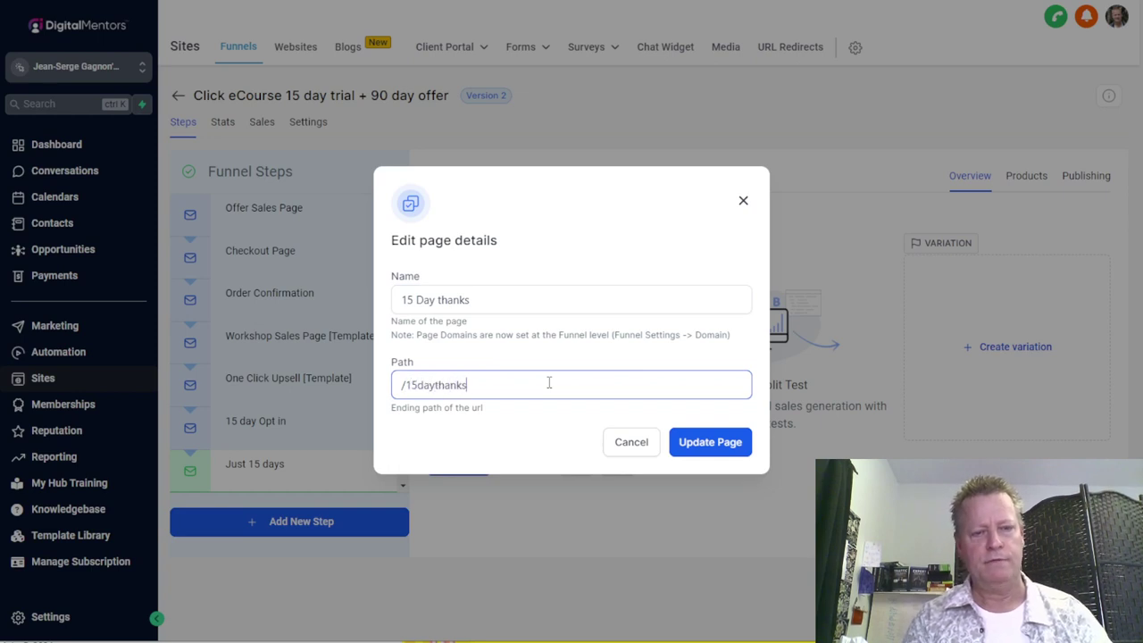
click(727, 441)
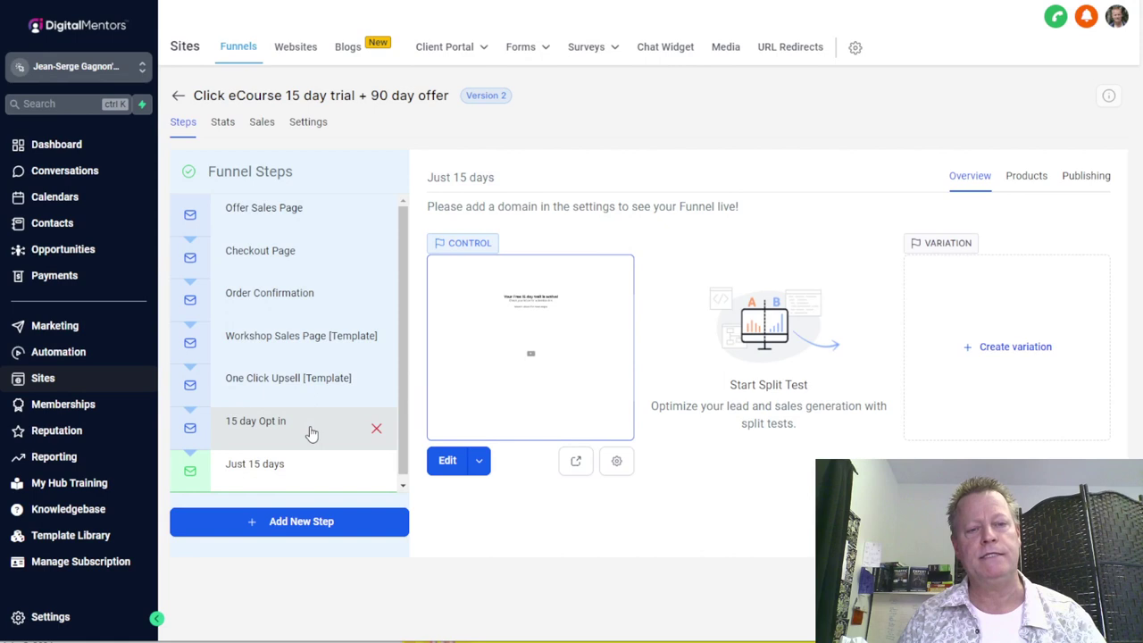
Open the 15 day Opt in step as a blank page and add a full-width section with a one-column row.
click(310, 433)
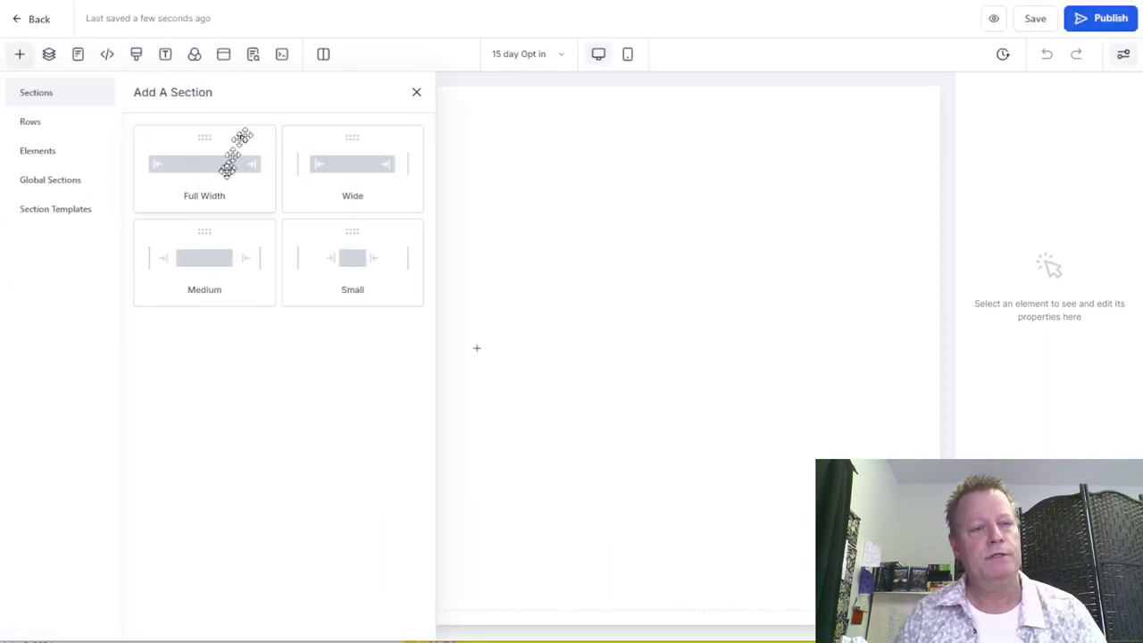
click(234, 147)
click(455, 136)
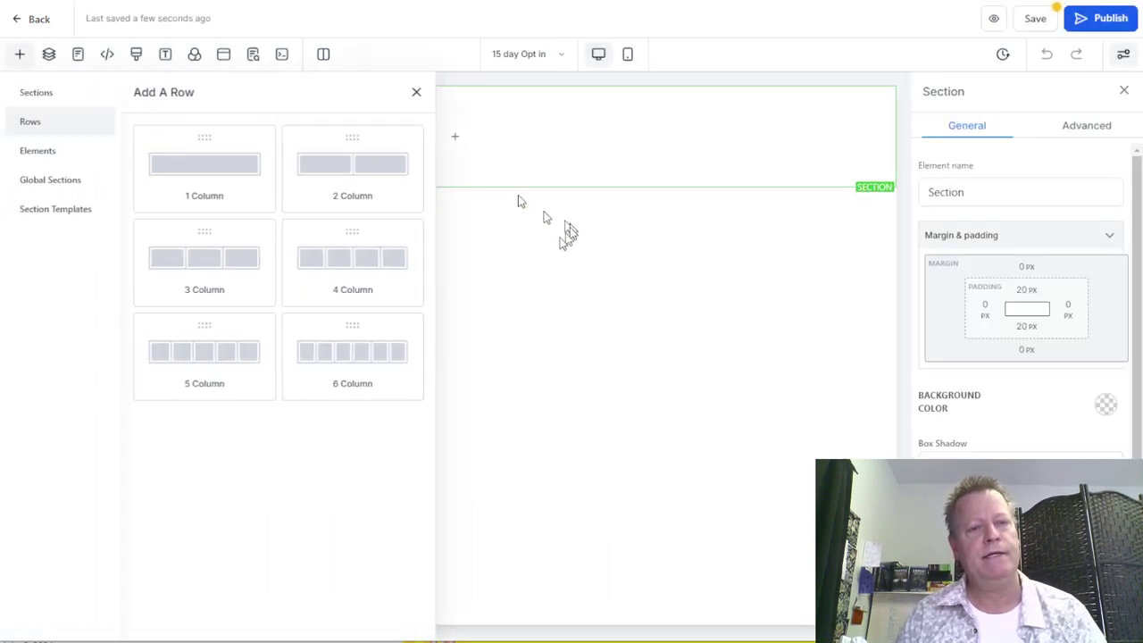
click(230, 169)
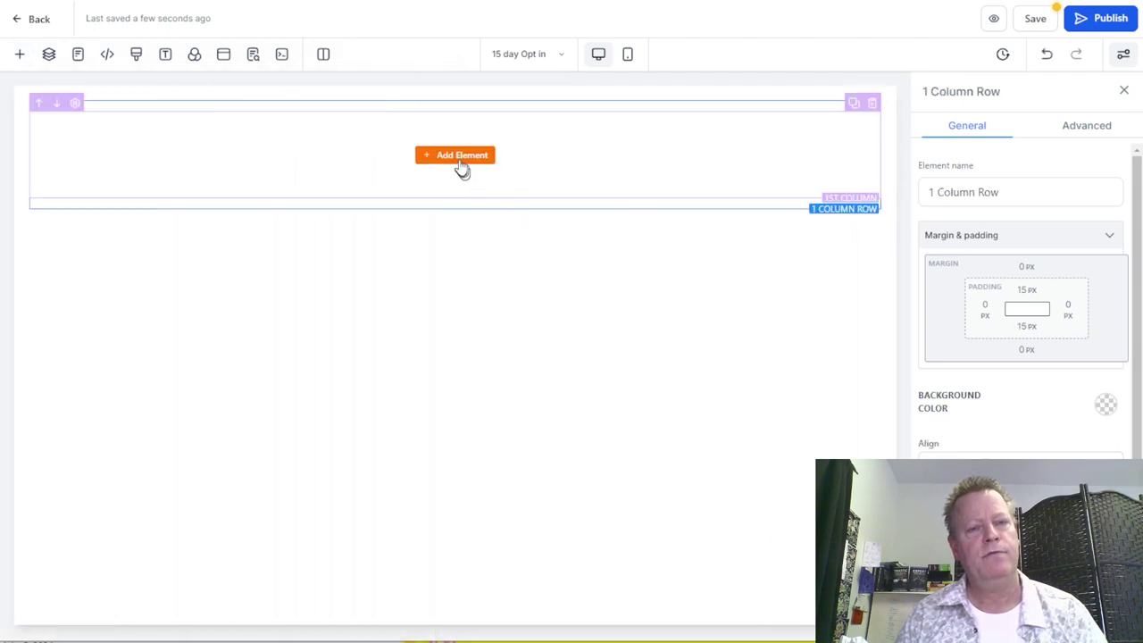
Add a headline to the empty column reading "Enter your name and email to activate your account".
click(455, 156)
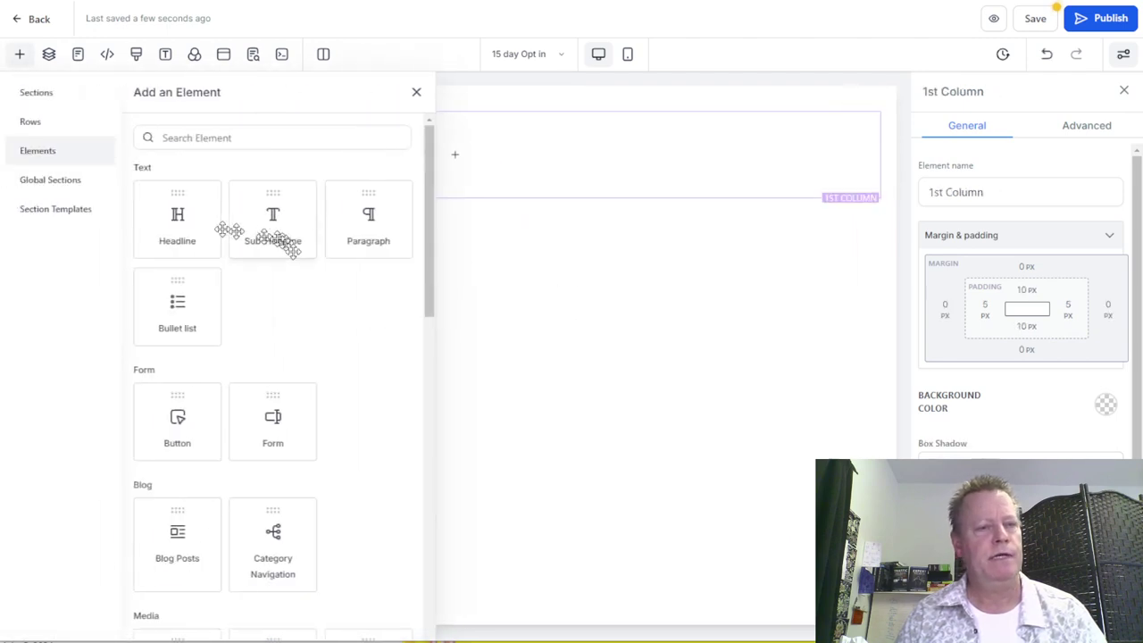
click(219, 228)
click(395, 117)
click(396, 118)
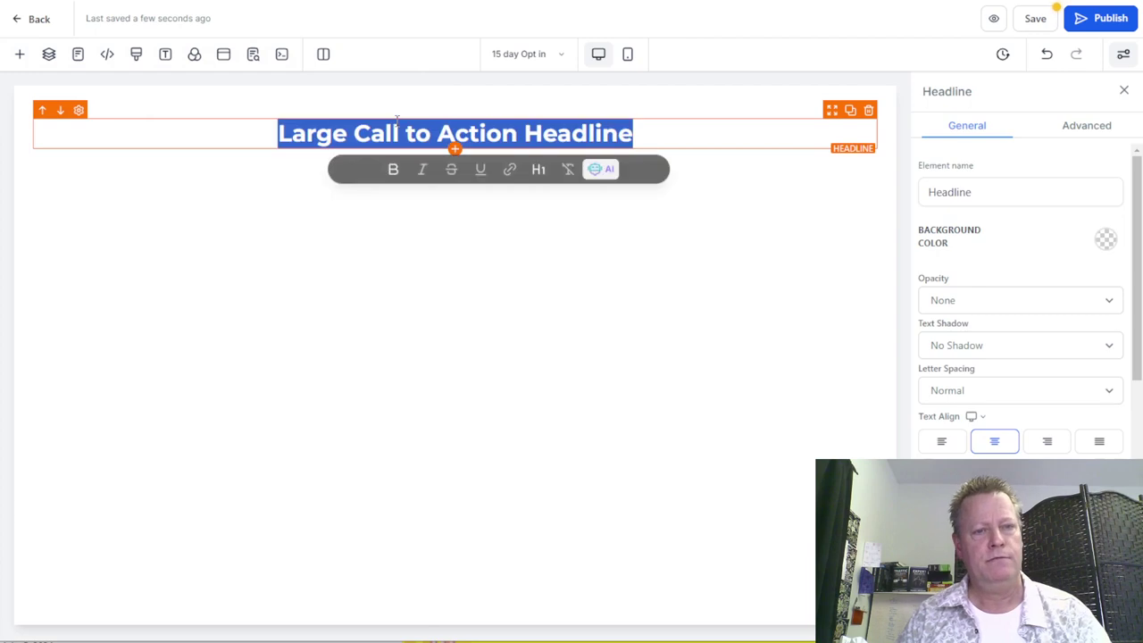
text(Enter your)
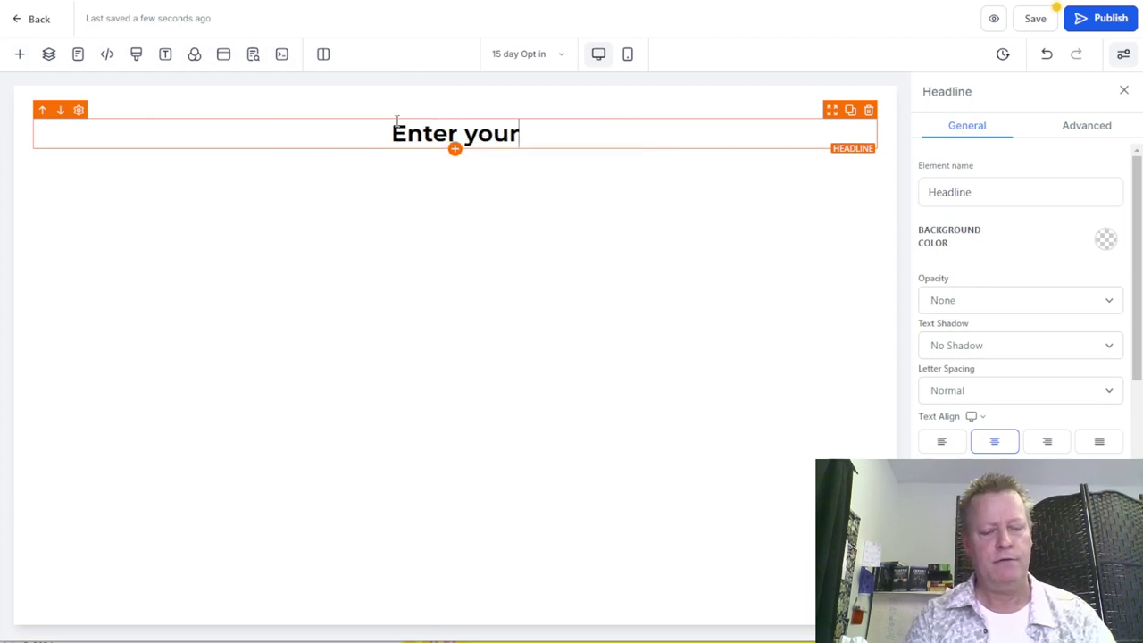
text( name and)
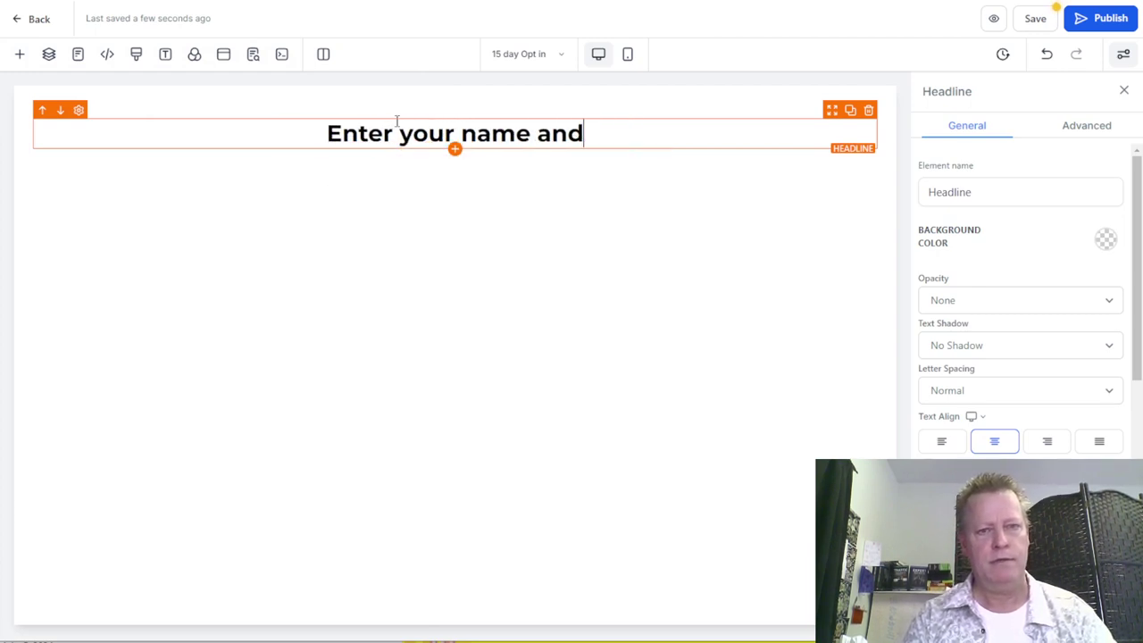
text( email to )
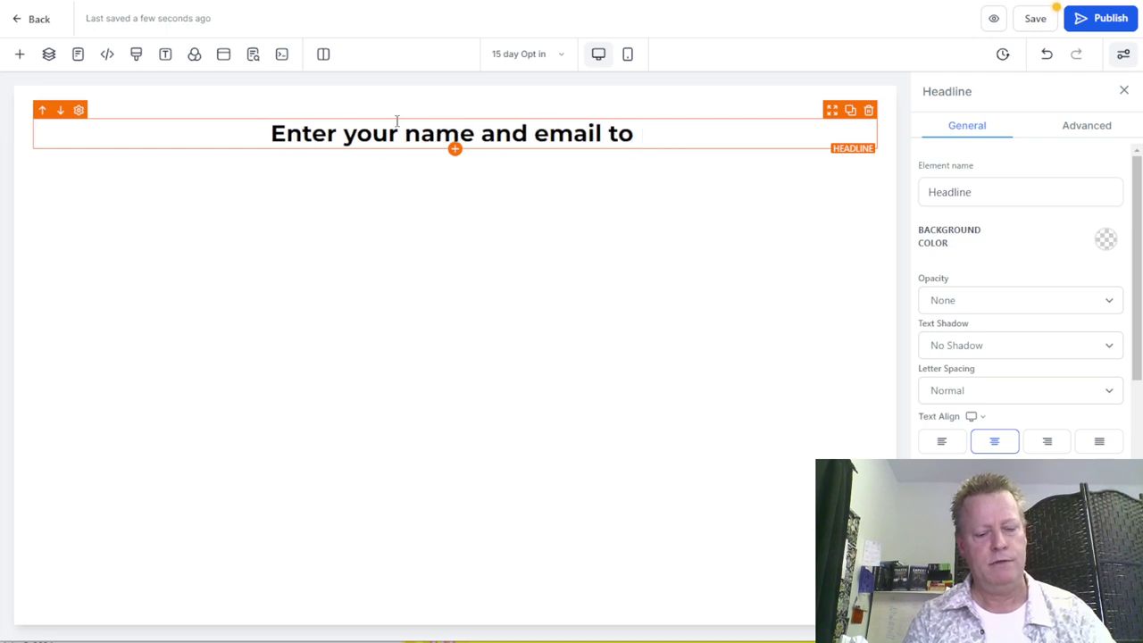
text(a)
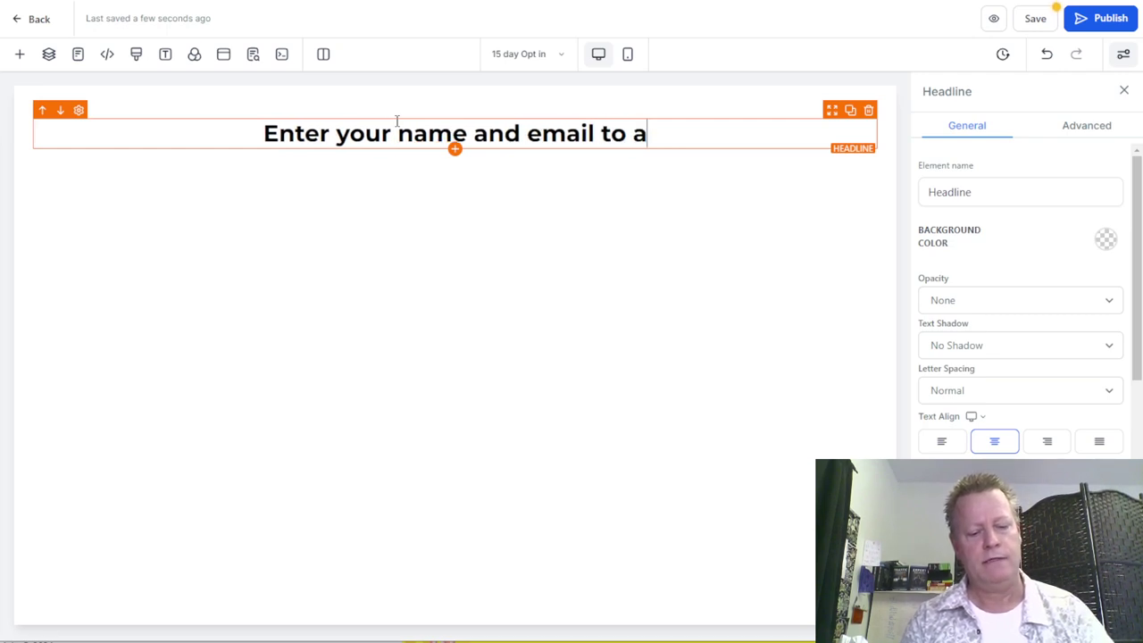
text(ctivate your account)
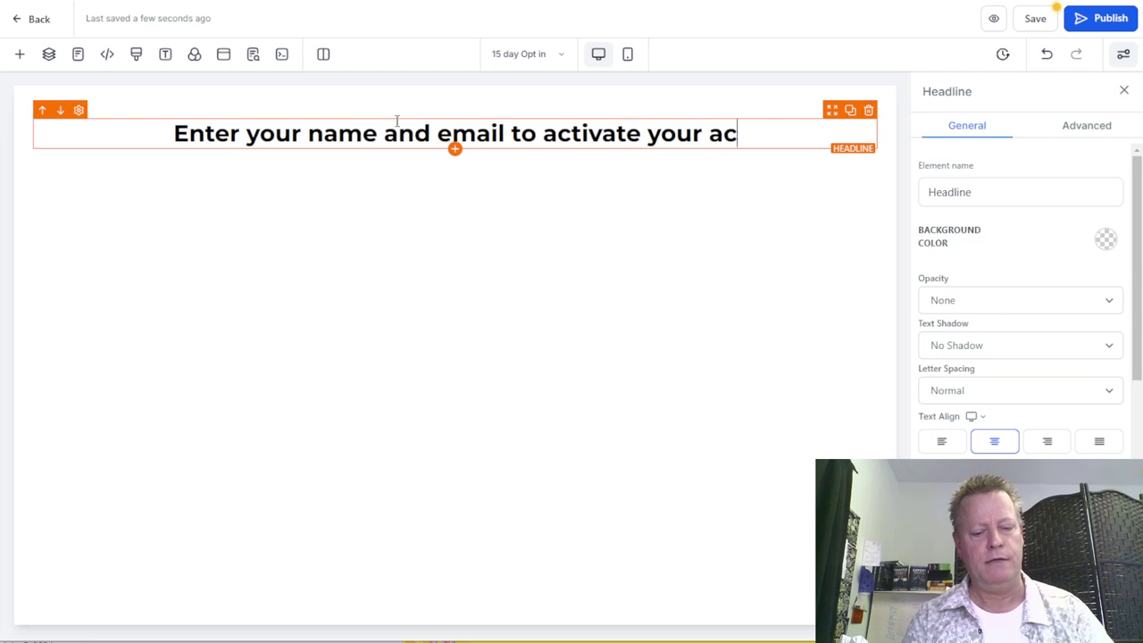
Add a wide section with a one-column row below the headline section.
click(455, 182)
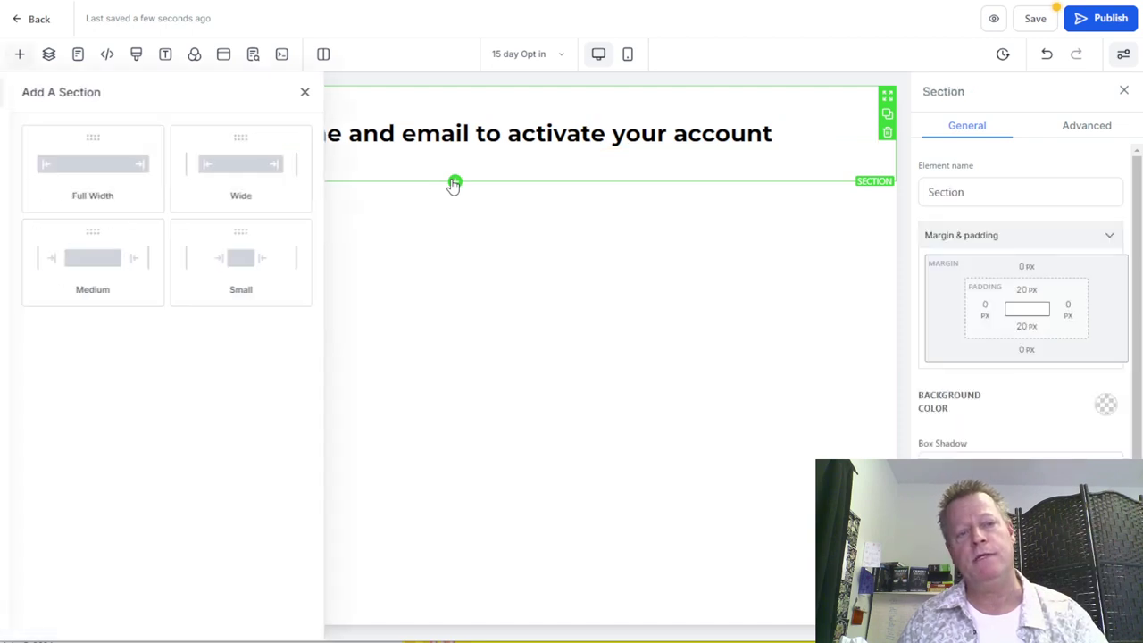
click(219, 183)
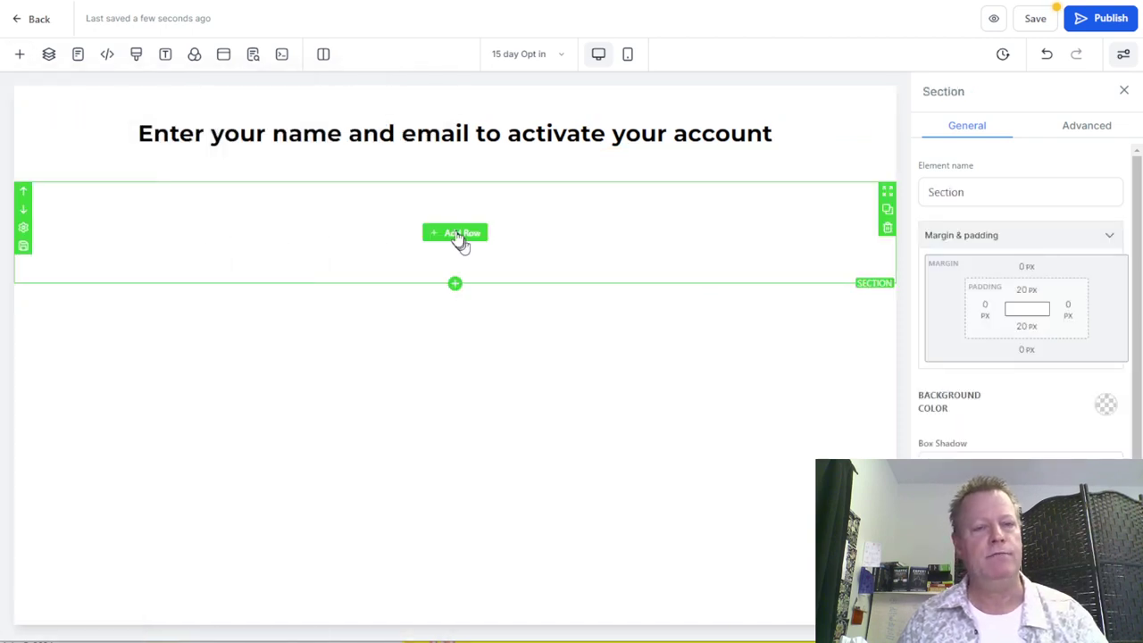
click(458, 232)
click(204, 169)
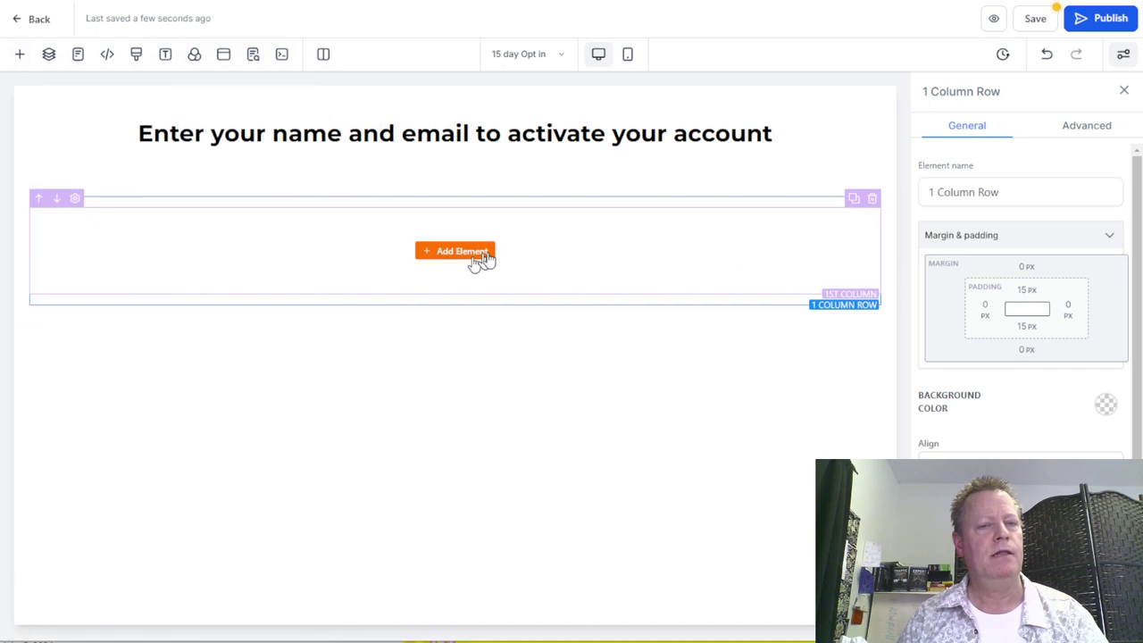
Insert a form element in the new row using the "ClickeCourse 15 day Extreme Trial" form.
click(456, 258)
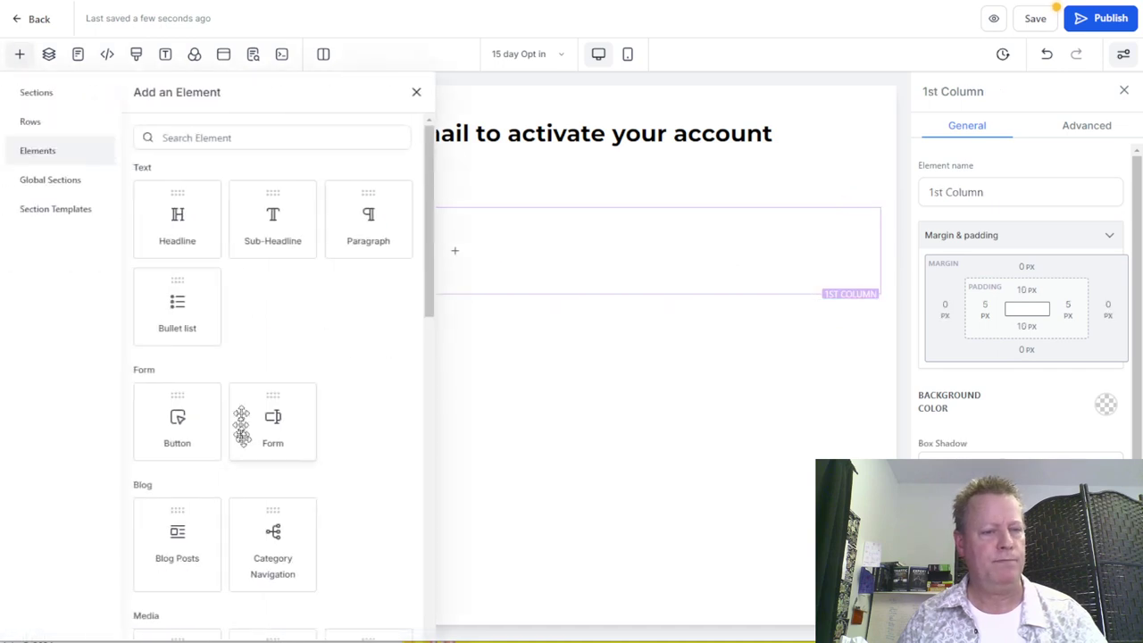
click(277, 421)
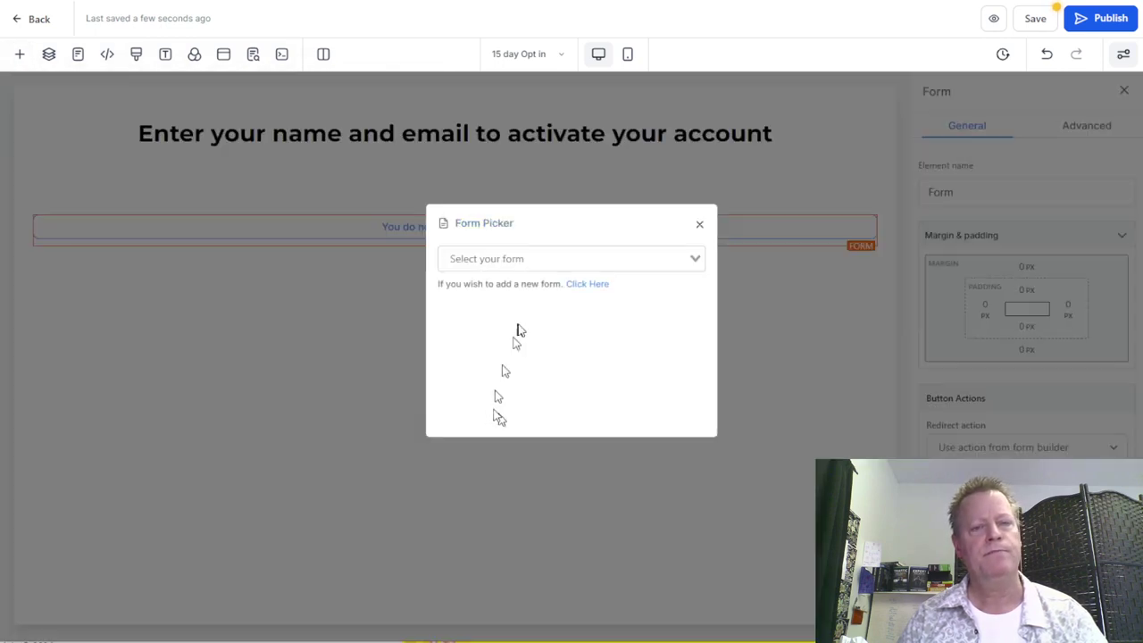
click(511, 259)
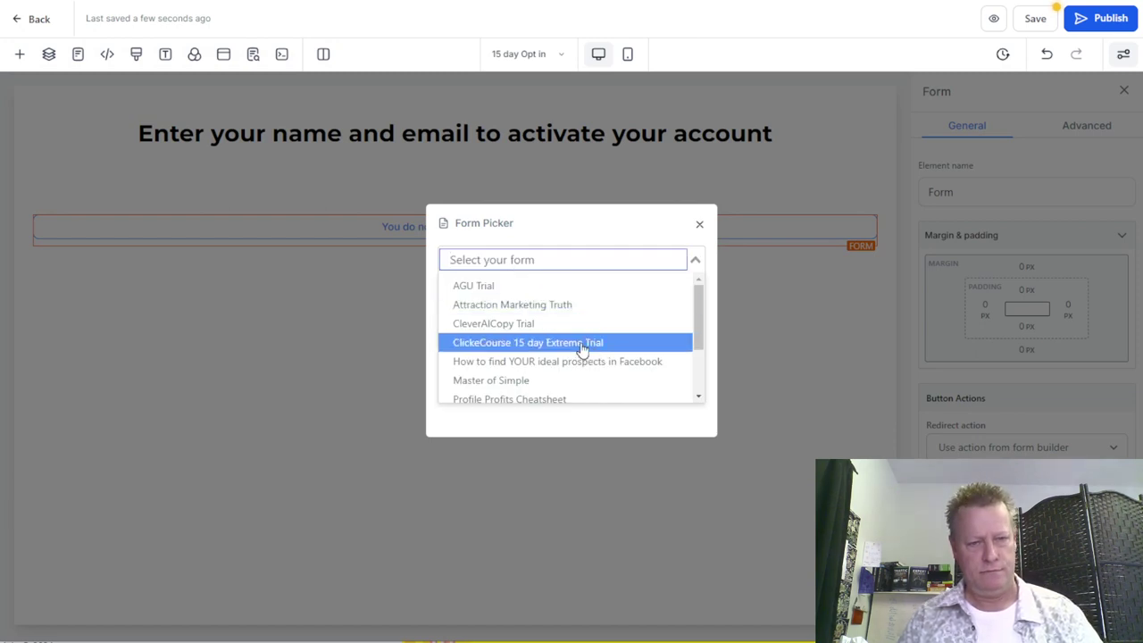
scroll(583, 348, down, 2)
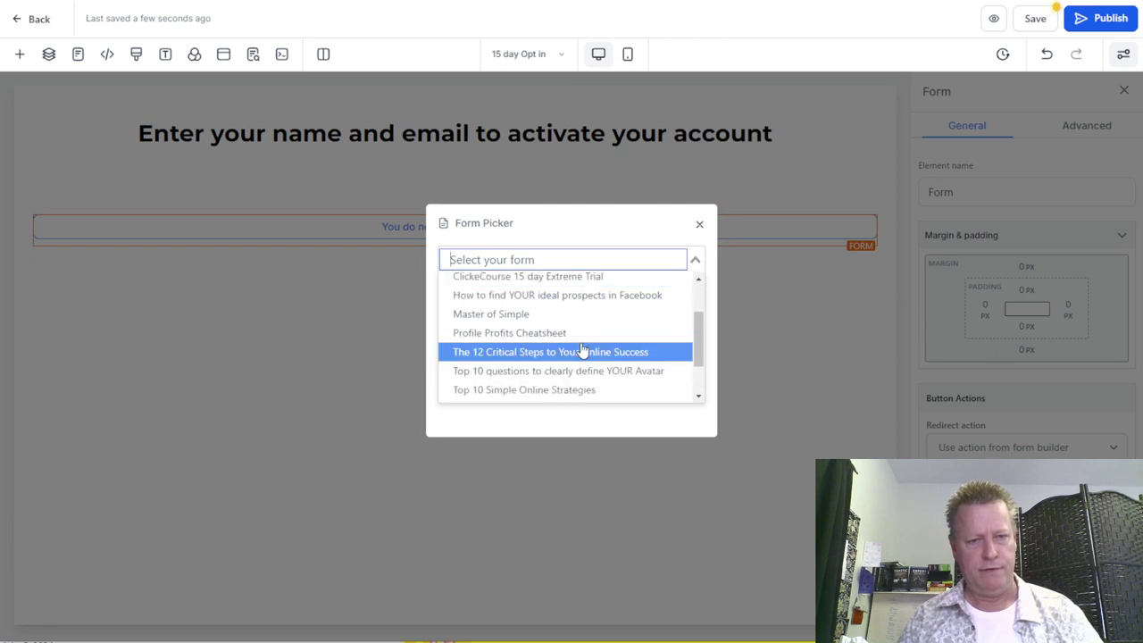
scroll(582, 351, up, 2)
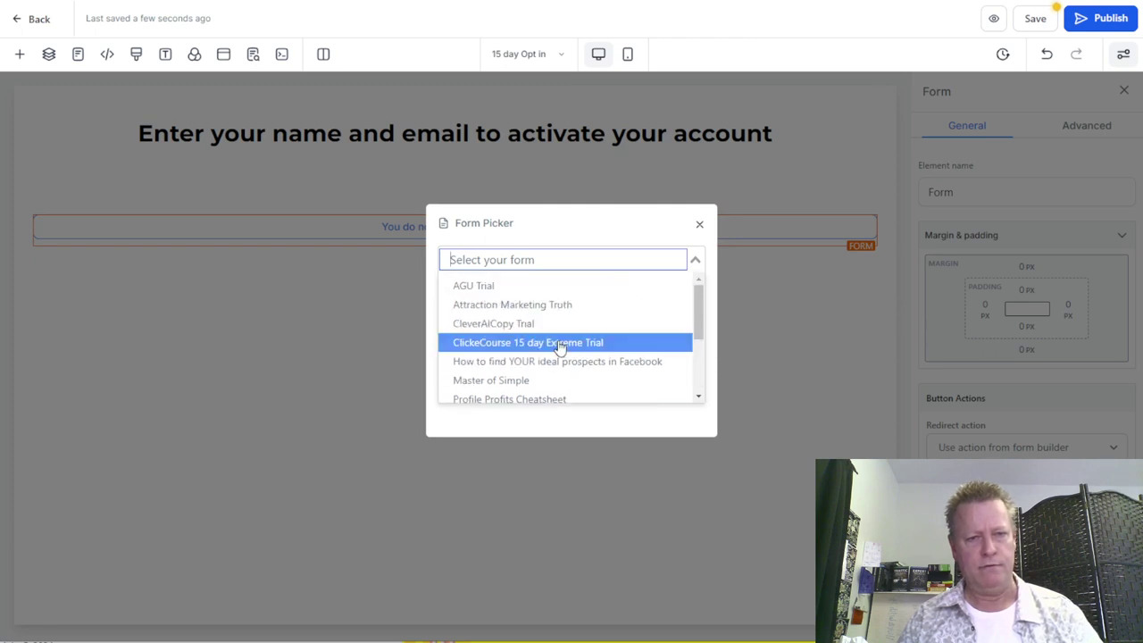
click(559, 343)
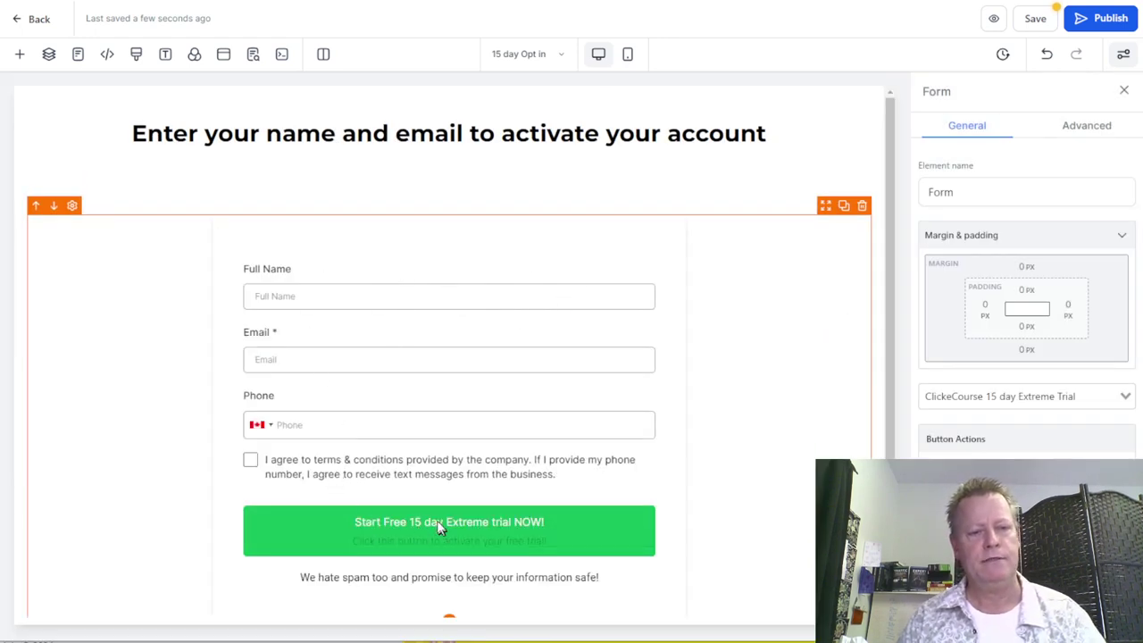
scroll(625, 455, down, 1)
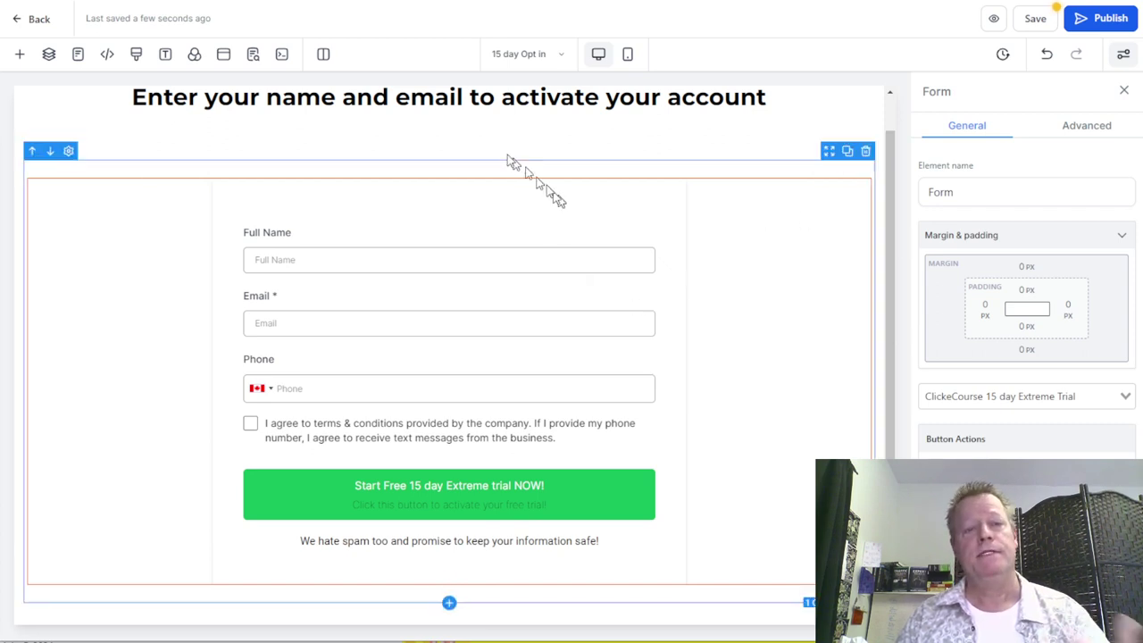
Save the 15 day Opt in page, dismiss the SEO metadata settings and return to the funnel steps.
click(1047, 22)
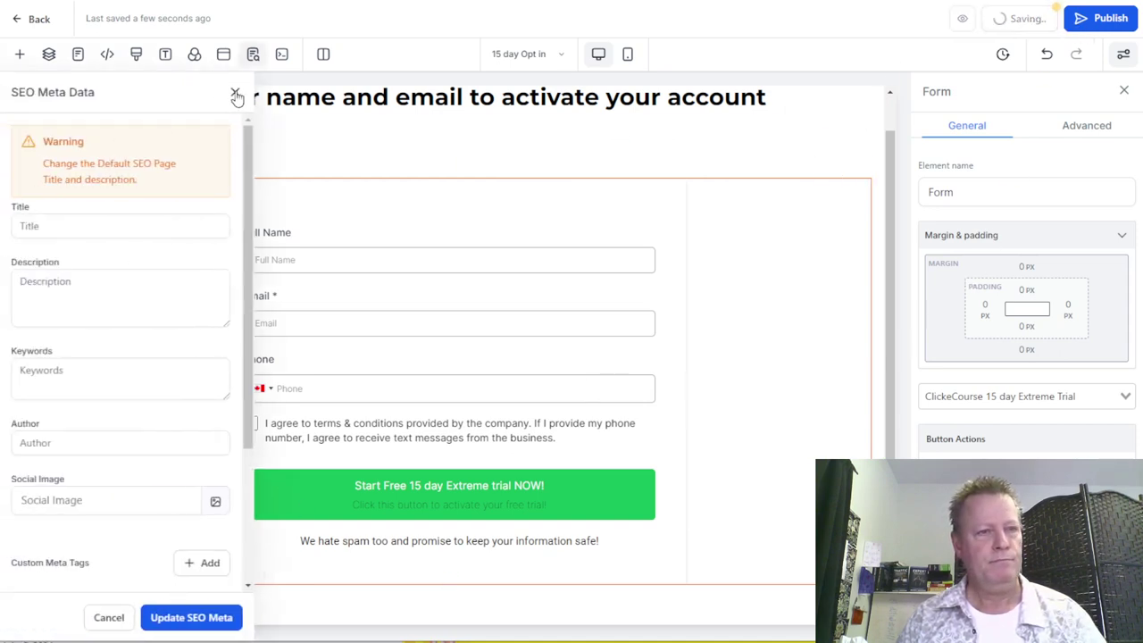
click(236, 95)
click(26, 23)
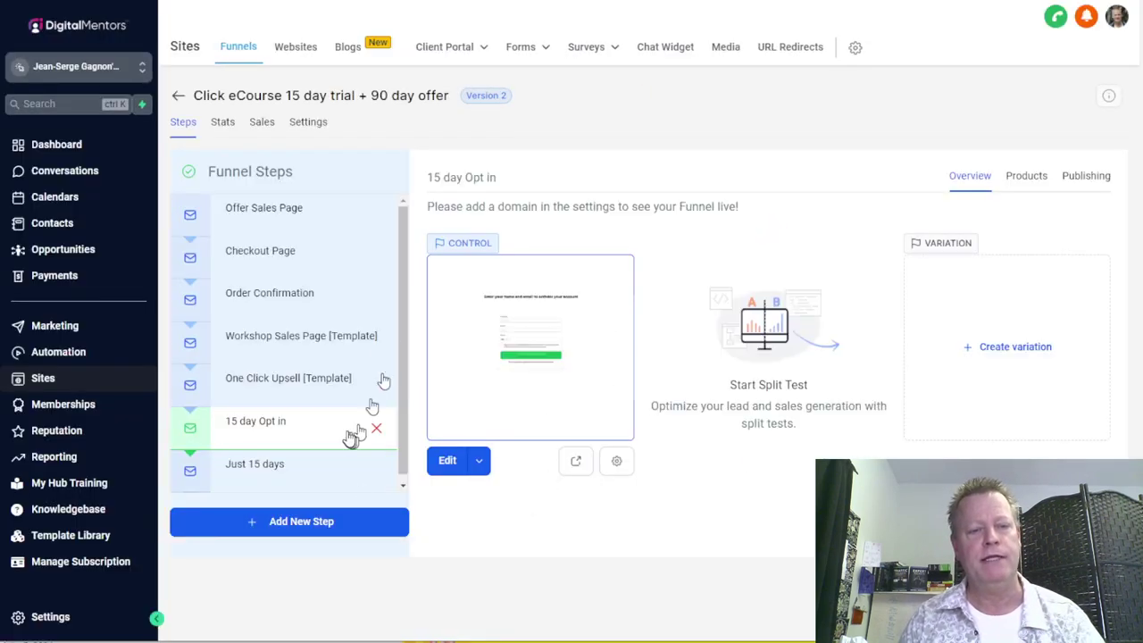
Open the automation workflow list, and check the workflow item of the checklist in notes.txt in Notepad before returning to DigitalMentors.
click(69, 359)
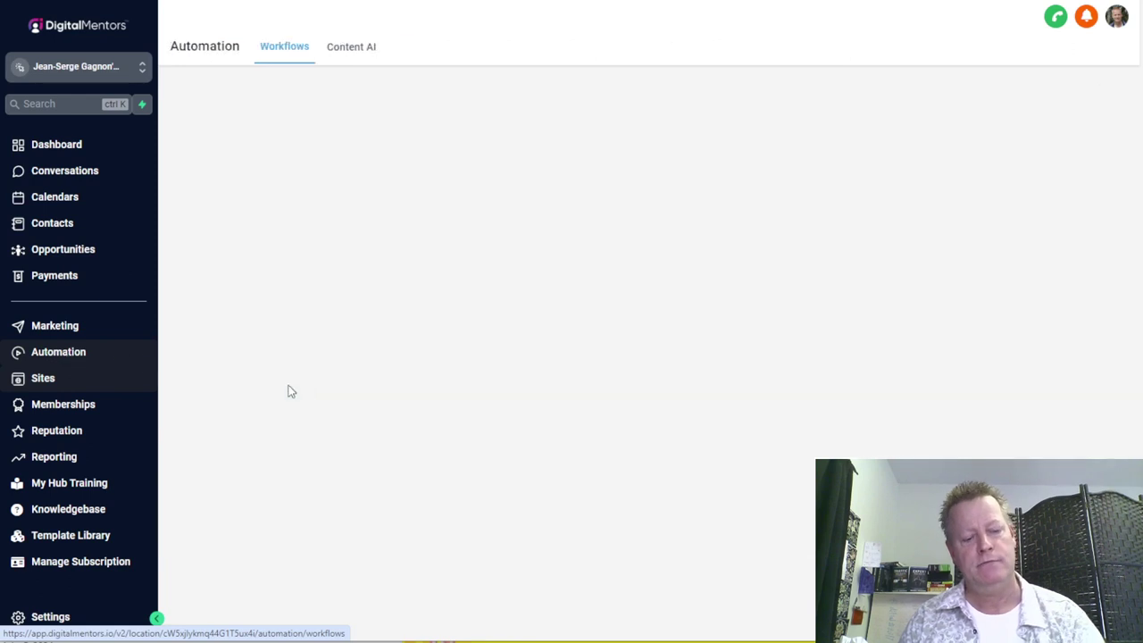
key(alt+Tab)
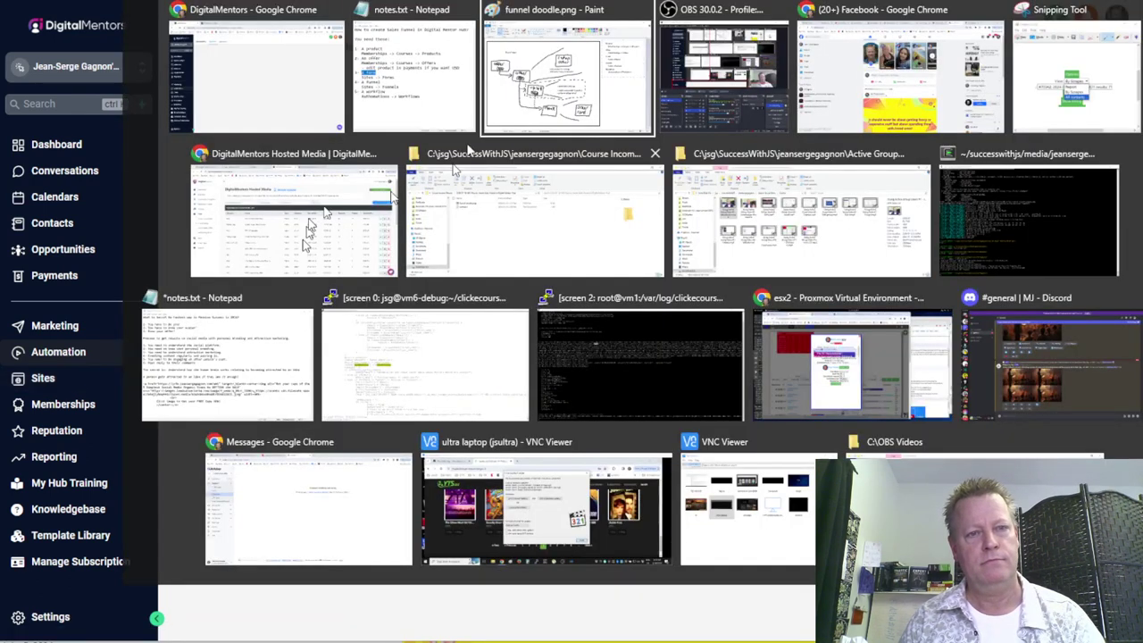
click(442, 114)
drag(84, 415, 398, 414)
key(alt+Tab)
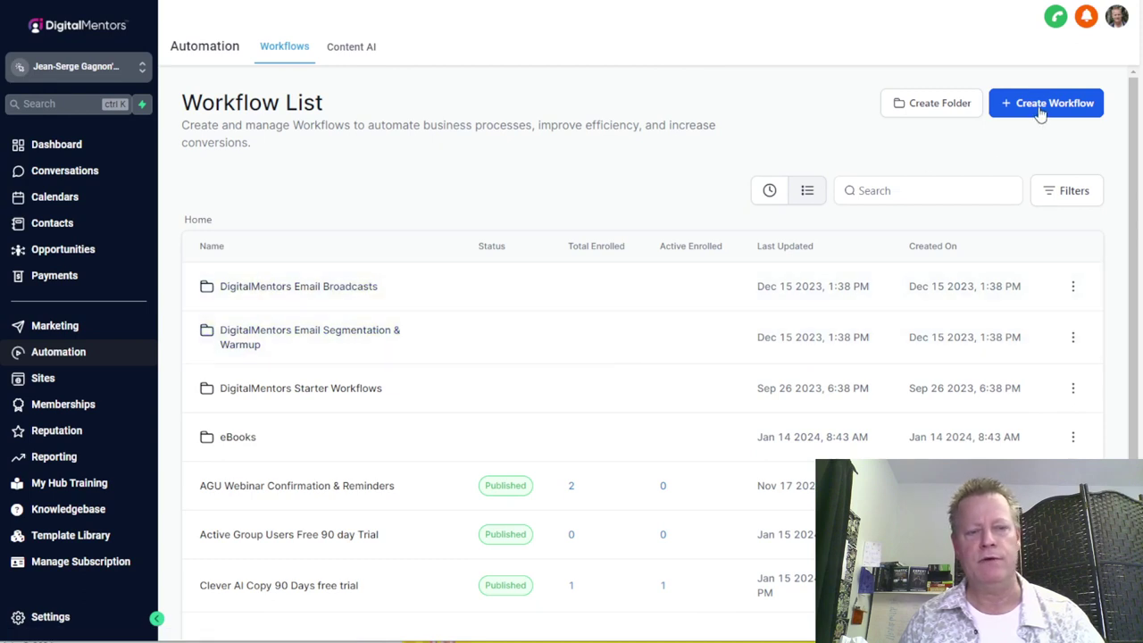
Create a workflow from scratch and name it "Click eCourse 15 day free extrmem plan".
click(1040, 109)
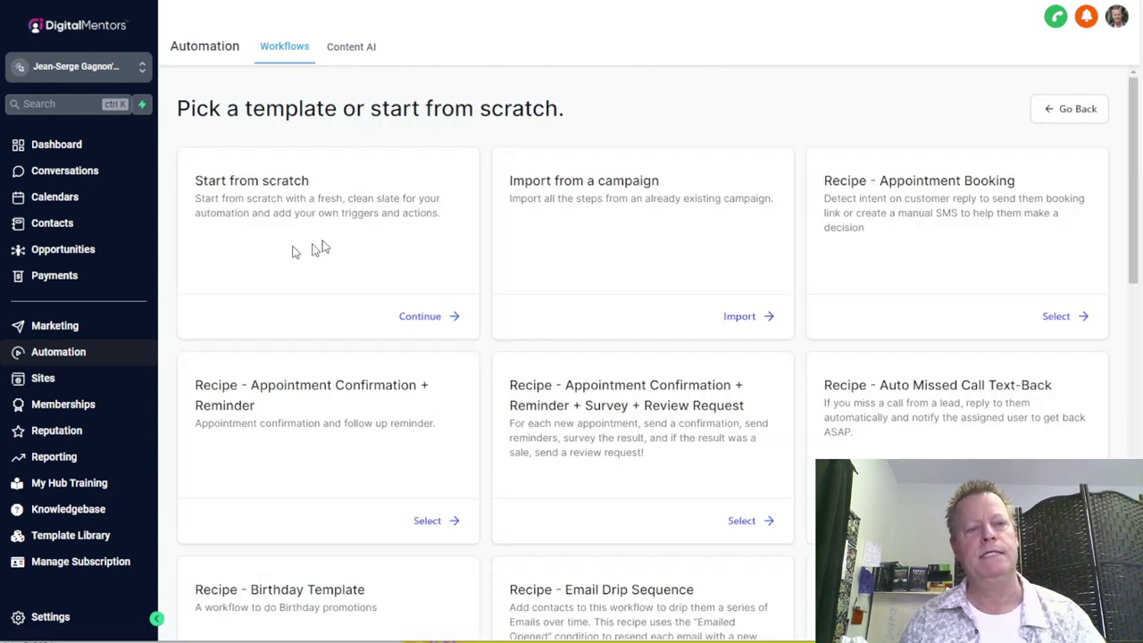
click(413, 316)
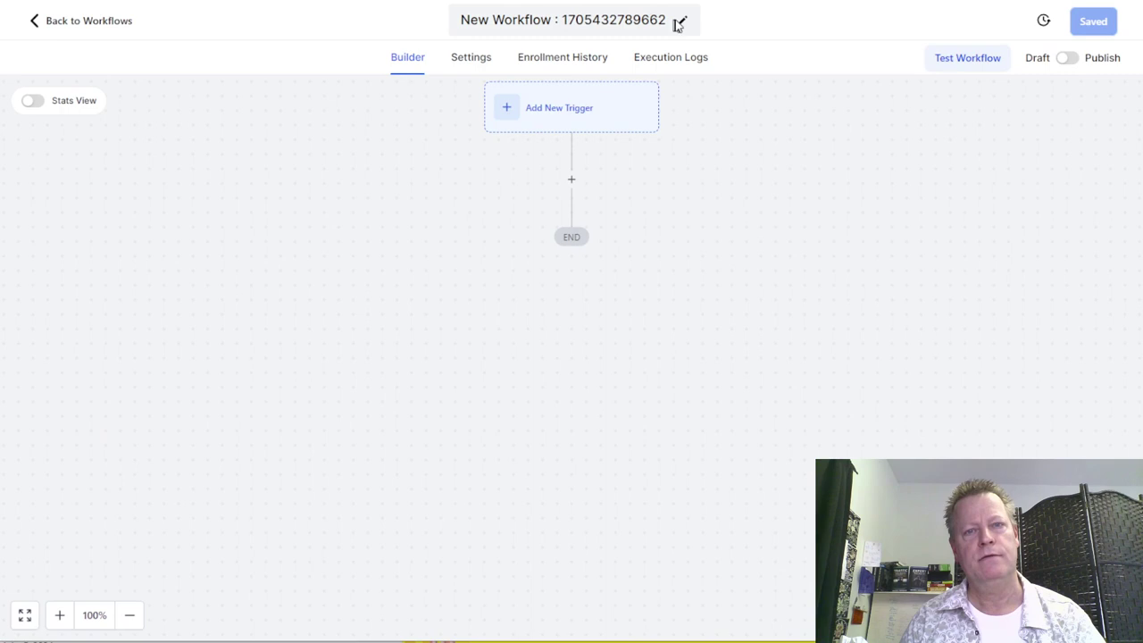
click(658, 20)
key(BackSpace)
key(BackSpace)
key(BackSpace)
key(BackSpace)
key(BackSpace)
key(BackSpace)
key(BackSpace)
key(BackSpace)
key(BackSpace)
key(BackSpace)
key(BackSpace)
key(BackSpace)
key(BackSpace)
key(BackSpace)
key(BackSpace)
key(BackSpace)
key(BackSpace)
key(BackSpace)
key(BackSpace)
key(BackSpace)
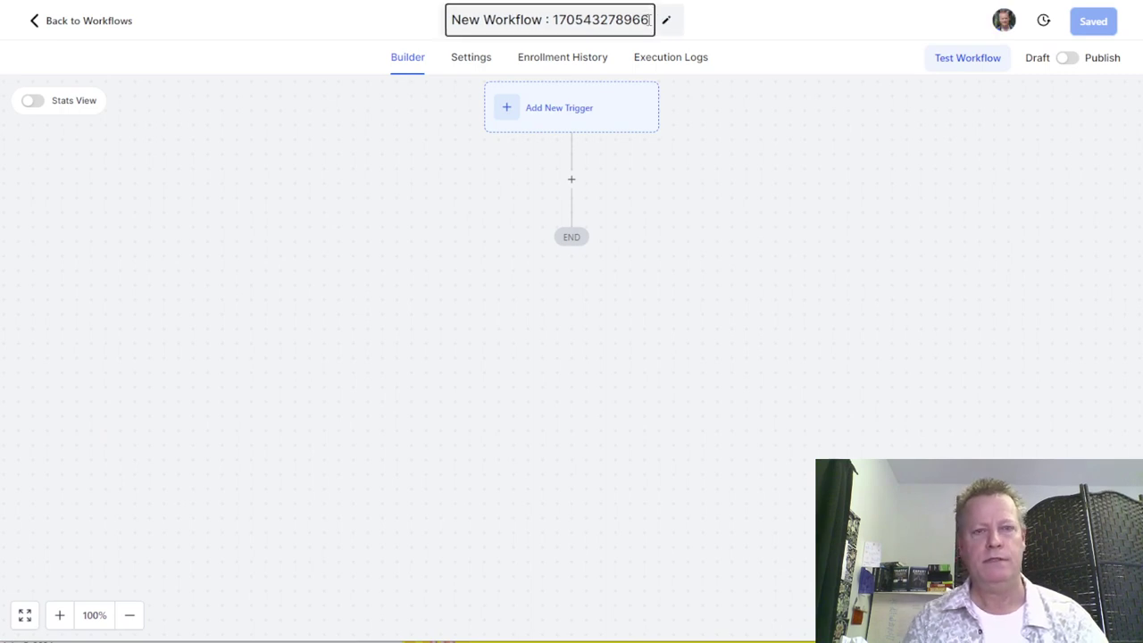
text(Clicke)
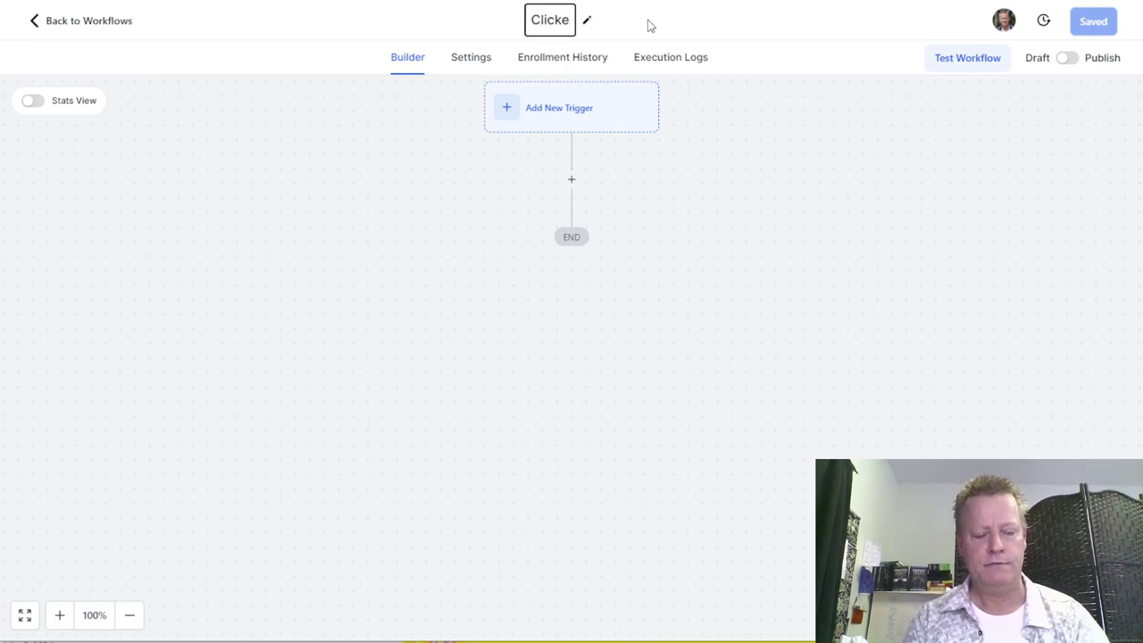
key(BackSpace)
text(e)
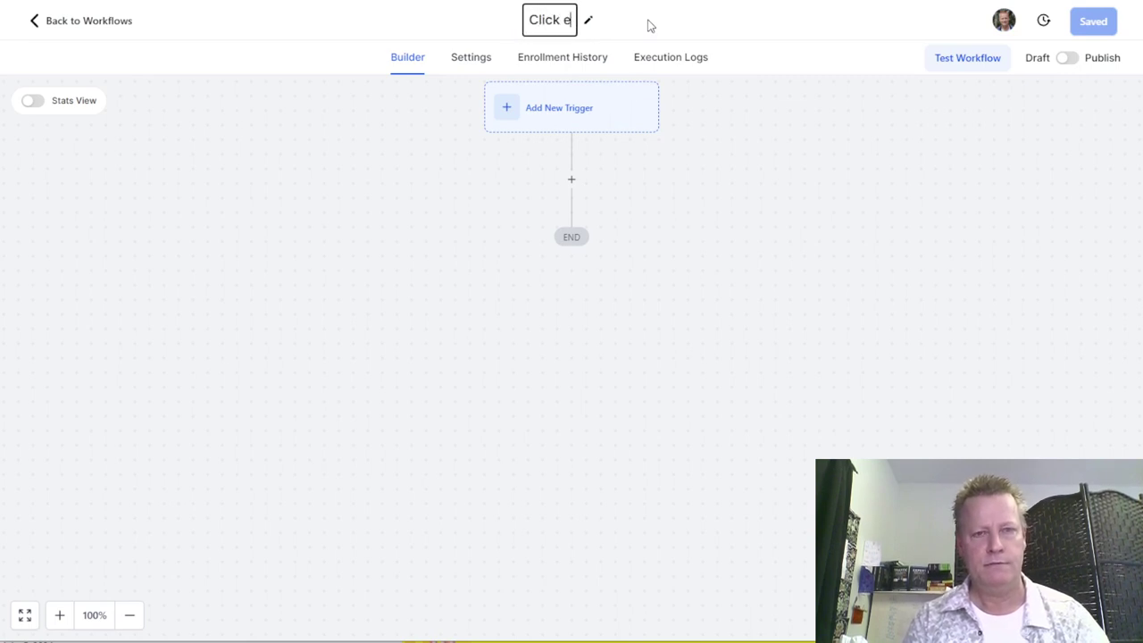
text(Course 15 d)
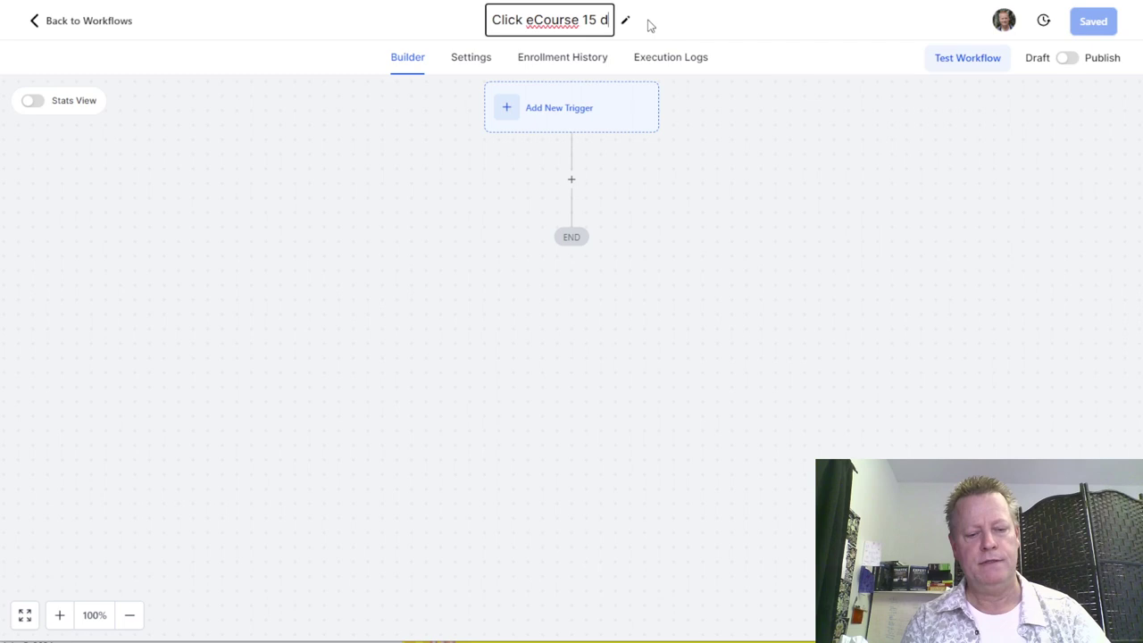
text(ay f)
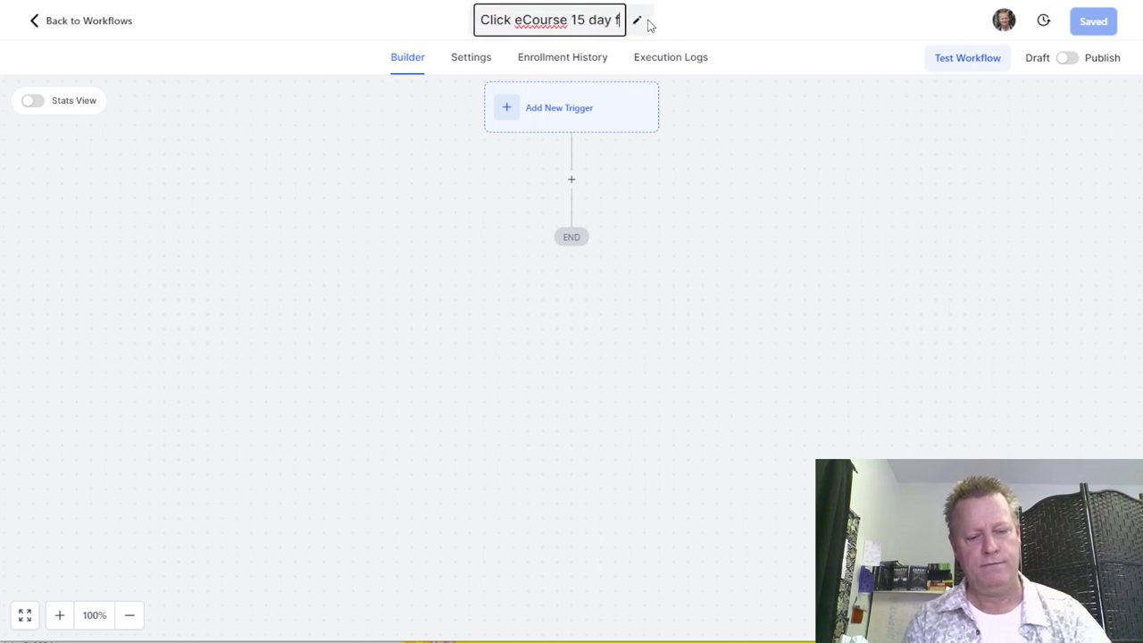
text(rr Extr)
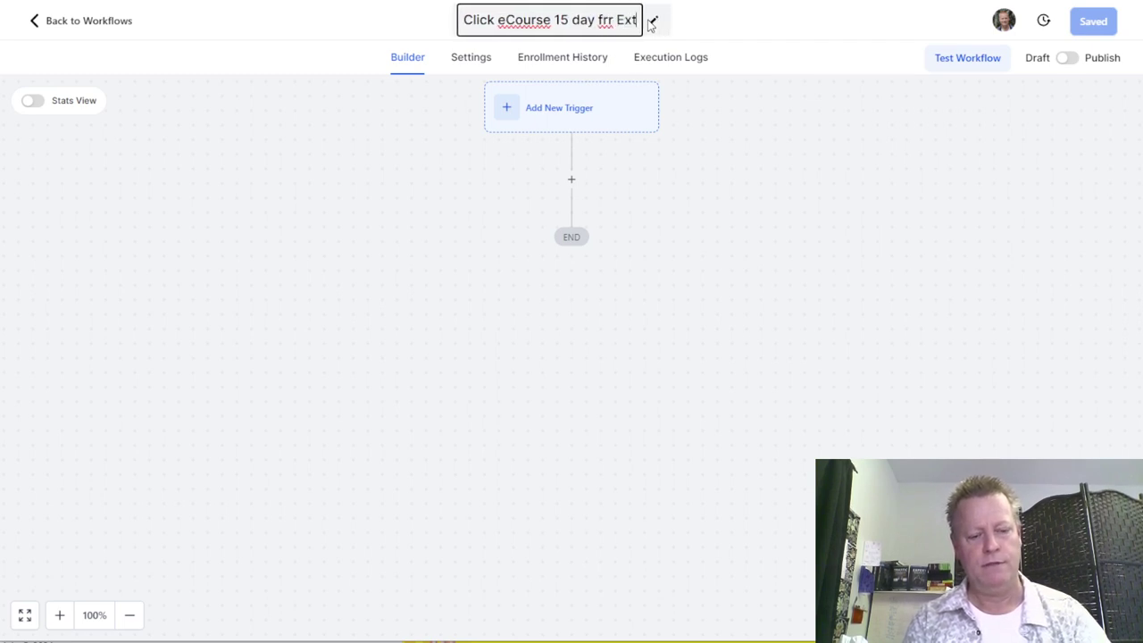
key(BackSpace)
key(BackSpace)
key(BackSpace)
key(BackSpace)
key(BackSpace)
key(BackSpace)
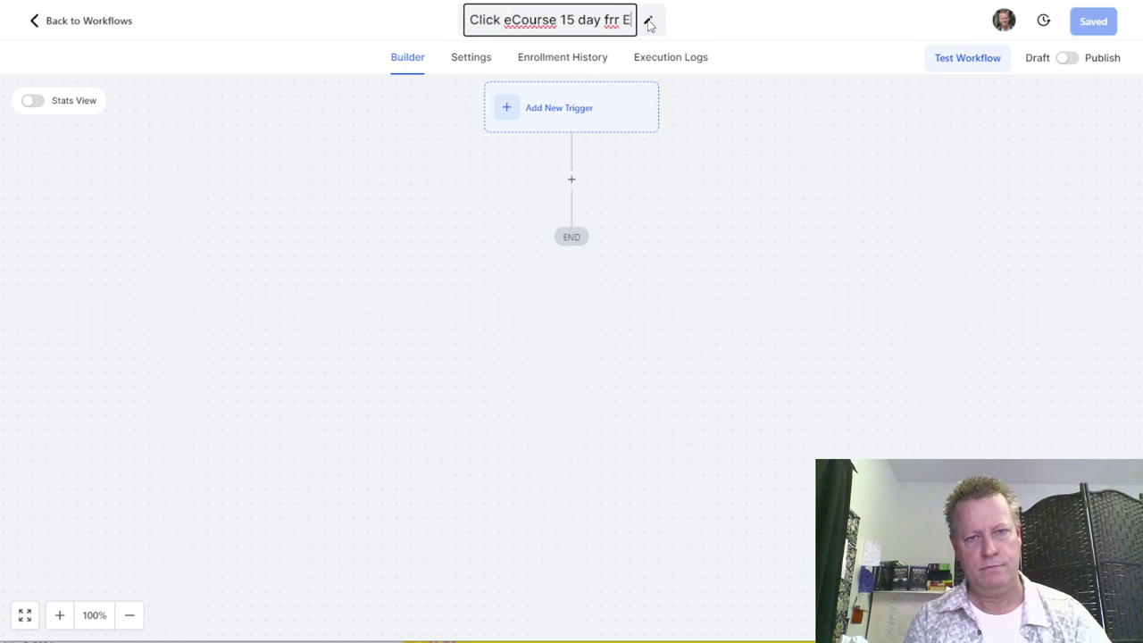
text(ee e)
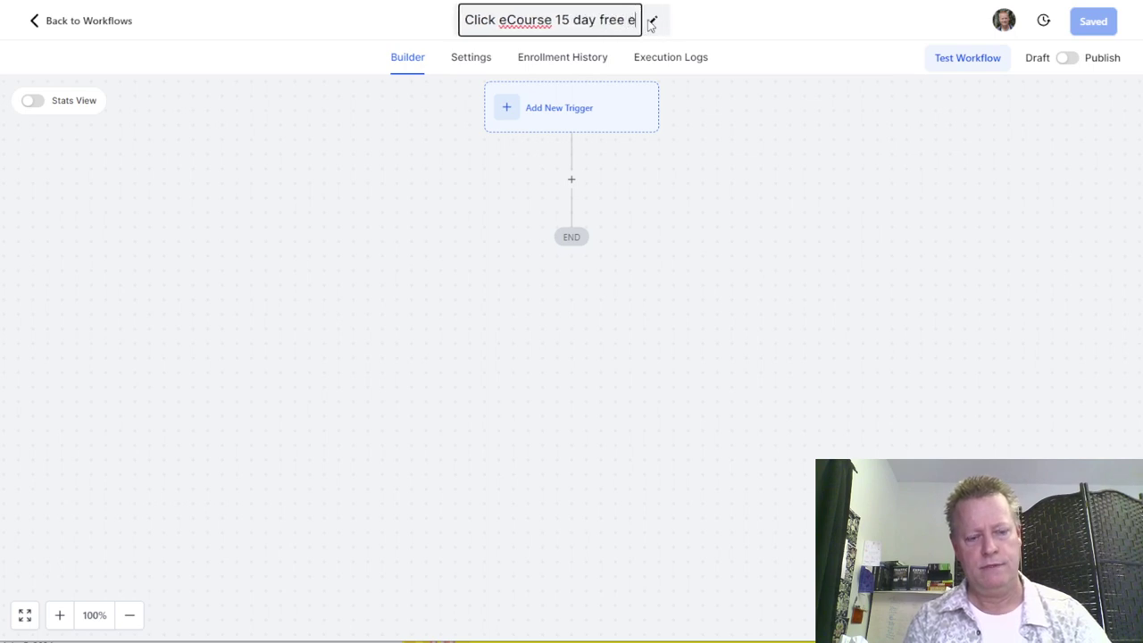
text(xtrmem)
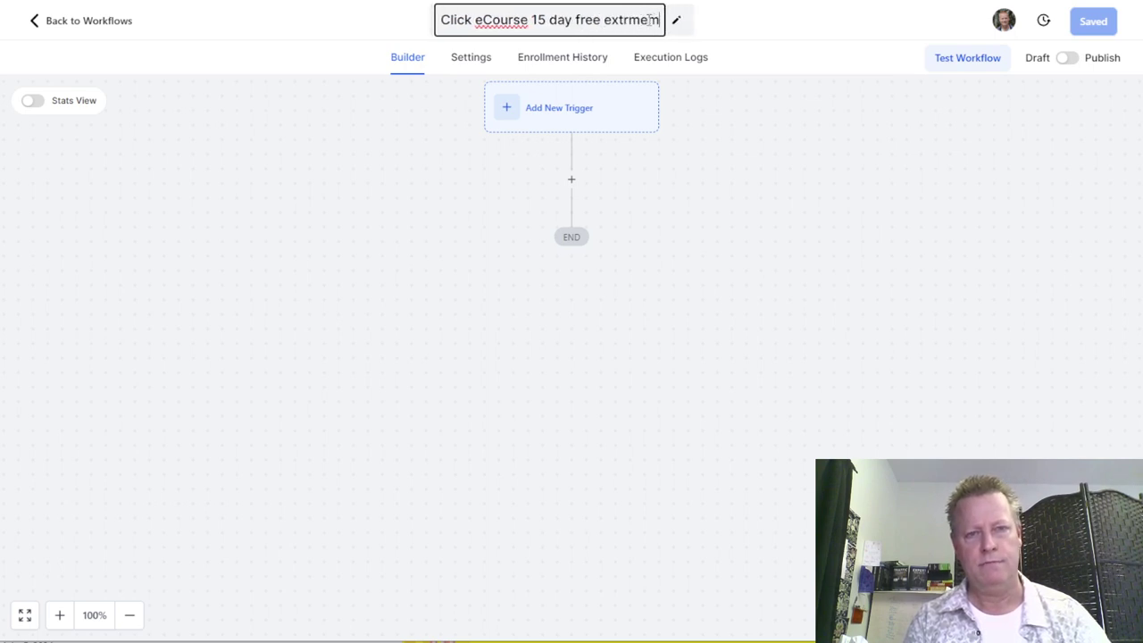
text( plan)
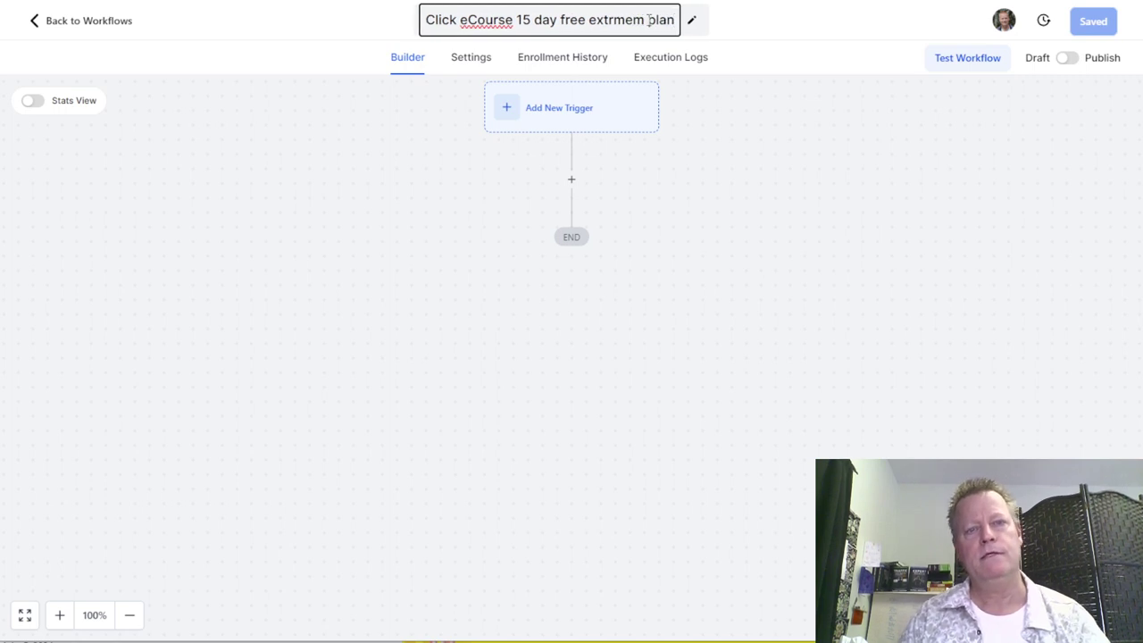
key(Return)
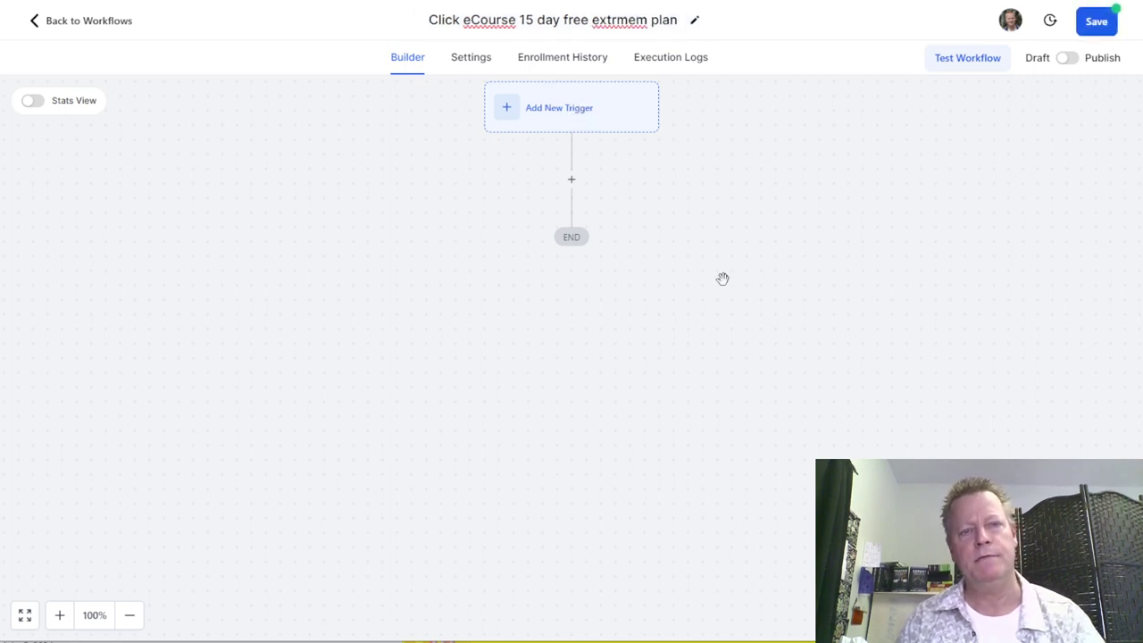
Add a Form Submitted trigger to the workflow and name it "15 day Click eCourse trial Submitted".
click(558, 116)
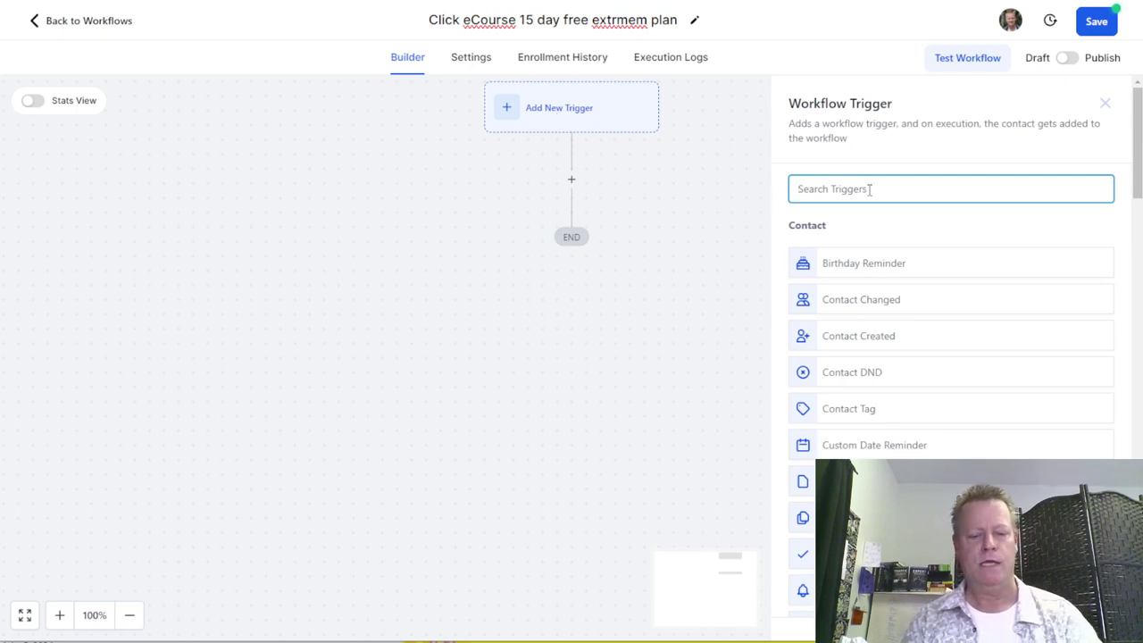
text(form)
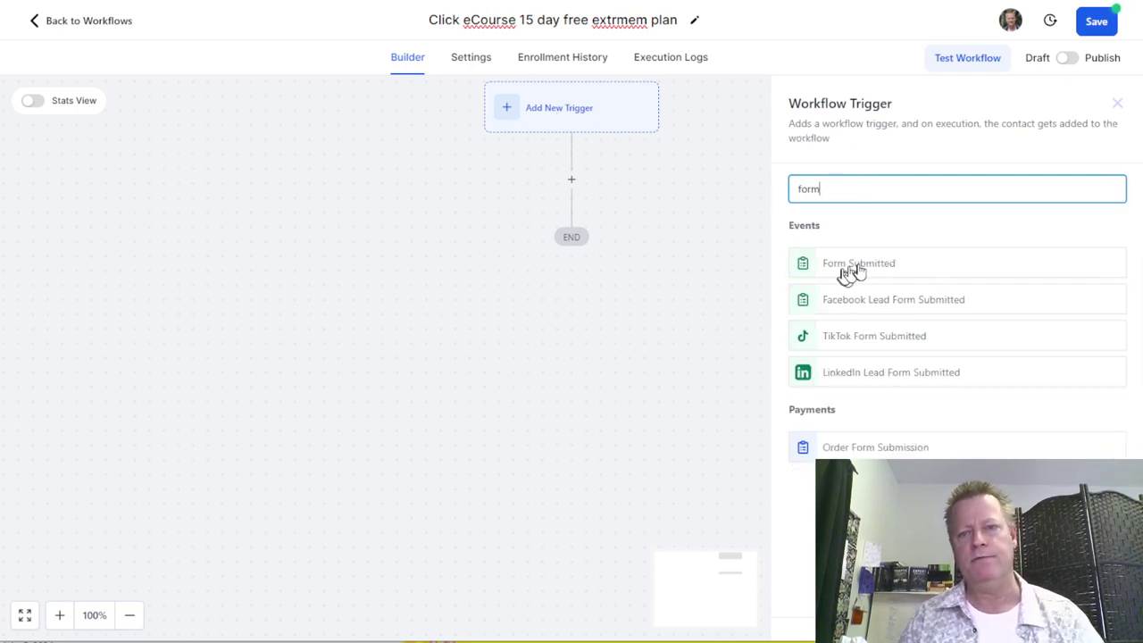
click(848, 266)
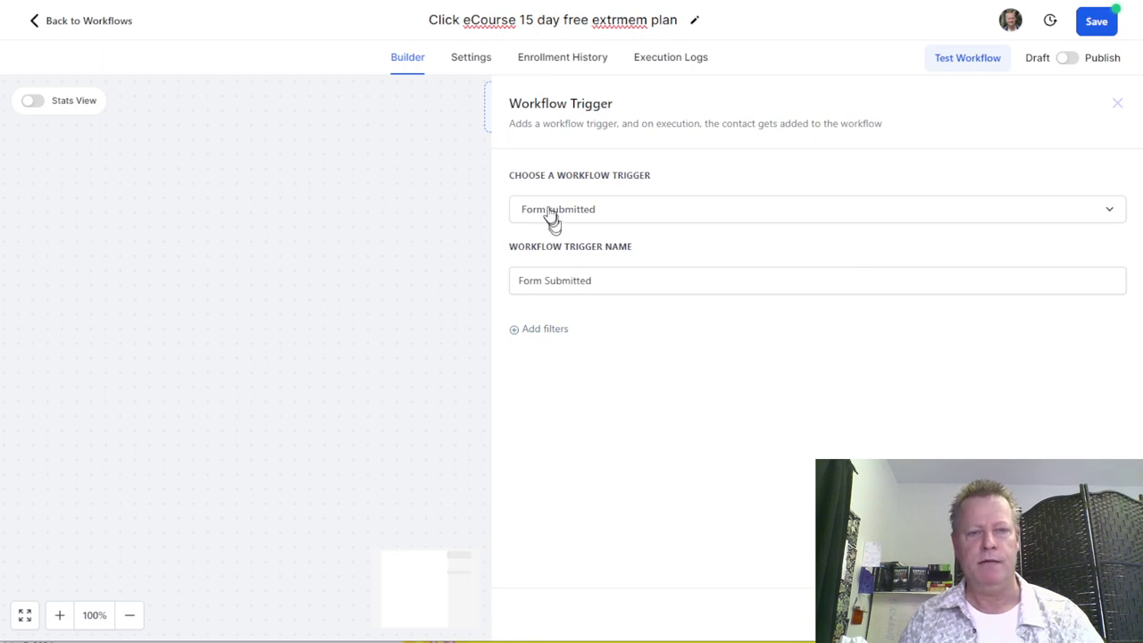
double_click(541, 282)
text(15 day tr)
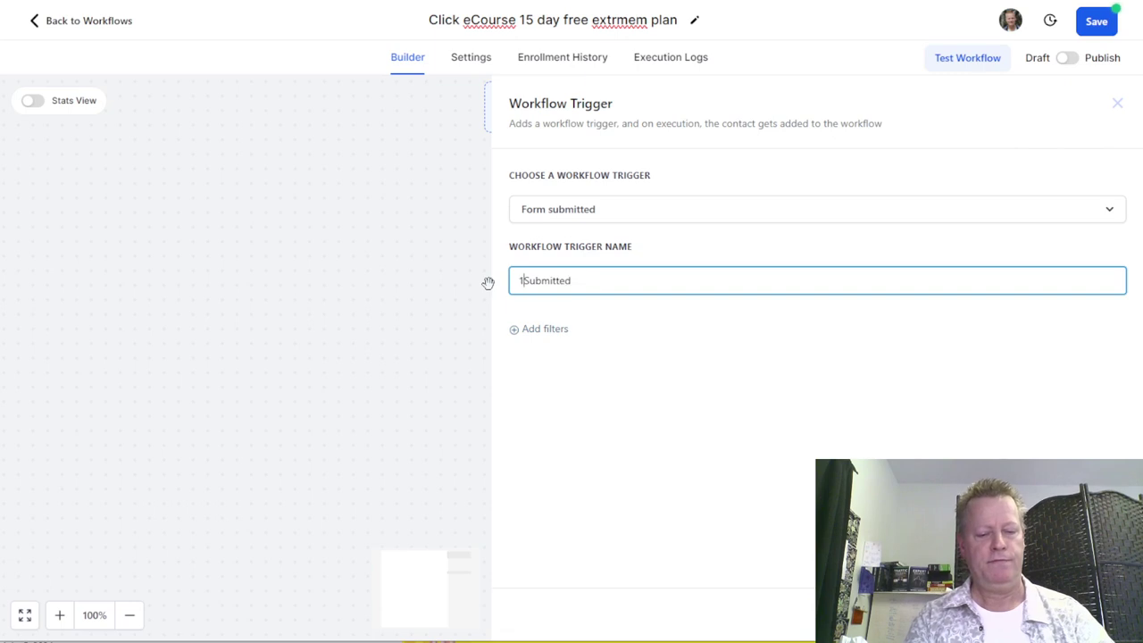
text(ial )
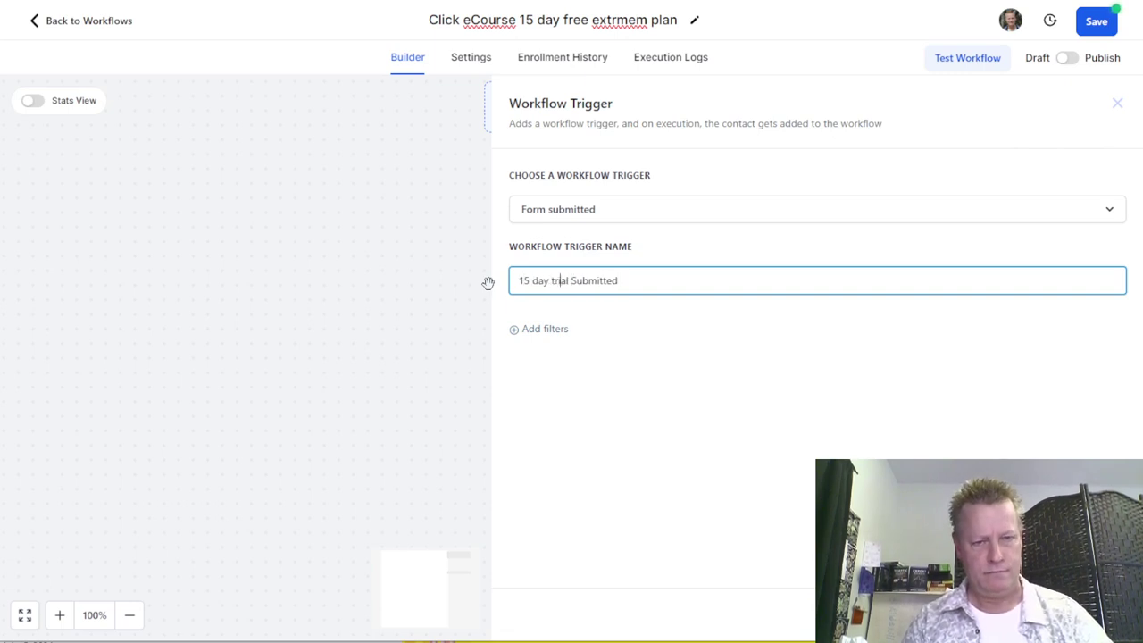
text(Click eCo)
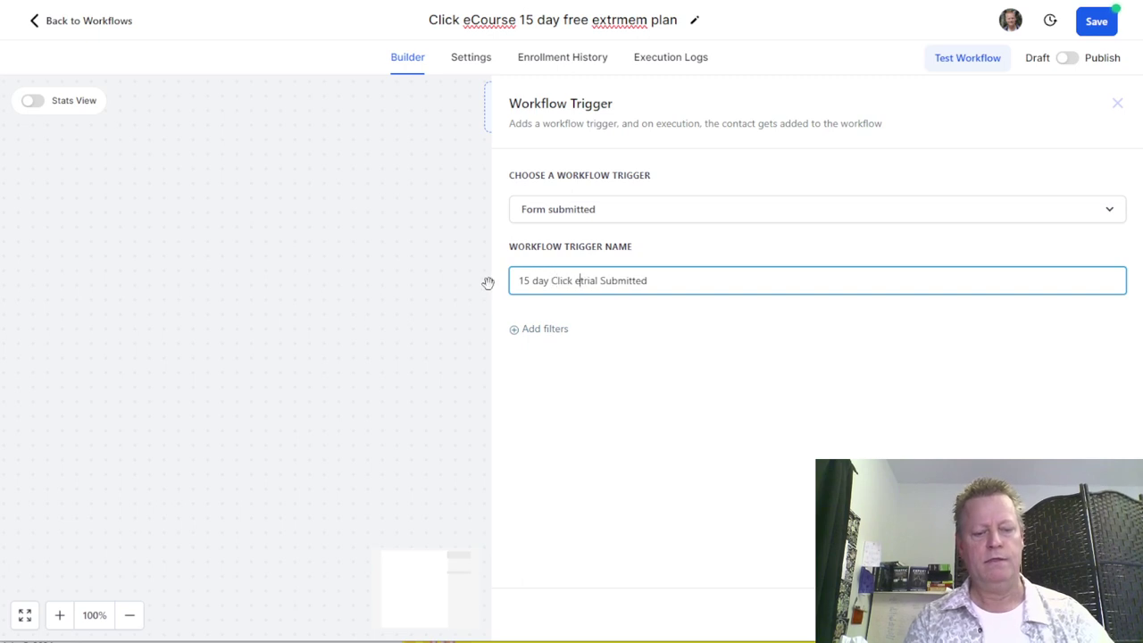
text(urse)
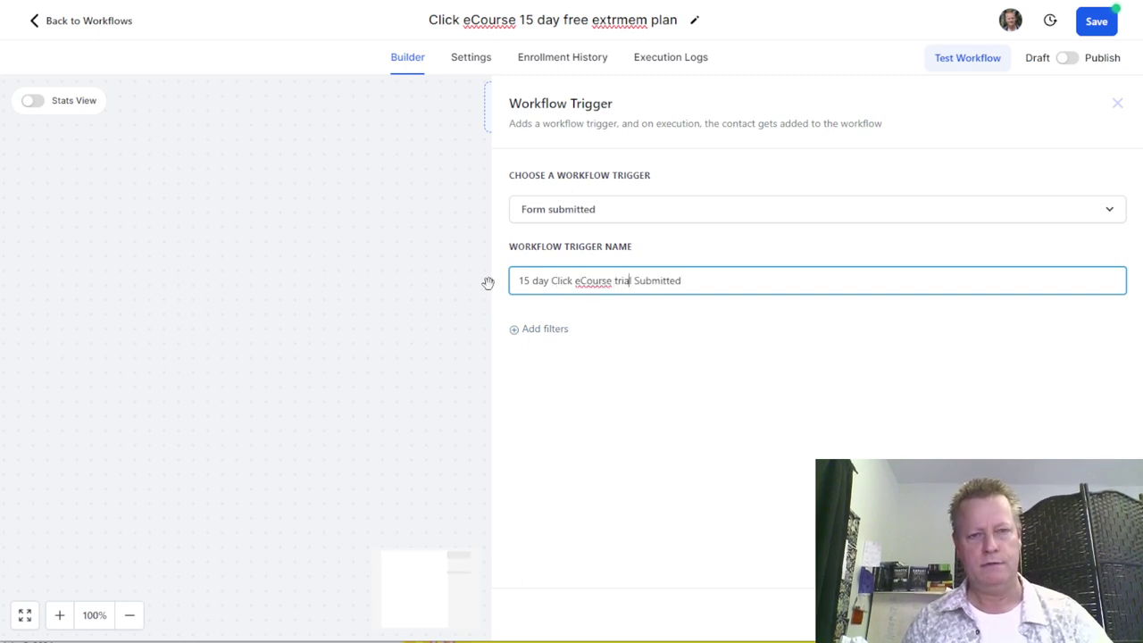
Filter the trigger to the "ClickeCourse 15 day Extreme Trial" form and keep the trigger in the workflow.
click(541, 329)
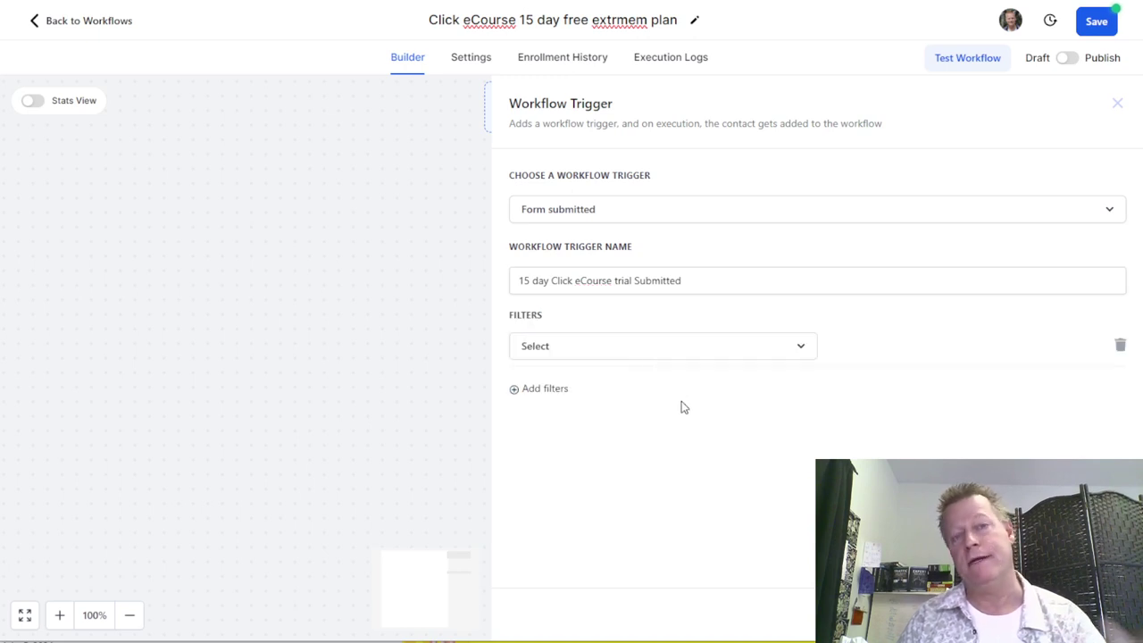
click(625, 352)
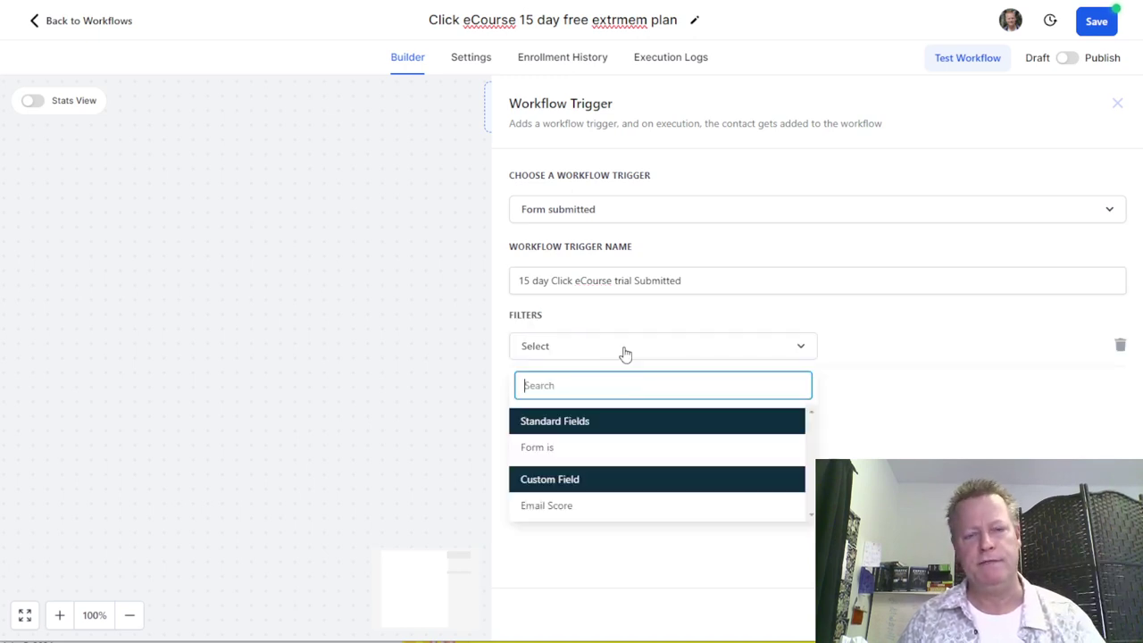
click(539, 449)
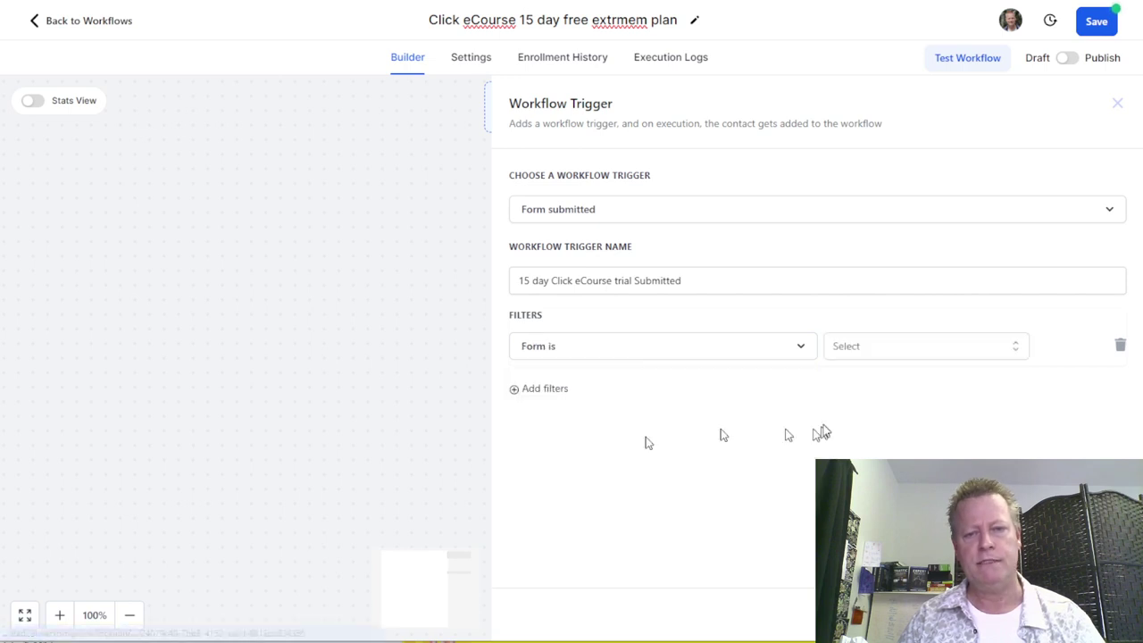
click(879, 355)
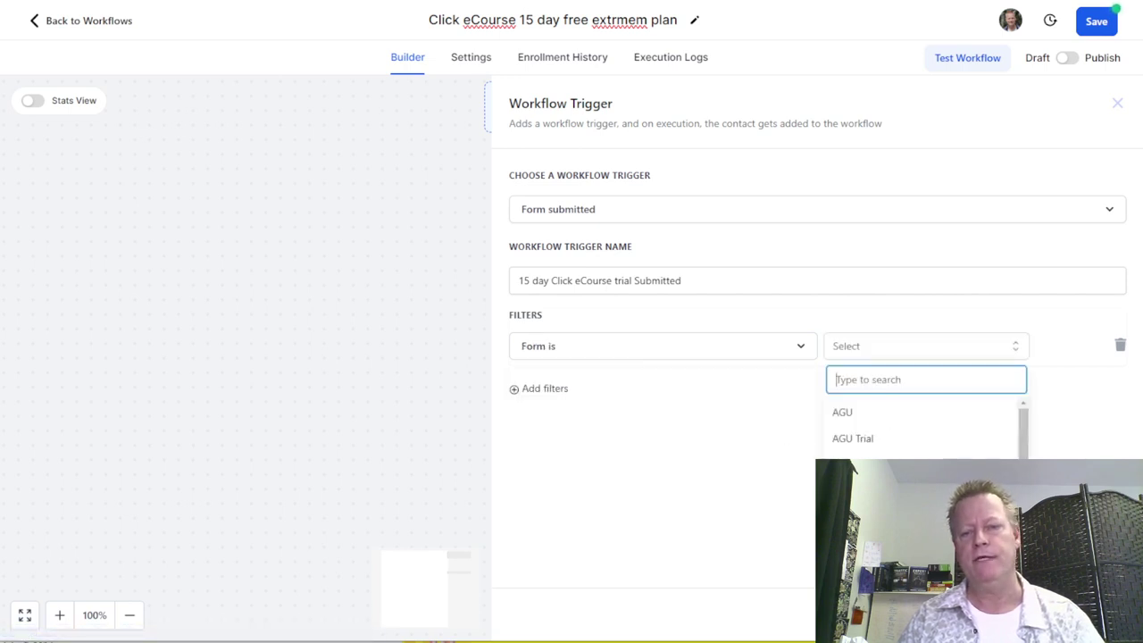
click(883, 491)
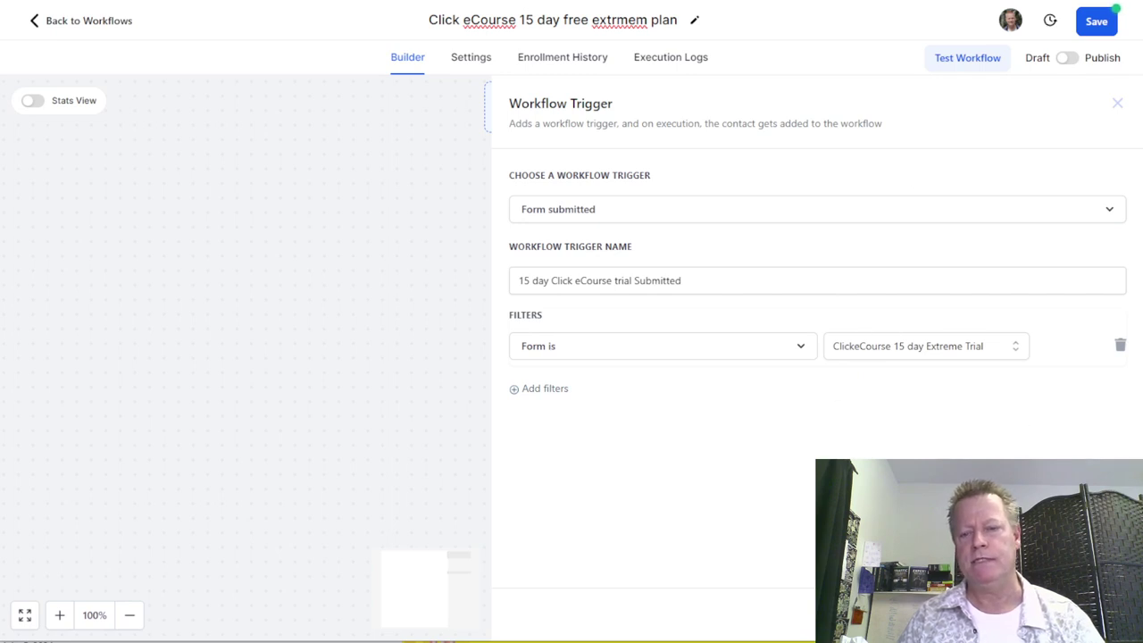
click(1117, 103)
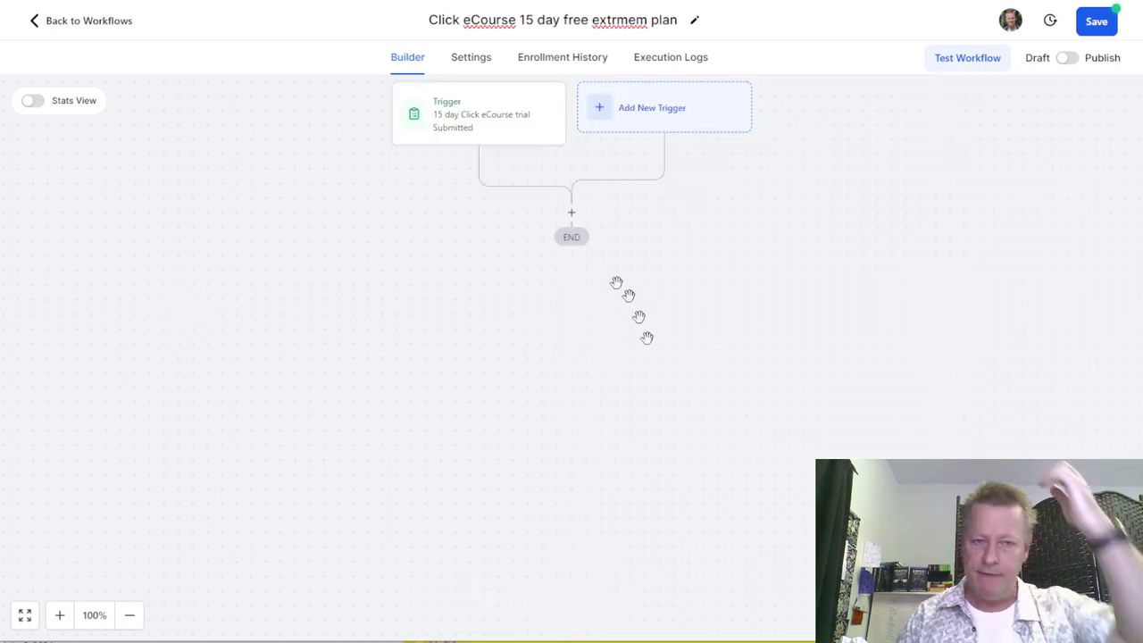
Add a Webhook action below the trigger, ready for its URL.
click(571, 215)
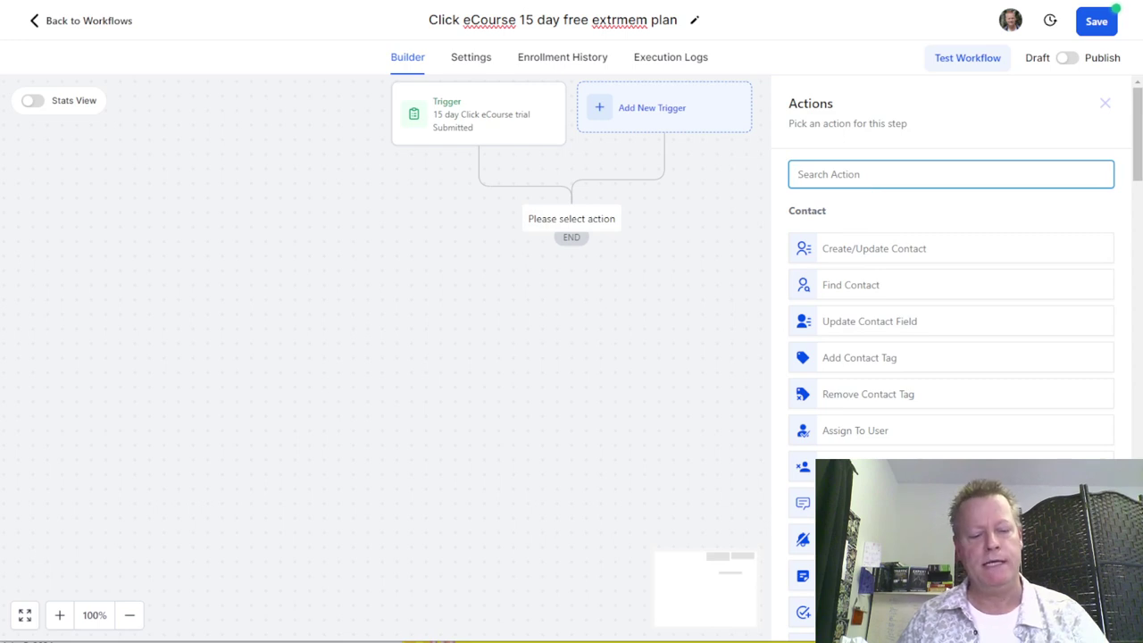
text(web)
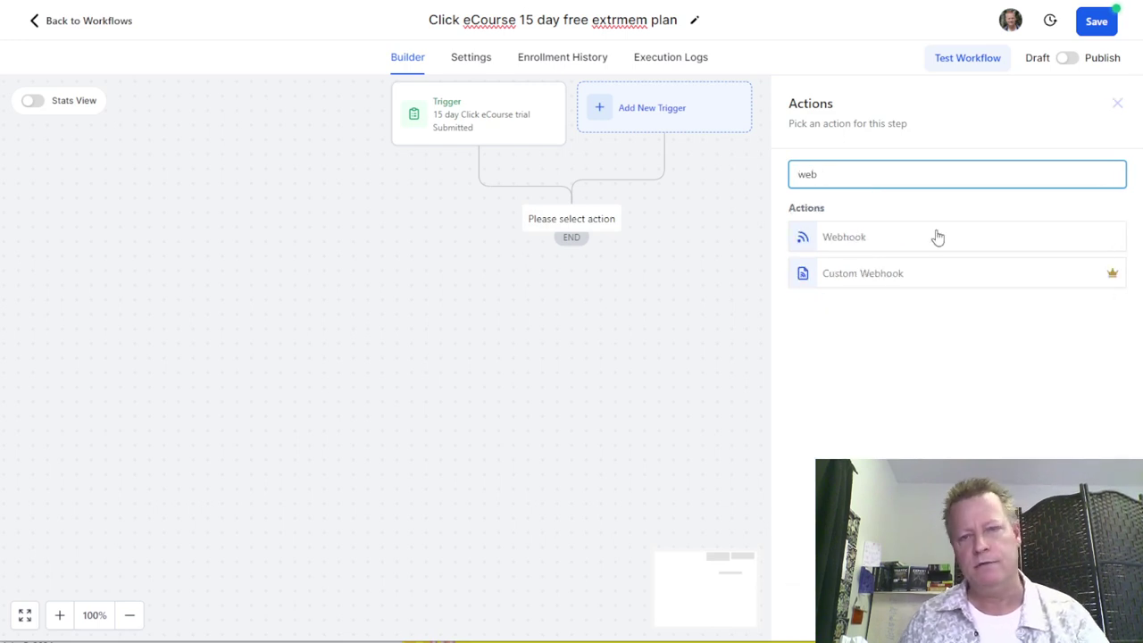
click(842, 239)
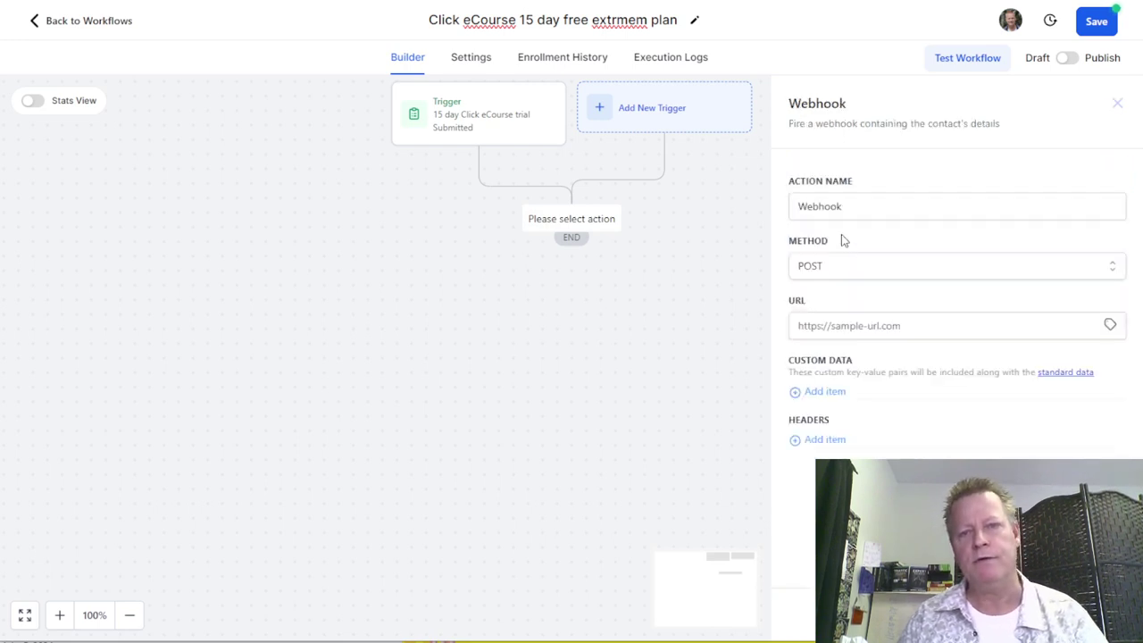
click(929, 326)
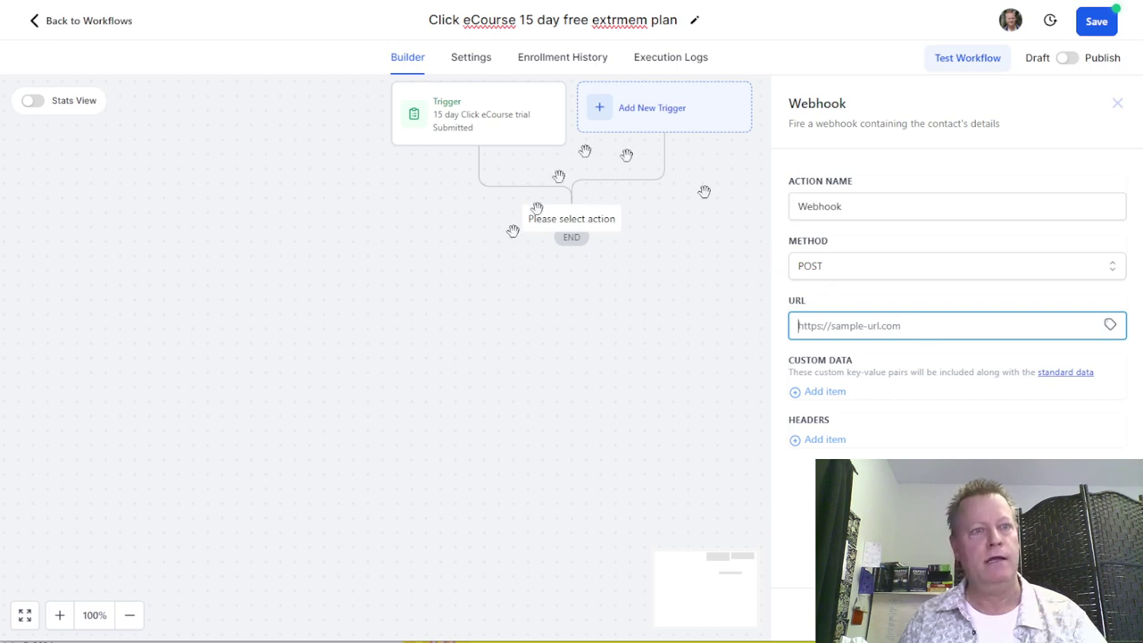
Switch to Click eCourse, review the account's user API keys, and open the Plans page in a new tab.
click(336, 2)
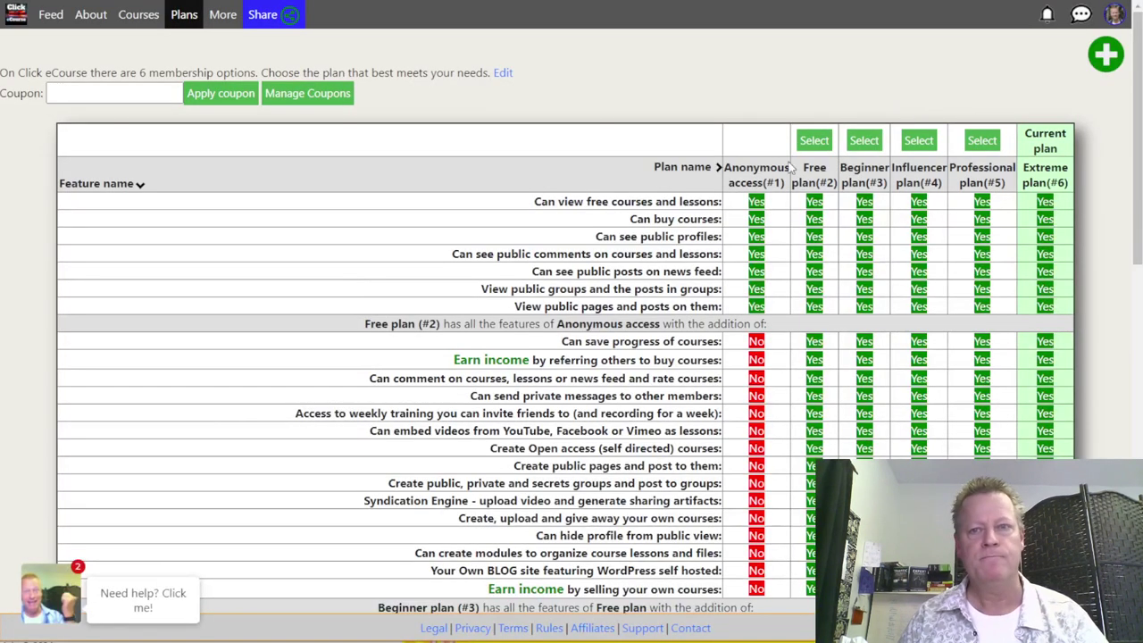
click(1115, 14)
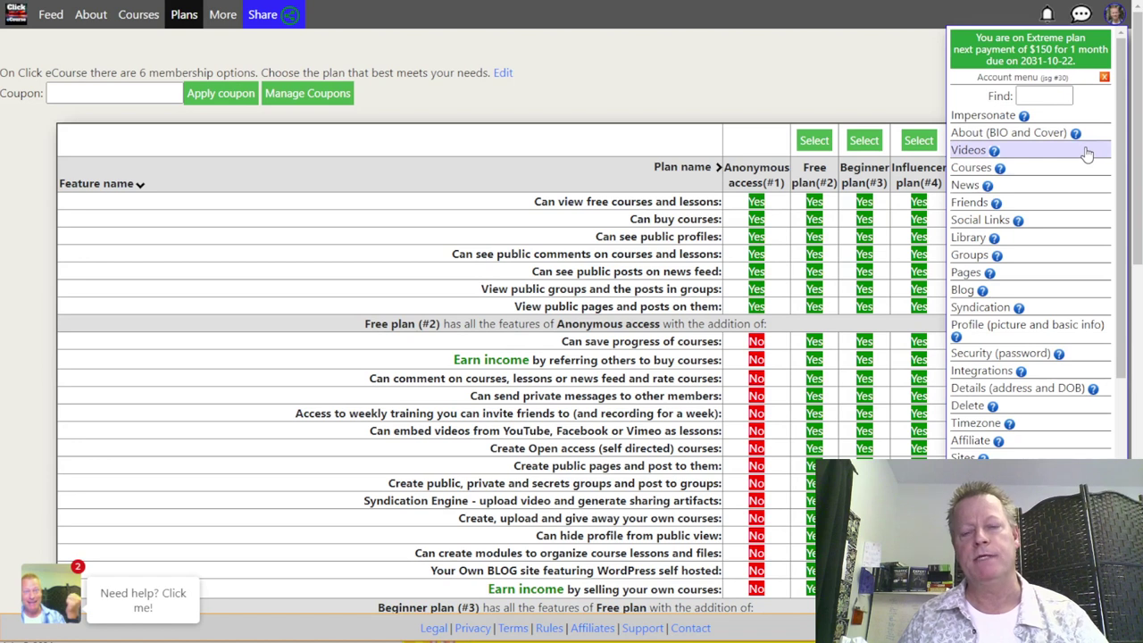
scroll(1026, 241, down, 2)
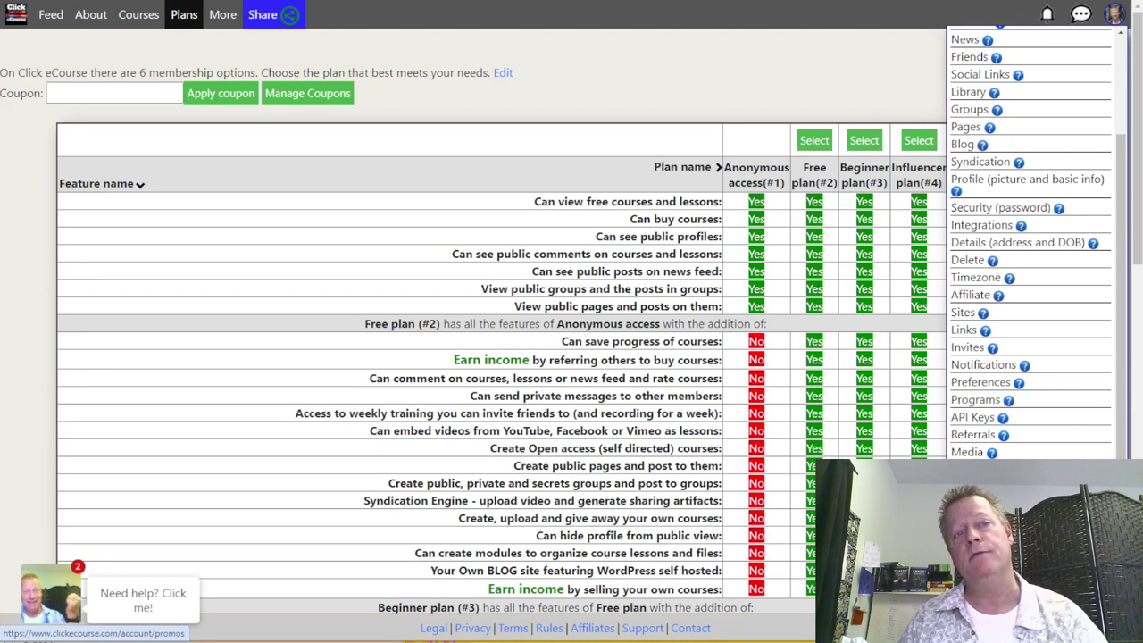
click(973, 417)
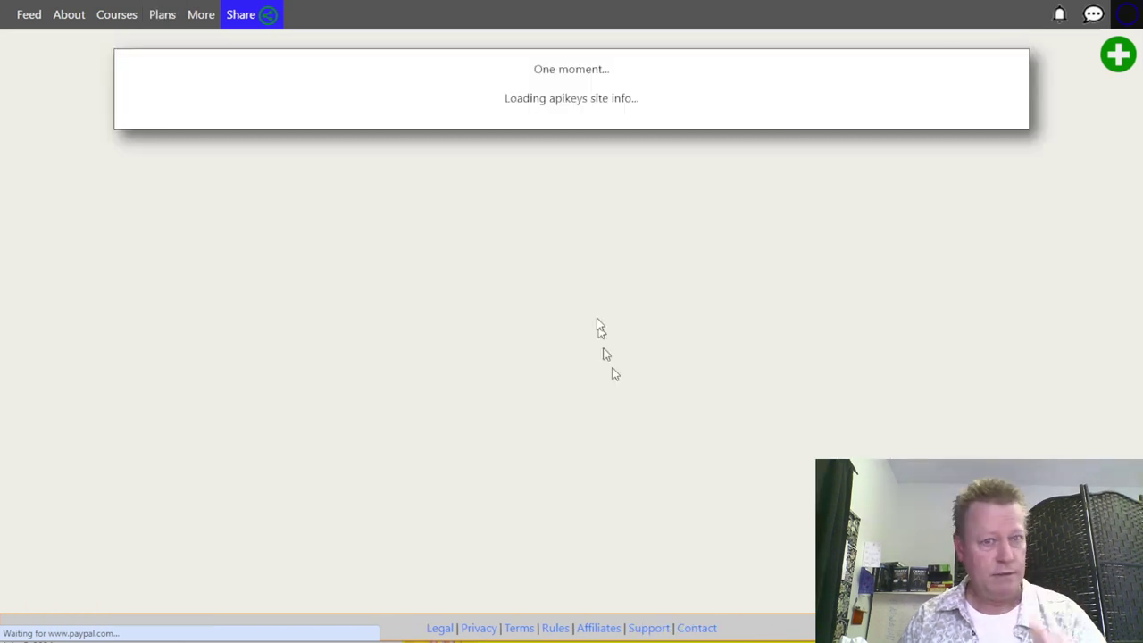
scroll(423, 357, down, 3)
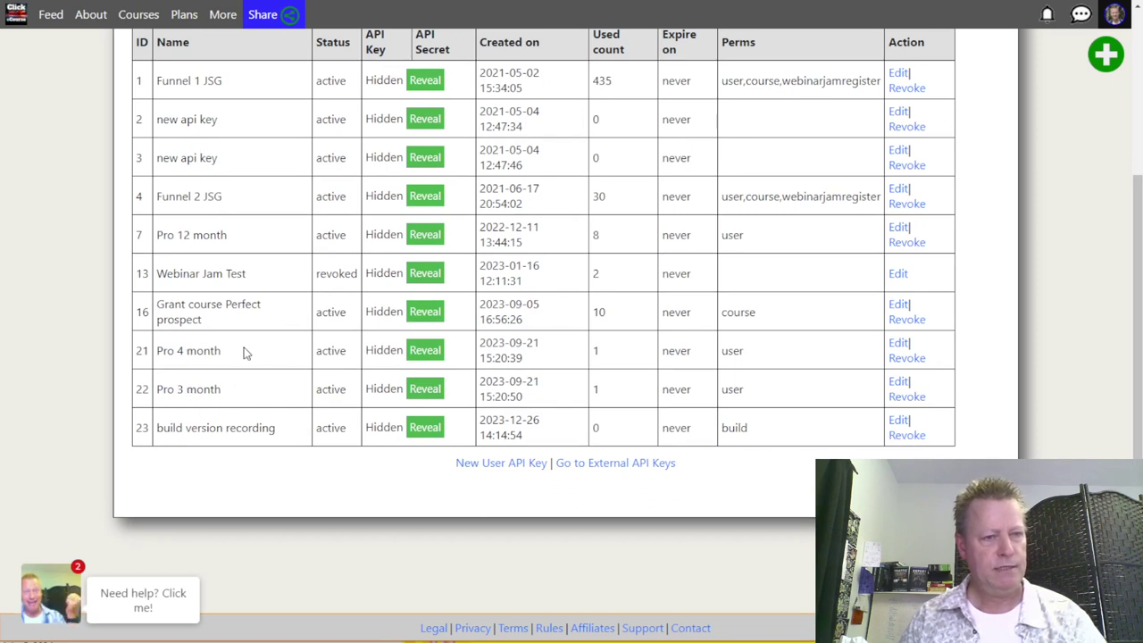
scroll(250, 375, up, 3)
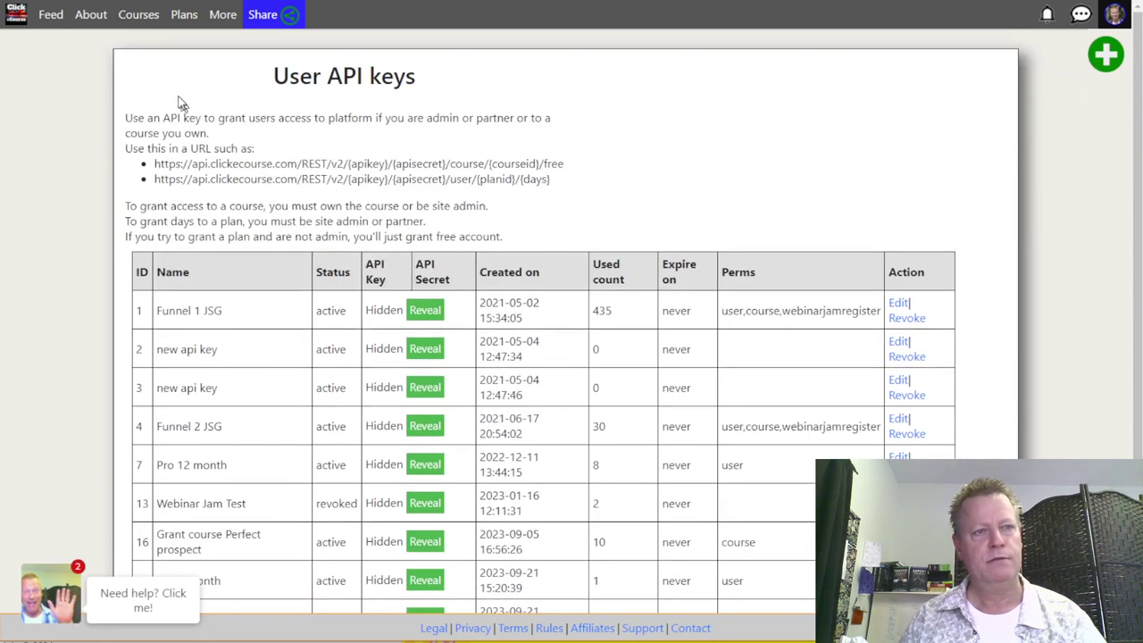
right_click(187, 22)
click(232, 35)
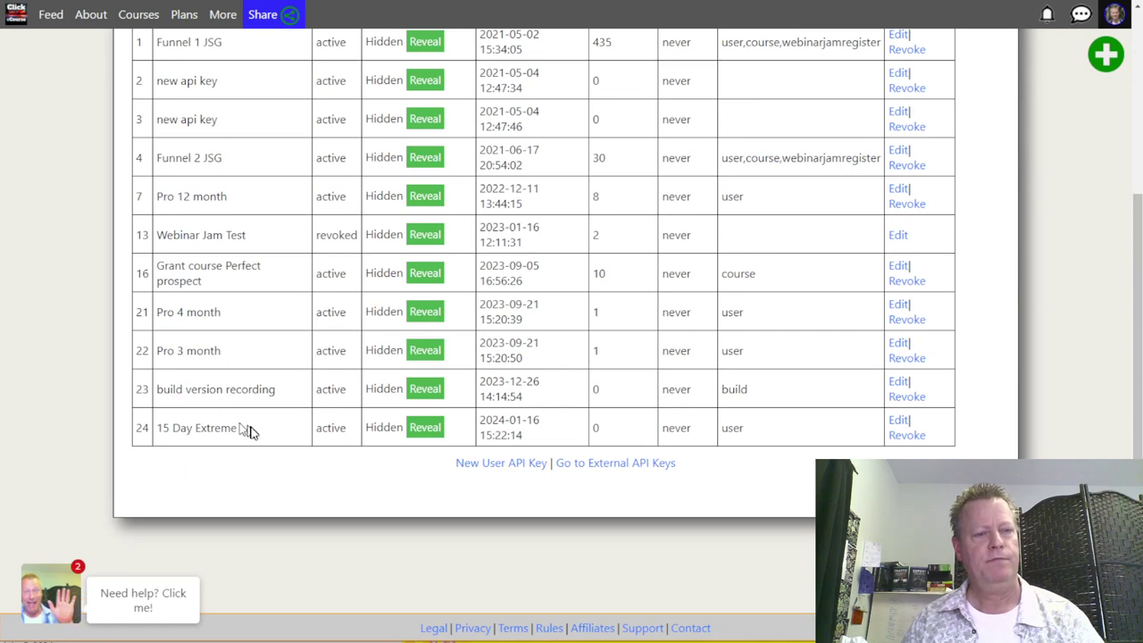
Fill the webhook's URL with the Click eCourse API address for the "15 Day Extreme" API key and secret, and save the action.
drag(243, 428, 156, 428)
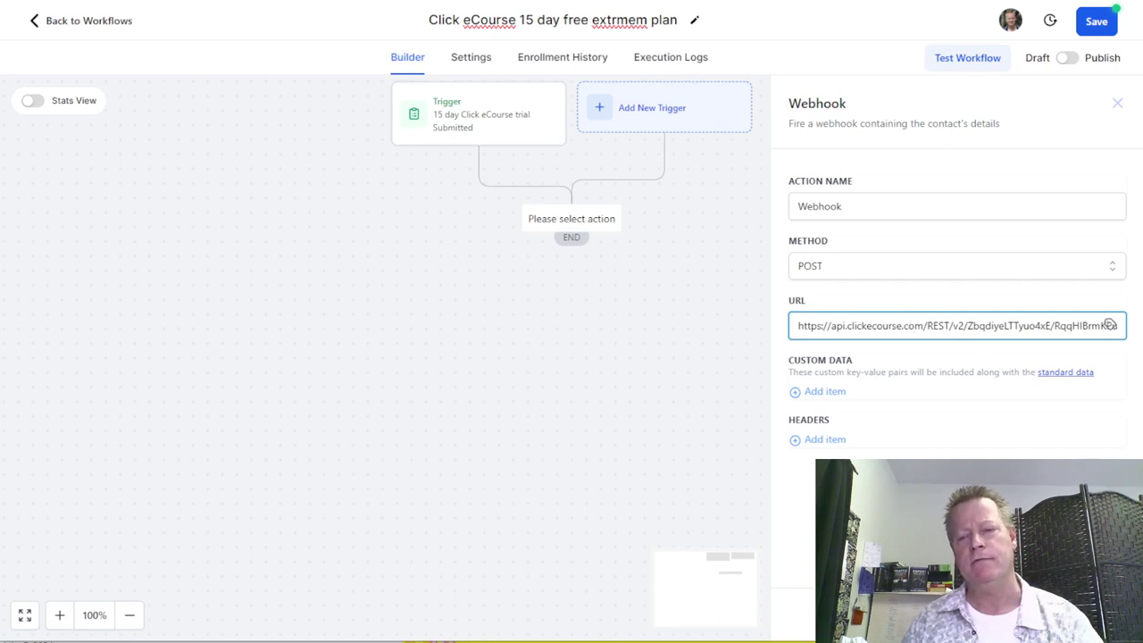
click(1085, 616)
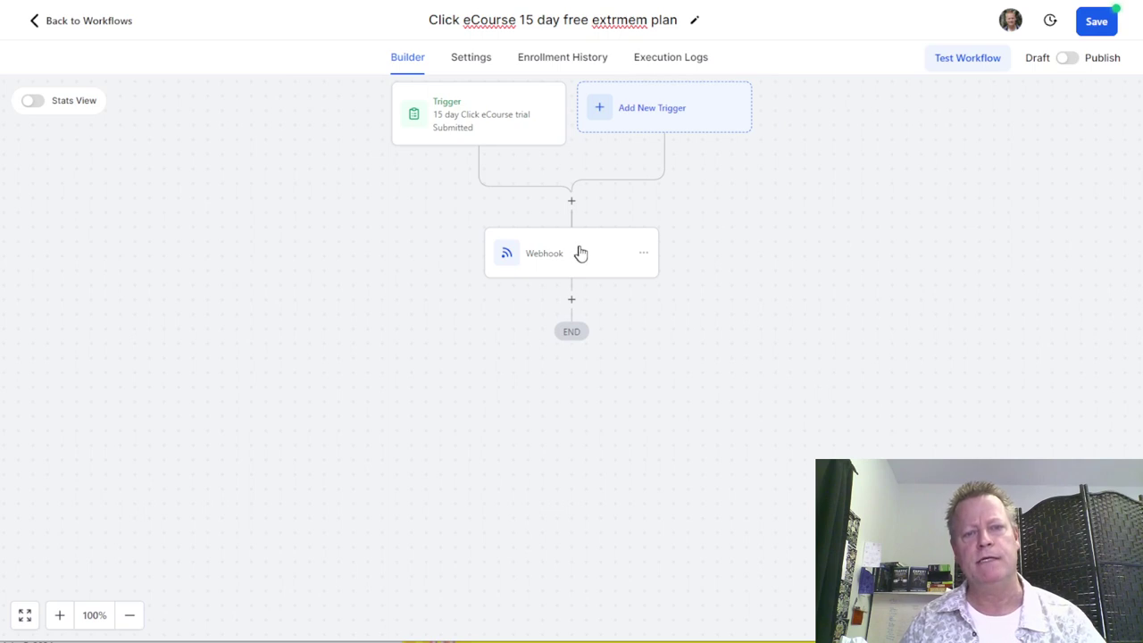
Rename the webhook action to "Click eCourse 15 day extreme Webhook" and save it.
click(579, 253)
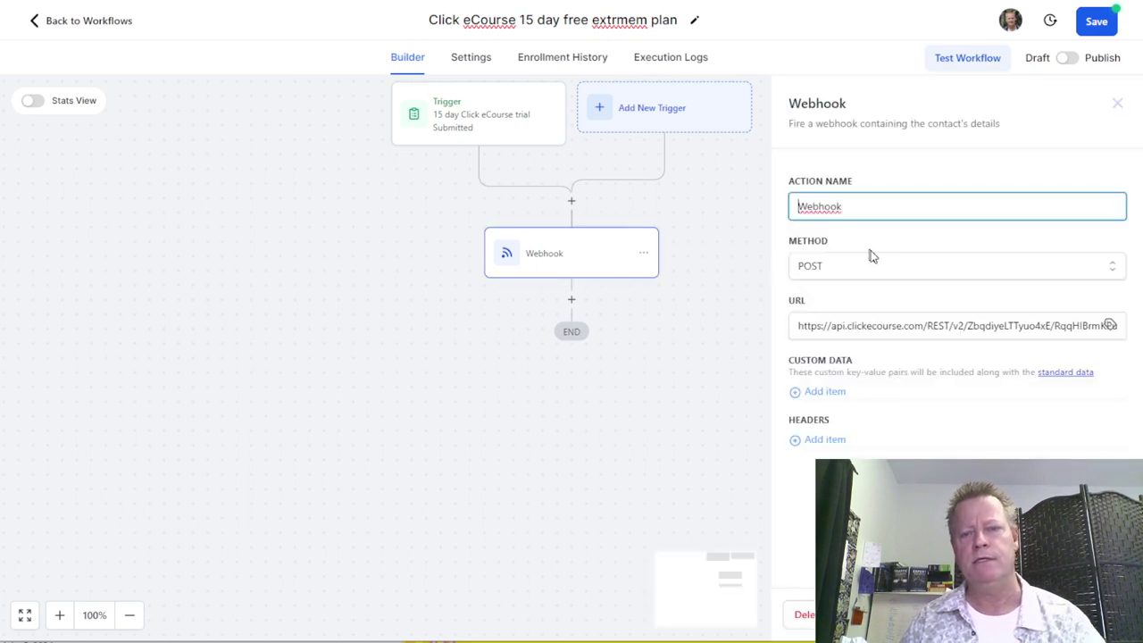
text(Click e)
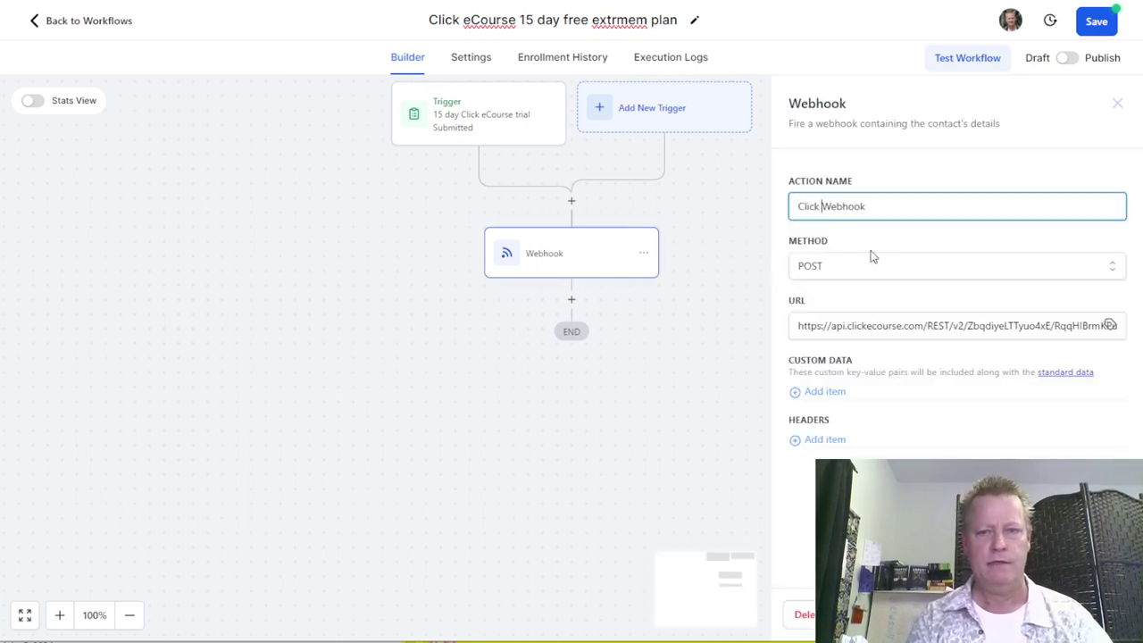
text(Course 15 day )
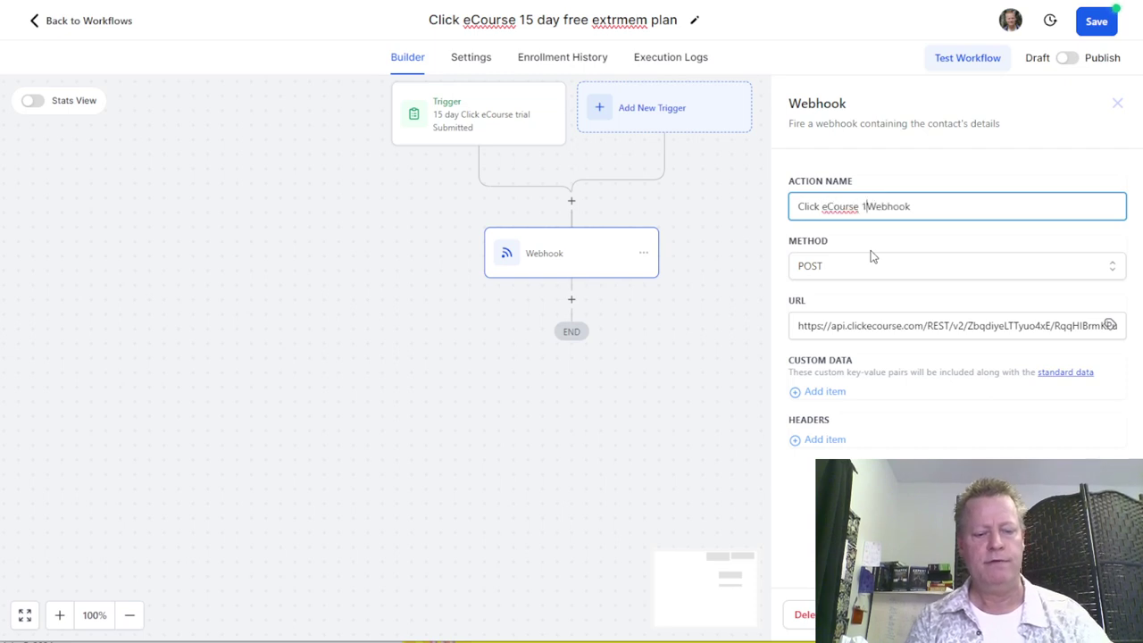
text(extreme)
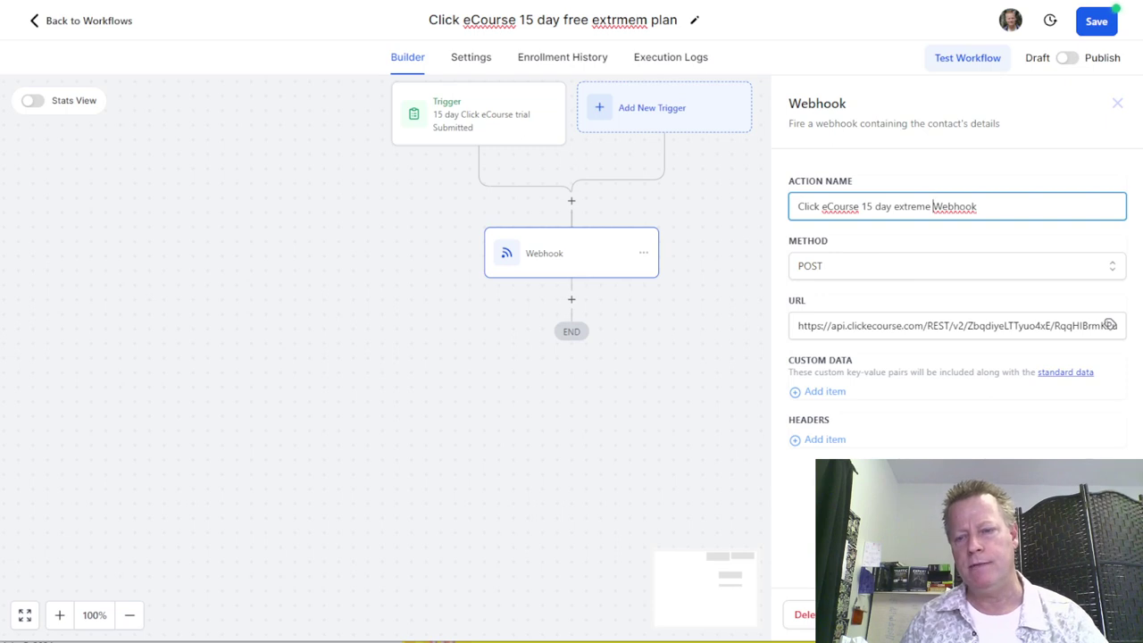
click(678, 441)
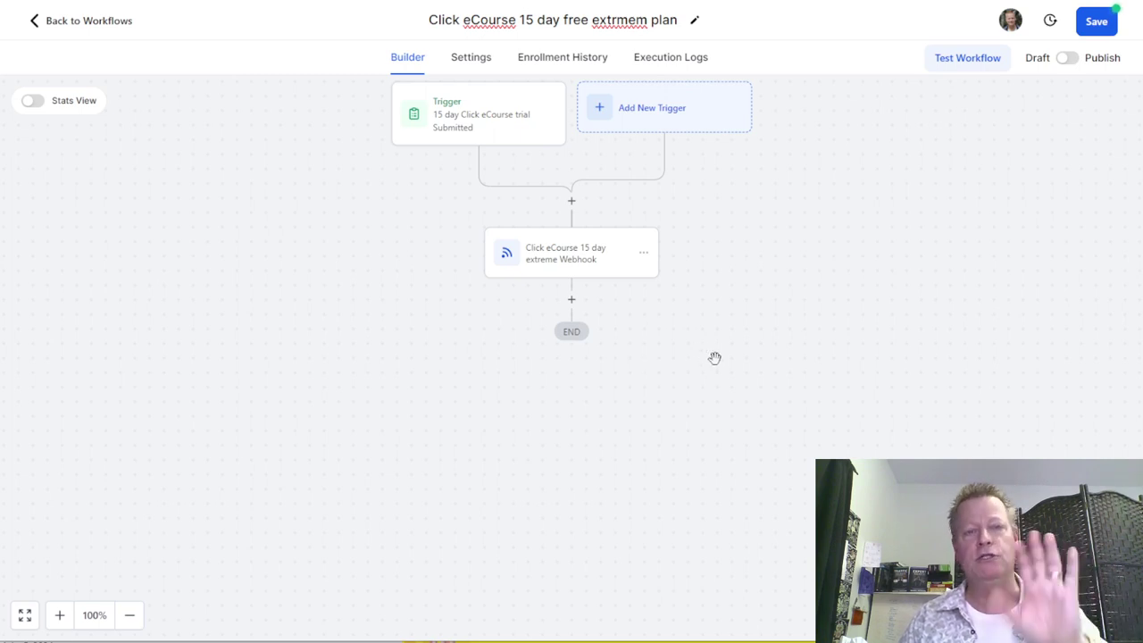
Correct the workflow name to "Click eCourse 15 day free extreme plan" and save the workflow.
click(627, 19)
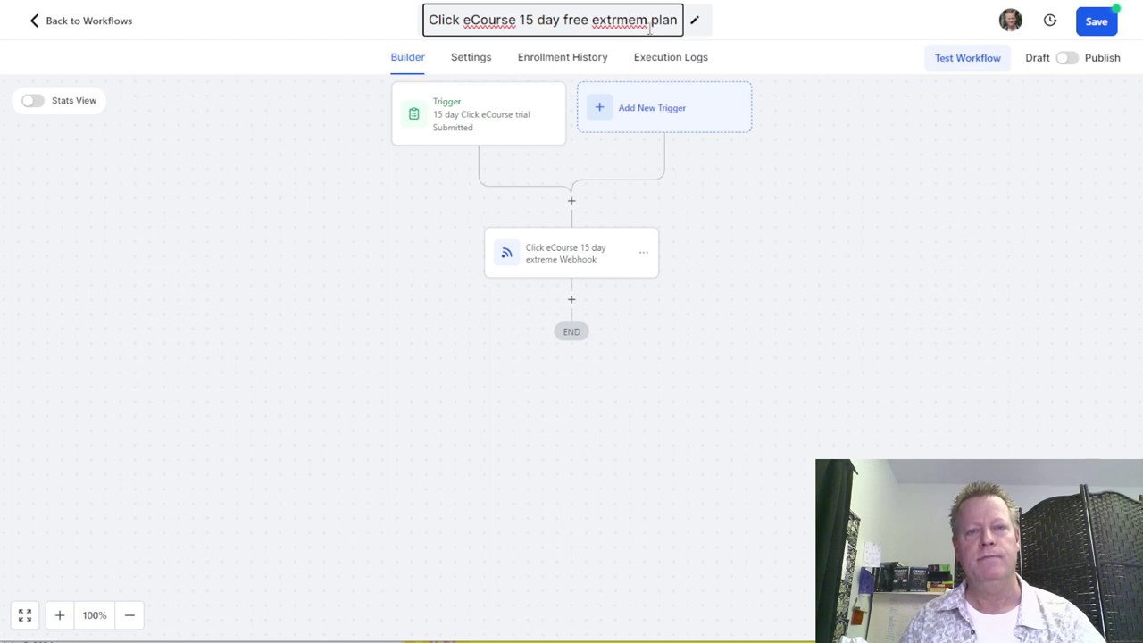
key(BackSpace)
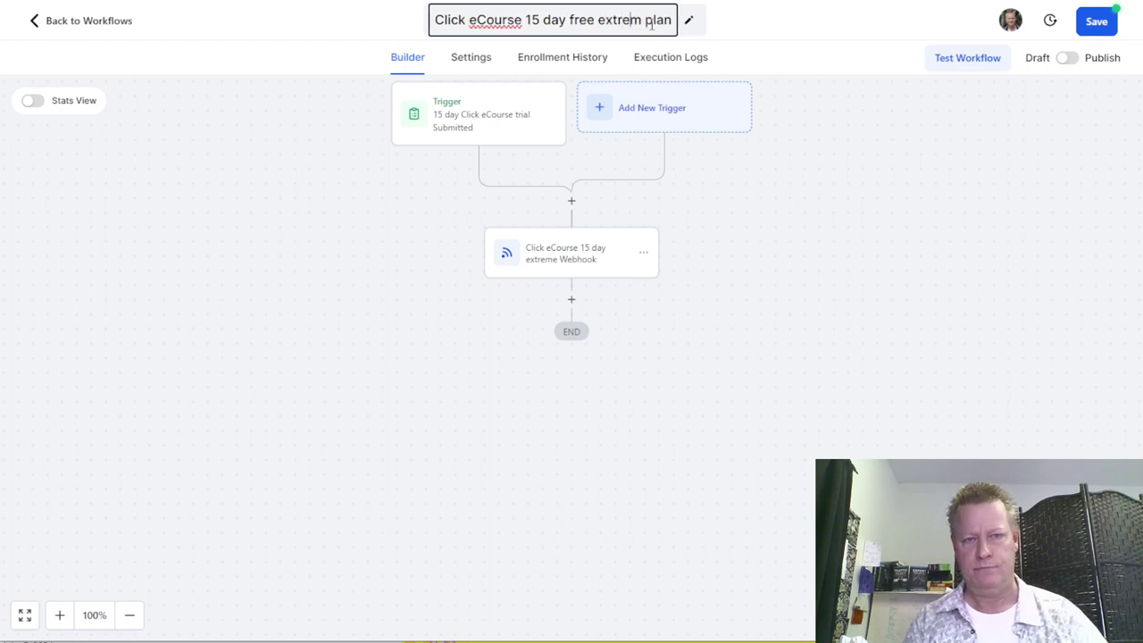
text(e)
click(845, 230)
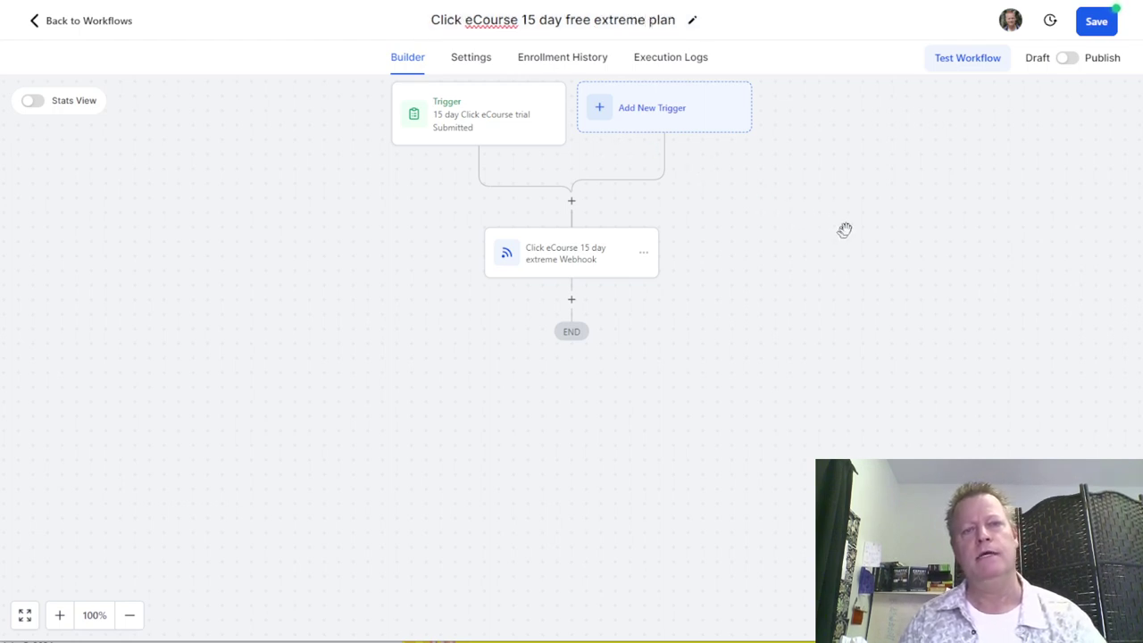
click(1096, 22)
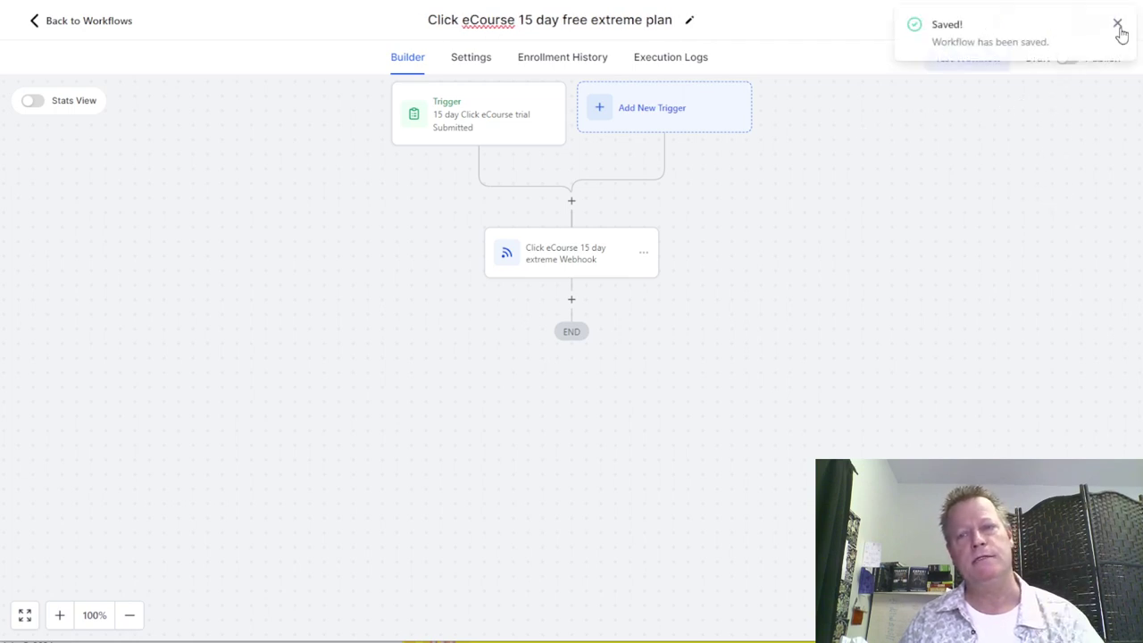
Publish the "Click eCourse 15 day free extreme plan" workflow and save it.
click(1118, 25)
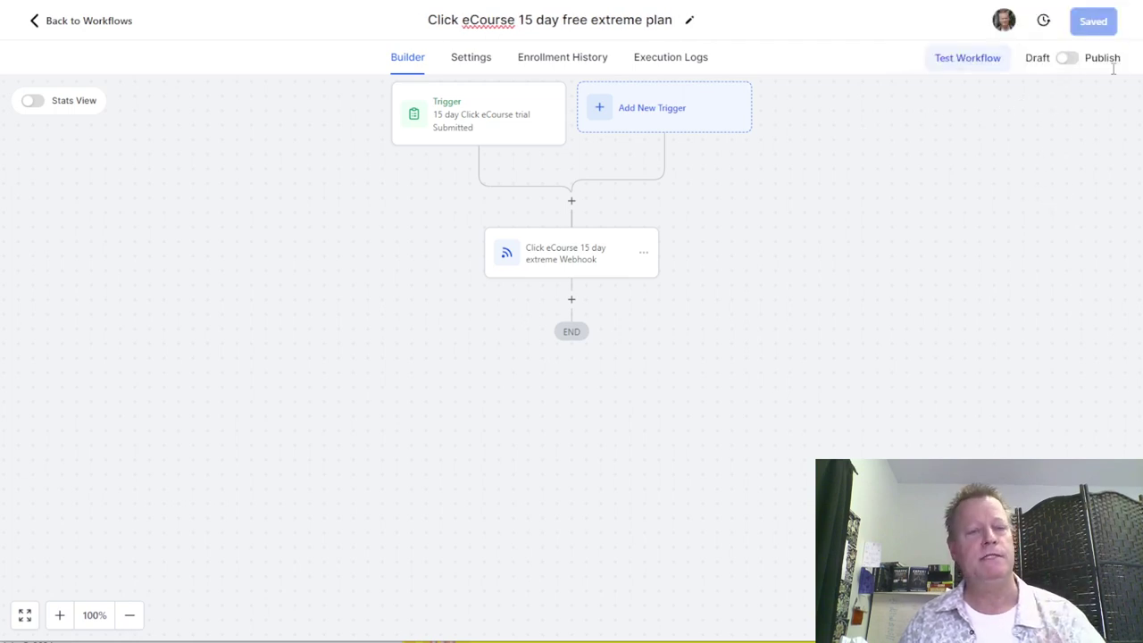
click(1067, 59)
click(1093, 21)
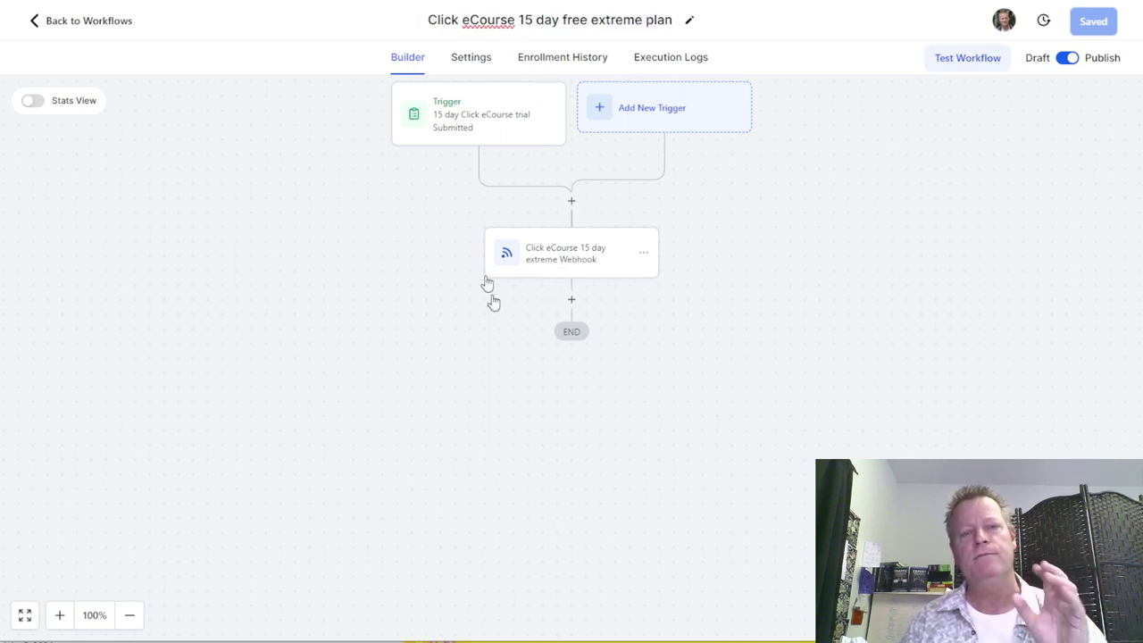
Return to the workflow list and duplicate the 15 day workflow as "Click eCourse 90 day free extreme plan".
click(34, 25)
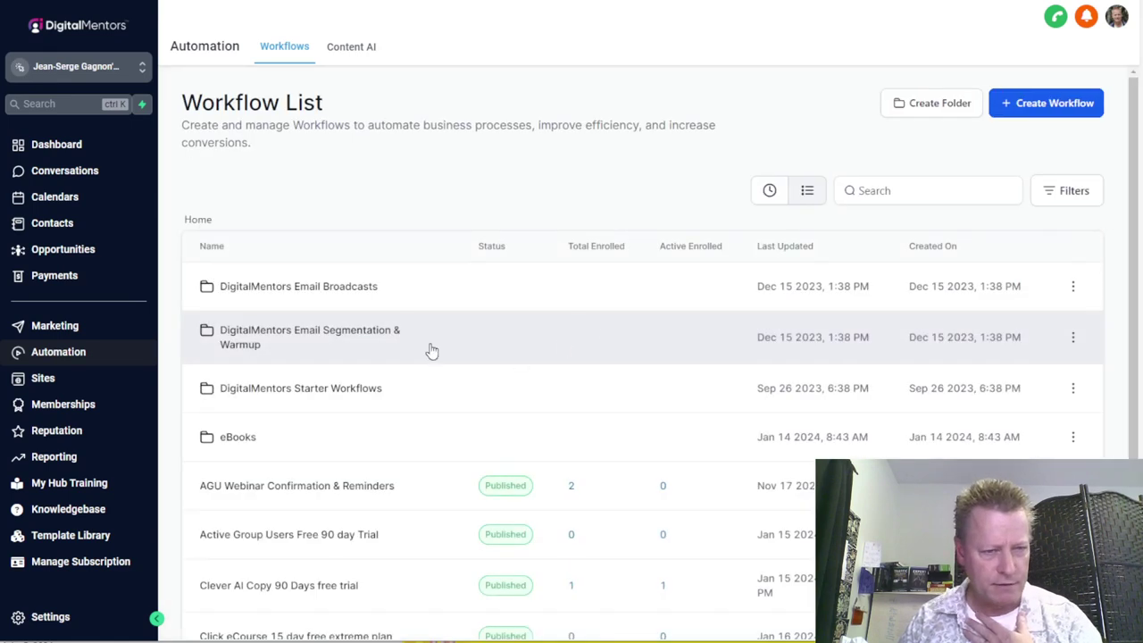
scroll(428, 350, down, 2)
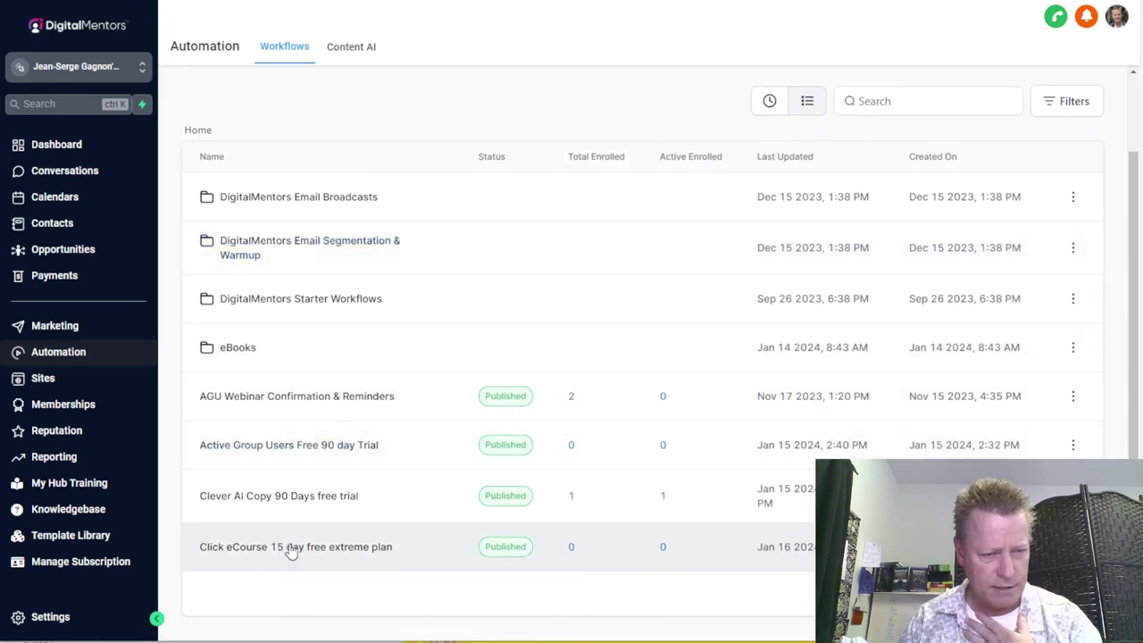
click(1072, 546)
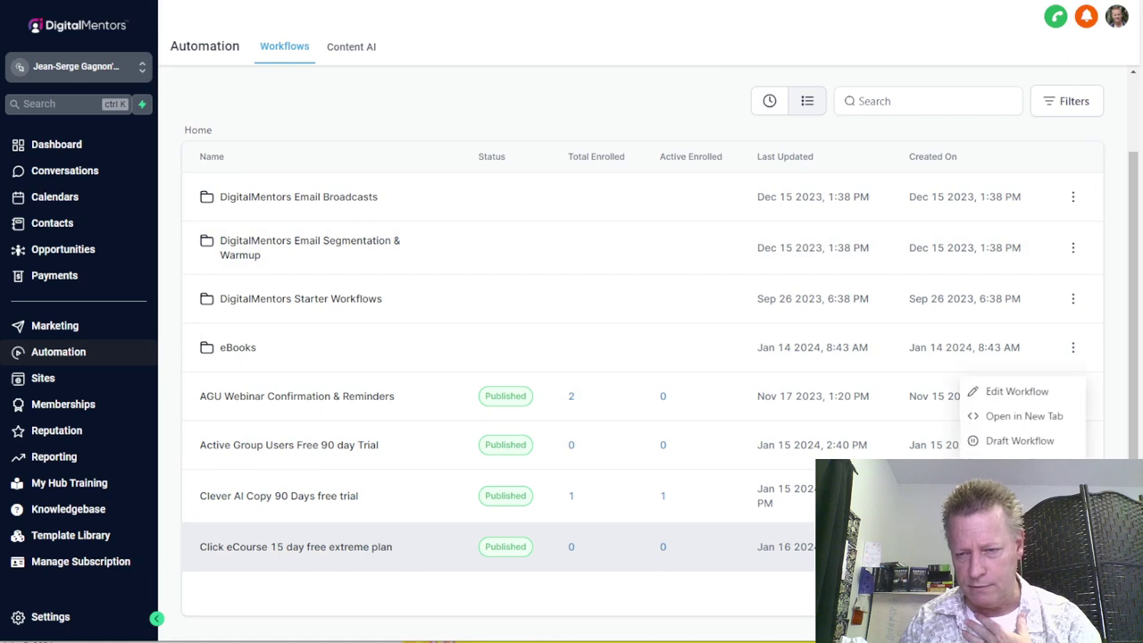
click(1018, 465)
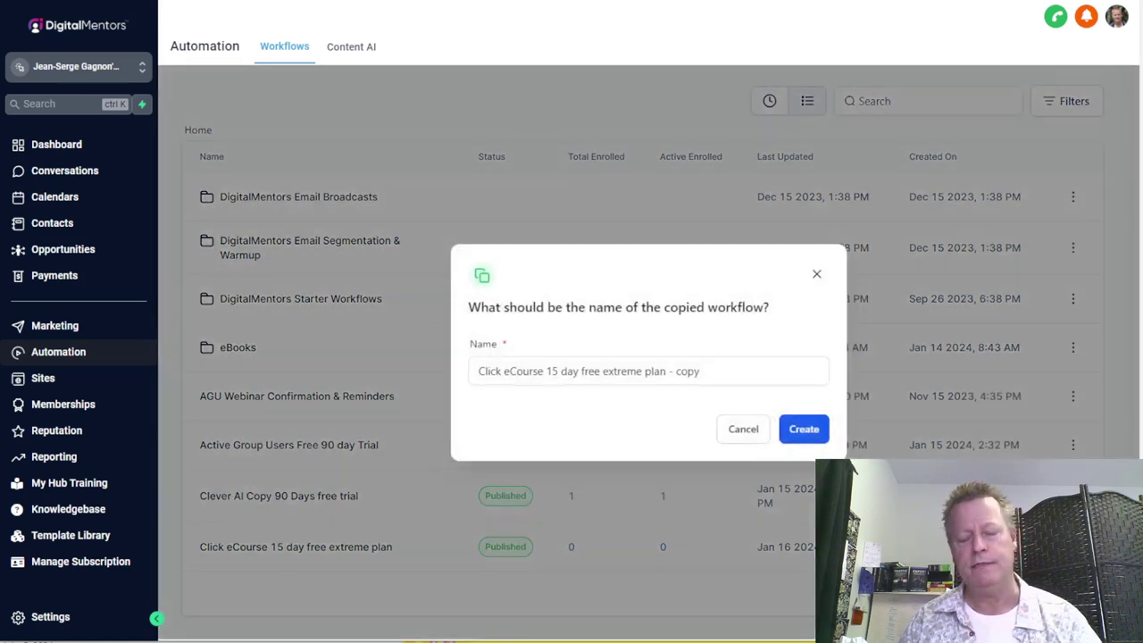
double_click(551, 371)
text(90)
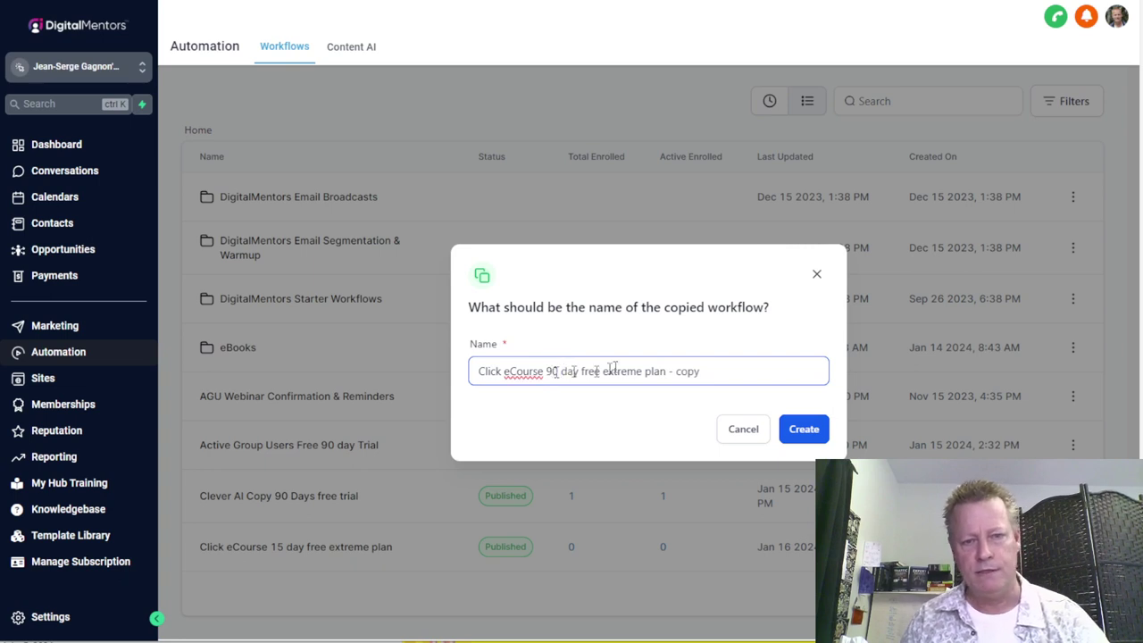
key(BackSpace)
key(BackSpace)
key(BackSpace)
key(BackSpace)
key(BackSpace)
key(BackSpace)
key(BackSpace)
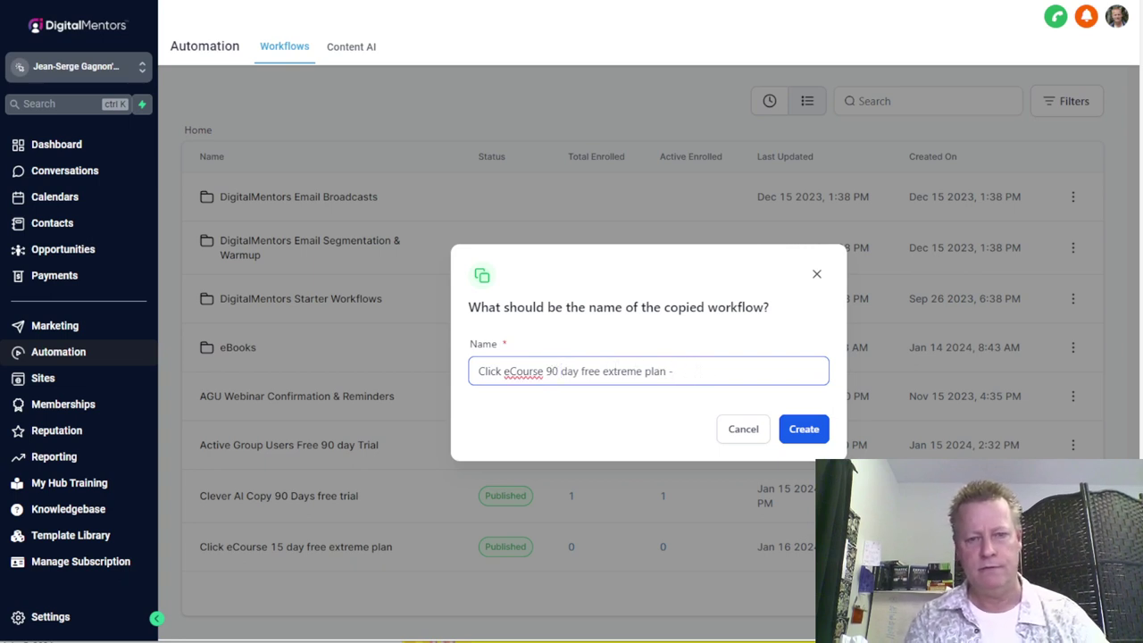
click(804, 429)
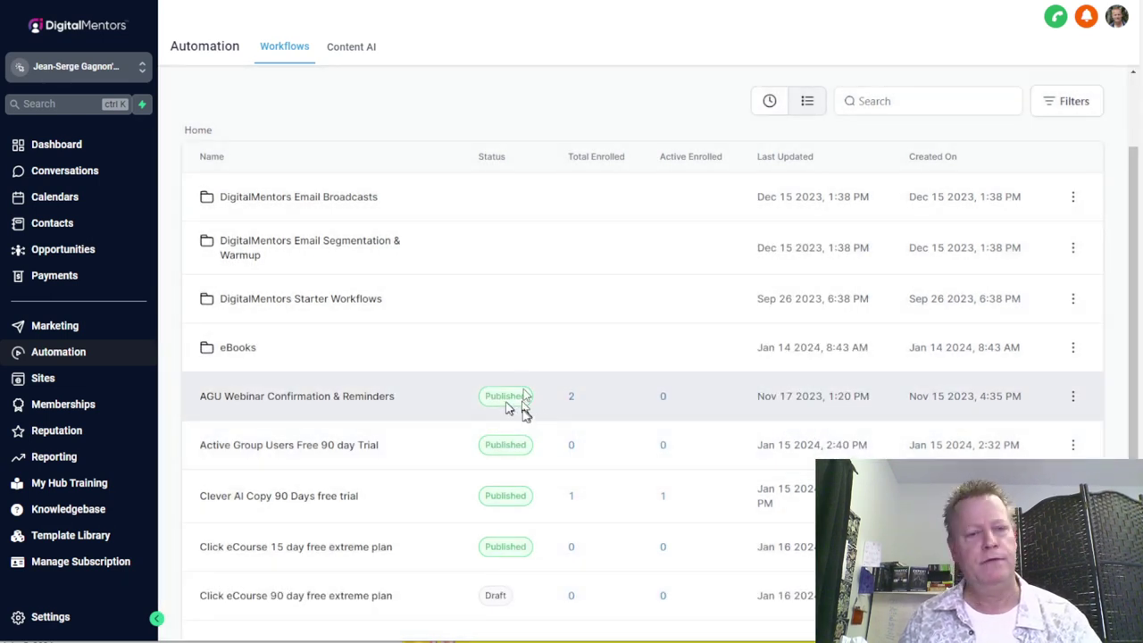
Open the 90 day workflow, rename its webhook action to "Click eCourse 90 day extreme Webhook", and save the action.
scroll(401, 536, down, 1)
click(301, 546)
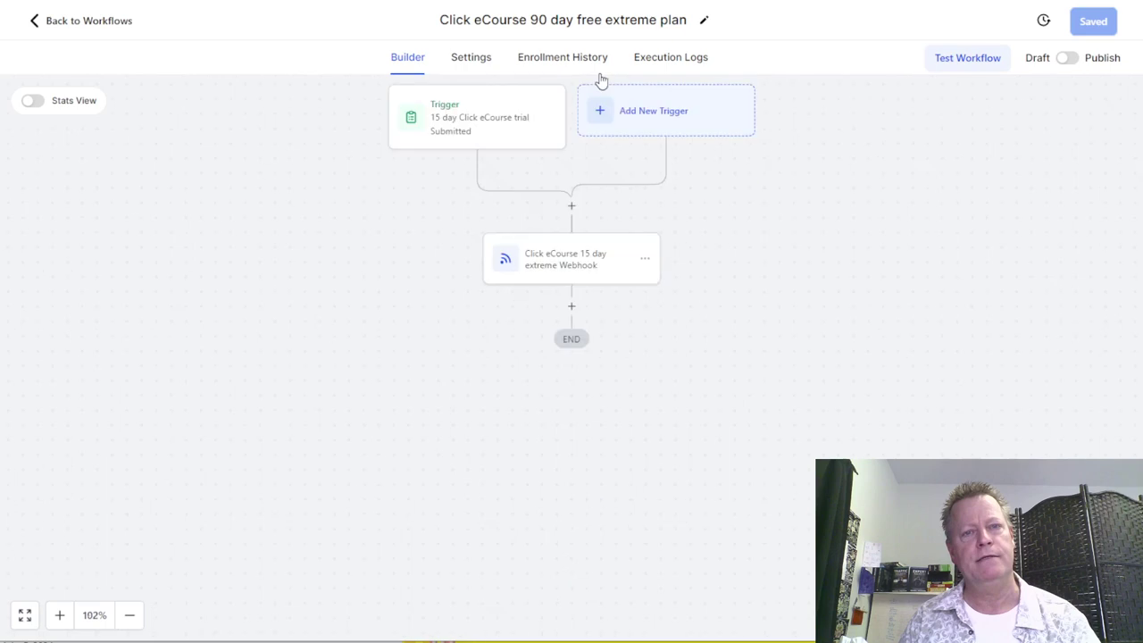
click(581, 258)
double_click(866, 207)
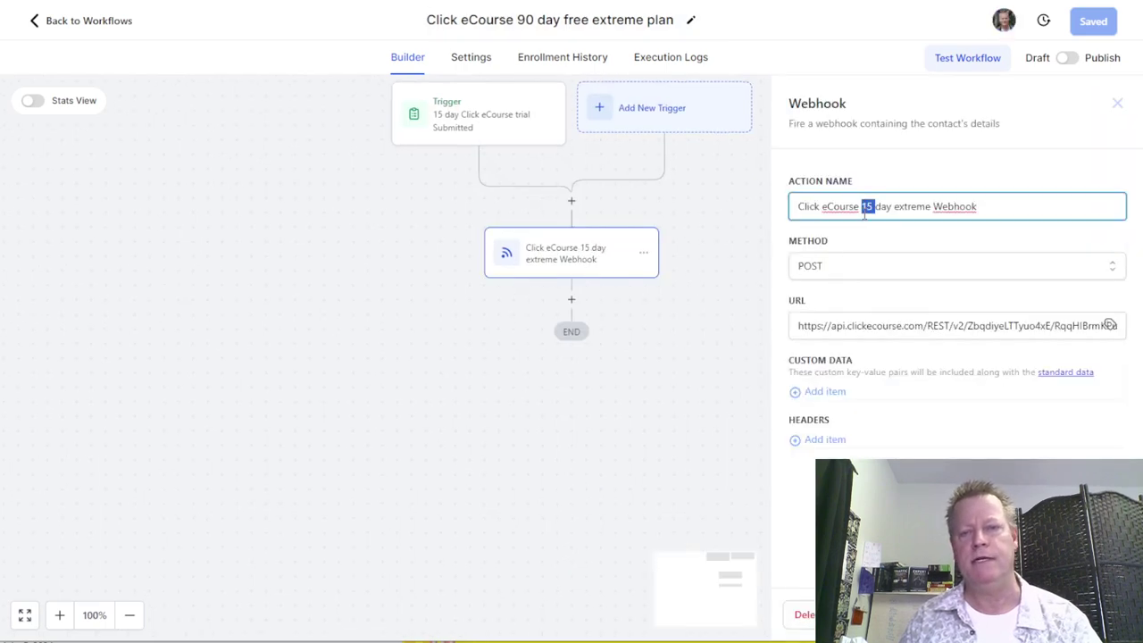
text(90)
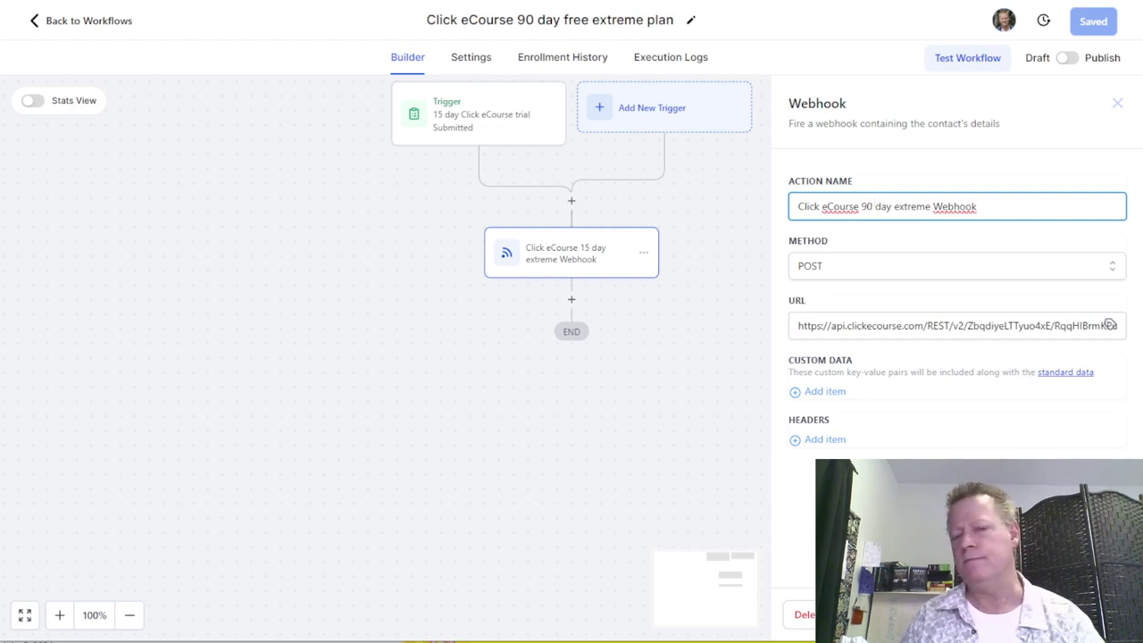
click(1094, 614)
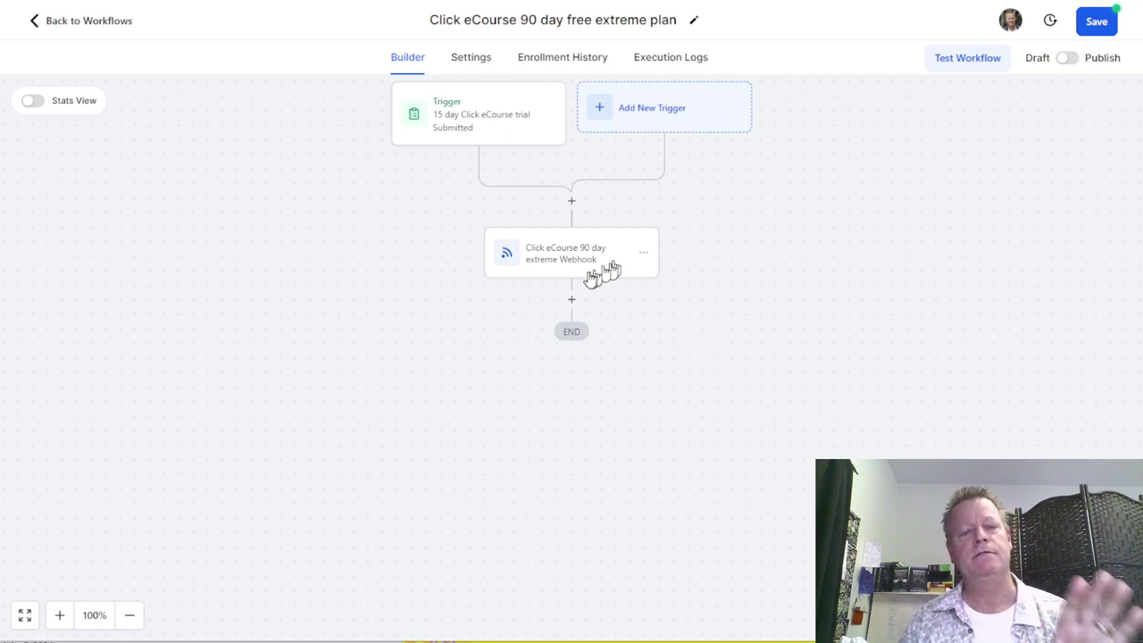
Delete the "15 day Click eCourse trial Submitted" form trigger from the 90 day workflow.
click(468, 120)
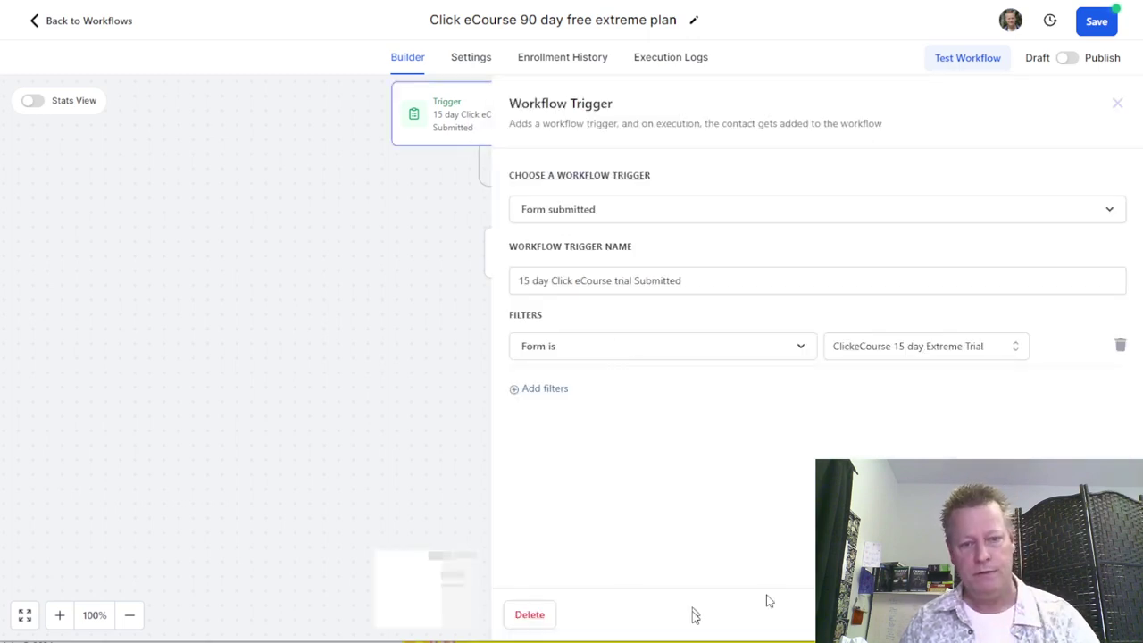
click(532, 616)
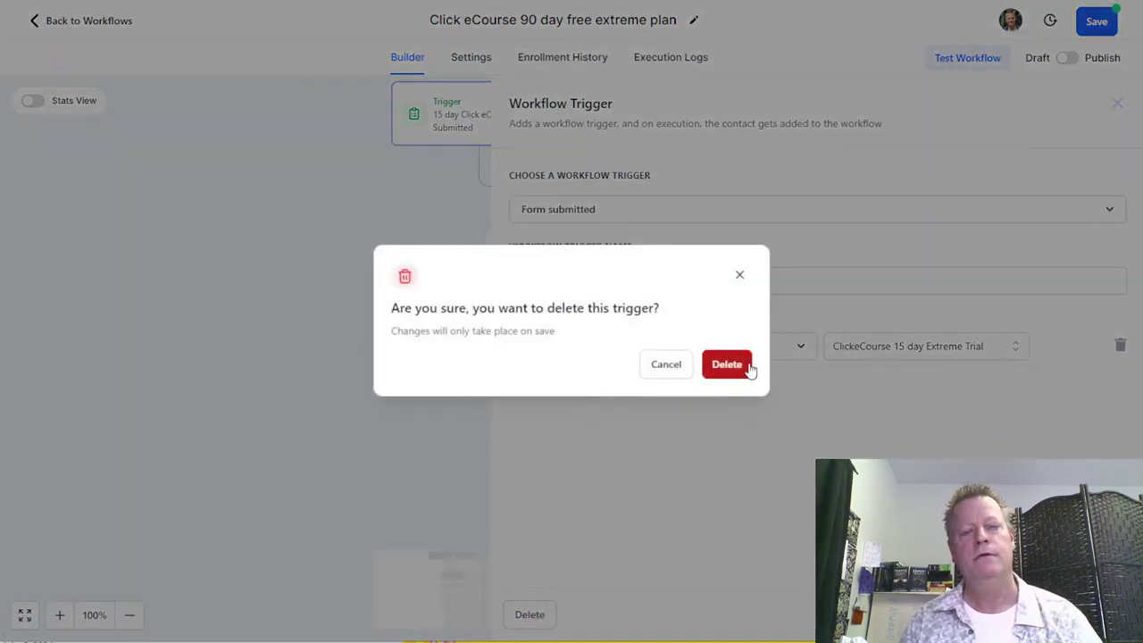
click(748, 366)
Add a new Order Submitted trigger to the 90 day workflow.
click(592, 122)
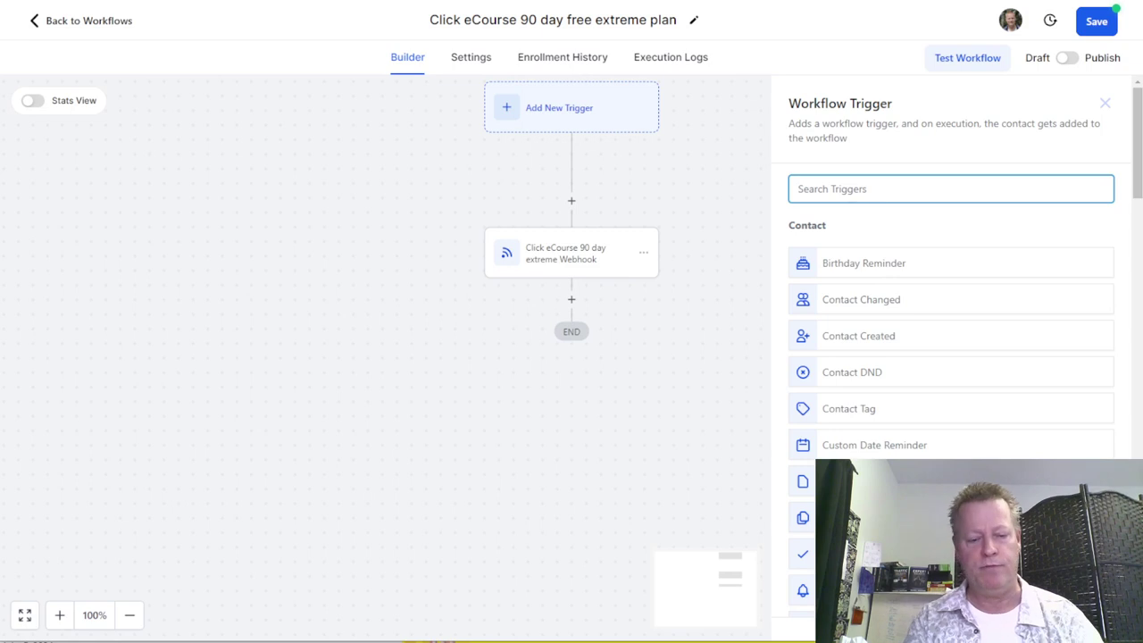
text(prod)
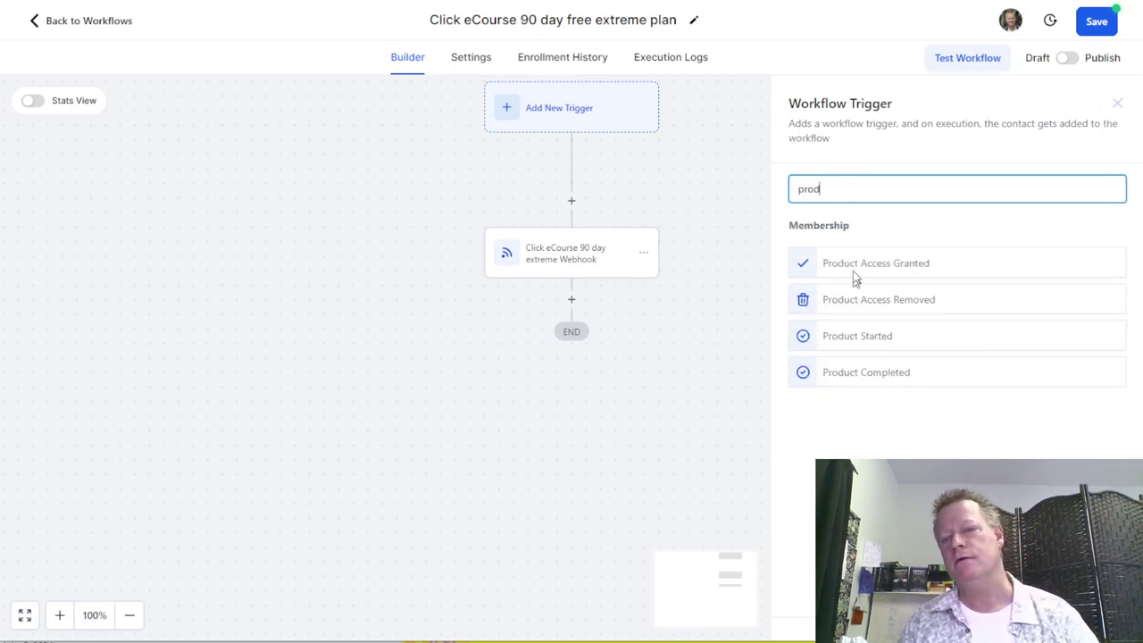
drag(840, 201, 741, 193)
text(order)
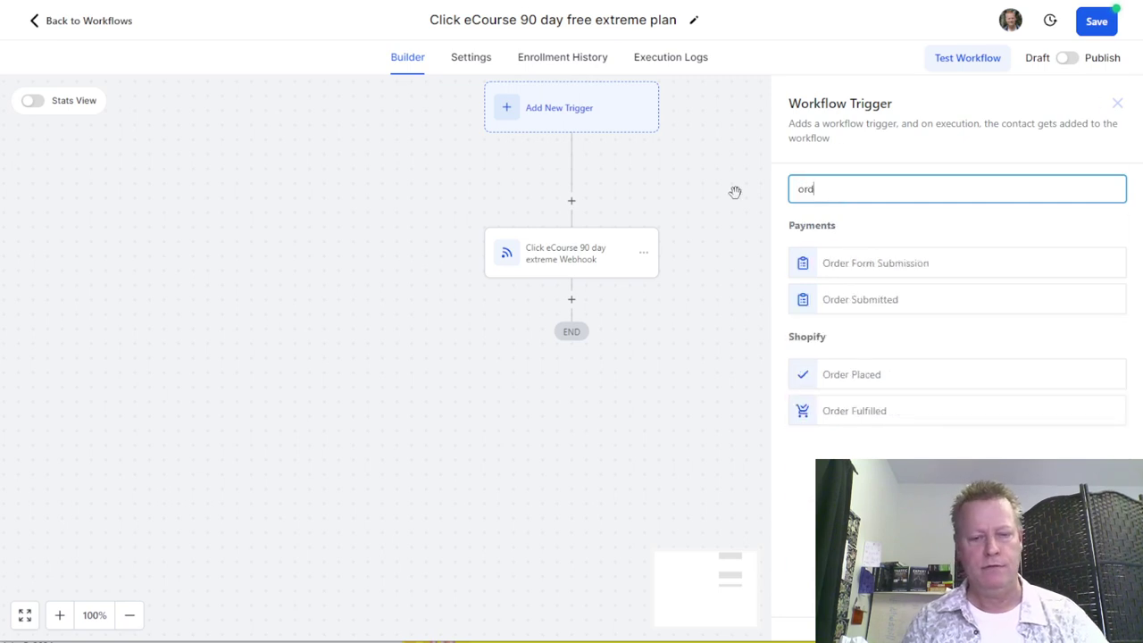
click(859, 302)
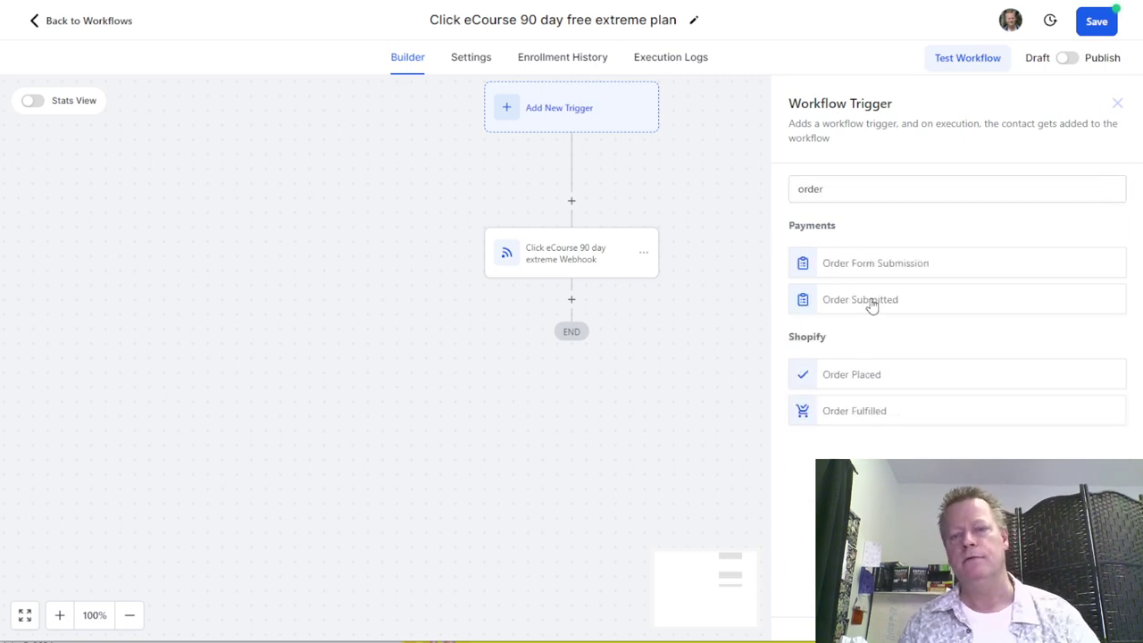
click(643, 281)
click(646, 211)
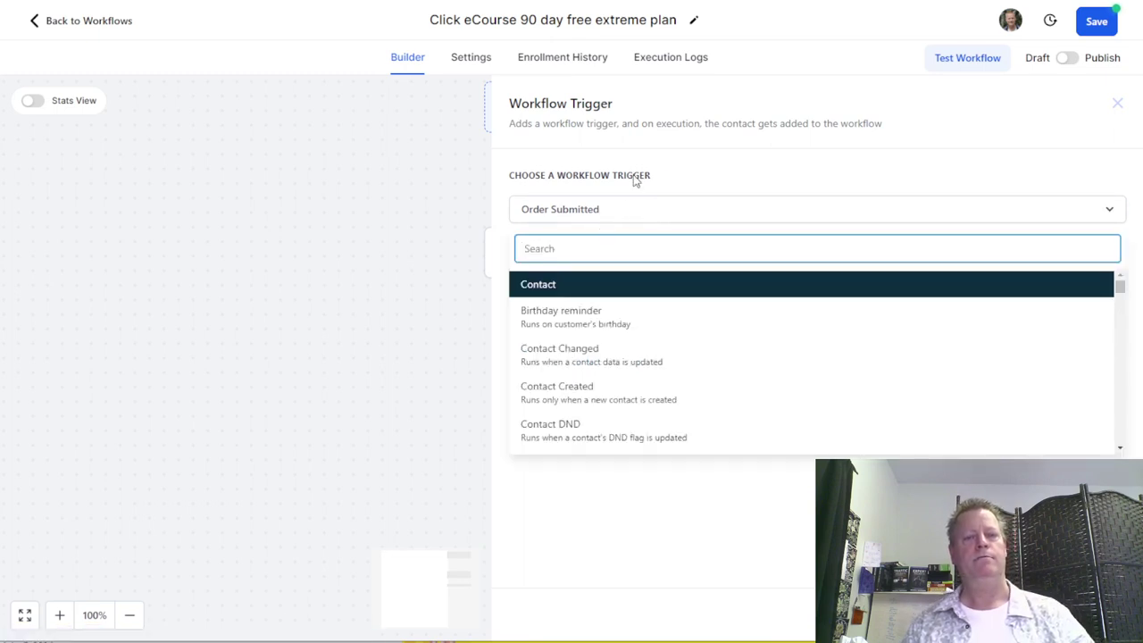
click(636, 178)
Filter the Order Submitted trigger to Global Product Is "Click eCourse 3 month Extreme trial" and save the trigger.
click(545, 330)
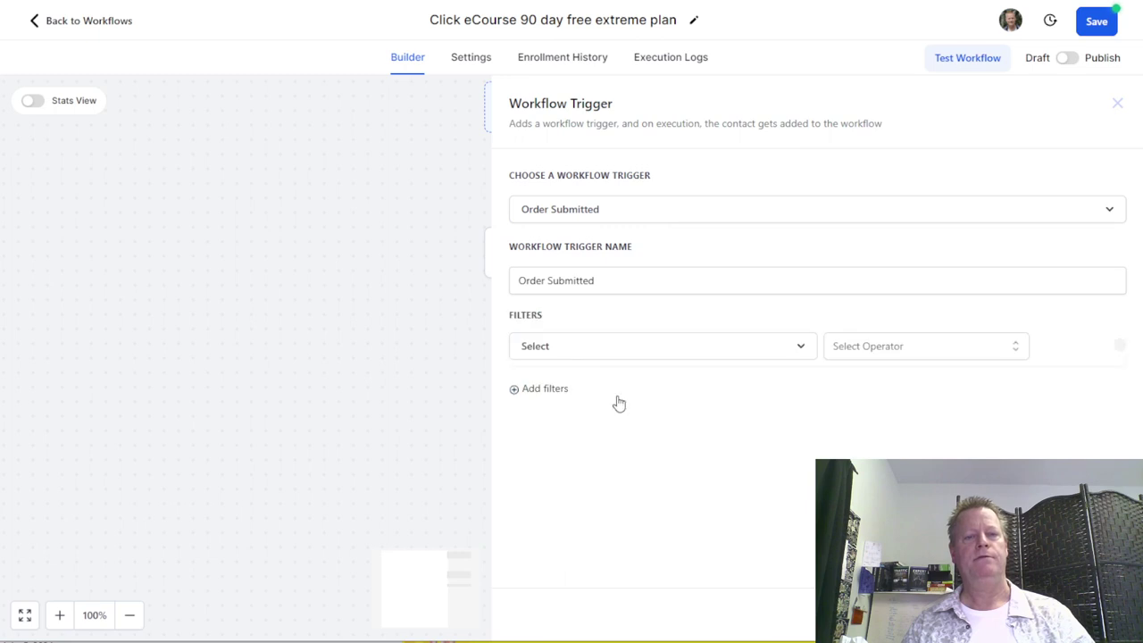
click(589, 353)
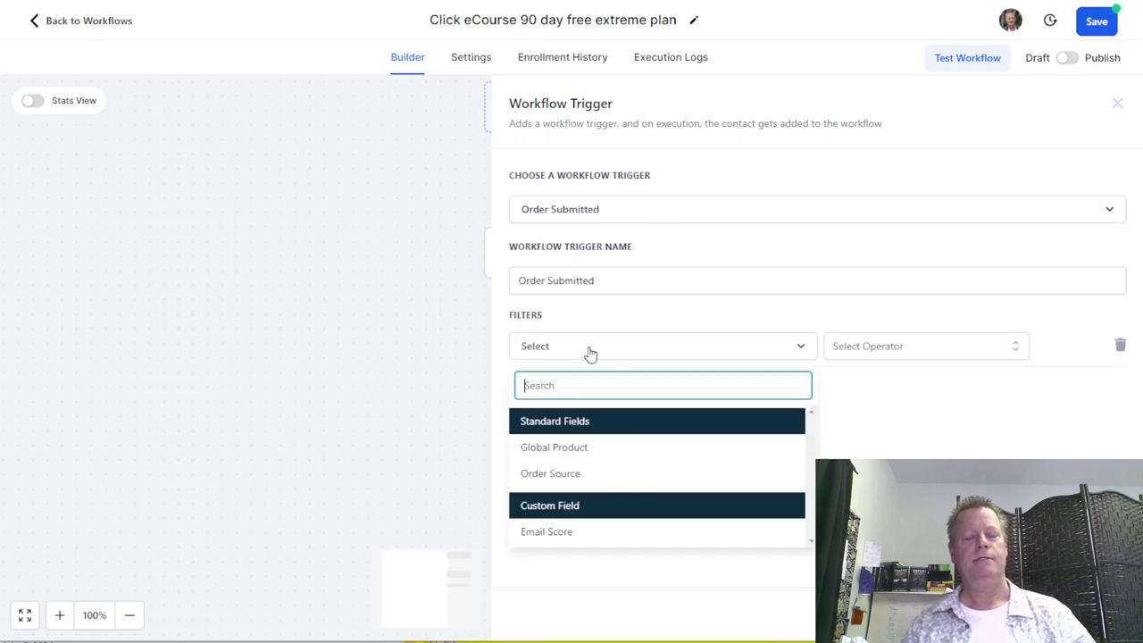
click(578, 453)
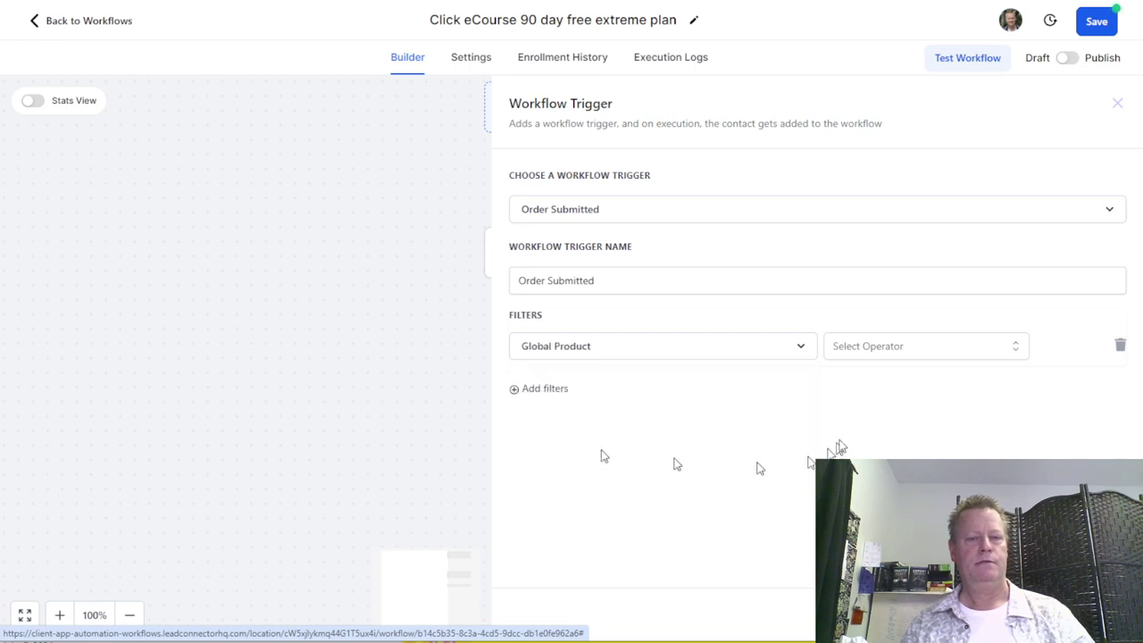
click(888, 348)
click(848, 382)
click(925, 348)
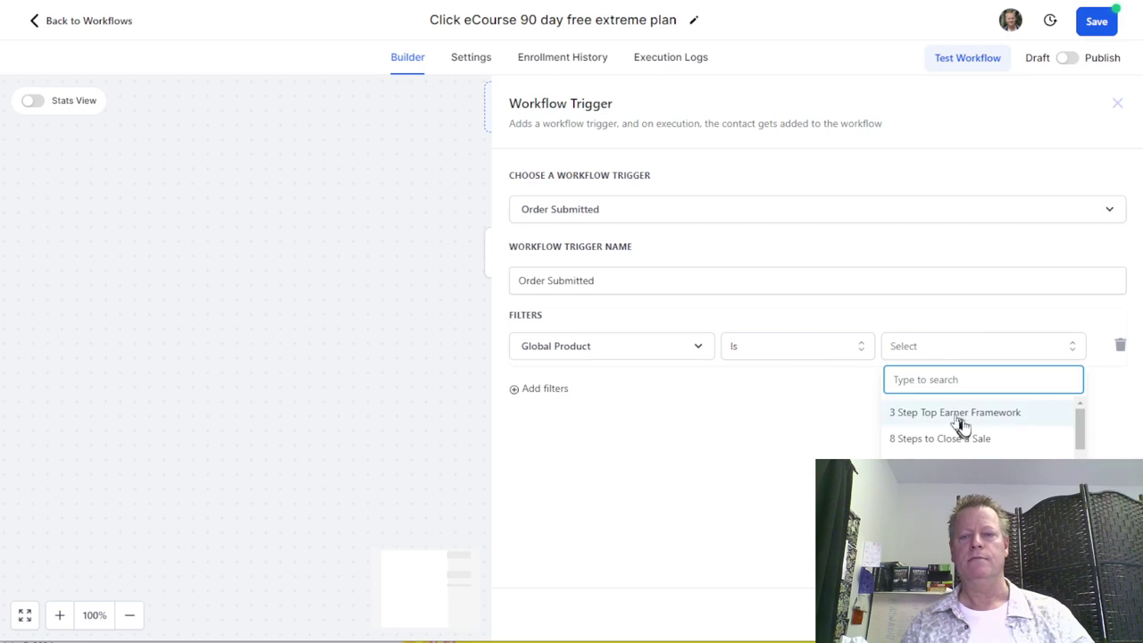
scroll(982, 428, down, 3)
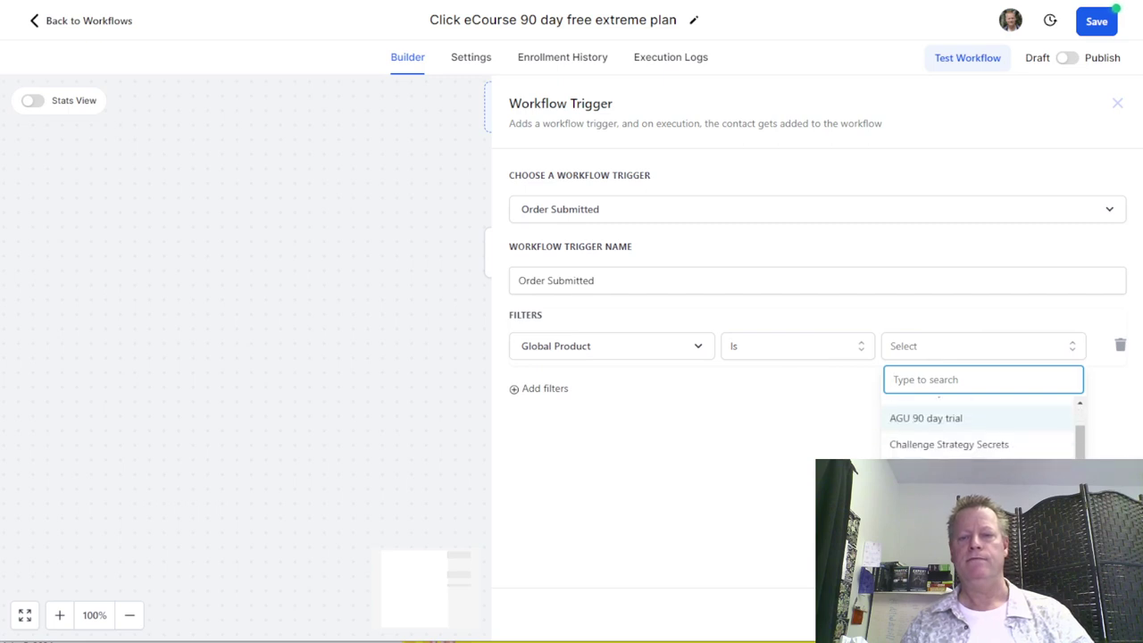
scroll(983, 429, up, 1)
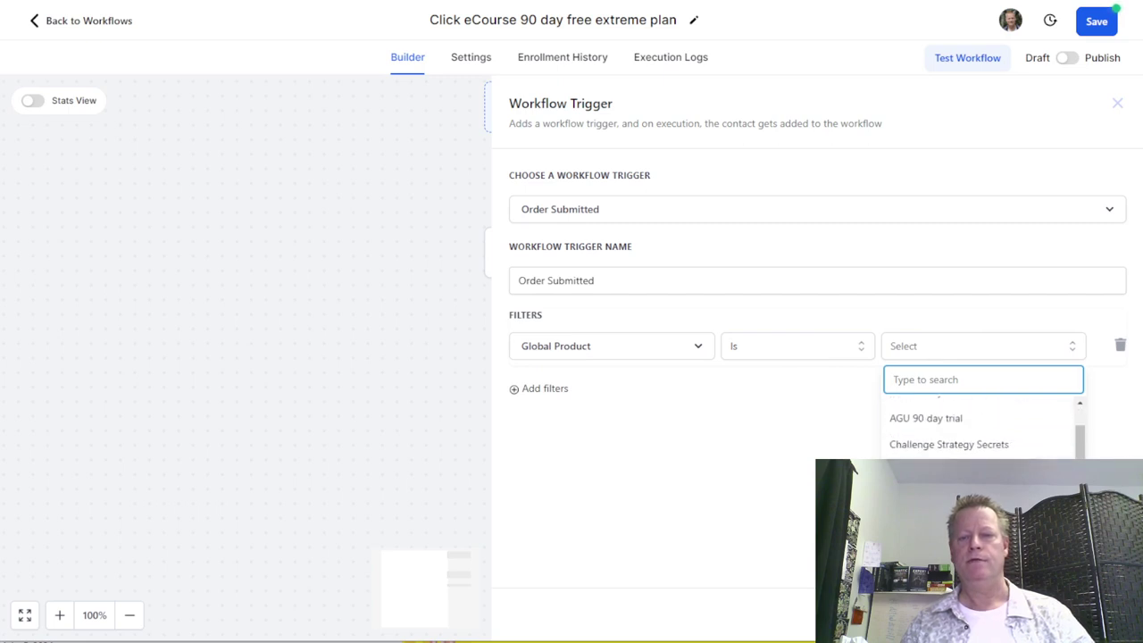
click(948, 470)
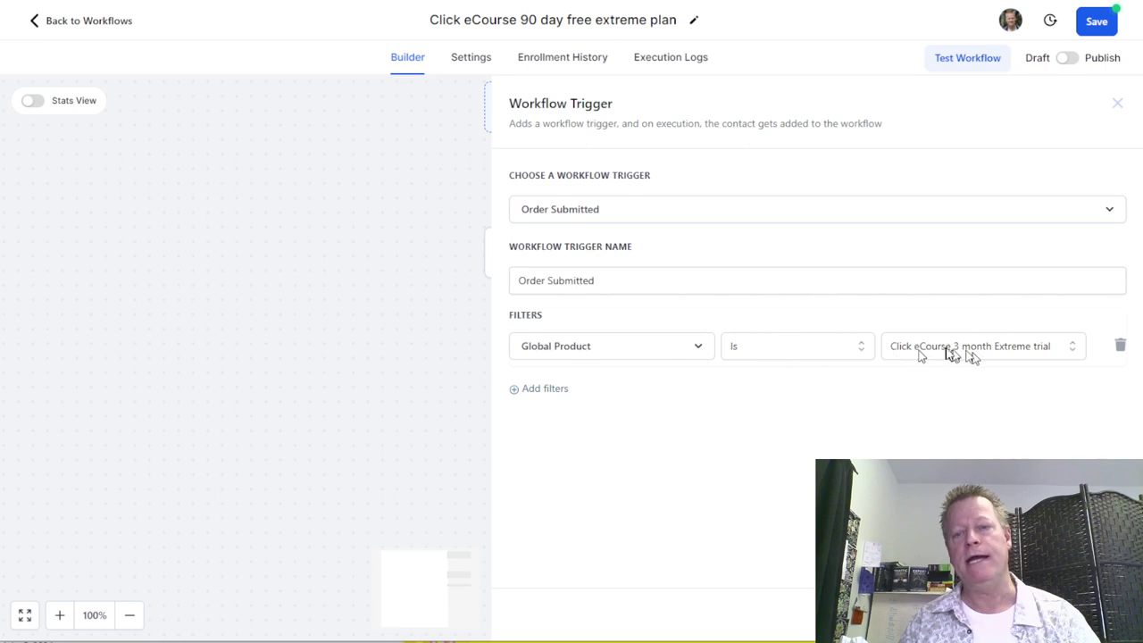
key(Escape)
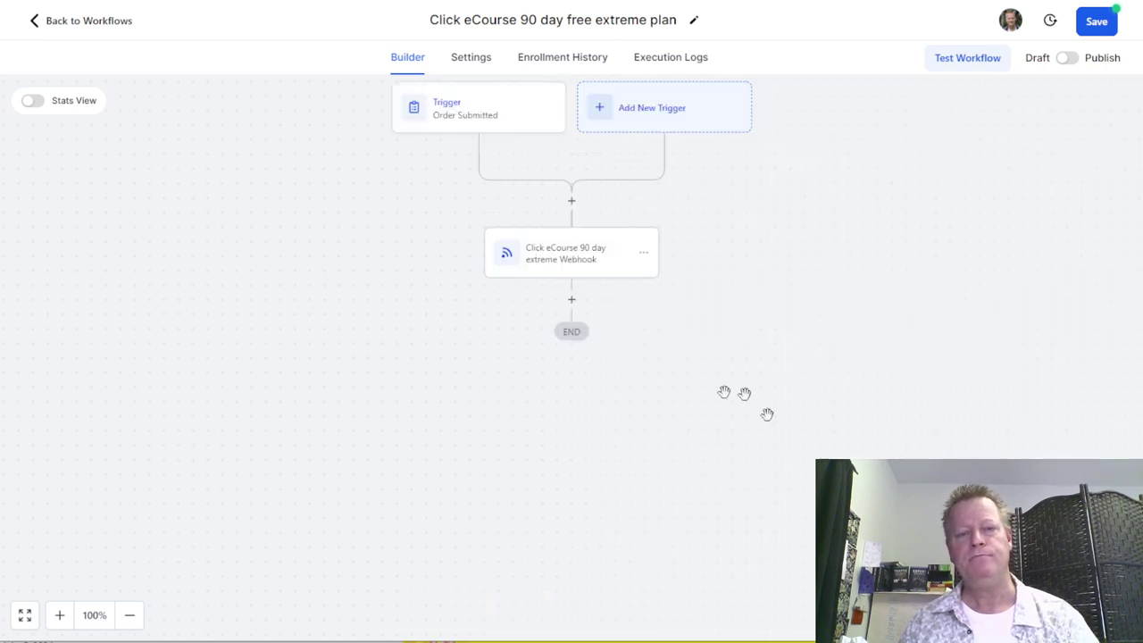
Publish the "Click eCourse 90 day free extreme plan" workflow and save it.
click(1071, 59)
click(1096, 24)
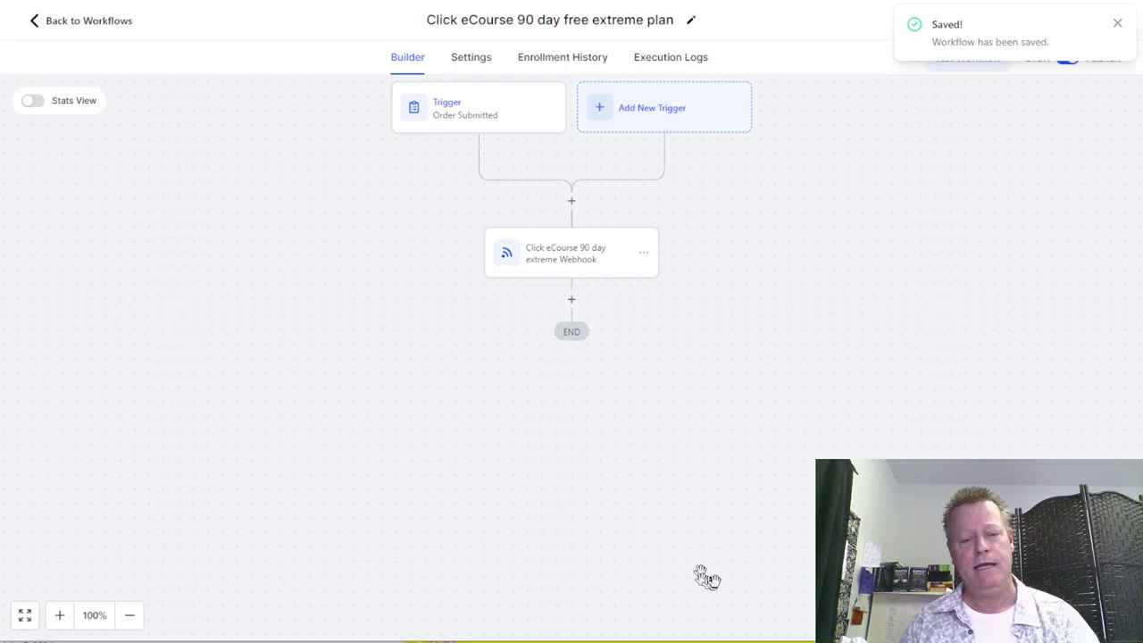
Switch to Notepad to review the sales funnel checklist from offer to workflow, and bring up the funnel steps diagram in Paint.
key(alt+Tab)
key(alt+Tab)
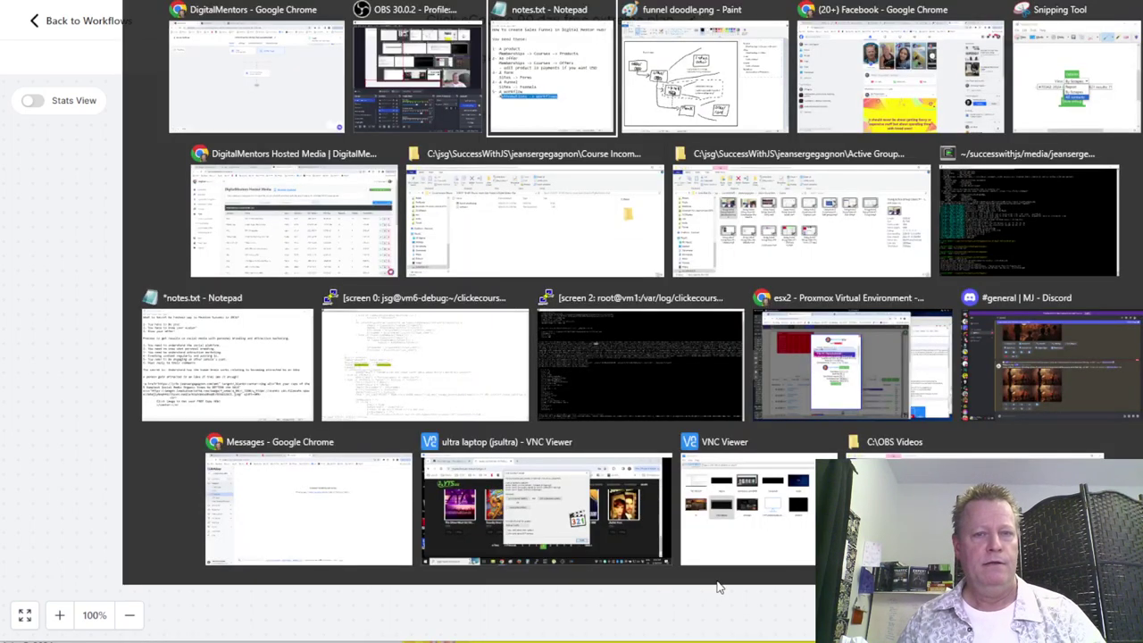
drag(72, 145, 424, 243)
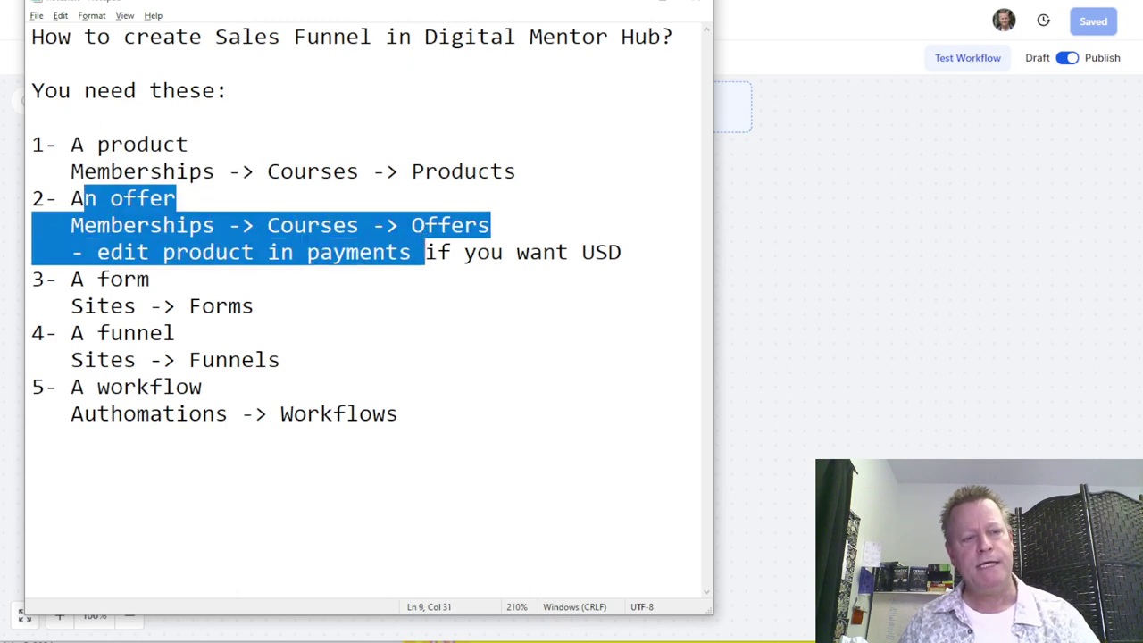
drag(72, 280, 257, 306)
drag(71, 341, 354, 364)
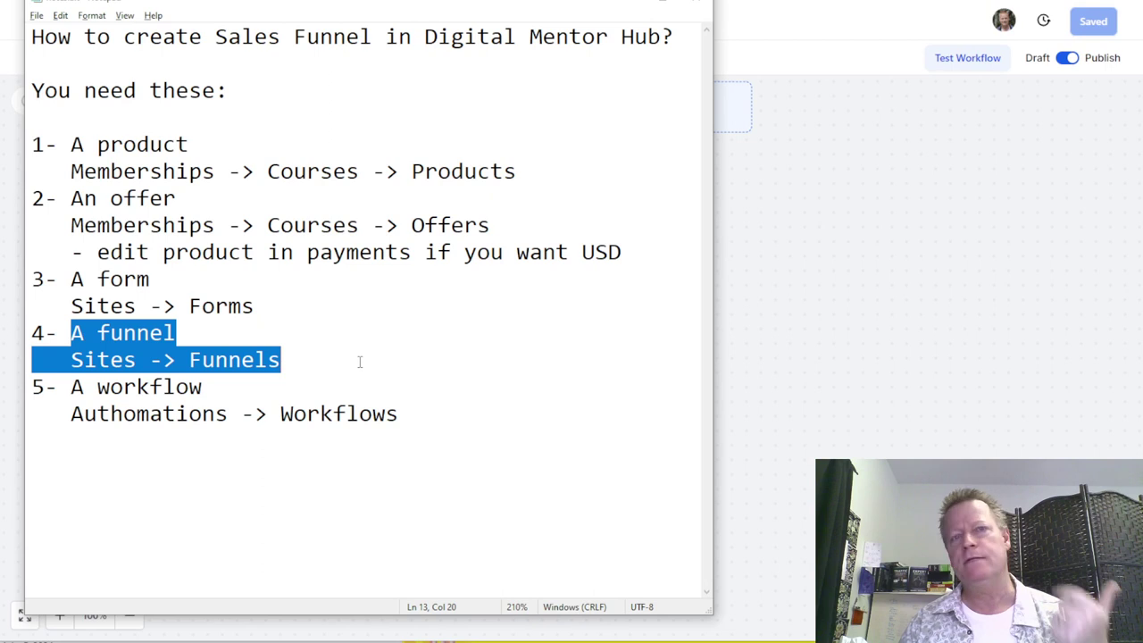
drag(109, 387, 412, 402)
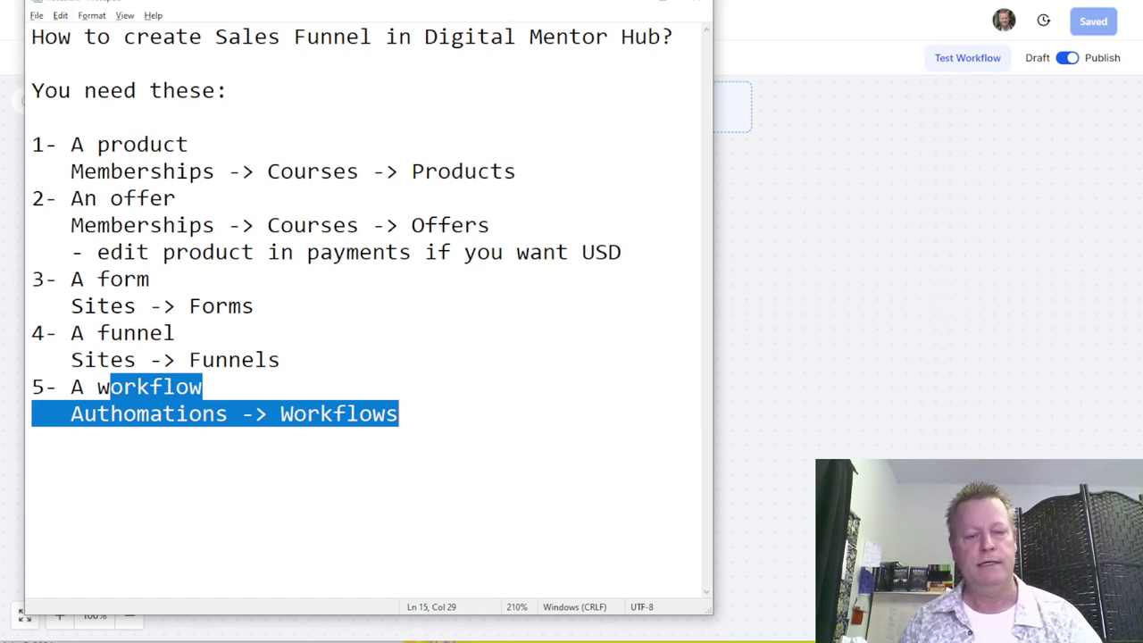
key(alt+Tab)
scroll(583, 476, down, 1)
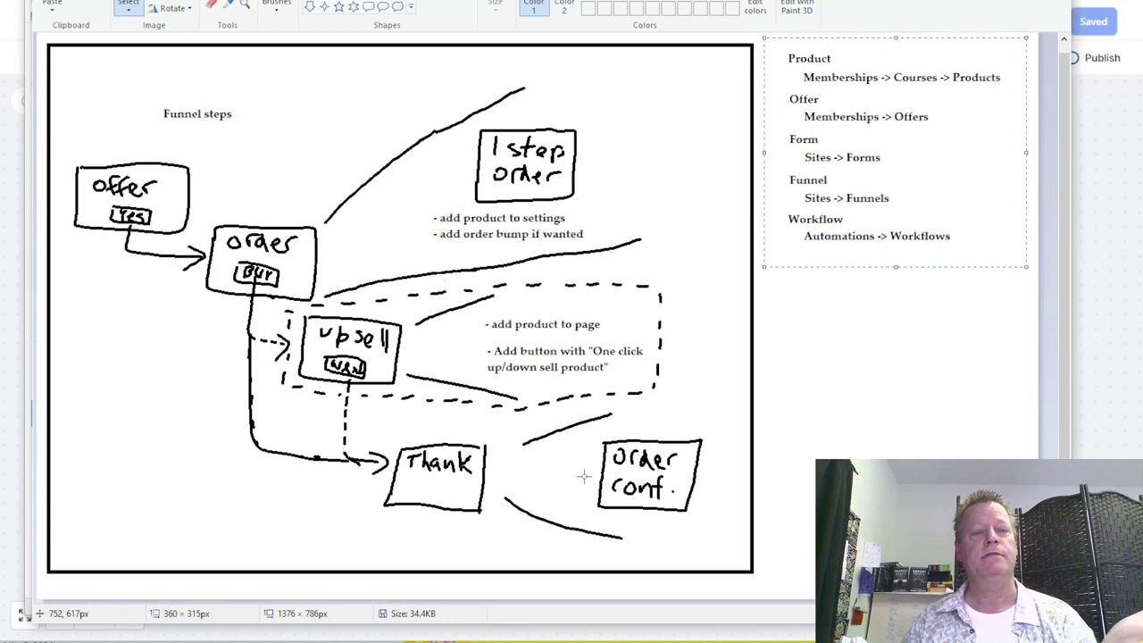